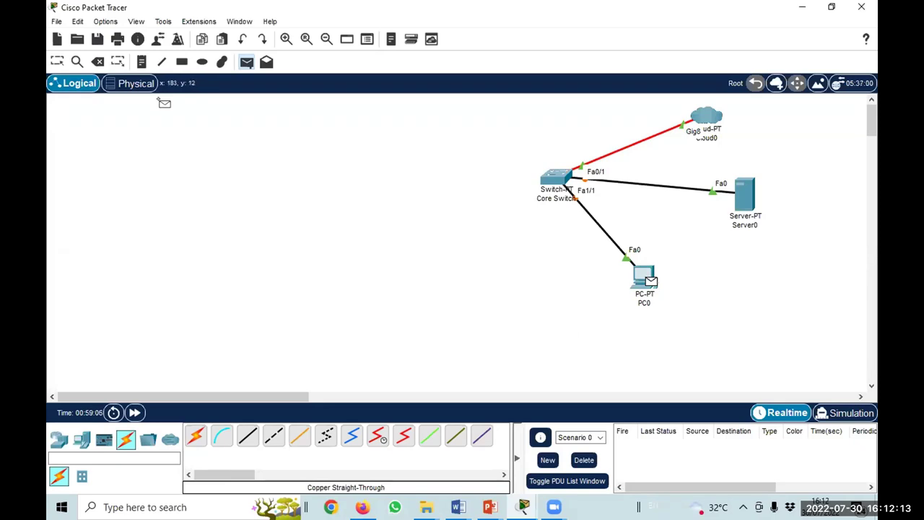
Delete the current PDU scenario and leave the simple PDU tool.
{"action": "left_click", "coordinate": [583, 462]}
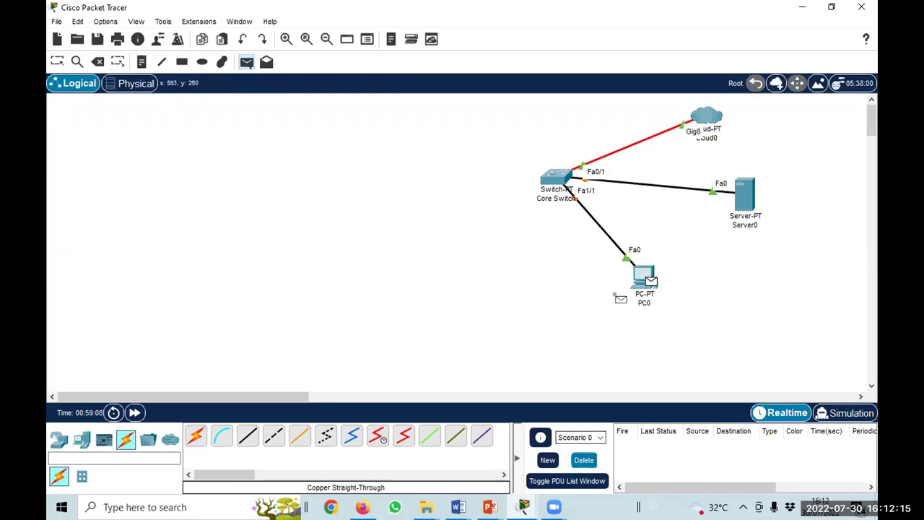
{"action": "key", "text": "Escape"}
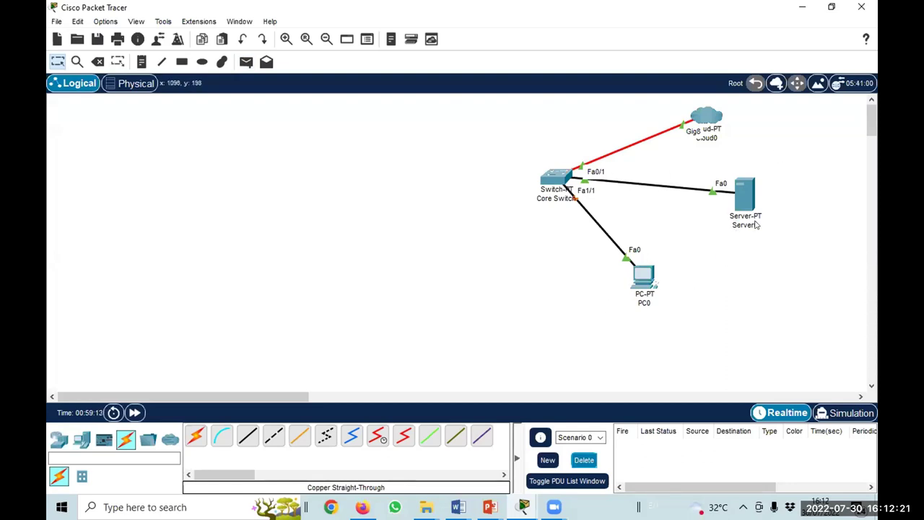
Switch to the Network Planning and Design Day 2 presentation in PowerPoint, check the Campus Network IP Address tables, and return to Packet Tracer.
{"action": "mouse_move", "coordinate": [489, 507]}
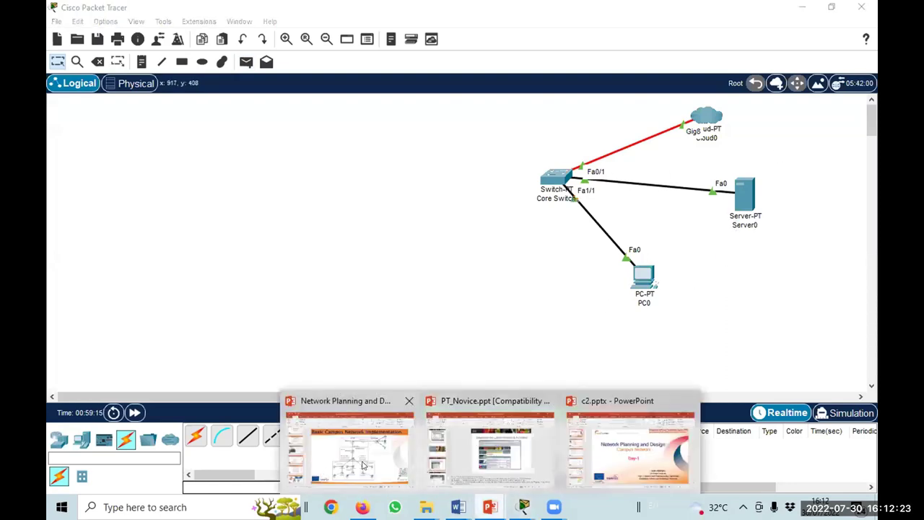
{"action": "left_click", "coordinate": [363, 465]}
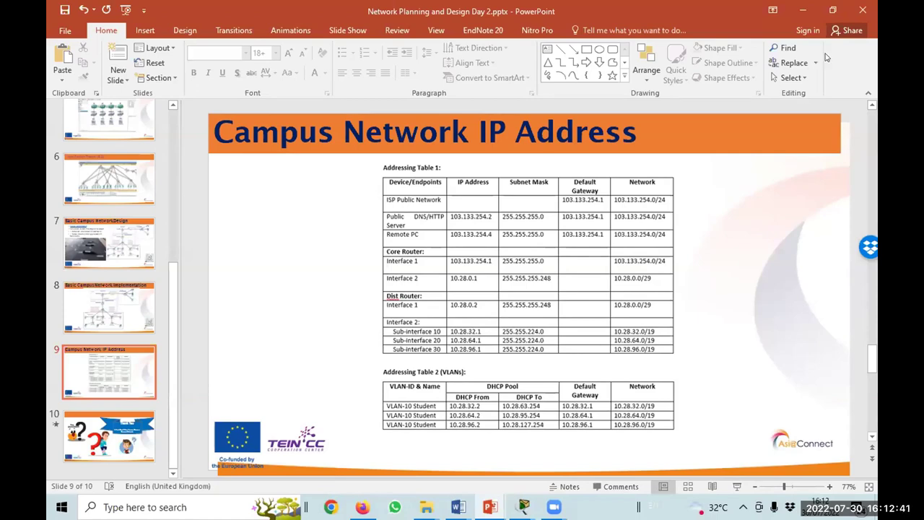
{"action": "left_click", "coordinate": [802, 10]}
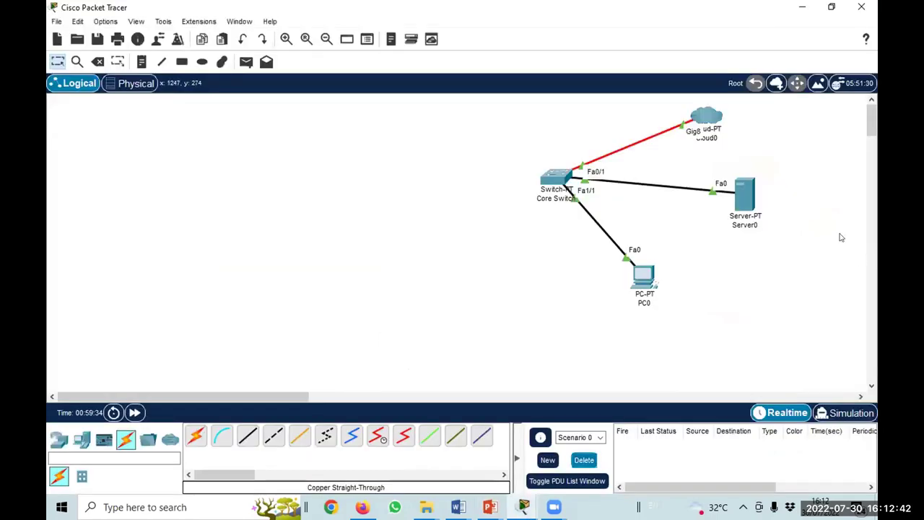
Open Server0's IP configuration and set its static IPv4 address to 103.133.254.2.
{"action": "left_click", "coordinate": [743, 191]}
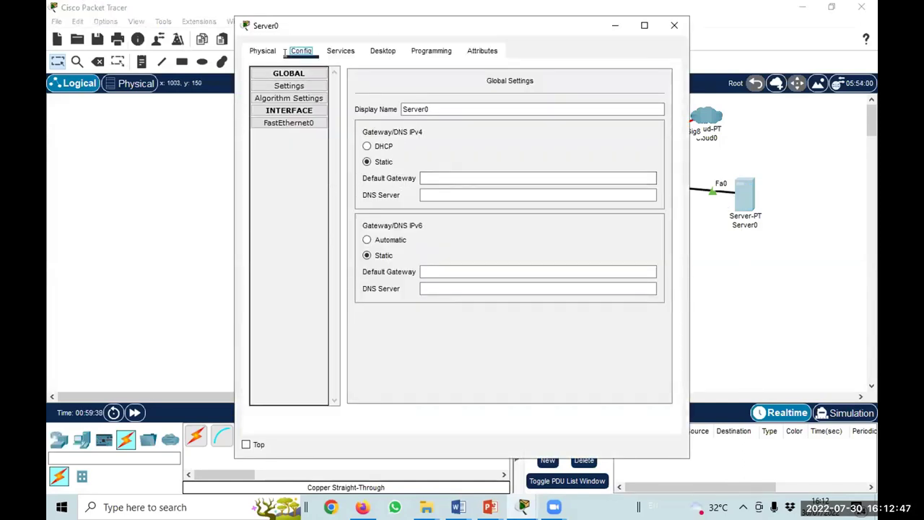
{"action": "left_click", "coordinate": [674, 25]}
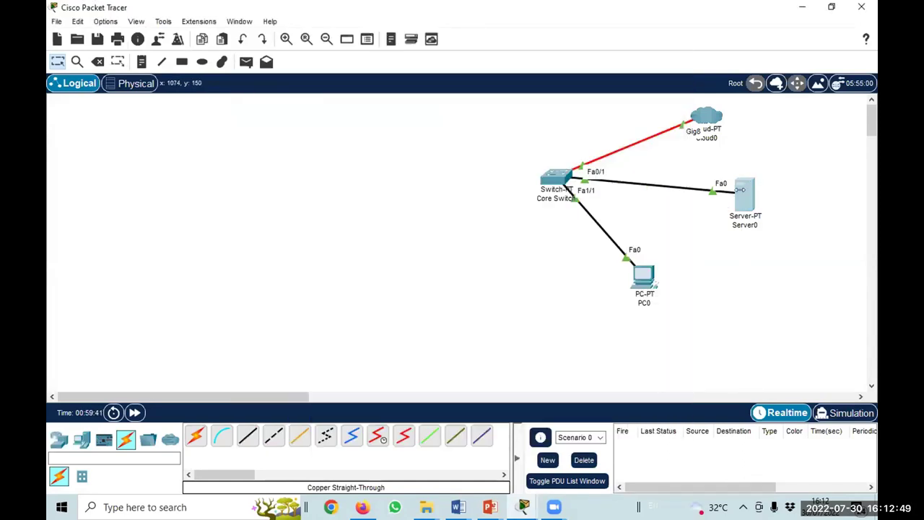
{"action": "left_click", "coordinate": [719, 188]}
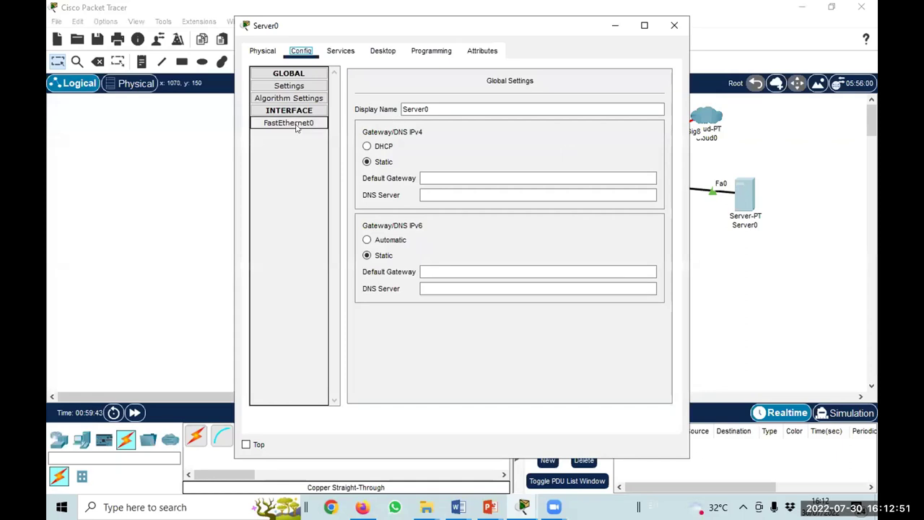
{"action": "left_click", "coordinate": [261, 51]}
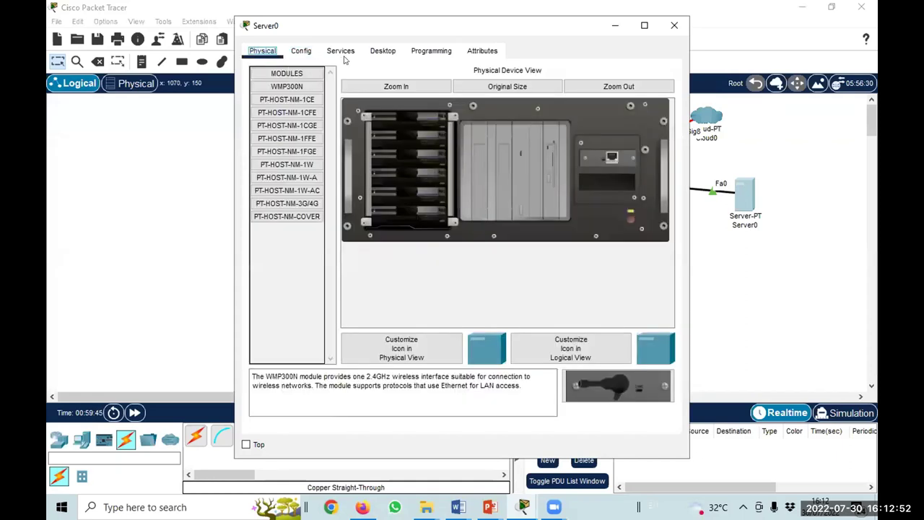
{"action": "left_click", "coordinate": [382, 50]}
{"action": "left_click", "coordinate": [289, 113]}
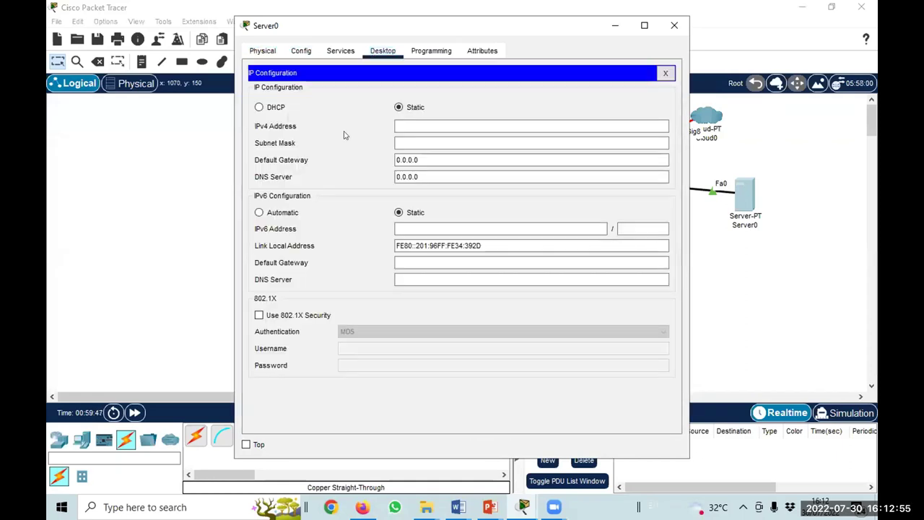
{"action": "left_click", "coordinate": [414, 127]}
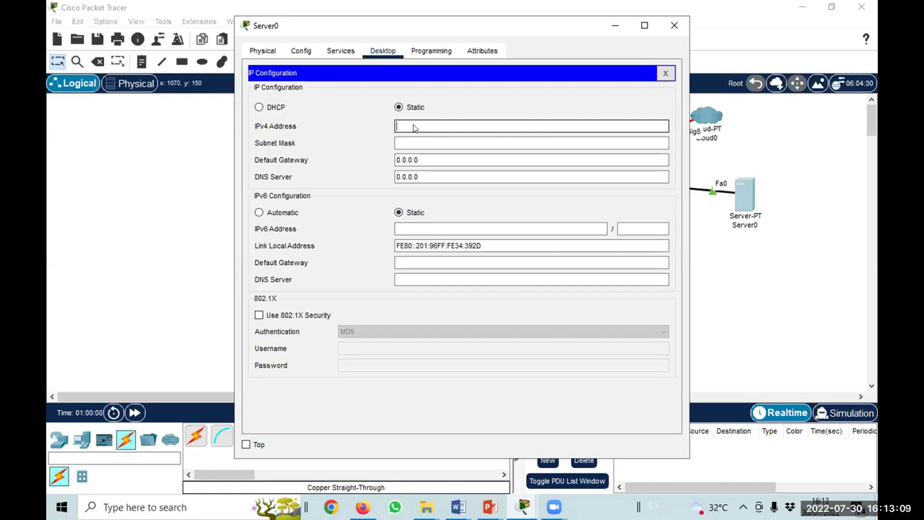
{"action": "type", "text": "102"}
{"action": "type", "text": ".133.254."}
{"action": "type", "text": "2"}
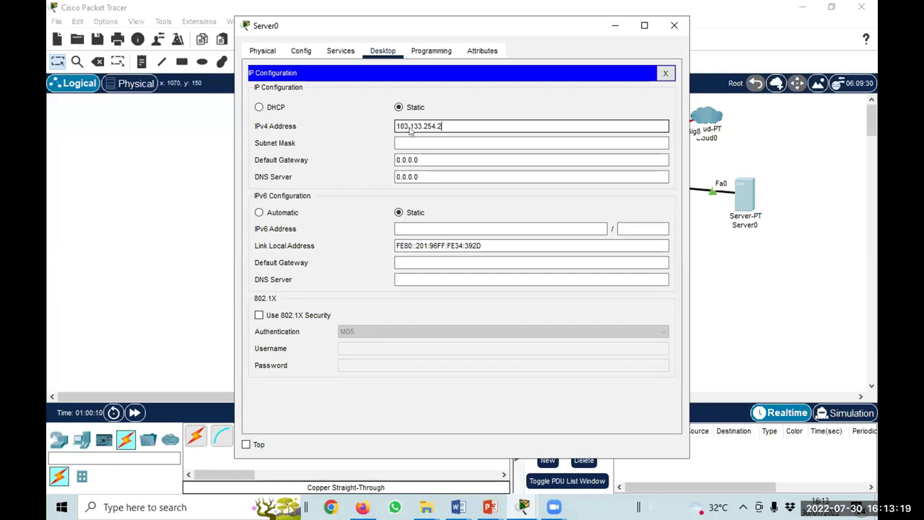
Set Server0's subnet mask to 255.255.255.0.
{"action": "left_click", "coordinate": [420, 143]}
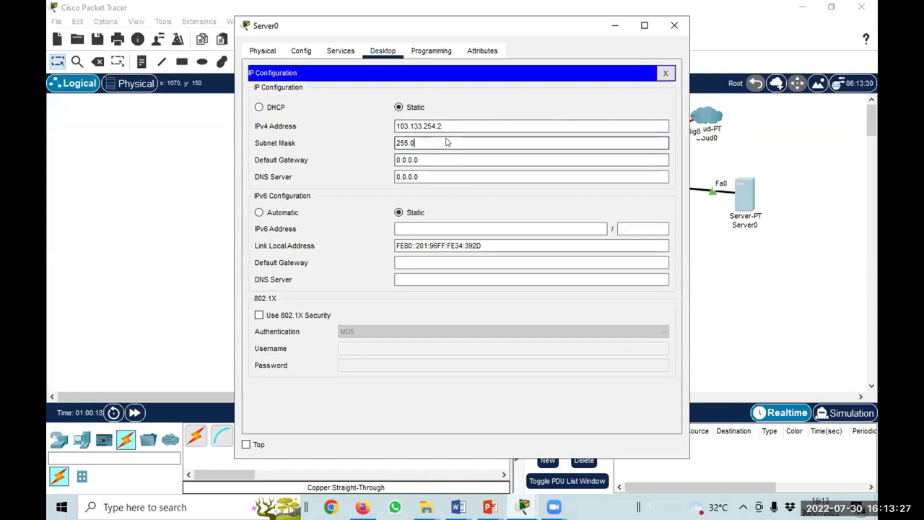
{"action": "key", "text": "BackSpace"}
{"action": "type", "text": "255.255.0"}
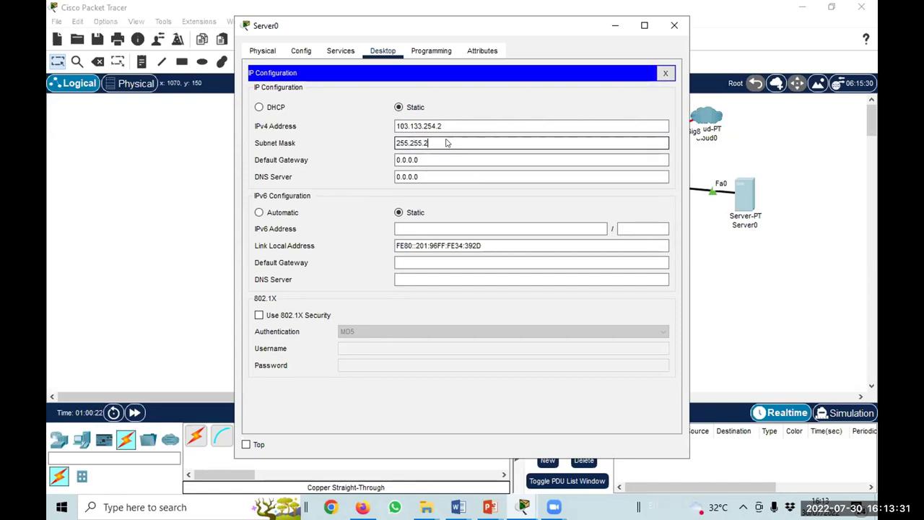
Set Server0's IPv4 default gateway to 103.133.254.1, reusing the copied IPv4 address with its last octet changed.
{"action": "left_click", "coordinate": [455, 160]}
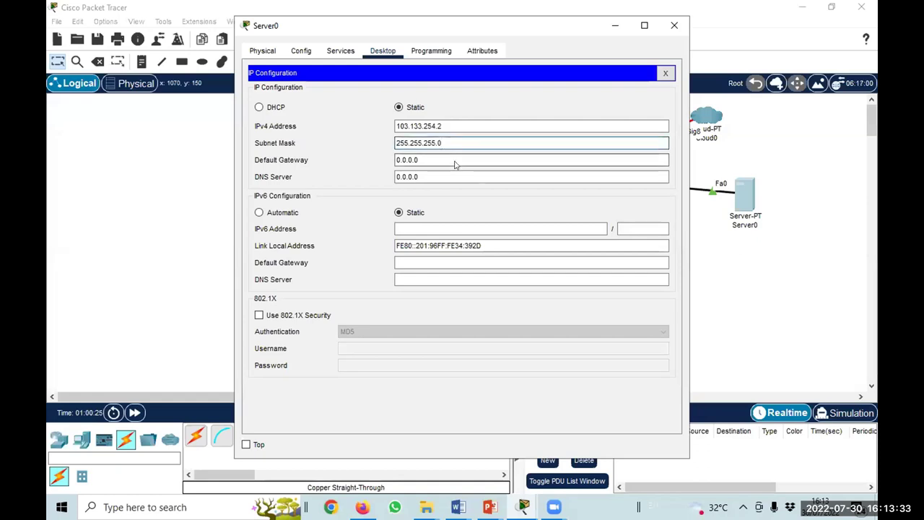
{"action": "left_click", "coordinate": [430, 126]}
{"action": "double_click", "coordinate": [430, 125]}
{"action": "key", "text": "ctrl+c"}
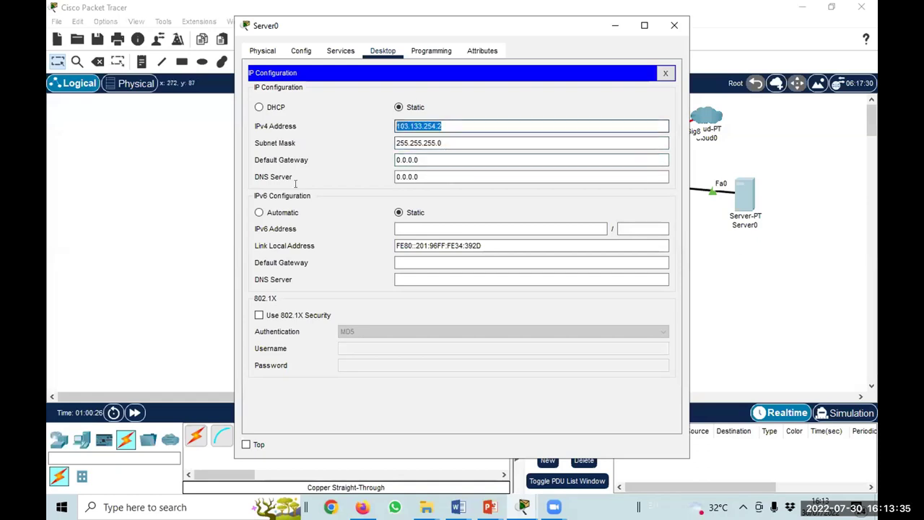
{"action": "left_click", "coordinate": [428, 160]}
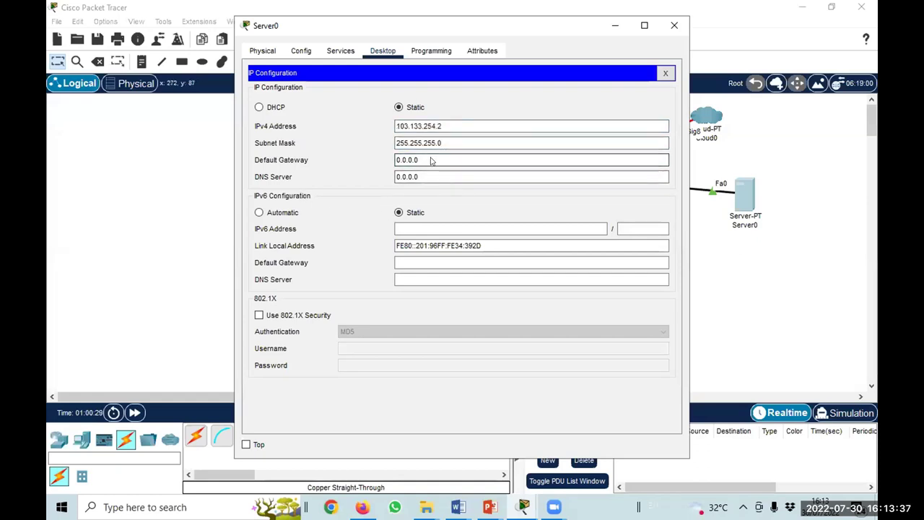
{"action": "key", "text": "ctrl+v"}
{"action": "key", "text": "ctrl+a"}
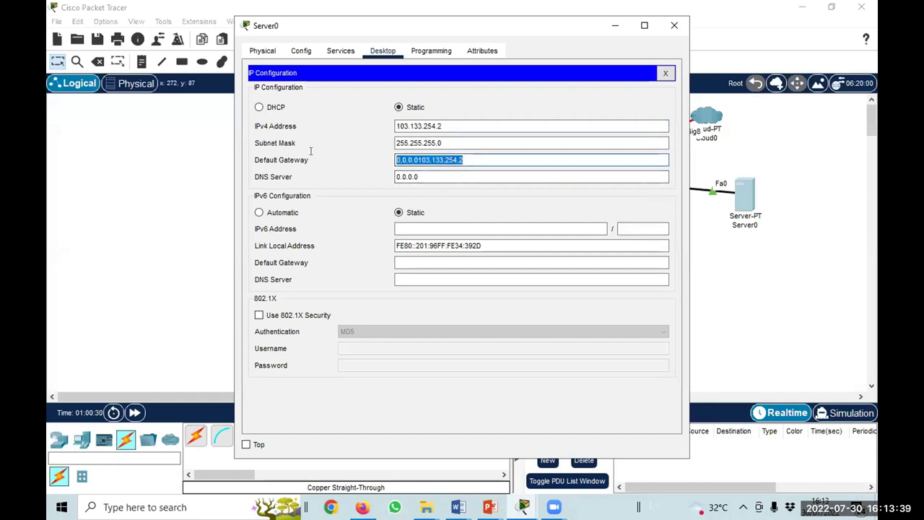
{"action": "key", "text": "ctrl+v"}
{"action": "key", "text": "BackSpace"}
{"action": "type", "text": "1"}
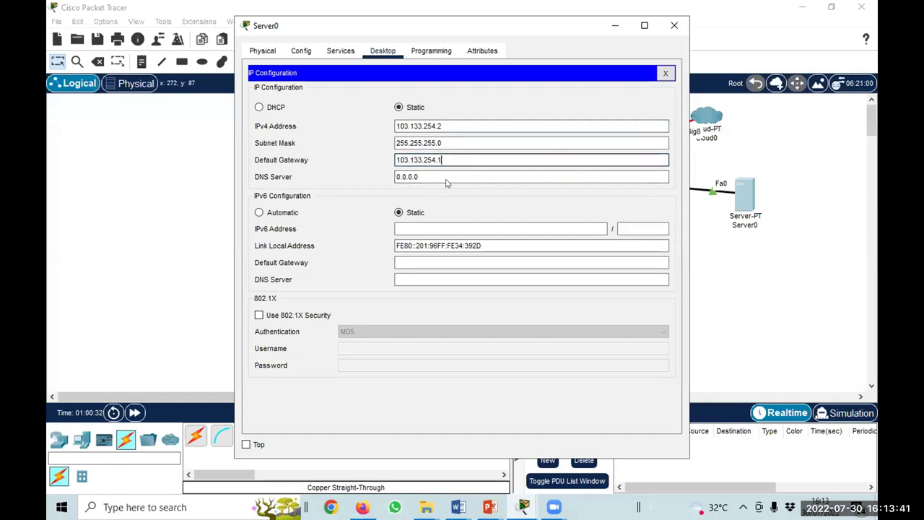
Copy Server0's own IPv4 address, 103.133.254.2, into its IPv4 DNS server setting.
{"action": "left_click", "coordinate": [445, 176]}
{"action": "double_click", "coordinate": [433, 126]}
{"action": "key", "text": "ctrl+c"}
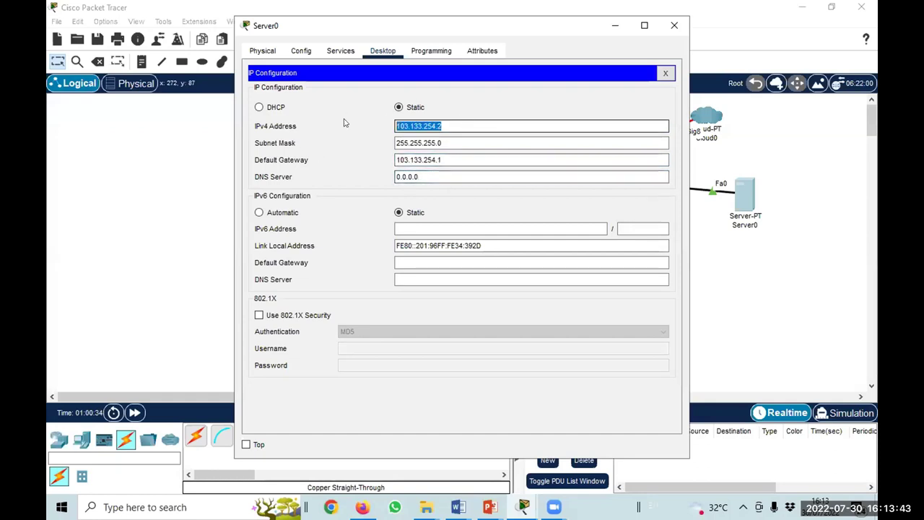
{"action": "left_click", "coordinate": [433, 177]}
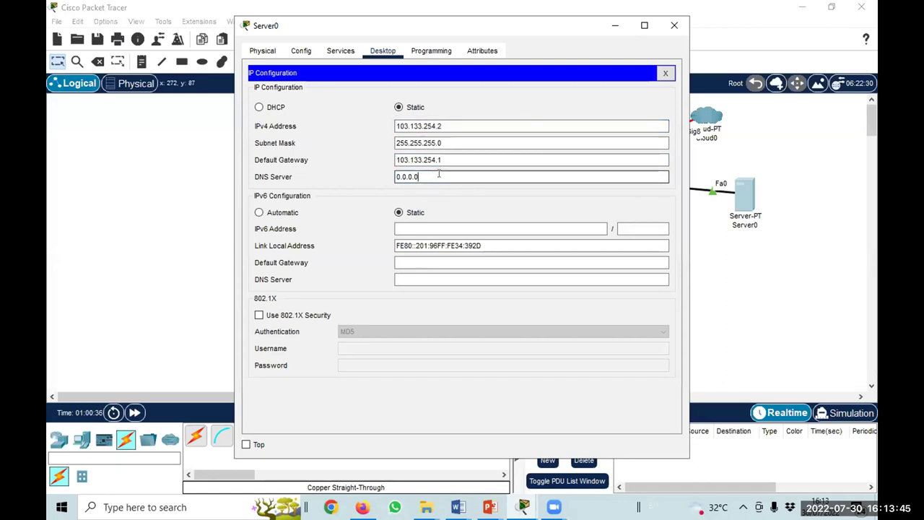
{"action": "left_click_drag", "start_coordinate": [417, 177], "coordinate": [340, 179]}
{"action": "key", "text": "ctrl+v"}
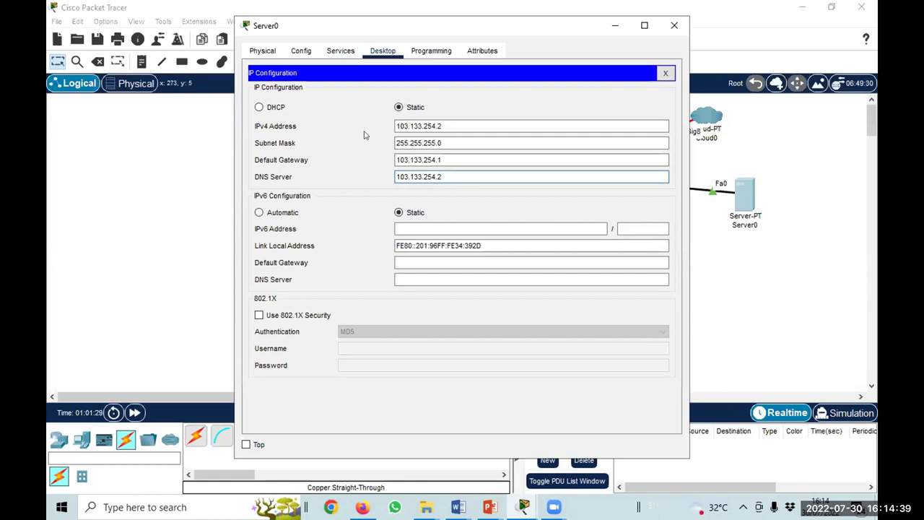
In the HTTP service's index.html, replace "Welcome to Cisco Packet Tracer." with "Welcome to Day 2." and save, overwriting the existing file.
{"action": "left_click", "coordinate": [332, 52]}
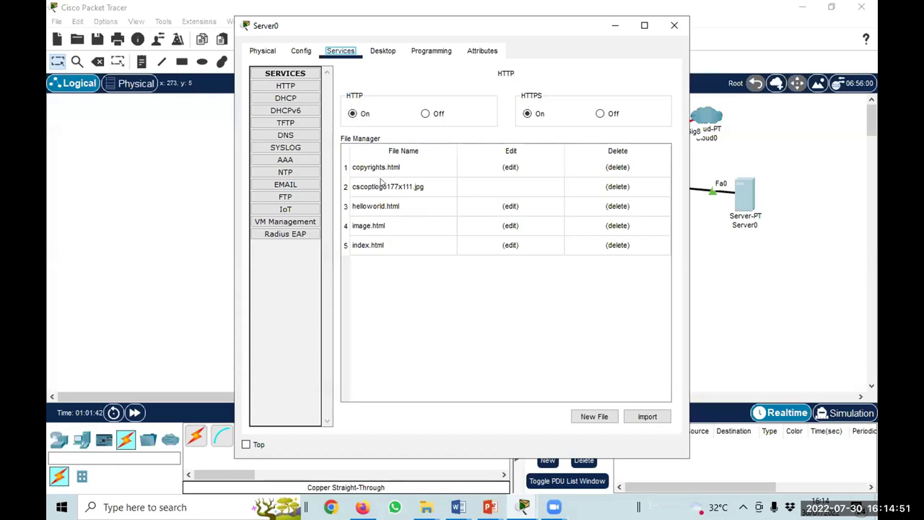
{"action": "left_click", "coordinate": [383, 247]}
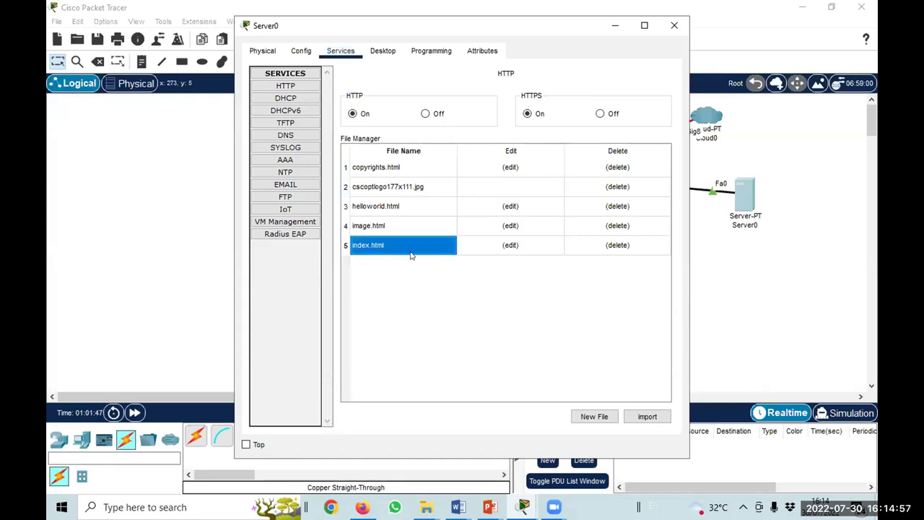
{"action": "left_click", "coordinate": [532, 247]}
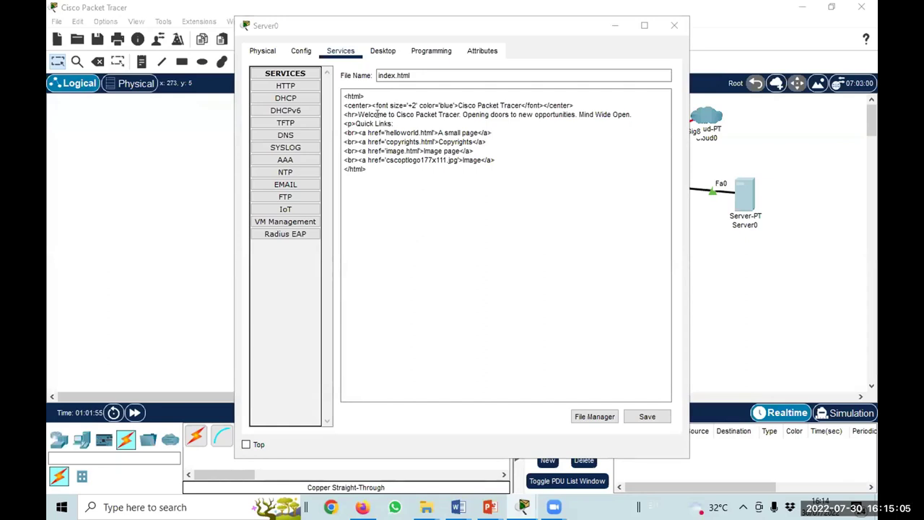
{"action": "left_click_drag", "start_coordinate": [358, 115], "coordinate": [457, 114]}
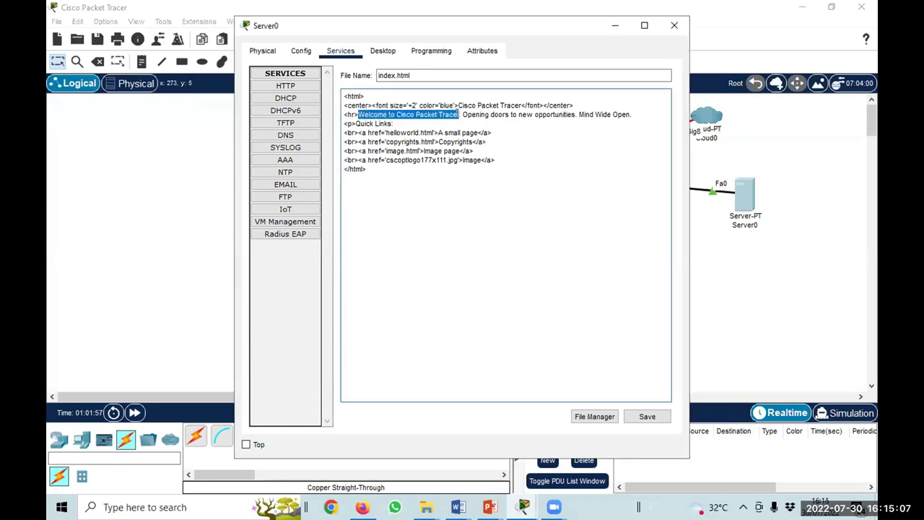
{"action": "type", "text": "Welcome "}
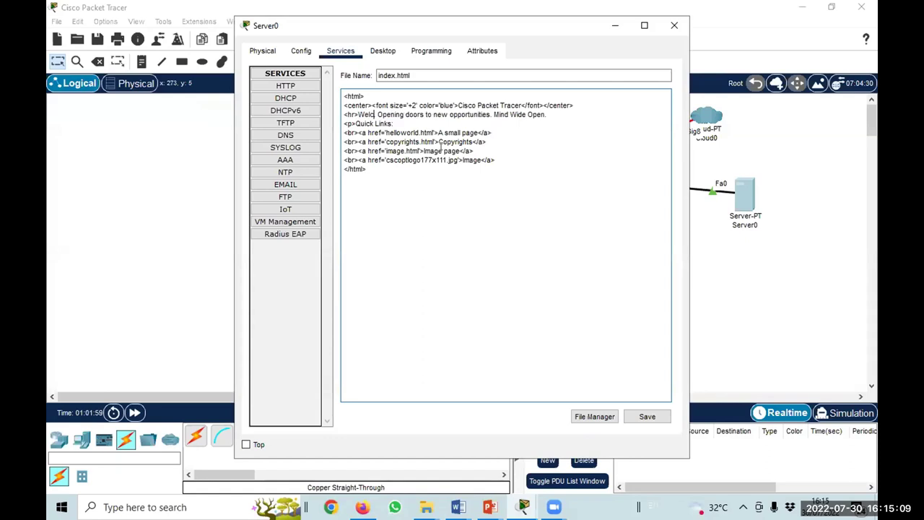
{"action": "type", "text": "to Day"}
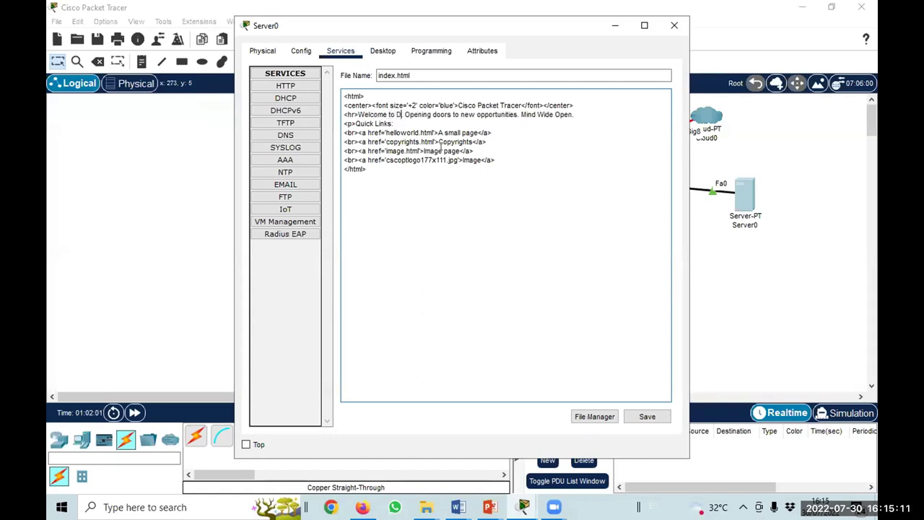
{"action": "type", "text": " 2."}
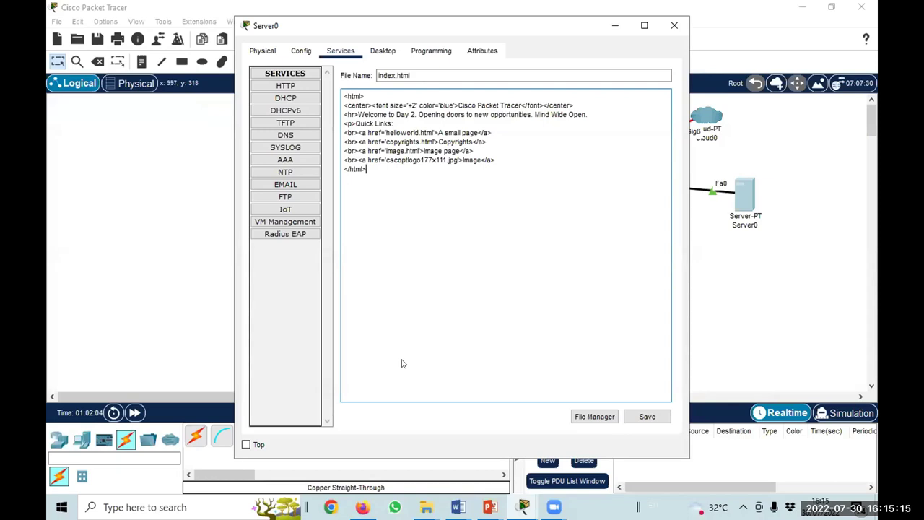
{"action": "left_click", "coordinate": [647, 416]}
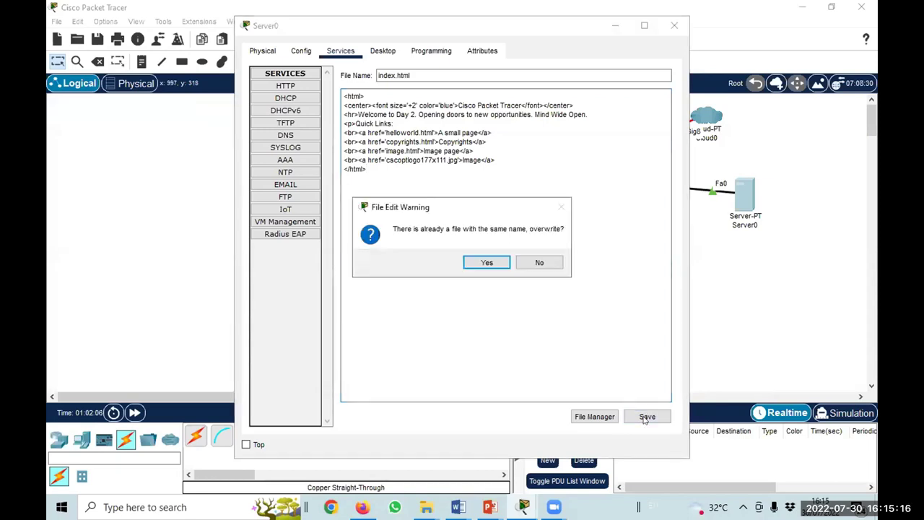
{"action": "left_click", "coordinate": [487, 263]}
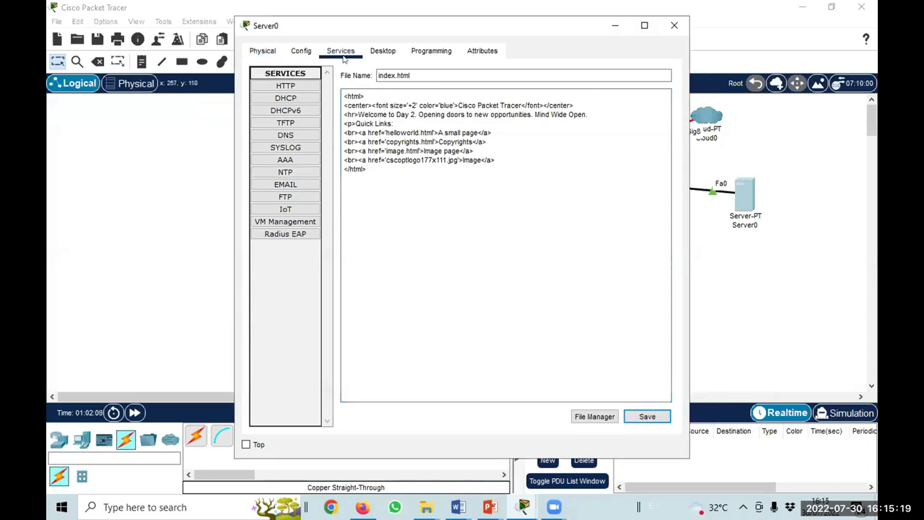
Turn on the DNS service on Server0.
{"action": "left_click", "coordinate": [300, 134]}
{"action": "left_click", "coordinate": [463, 155]}
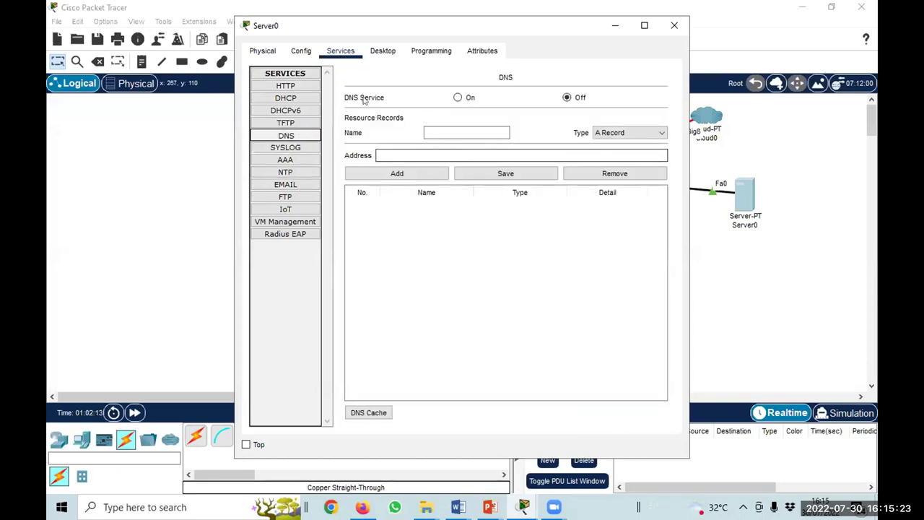
{"action": "left_click", "coordinate": [458, 97]}
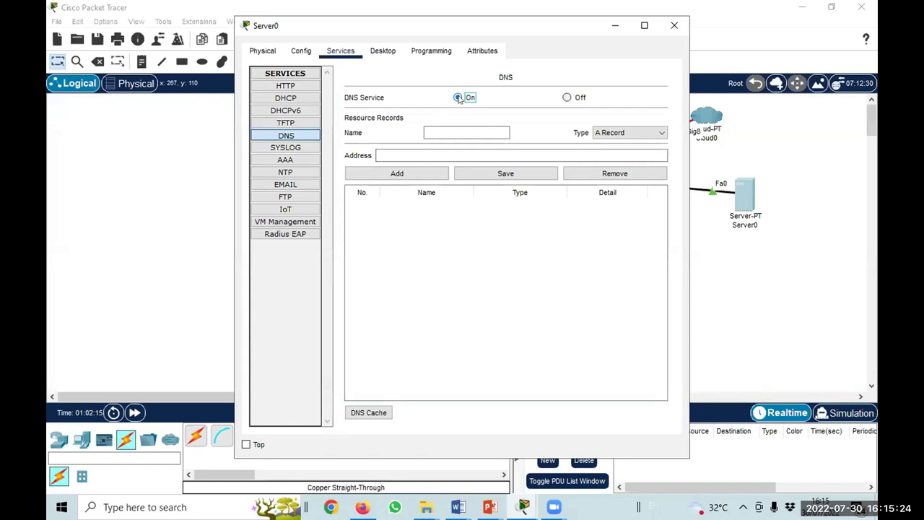
{"action": "left_click", "coordinate": [443, 134]}
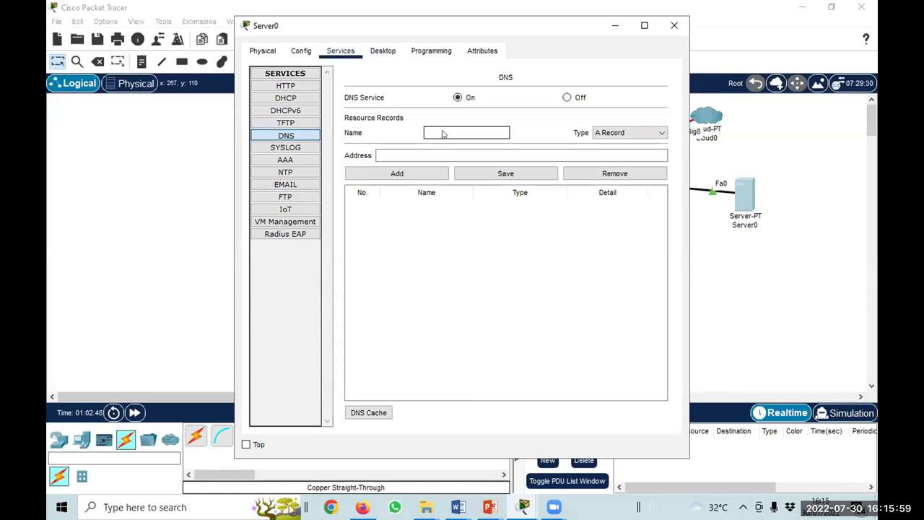
{"action": "type", "text": "www.webinar.ac.bd"}
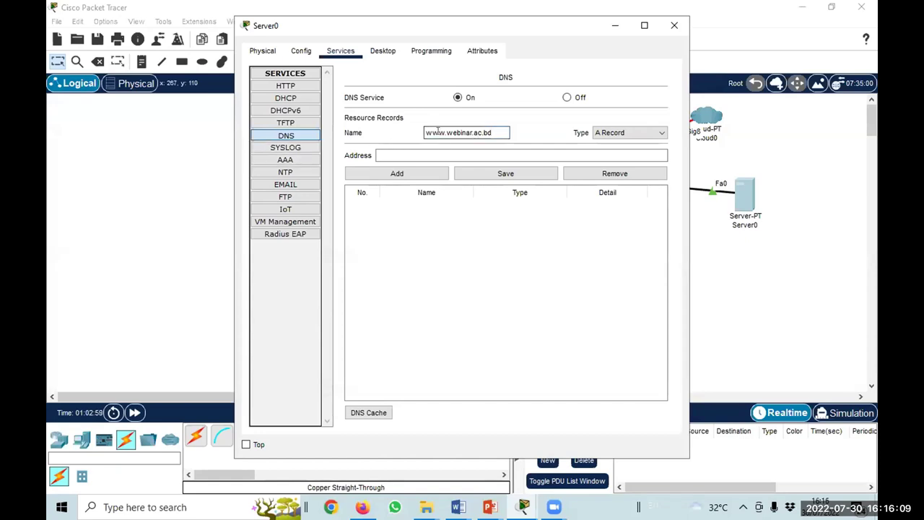
{"action": "left_click", "coordinate": [393, 153]}
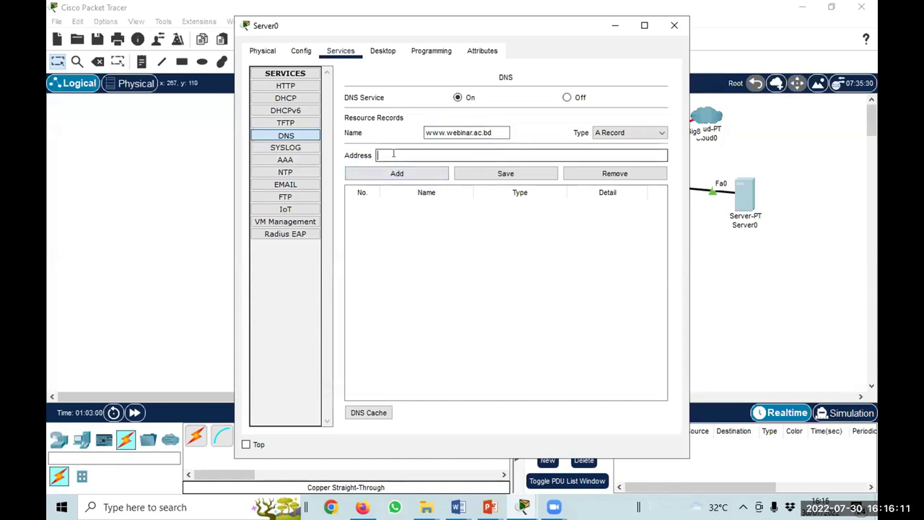
{"action": "key", "text": "ctrl+v"}
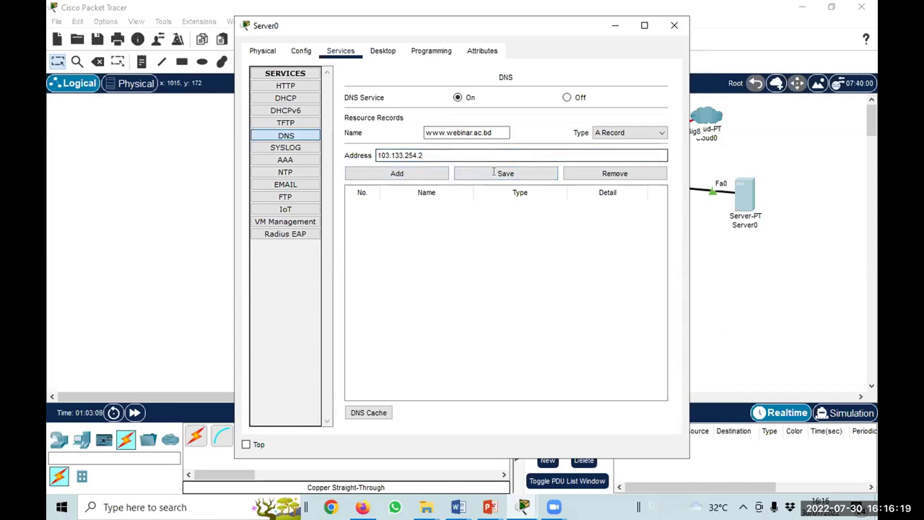
{"action": "left_click", "coordinate": [616, 132]}
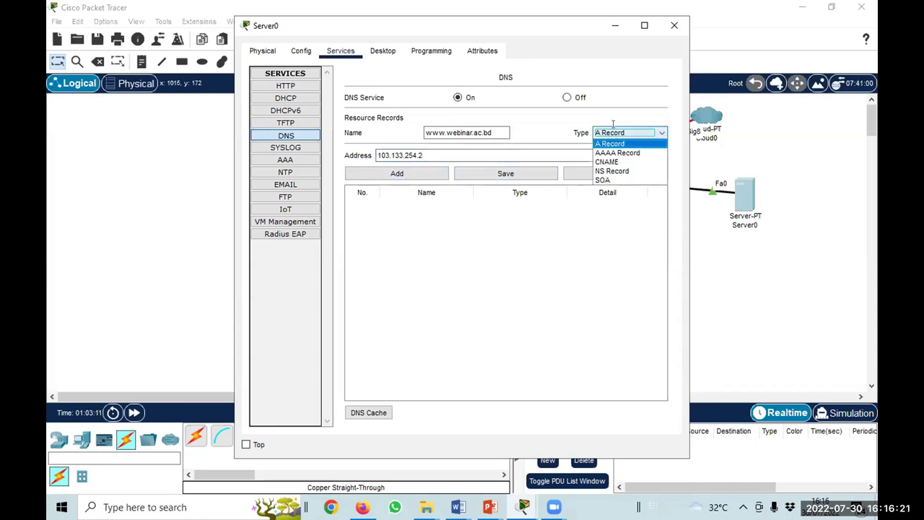
{"action": "left_click", "coordinate": [610, 141]}
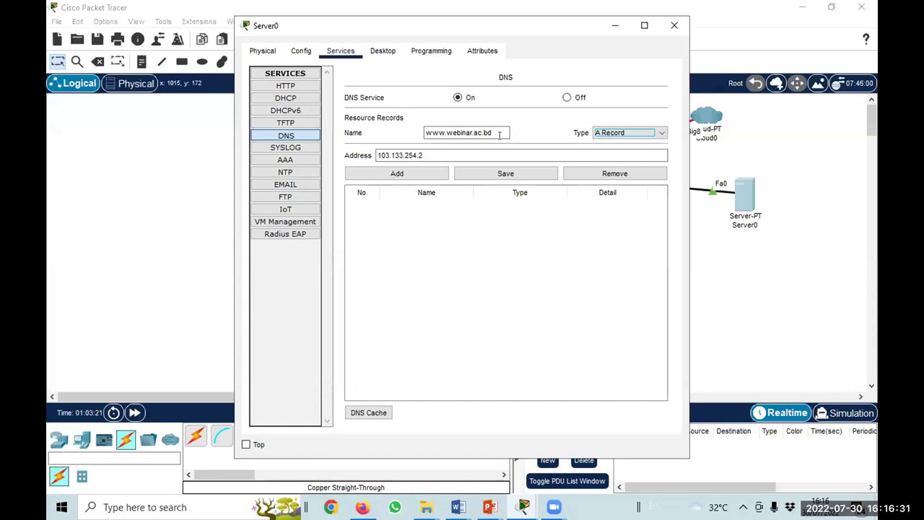
{"action": "left_click", "coordinate": [633, 132]}
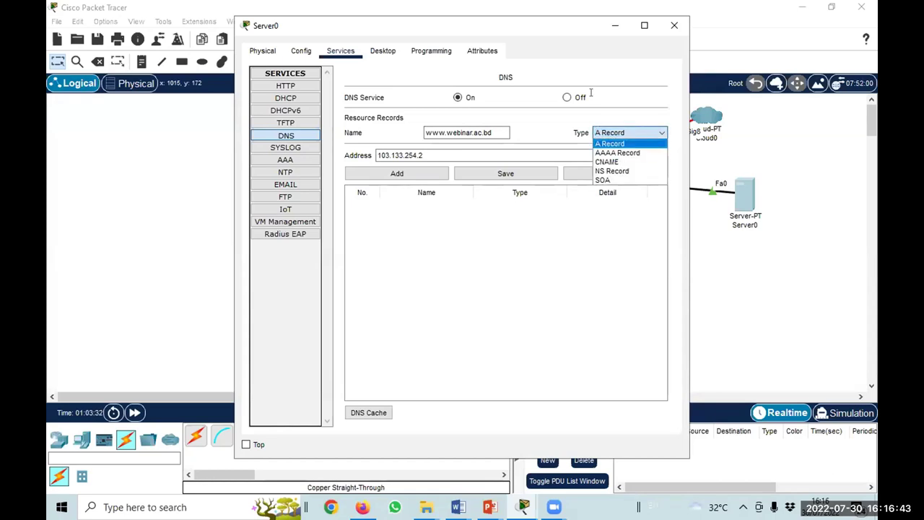
{"action": "left_click", "coordinate": [620, 99]}
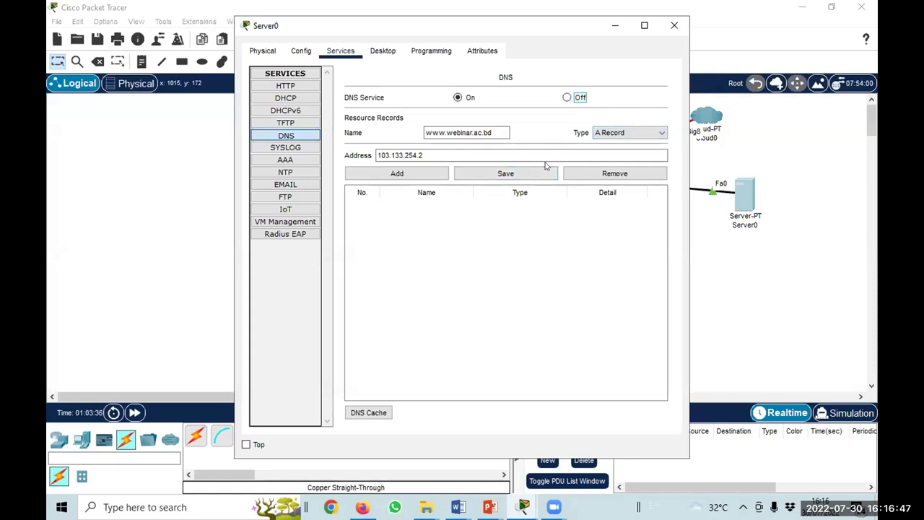
{"action": "left_click", "coordinate": [384, 178]}
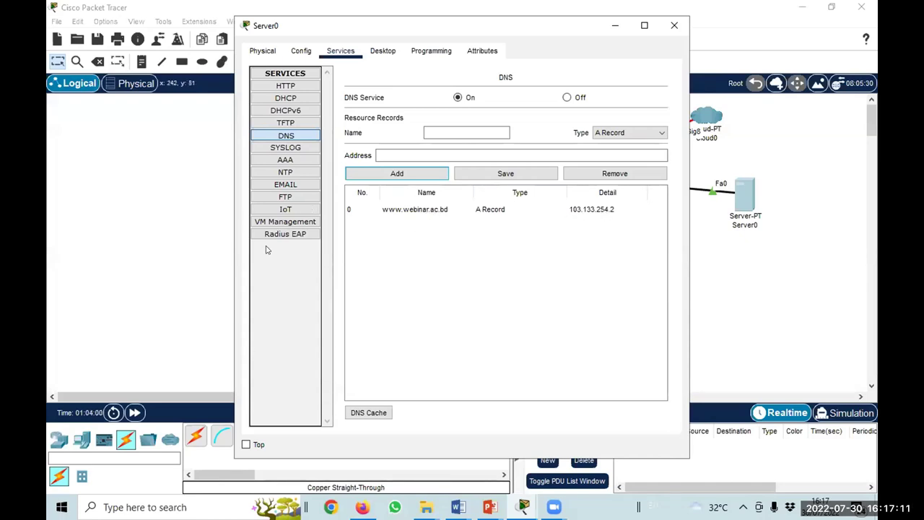
Review Server0's hardware, DNS record and IP configuration, and close its window.
{"action": "left_click", "coordinate": [263, 52]}
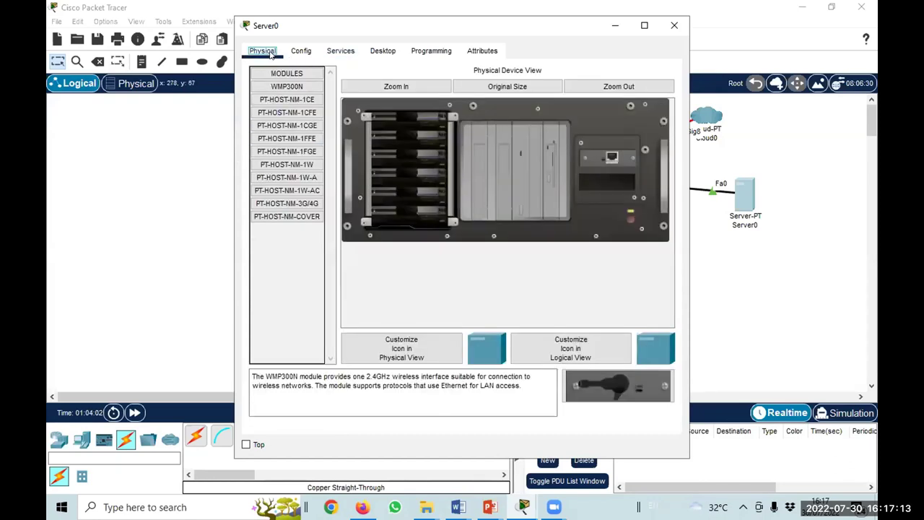
{"action": "left_click", "coordinate": [300, 53]}
{"action": "left_click", "coordinate": [339, 52]}
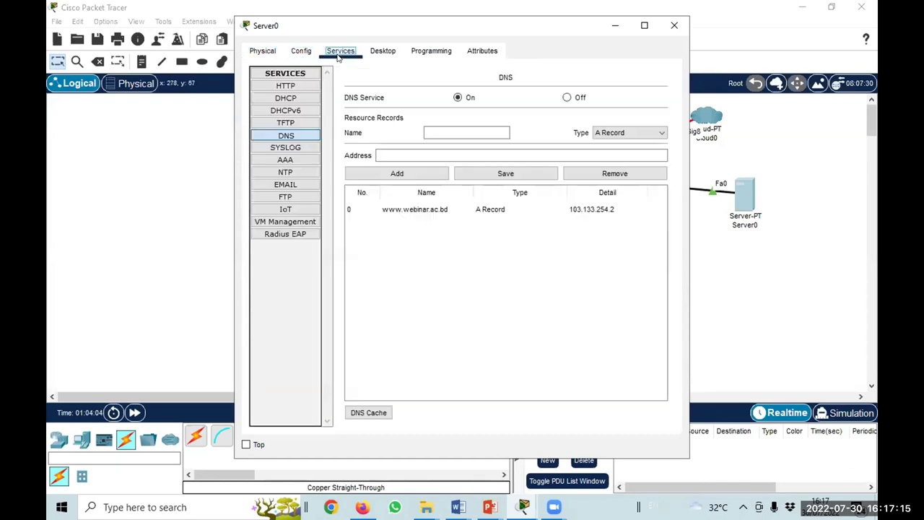
{"action": "left_click", "coordinate": [383, 52]}
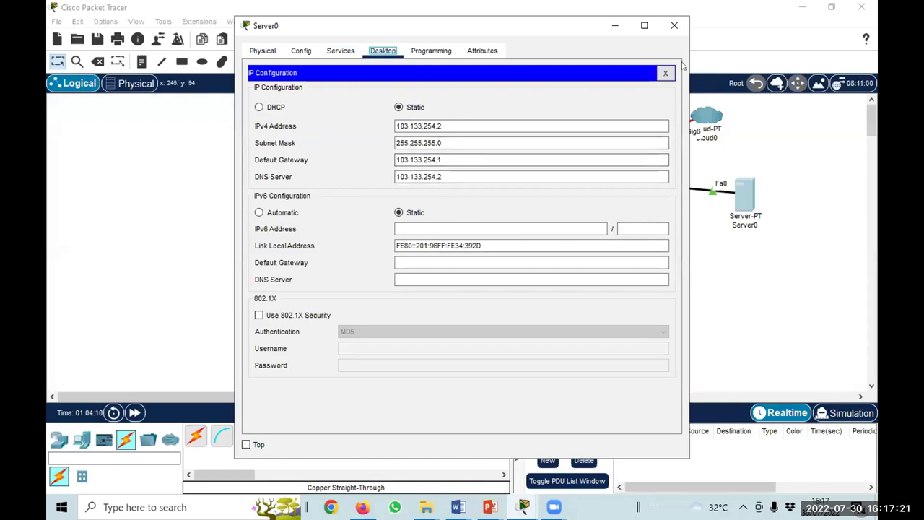
{"action": "left_click", "coordinate": [674, 25]}
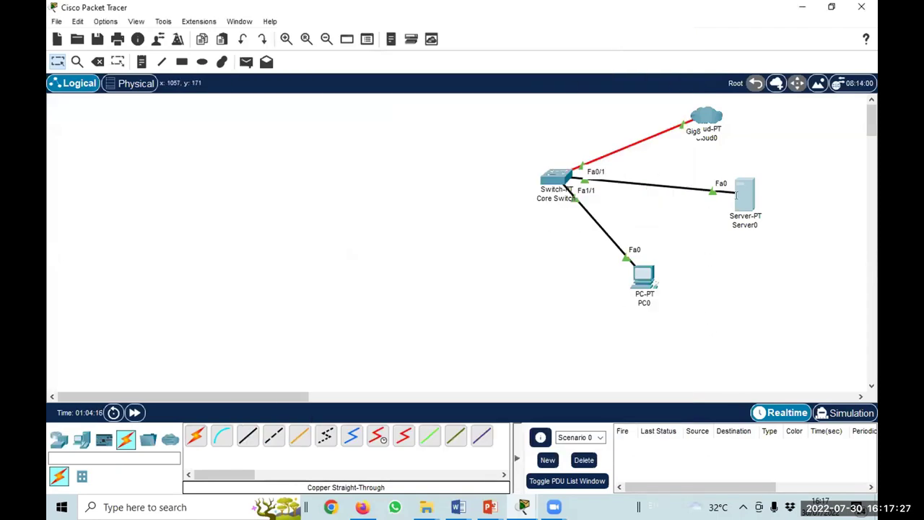
{"action": "mouse_move", "coordinate": [737, 193]}
{"action": "mouse_move", "coordinate": [629, 286]}
{"action": "left_click", "coordinate": [643, 276]}
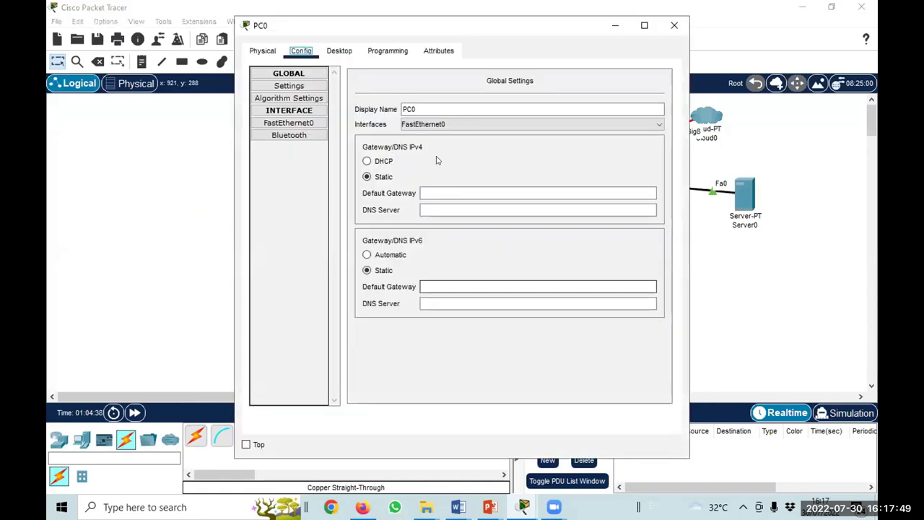
{"action": "left_click", "coordinate": [339, 51]}
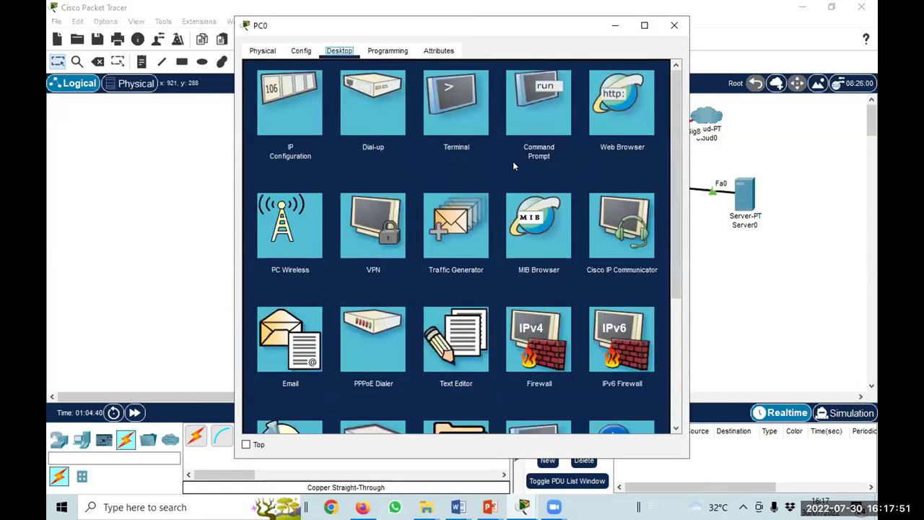
{"action": "left_click", "coordinate": [538, 112]}
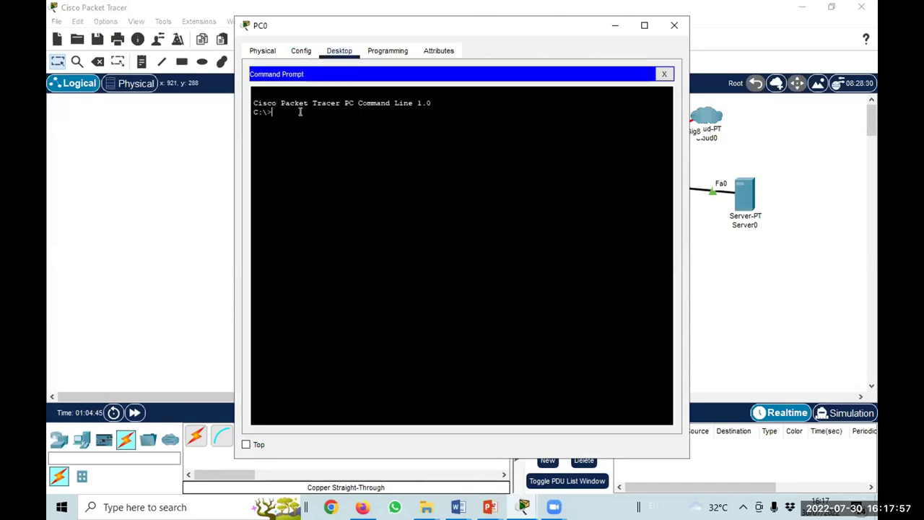
{"action": "type", "text": "ping"}
{"action": "left_click", "coordinate": [672, 26]}
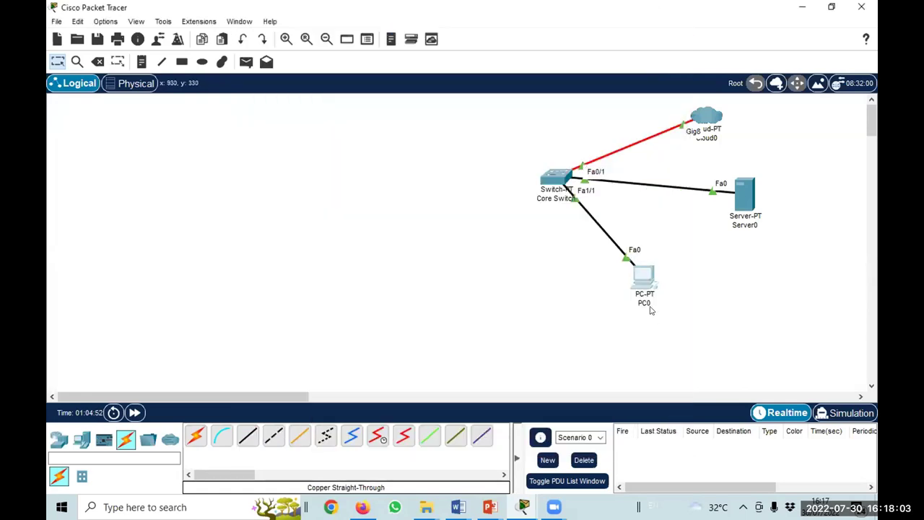
Check the Campus Network IP Address slide in PowerPoint and set PC0's static IPv4 address to 103.133.254.3 in Packet Tracer.
{"action": "left_click", "coordinate": [650, 286]}
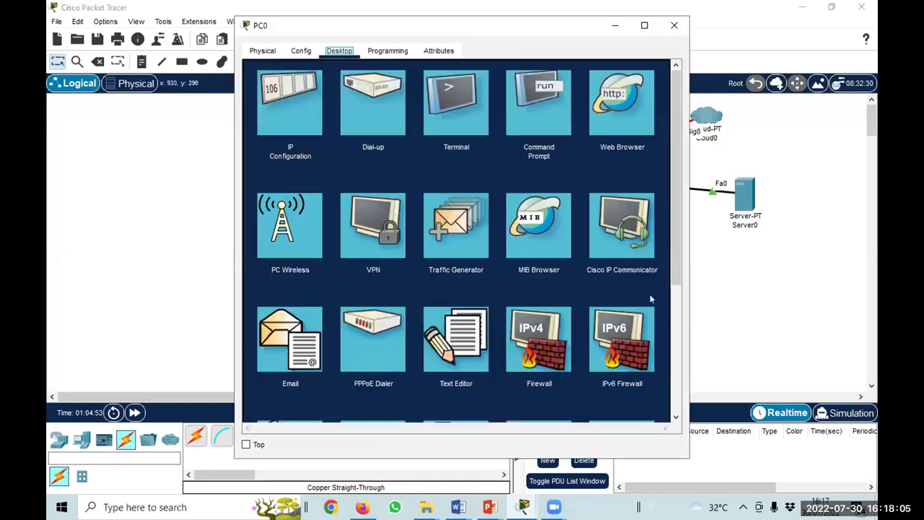
{"action": "left_click", "coordinate": [290, 120]}
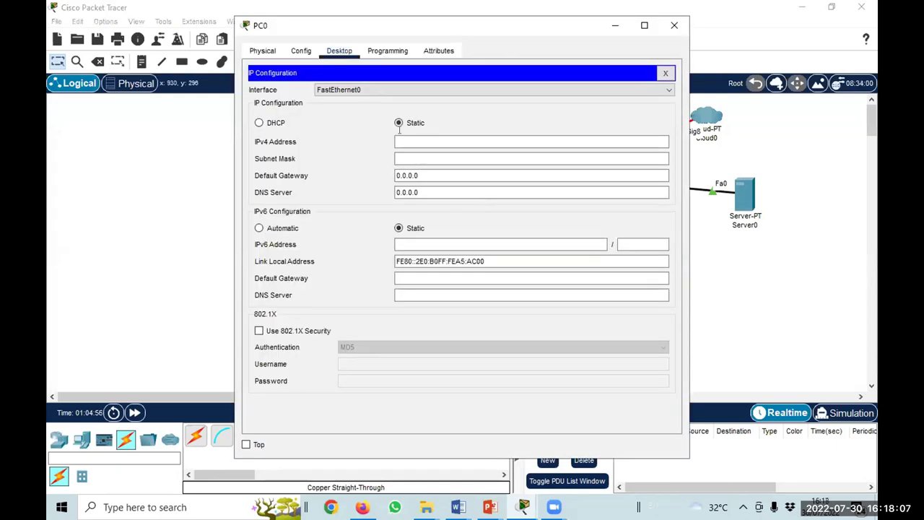
{"action": "left_click", "coordinate": [405, 138]}
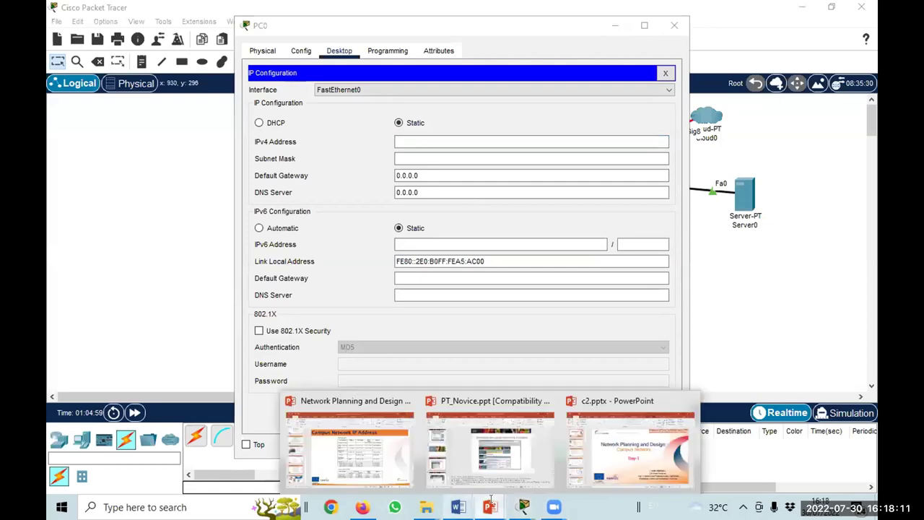
{"action": "mouse_move", "coordinate": [490, 507]}
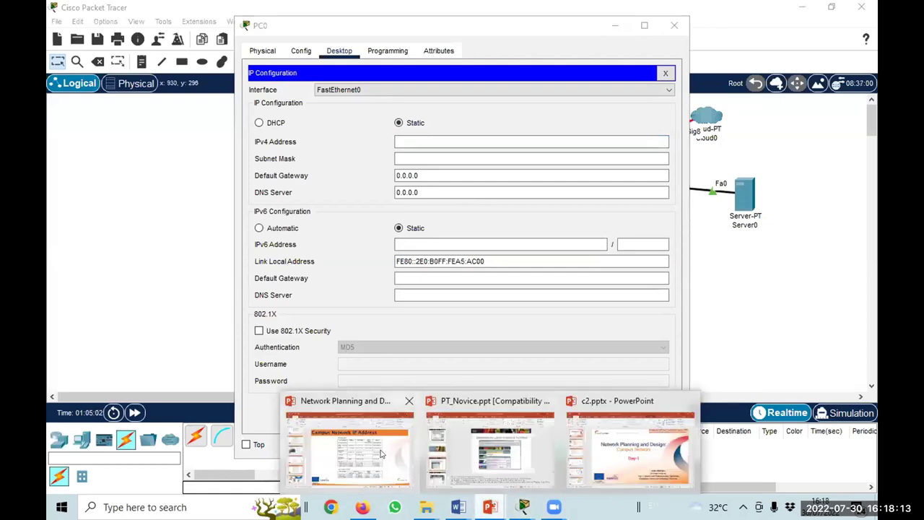
{"action": "left_click", "coordinate": [406, 398]}
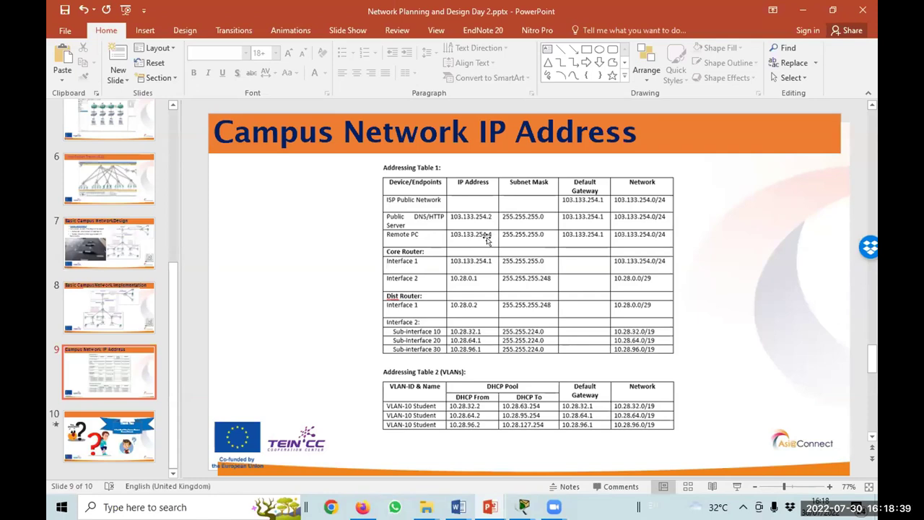
{"action": "left_click", "coordinate": [806, 11]}
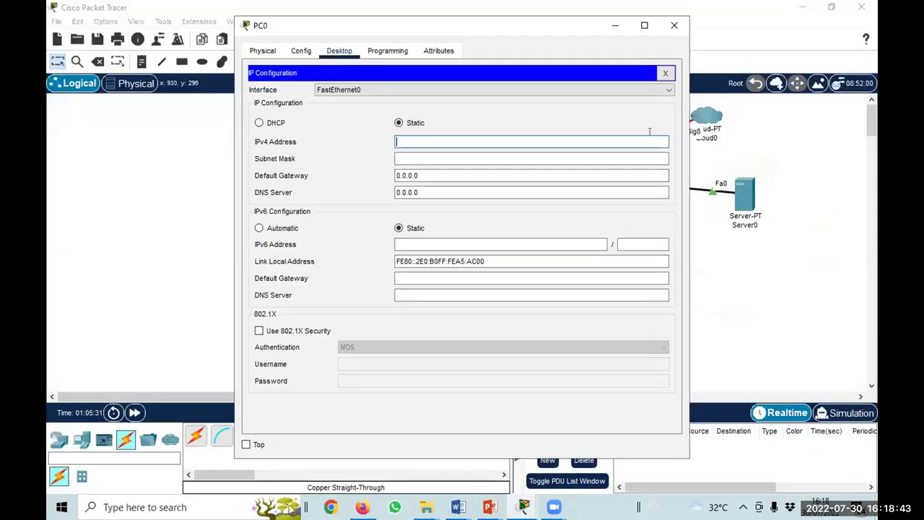
{"action": "type", "text": "10"}
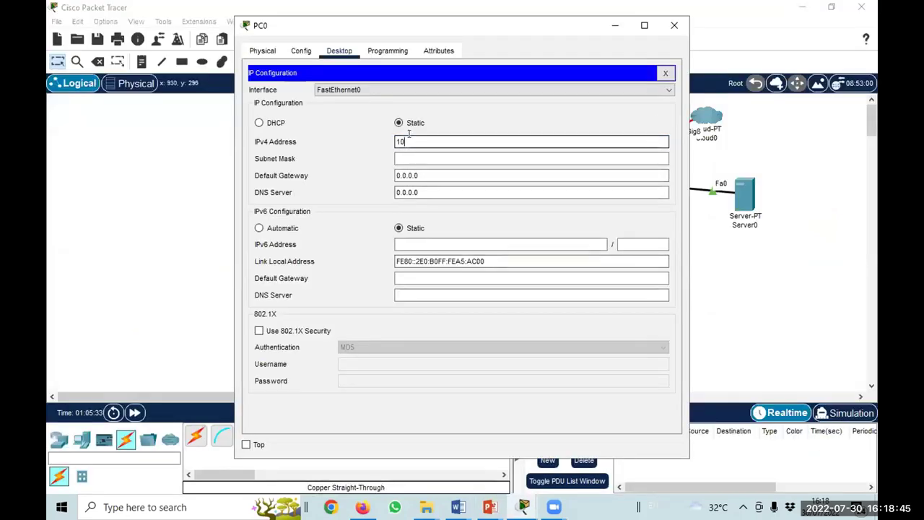
{"action": "type", "text": "3.133.254.3"}
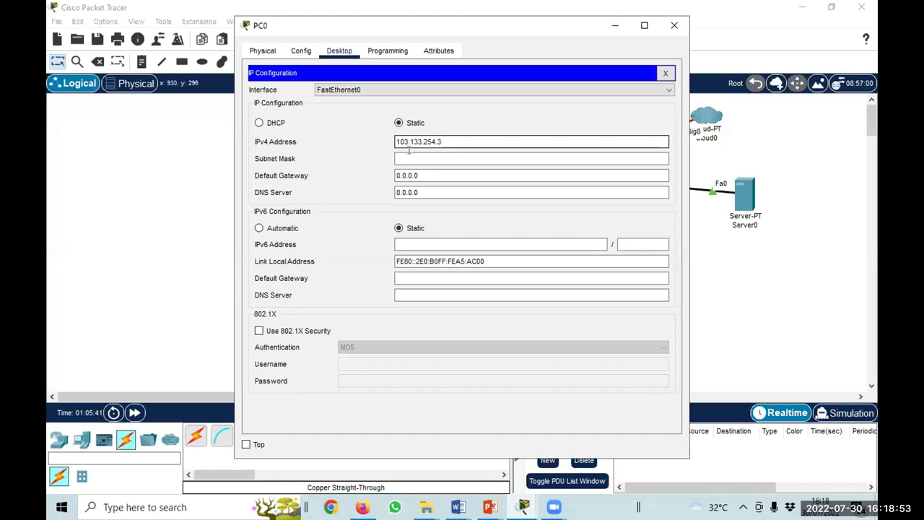
Set PC0's IPv4 subnet mask to 255.255.255.0.
{"action": "left_click", "coordinate": [451, 159]}
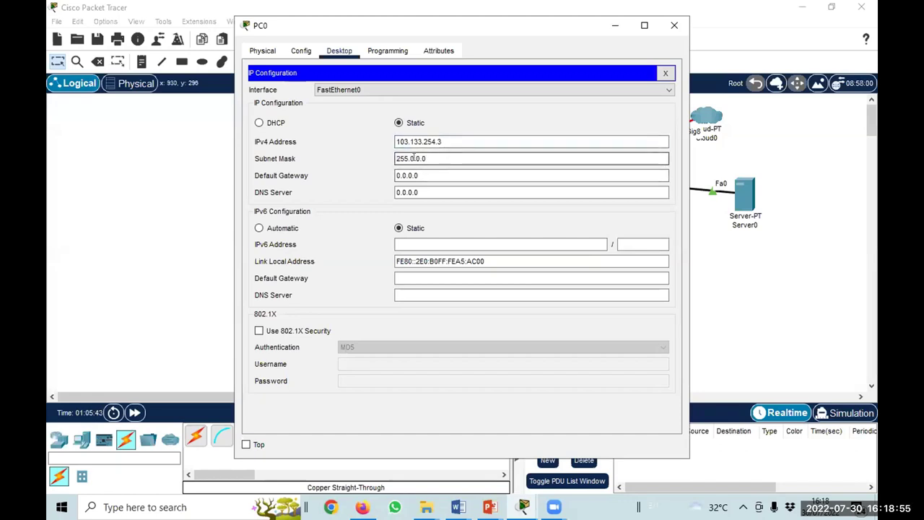
{"action": "left_click", "coordinate": [413, 159]}
{"action": "key", "text": "Delete"}
{"action": "key", "text": "Delete"}
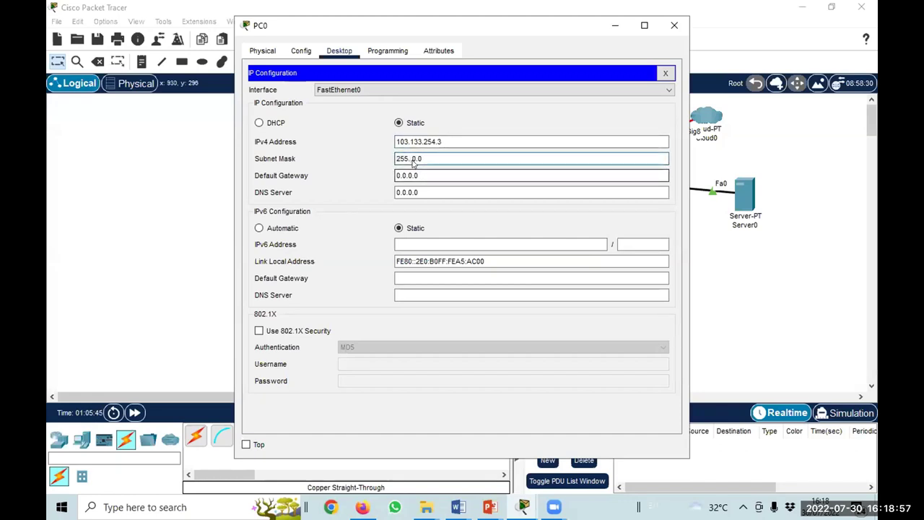
{"action": "type", "text": "255.255."}
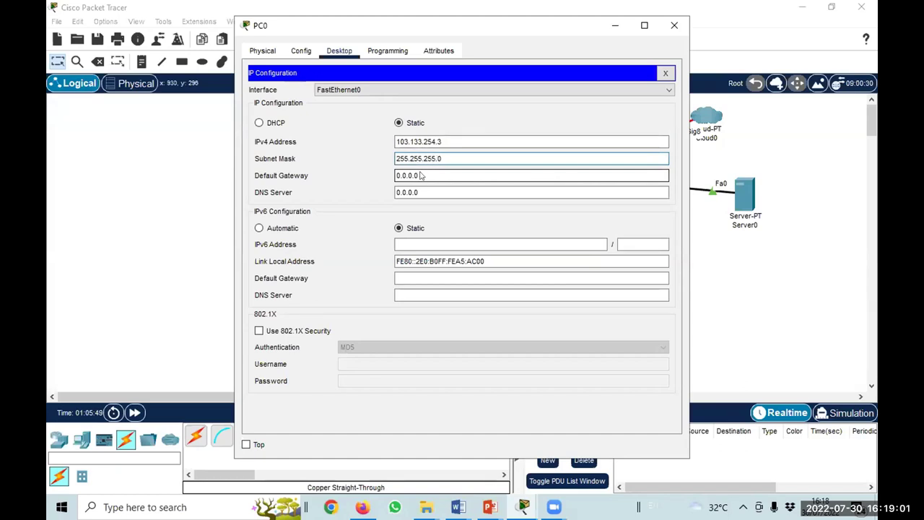
Set PC0's IPv4 default gateway to 103.133.254.1, reusing the copied server address with its last octet changed.
{"action": "double_click", "coordinate": [426, 176]}
{"action": "type", "text": "103.133.254.2"}
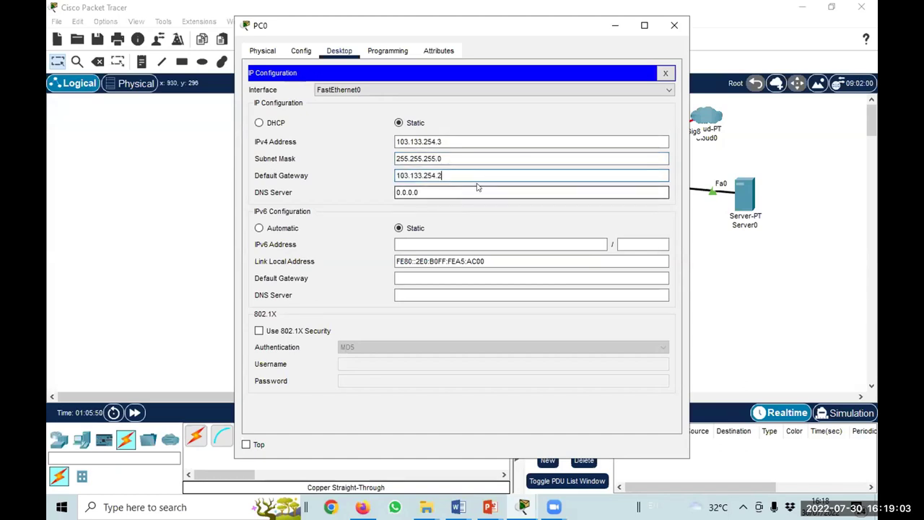
{"action": "key", "text": "BackSpace"}
{"action": "type", "text": "1"}
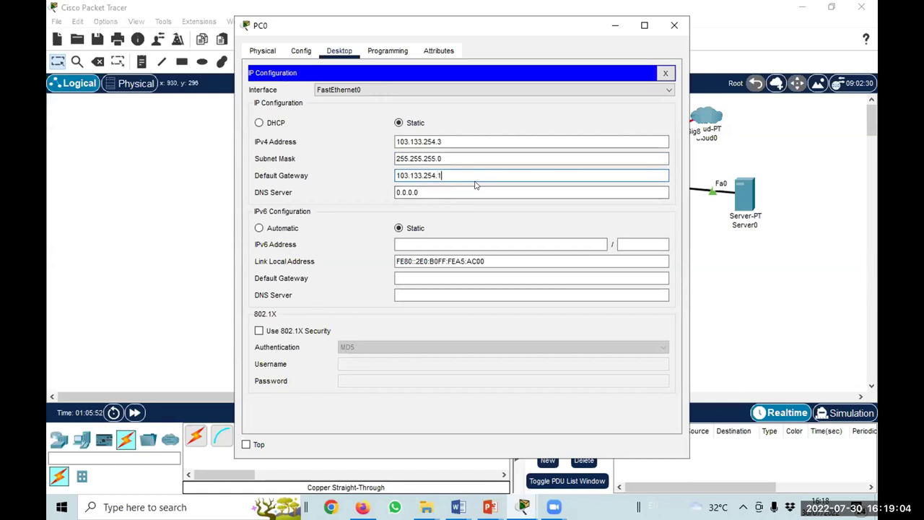
Set PC0's IPv4 DNS server to Server0's address, 103.133.254.2.
{"action": "left_click", "coordinate": [433, 191]}
{"action": "double_click", "coordinate": [437, 192]}
{"action": "type", "text": "103.133.254.2"}
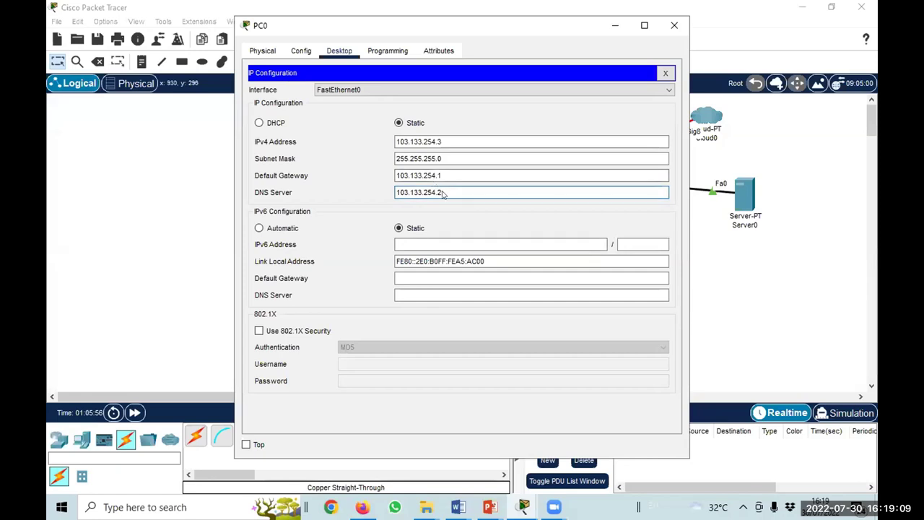
Check PC0's global gateway and DNS settings and its FastEthernet0 port configuration, and close the PC0 window.
{"action": "left_click", "coordinate": [297, 52]}
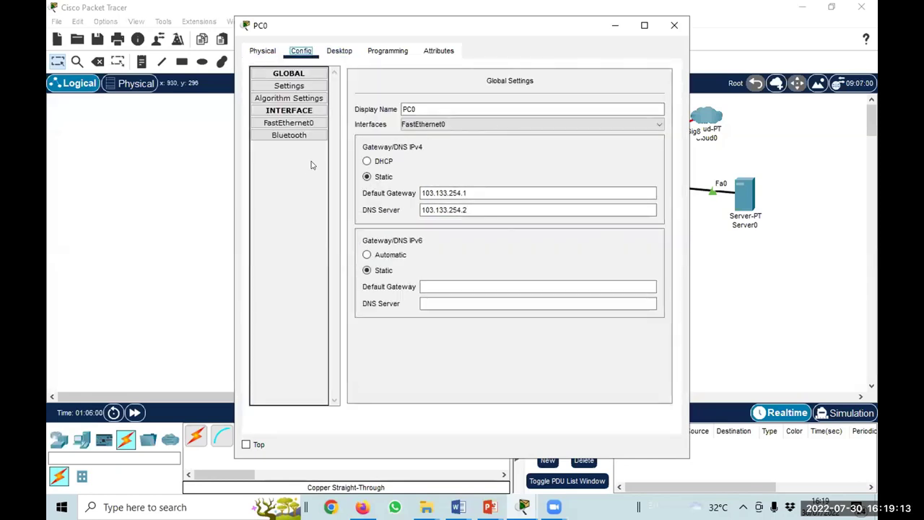
{"action": "left_click", "coordinate": [288, 123]}
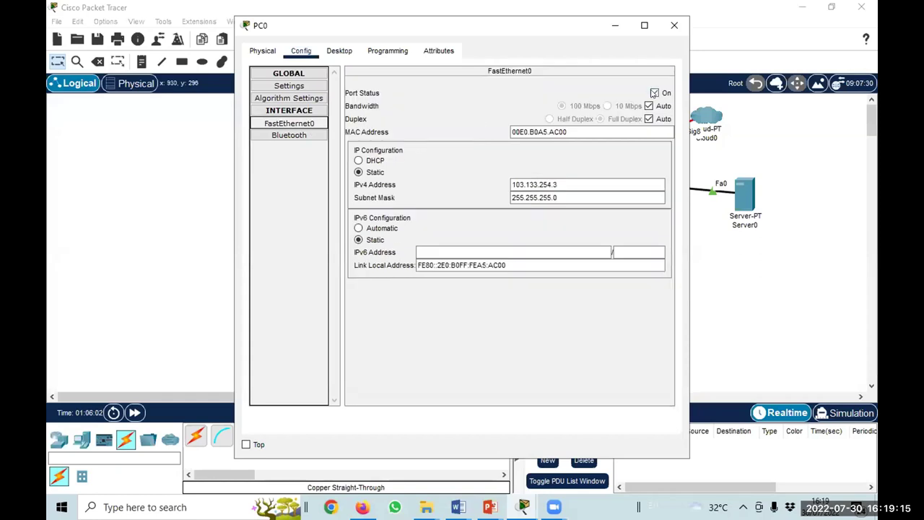
{"action": "left_click", "coordinate": [674, 25]}
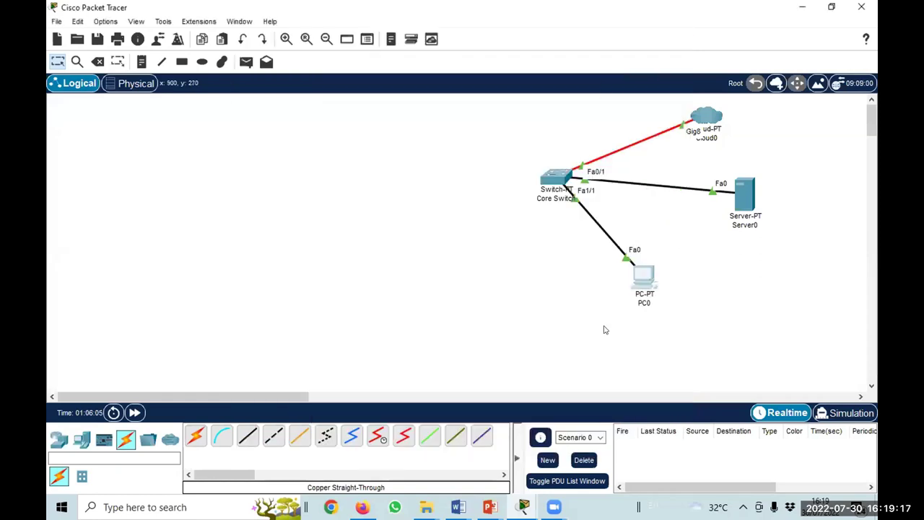
Ping PC0's own address, 103.133.254.3, from PC0's Command Prompt.
{"action": "left_click", "coordinate": [642, 287]}
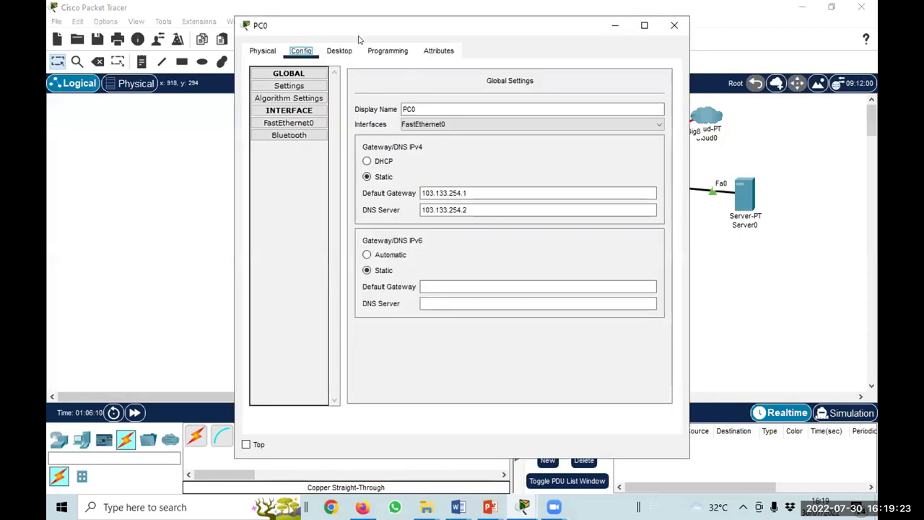
{"action": "left_click", "coordinate": [339, 51]}
{"action": "left_click", "coordinate": [540, 155]}
{"action": "type", "text": "ping"}
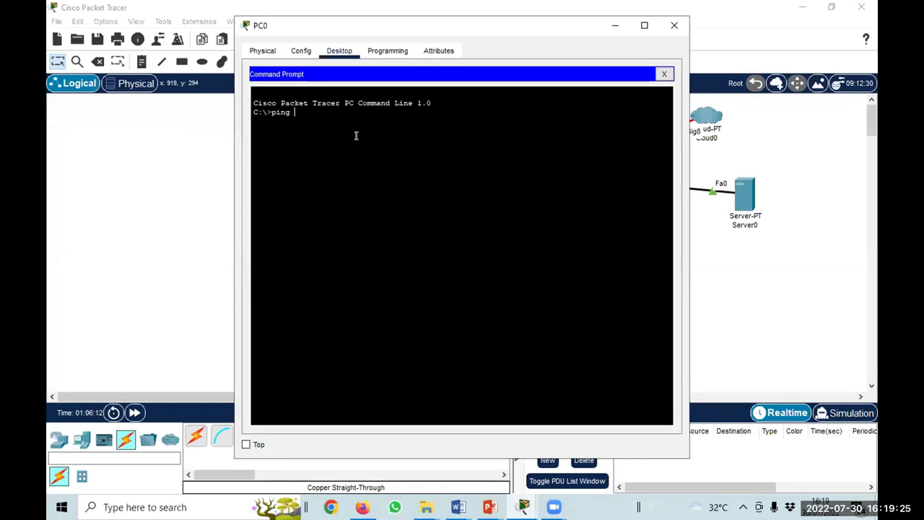
{"action": "type", "text": " 1"}
{"action": "key", "text": "BackSpace"}
{"action": "right_click", "coordinate": [299, 127]}
{"action": "left_click", "coordinate": [330, 155]}
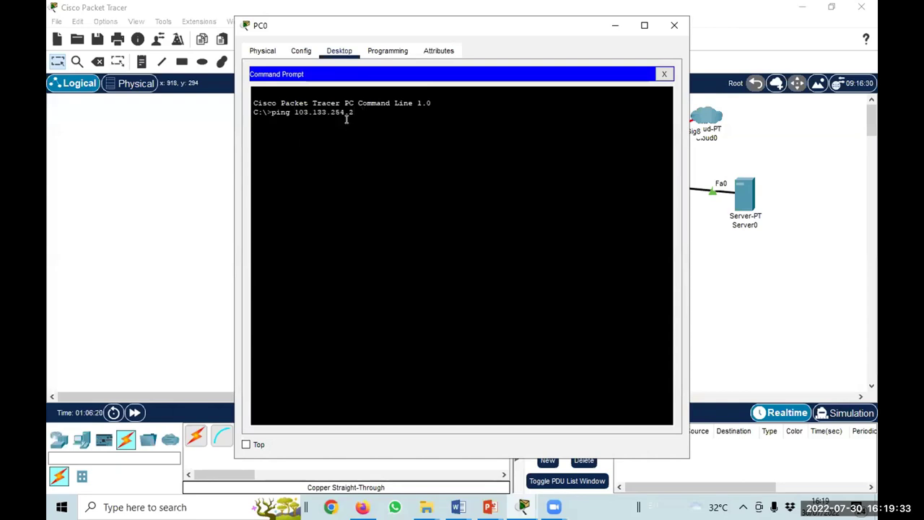
{"action": "key", "text": "BackSpace"}
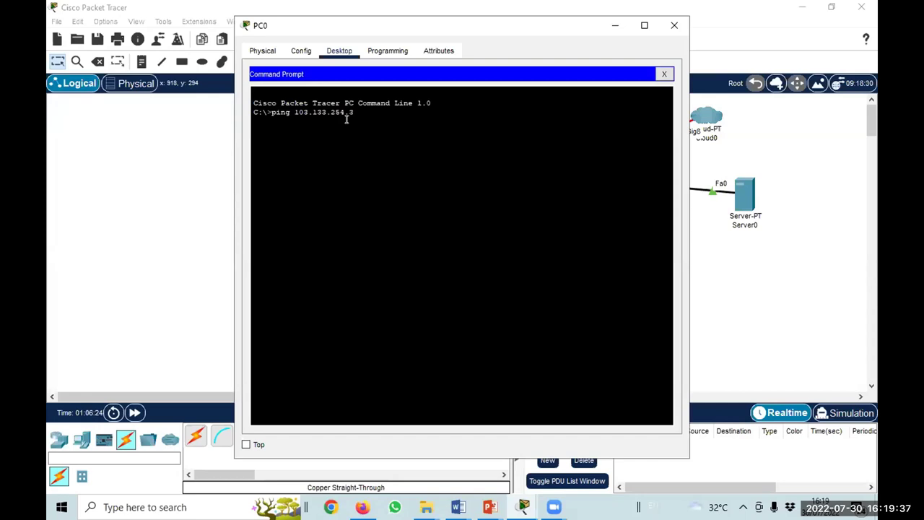
{"action": "key", "text": "Return"}
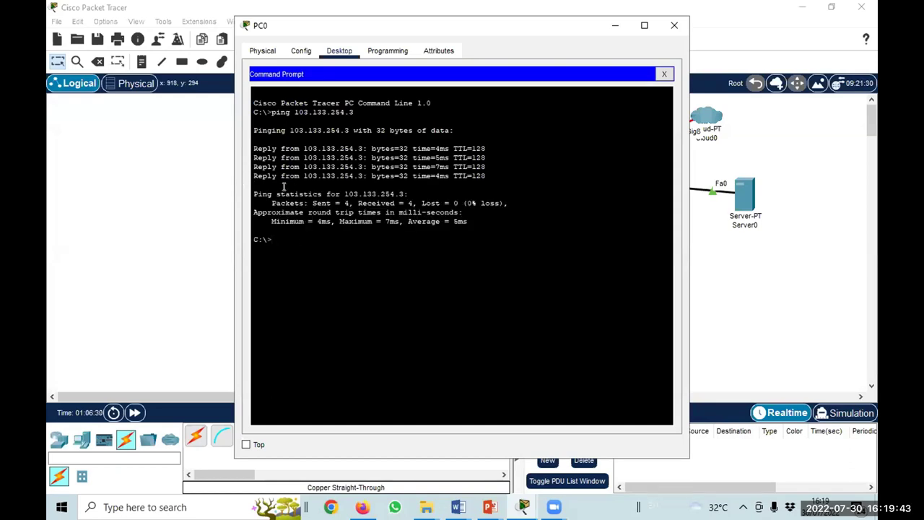
Ping Server0 at 103.133.254.2 from PC0's Command Prompt and minimize the PC0 window.
{"action": "key", "text": "Up"}
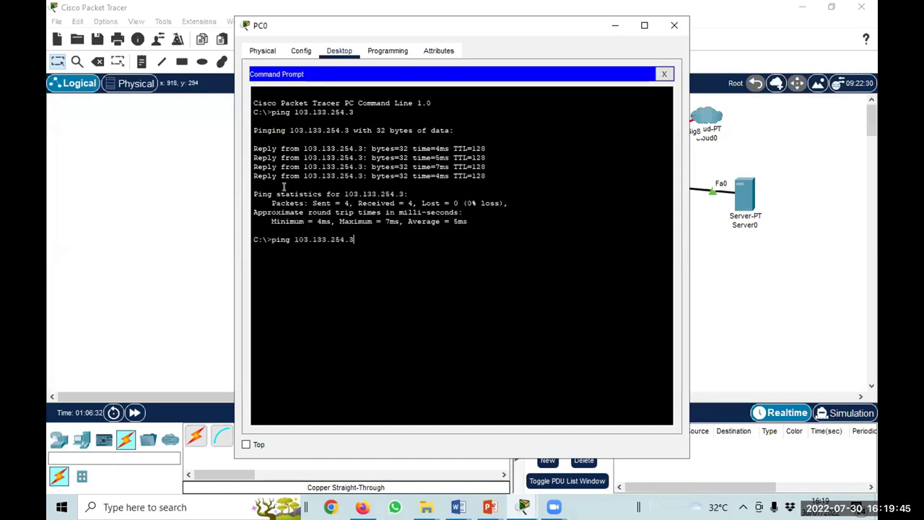
{"action": "key", "text": "BackSpace"}
{"action": "type", "text": "2"}
{"action": "key", "text": "Return"}
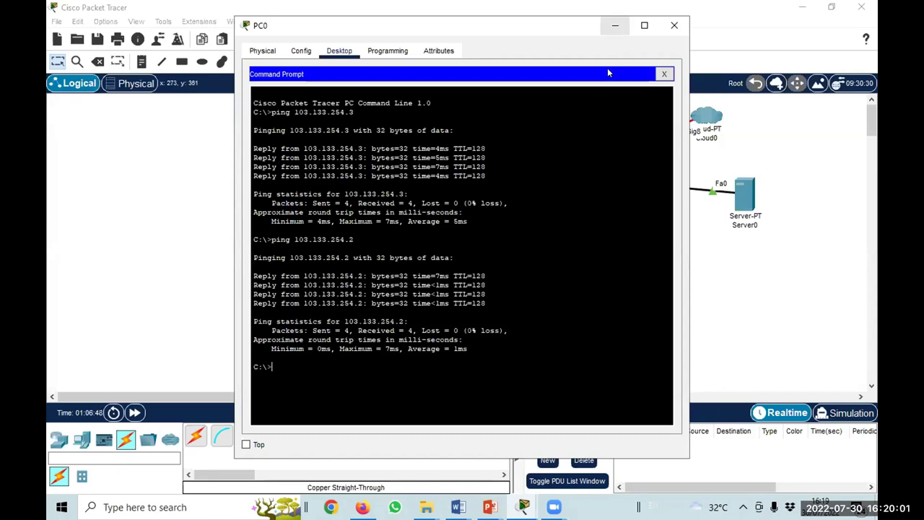
{"action": "left_click", "coordinate": [614, 27]}
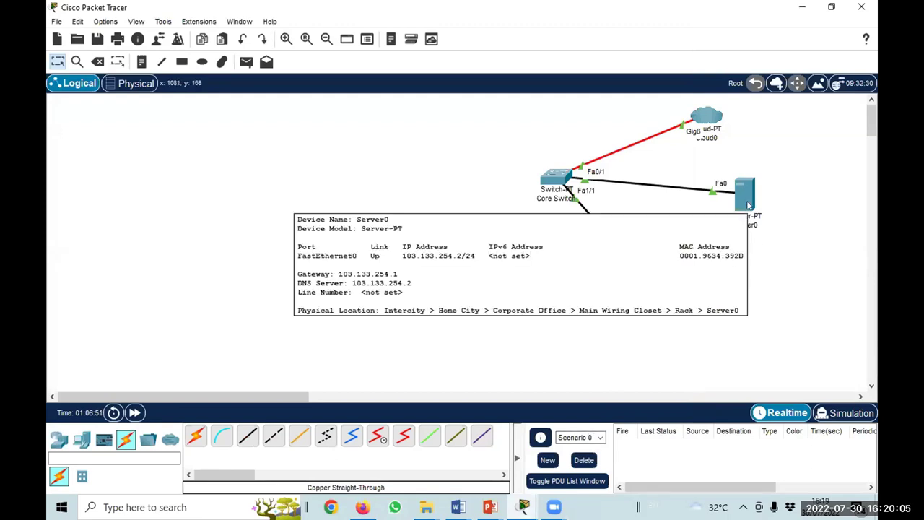
Review Server0's address summary and the Core Switch's global settings, and close the Core Switch window.
{"action": "mouse_move", "coordinate": [746, 207]}
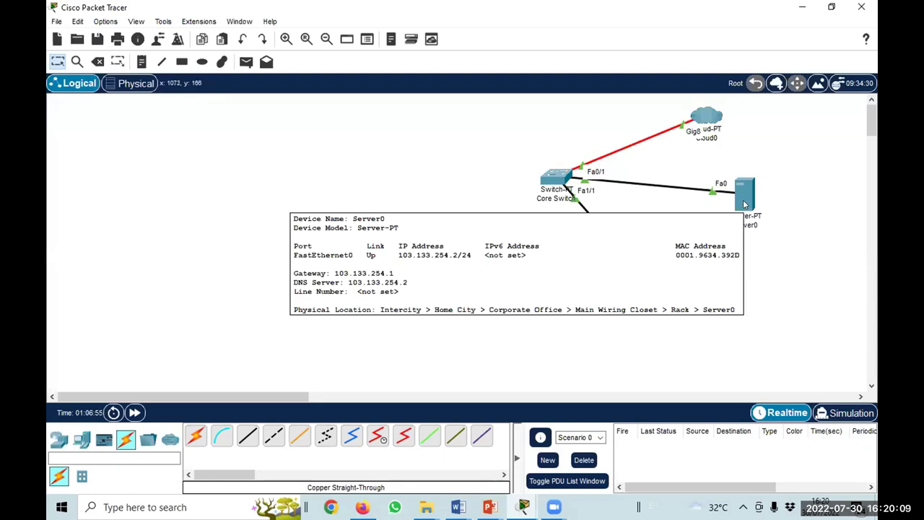
{"action": "mouse_move", "coordinate": [358, 500]}
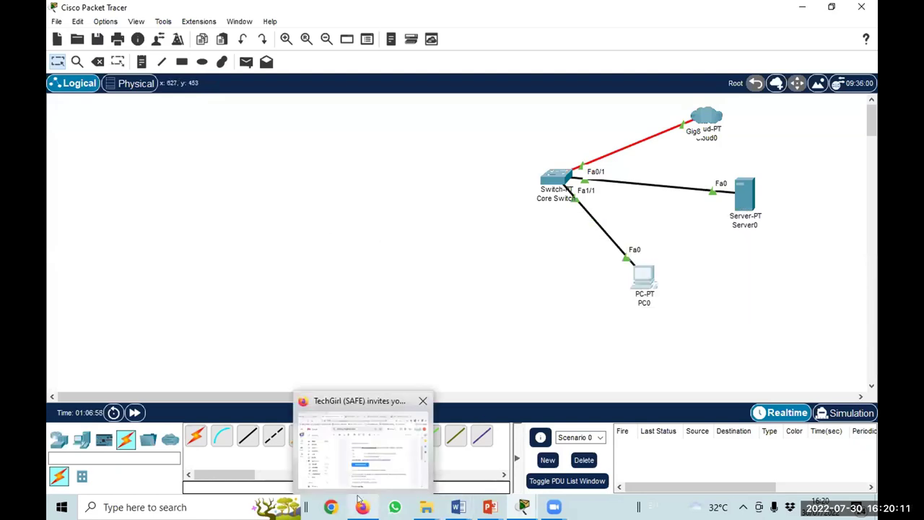
{"action": "mouse_move", "coordinate": [523, 506]}
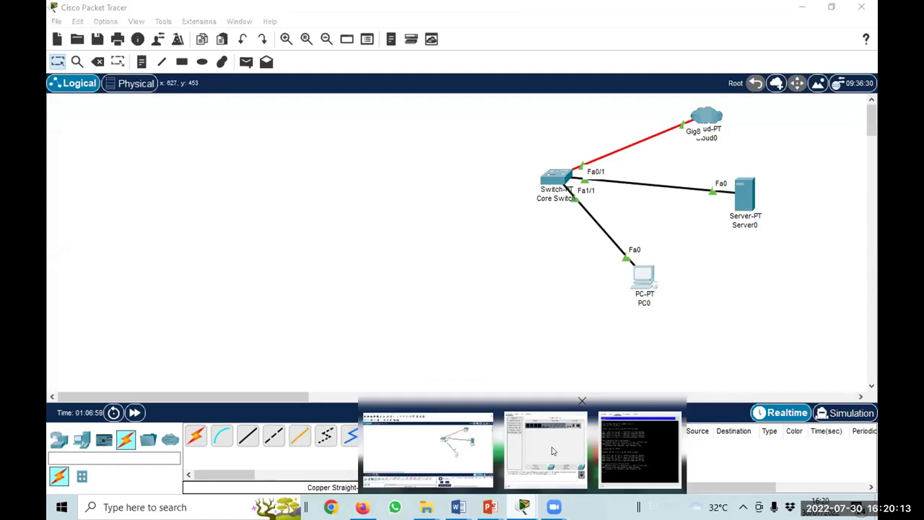
{"action": "left_click", "coordinate": [551, 449]}
{"action": "left_click", "coordinate": [307, 52]}
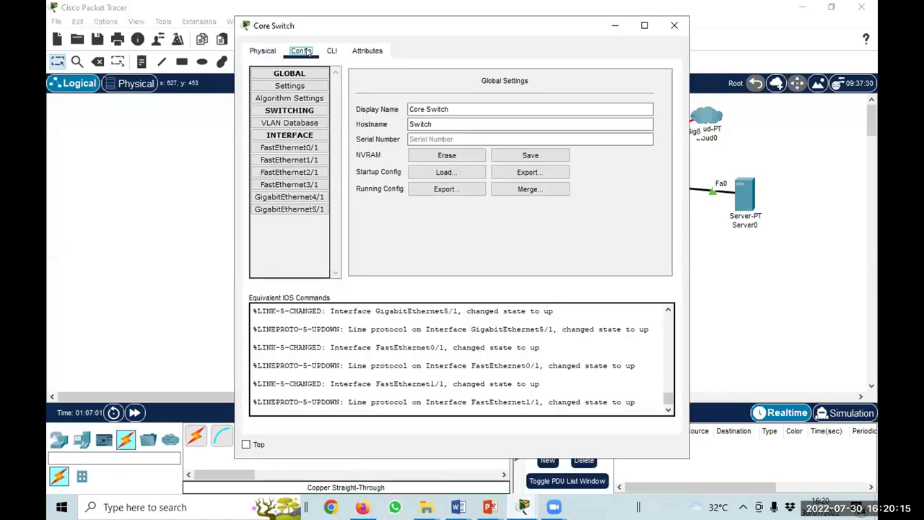
{"action": "left_click", "coordinate": [674, 26]}
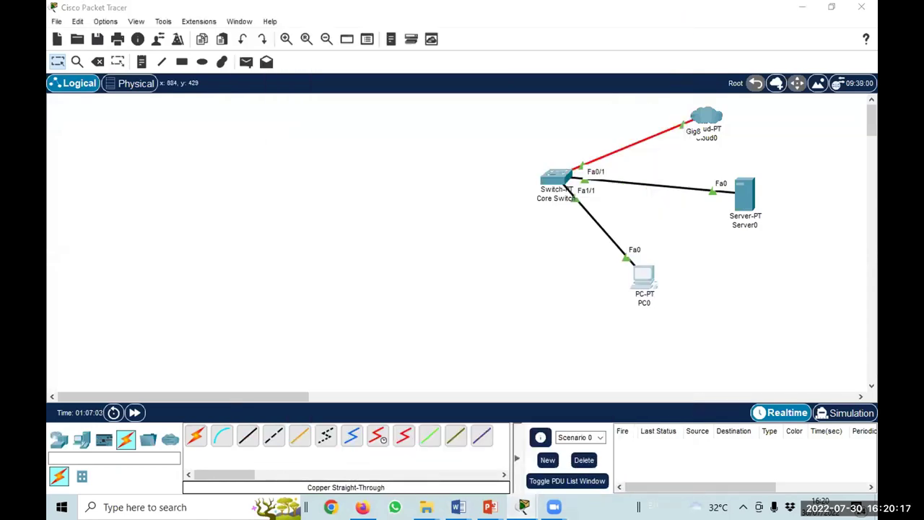
{"action": "left_click", "coordinate": [643, 276]}
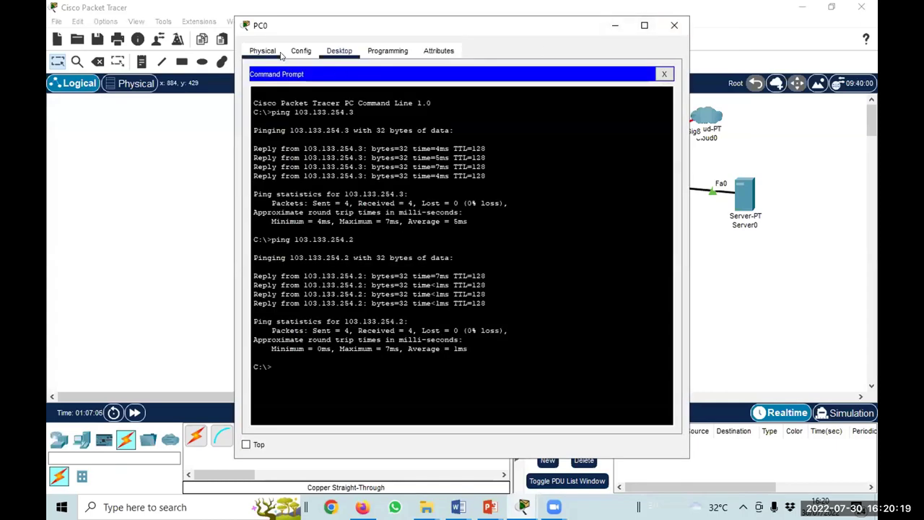
{"action": "left_click", "coordinate": [301, 50]}
{"action": "left_click", "coordinate": [262, 51]}
{"action": "left_click", "coordinate": [339, 50]}
{"action": "left_click", "coordinate": [664, 74]}
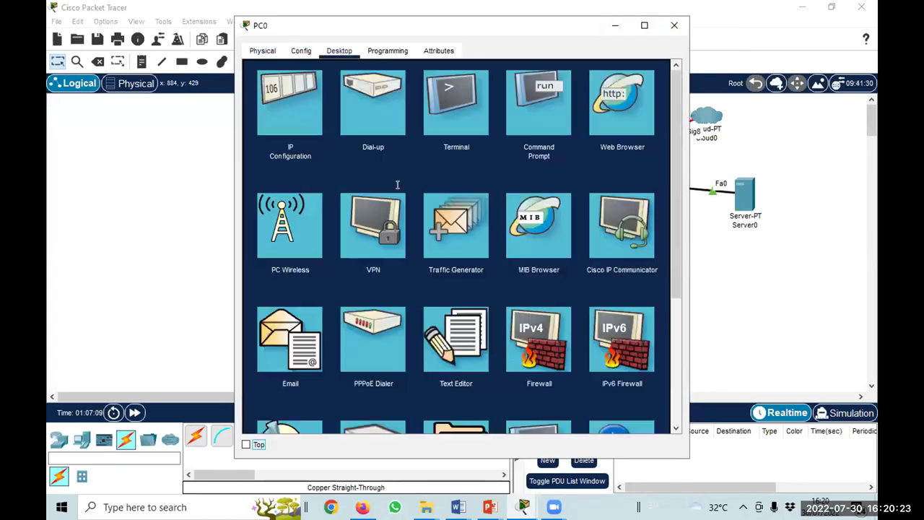
{"action": "left_click", "coordinate": [615, 114]}
{"action": "left_click", "coordinate": [351, 86]}
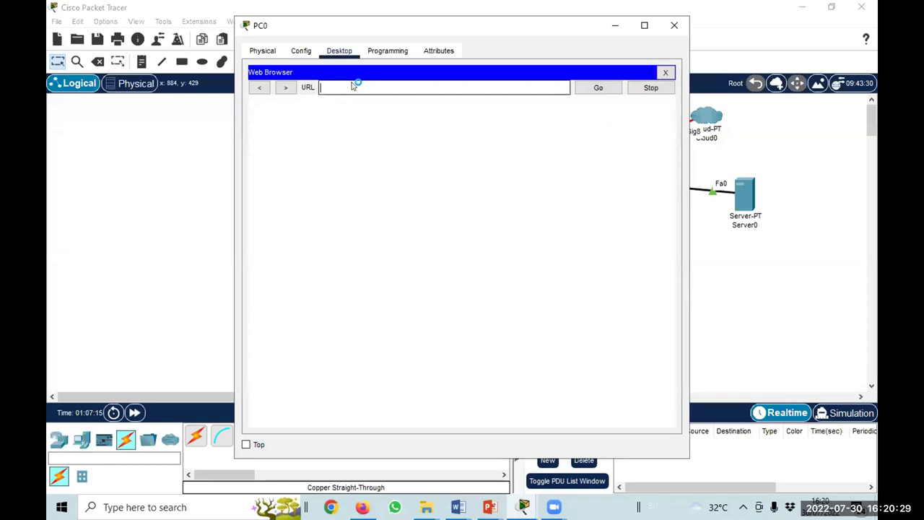
{"action": "type", "text": "103.133.254.2"}
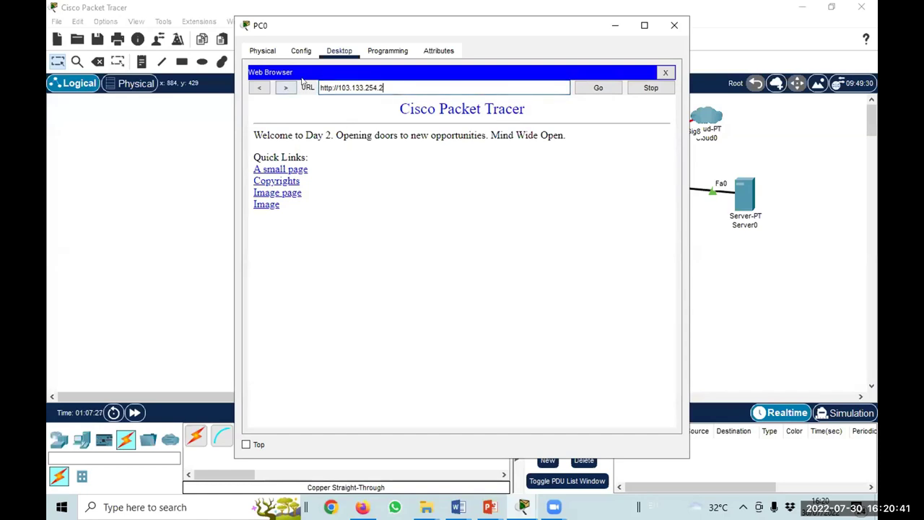
{"action": "triple_click", "coordinate": [390, 82]}
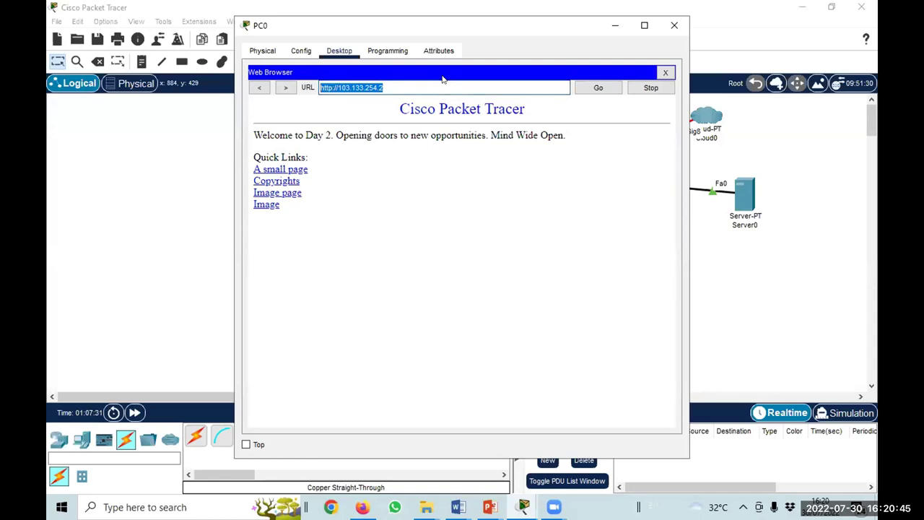
{"action": "type", "text": "www"}
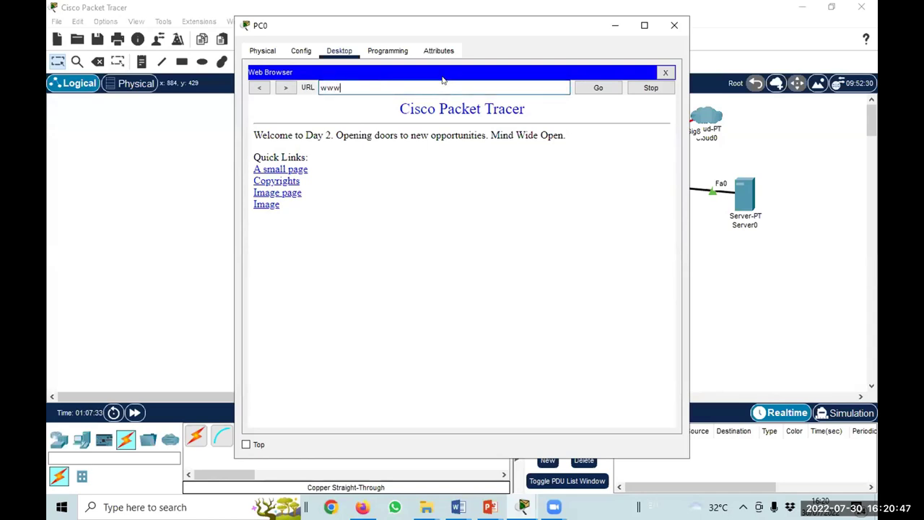
{"action": "type", "text": ".webinar.ac.bd"}
{"action": "key", "text": "Return"}
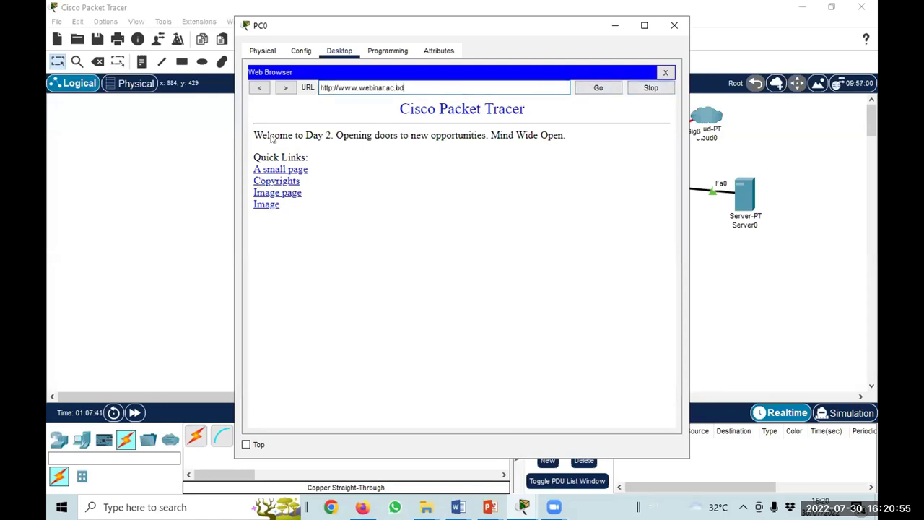
{"action": "left_click", "coordinate": [672, 28]}
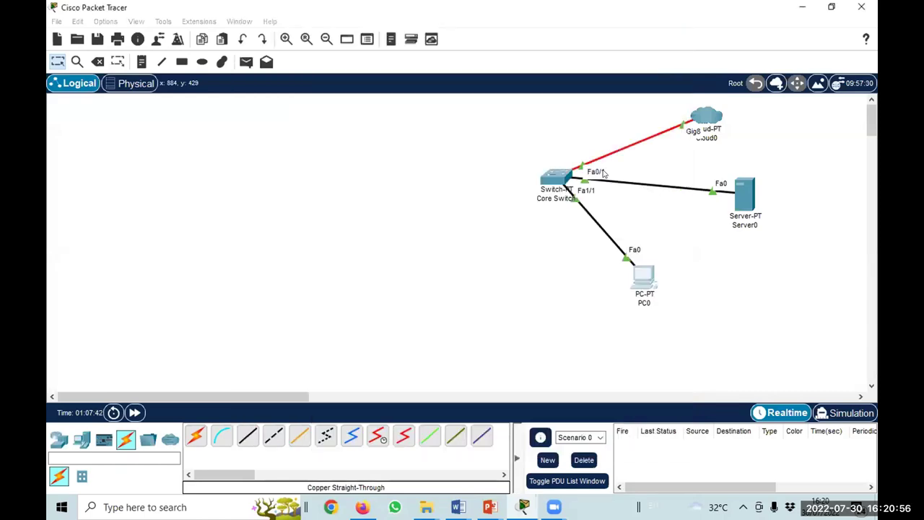
{"action": "left_click", "coordinate": [738, 205]}
{"action": "left_click", "coordinate": [670, 26]}
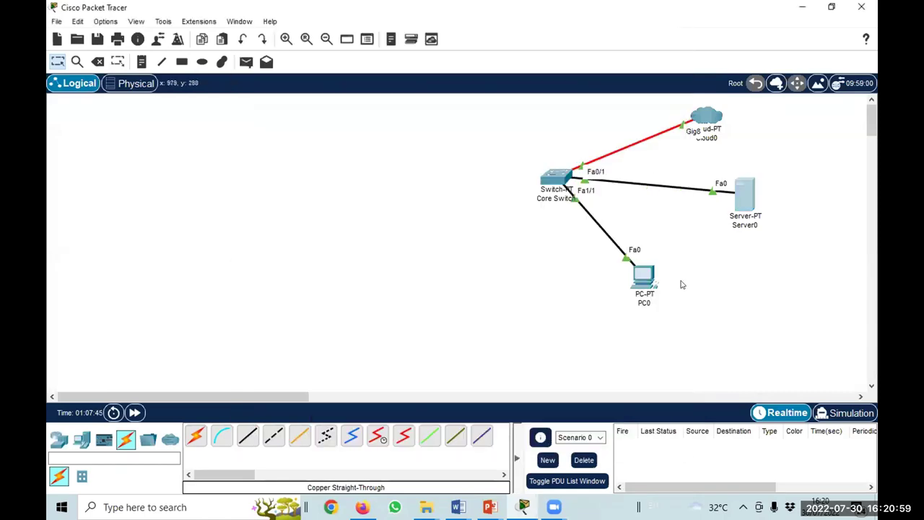
{"action": "left_click", "coordinate": [646, 276]}
{"action": "left_click", "coordinate": [624, 114]}
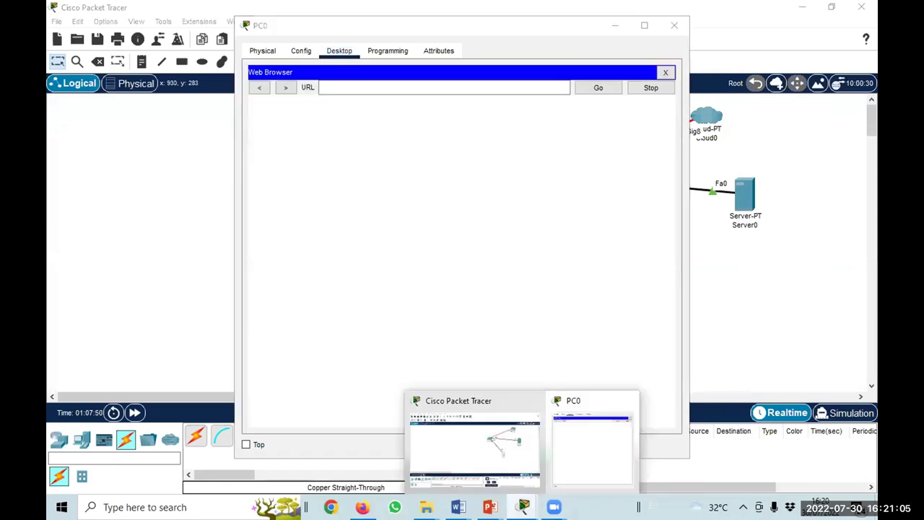
{"action": "left_click", "coordinate": [352, 87]}
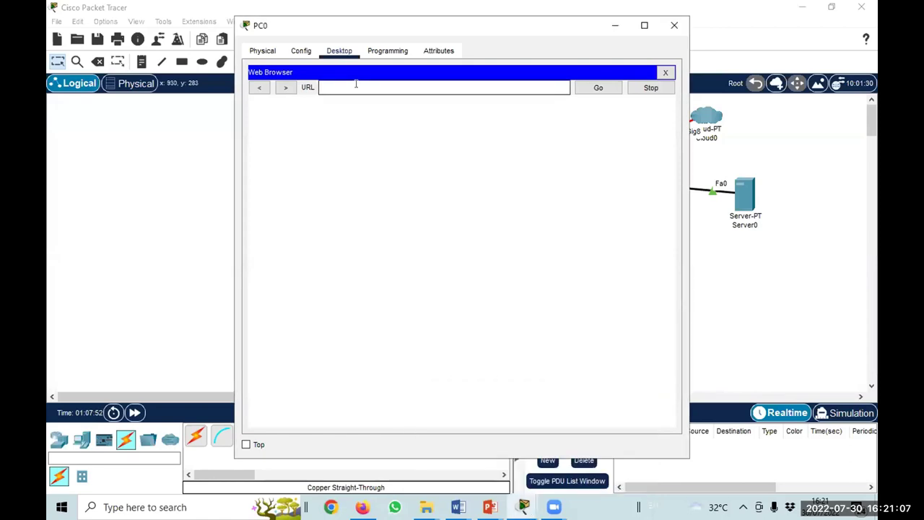
{"action": "type", "text": "www.webinar.ac"}
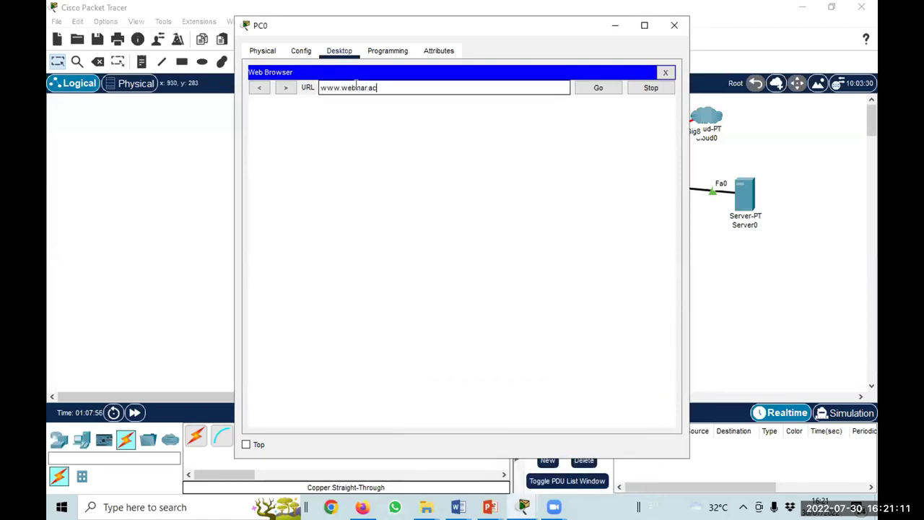
{"action": "type", "text": ".bd"}
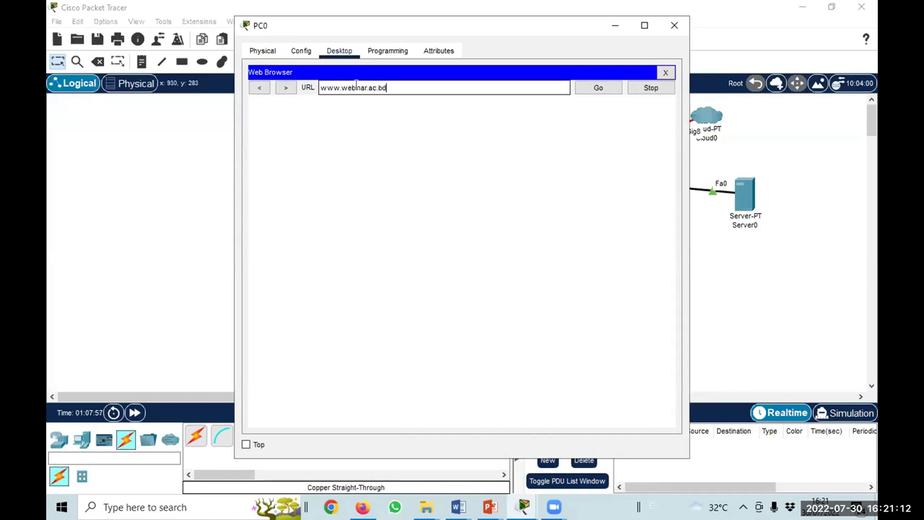
{"action": "left_click", "coordinate": [600, 93]}
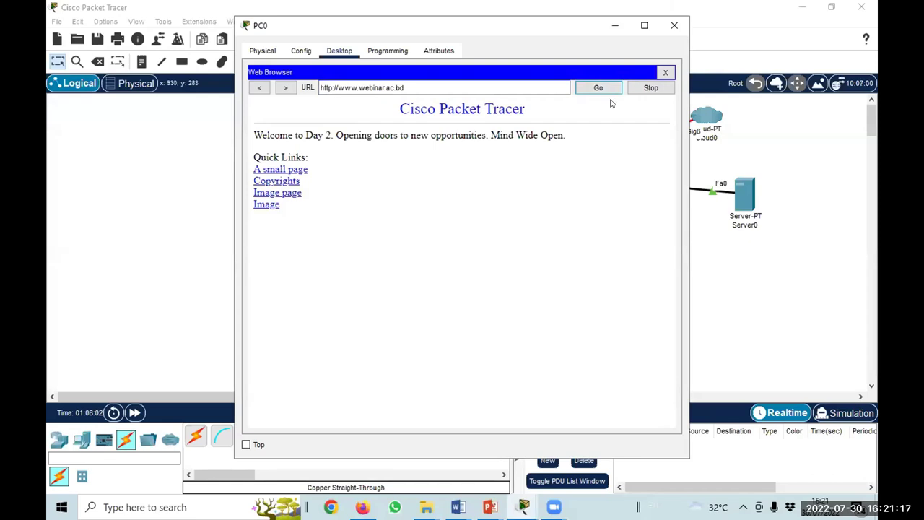
View the loaded web page in the maximized PC0 window, restore the window's size and close it.
{"action": "double_click", "coordinate": [562, 29]}
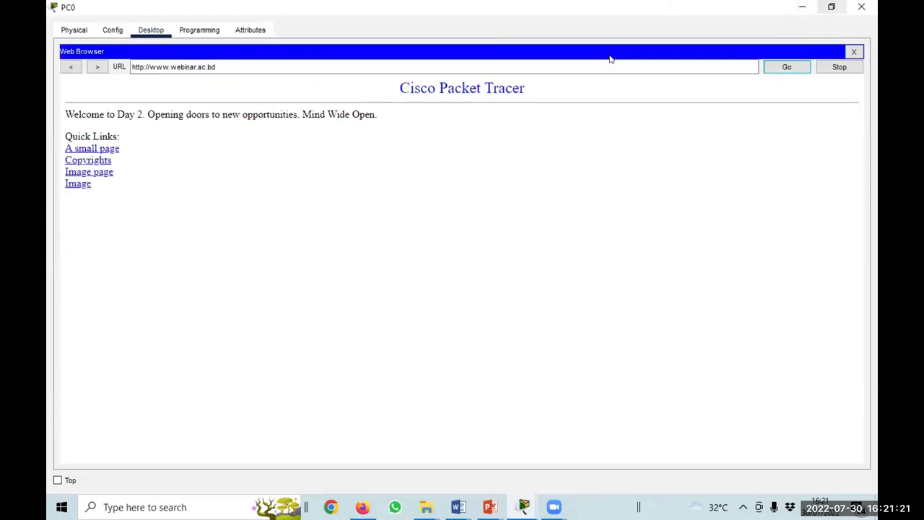
{"action": "left_click", "coordinate": [831, 7]}
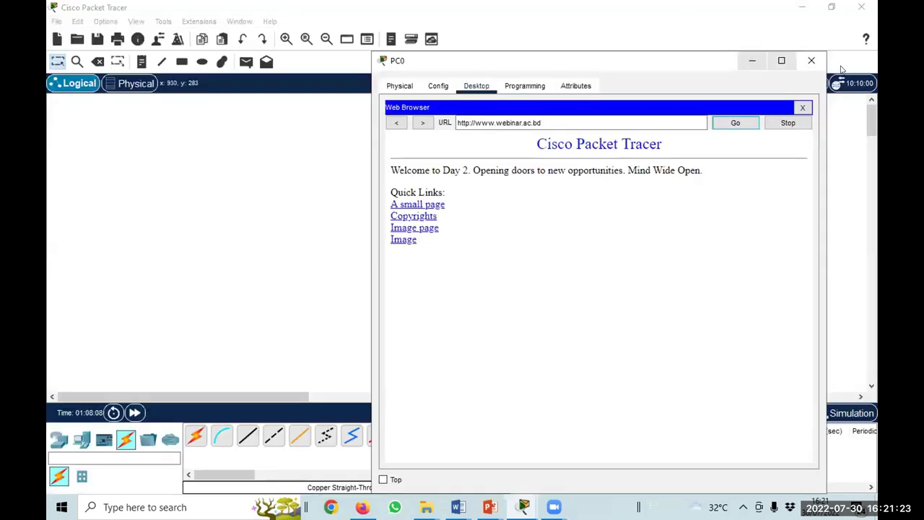
{"action": "left_click", "coordinate": [810, 61]}
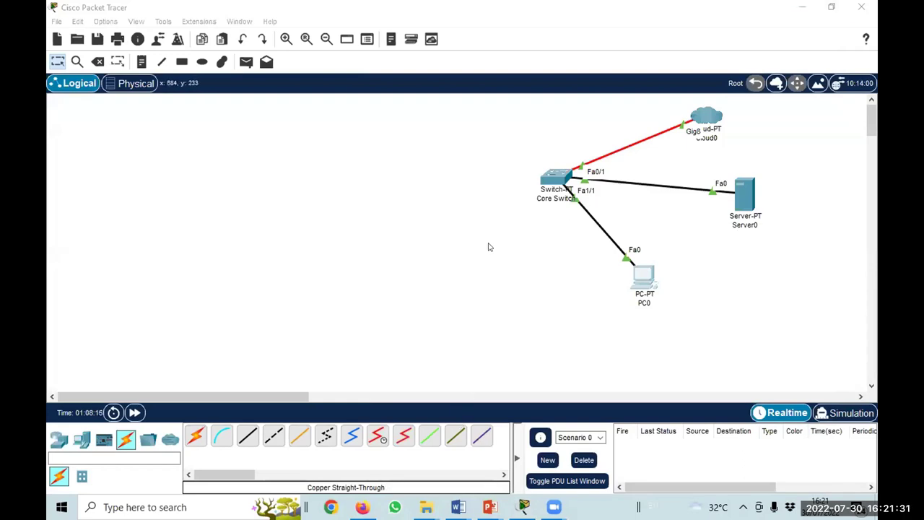
Switch to PowerPoint, examine the Basic Campus Network Implementation slide in Network Planning and Design Day 2.pptx, and return to Packet Tracer.
{"action": "mouse_move", "coordinate": [523, 506]}
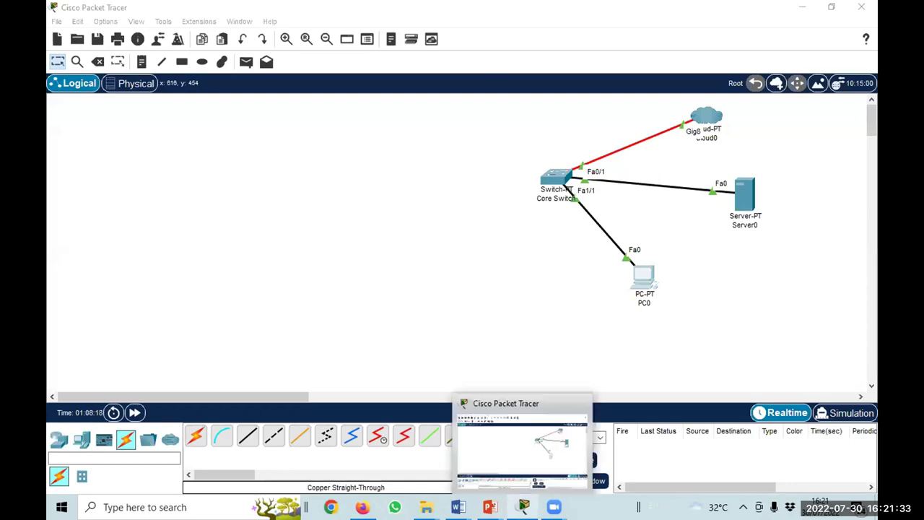
{"action": "mouse_move", "coordinate": [490, 507]}
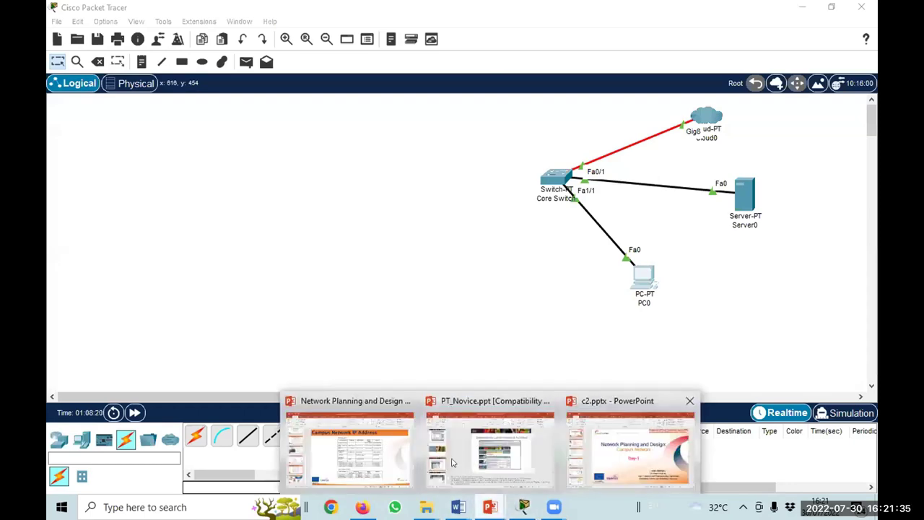
{"action": "left_click", "coordinate": [370, 463]}
{"action": "scroll", "coordinate": [477, 191], "scroll_direction": "up", "scroll_amount": 2}
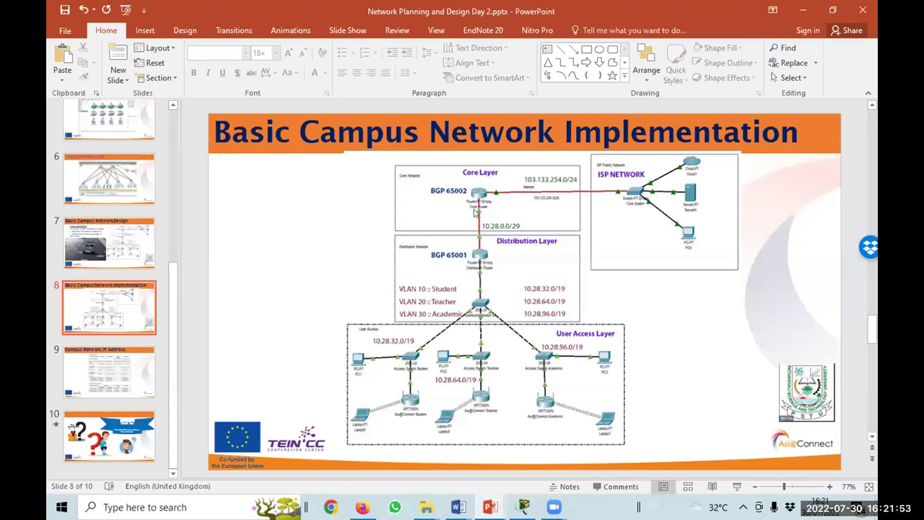
{"action": "left_click", "coordinate": [800, 12]}
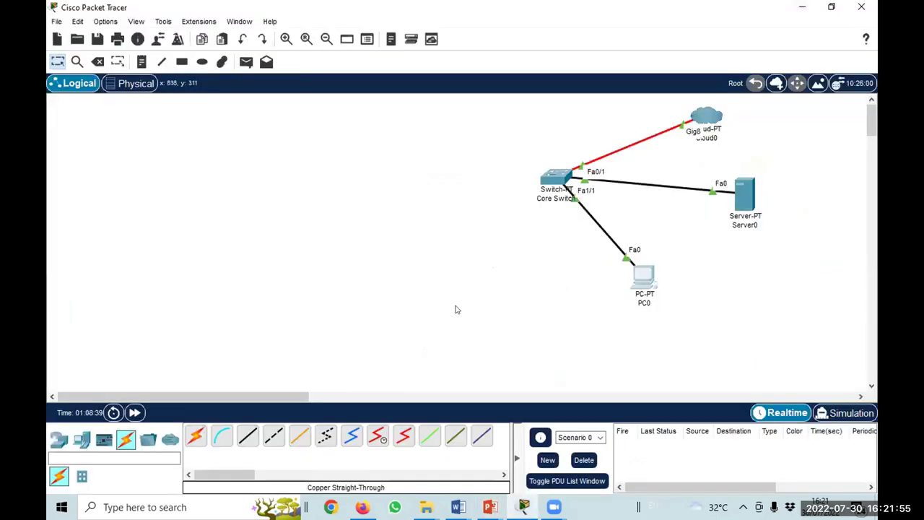
Save the network topology to the Desktop as Day2 in the Packet Tracer .pkt format.
{"action": "left_click", "coordinate": [98, 40]}
{"action": "scroll", "coordinate": [162, 119], "scroll_direction": "up", "scroll_amount": 2}
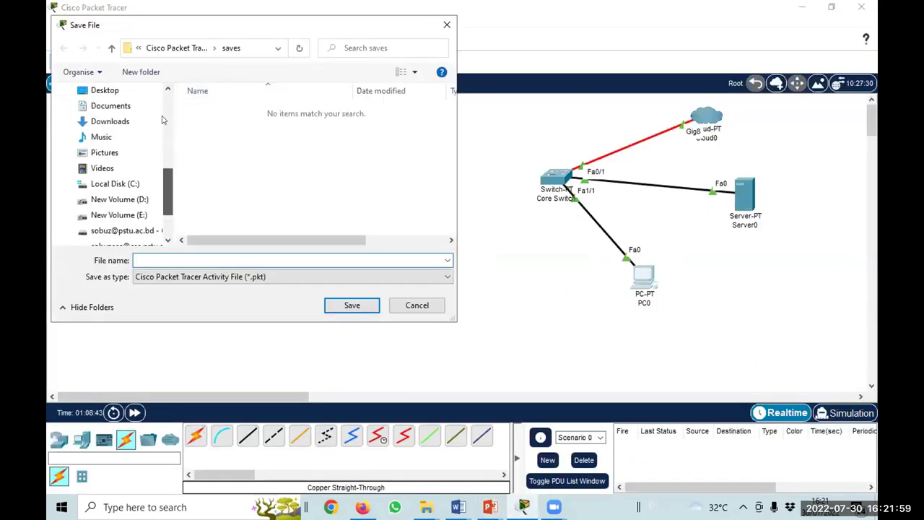
{"action": "scroll", "coordinate": [162, 120], "scroll_direction": "up", "scroll_amount": 2}
{"action": "left_click", "coordinate": [105, 111]}
{"action": "left_click", "coordinate": [233, 260]}
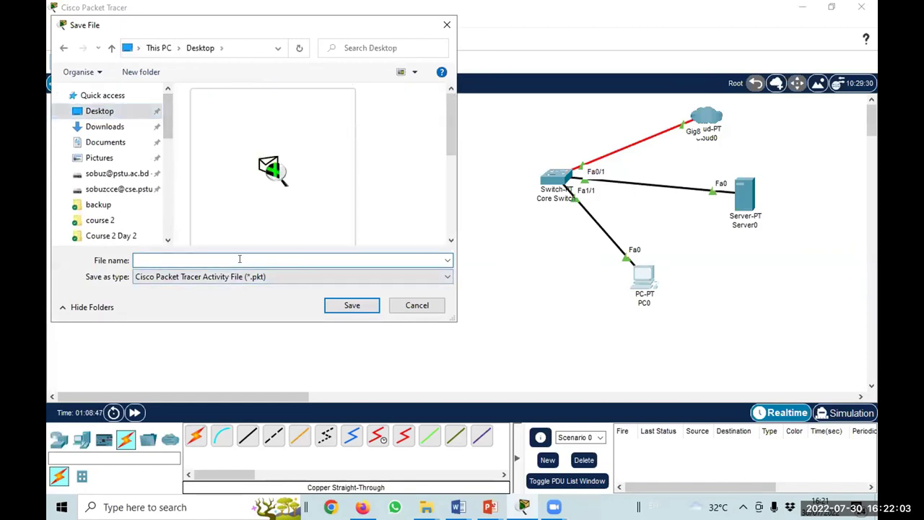
{"action": "type", "text": "Day2"}
{"action": "key", "text": "Return"}
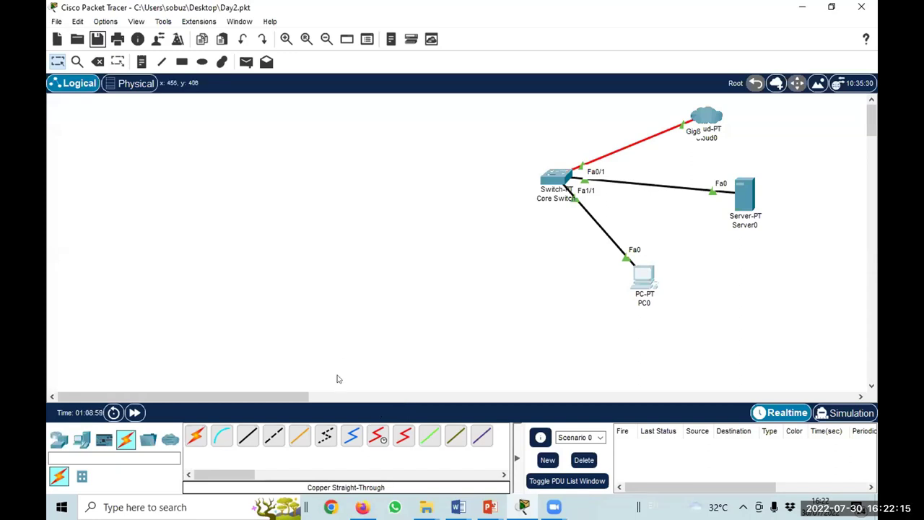
Add a PT-Router to the empty area beside the ISP segment and name it coreswitch.
{"action": "left_click", "coordinate": [58, 438]}
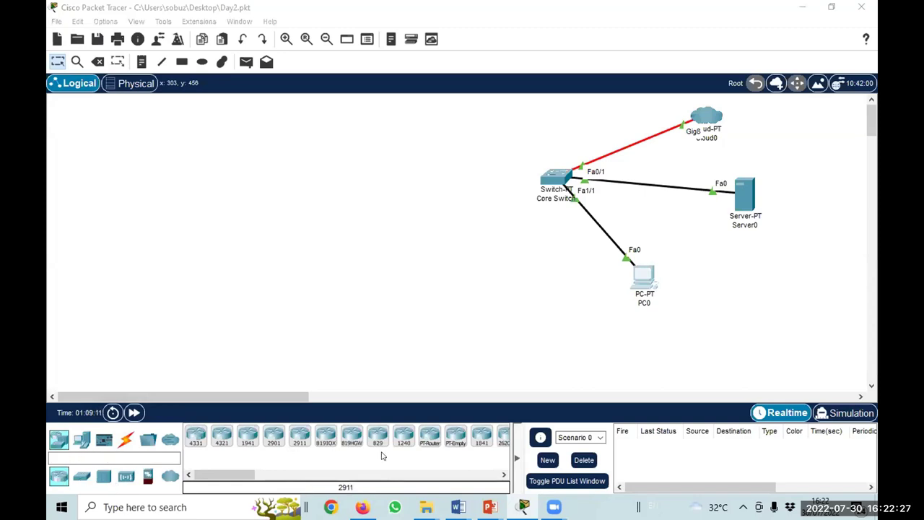
{"action": "left_click", "coordinate": [429, 436]}
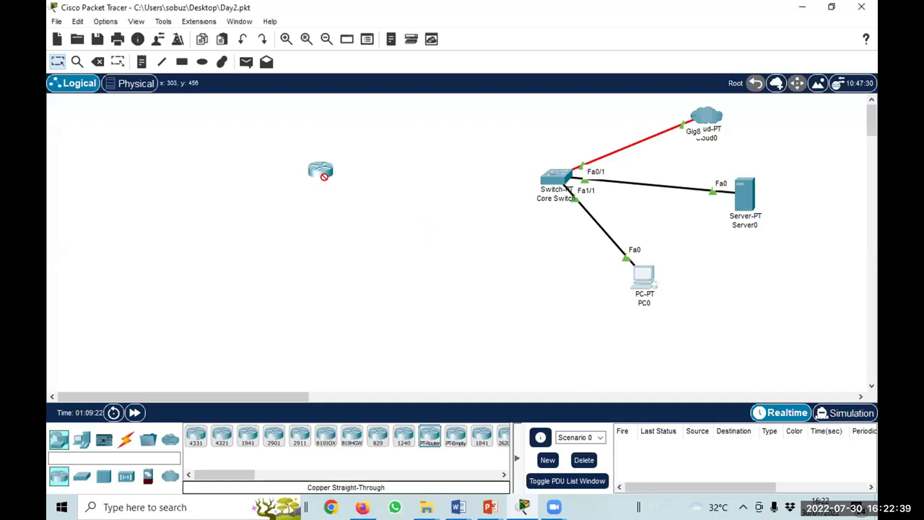
{"action": "left_click", "coordinate": [342, 179]}
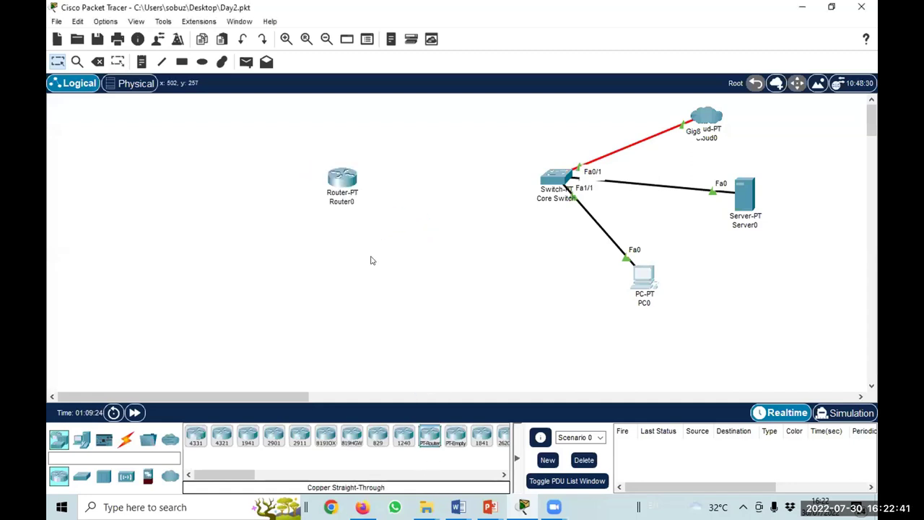
{"action": "left_click_drag", "start_coordinate": [339, 185], "coordinate": [343, 164]}
{"action": "left_click", "coordinate": [349, 182]}
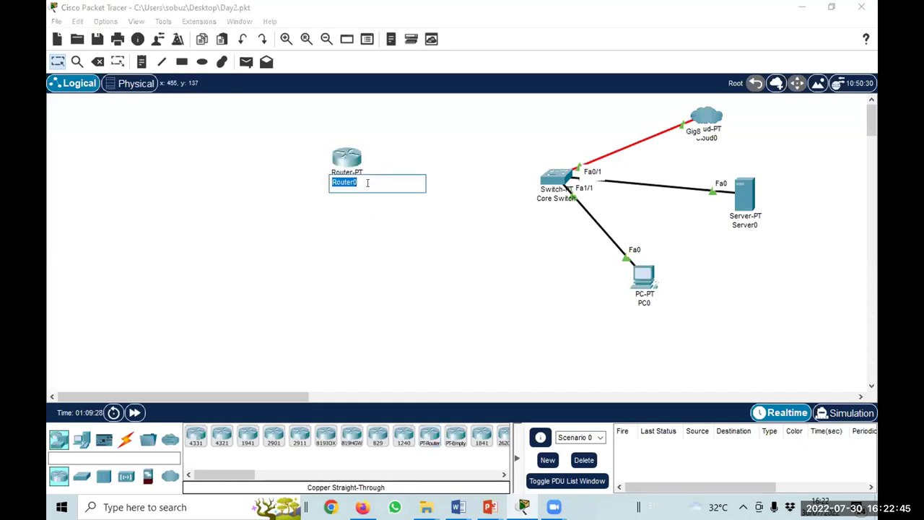
{"action": "type", "text": "coreswitch"}
{"action": "left_click", "coordinate": [336, 255]}
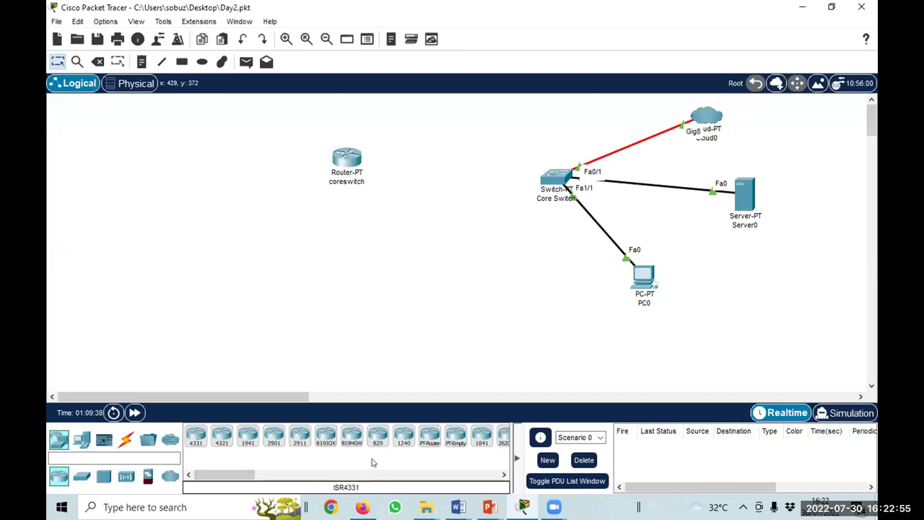
{"action": "left_click", "coordinate": [430, 437]}
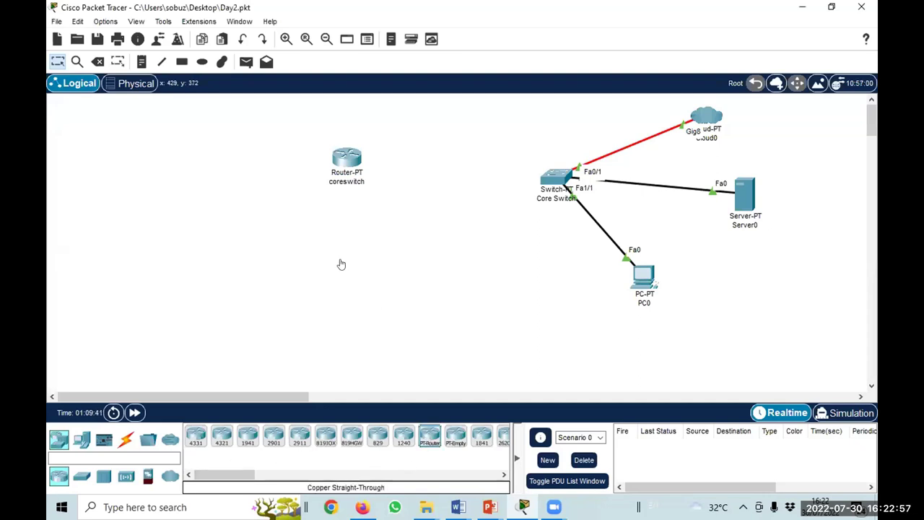
{"action": "left_click", "coordinate": [335, 261]}
{"action": "mouse_move", "coordinate": [342, 257]}
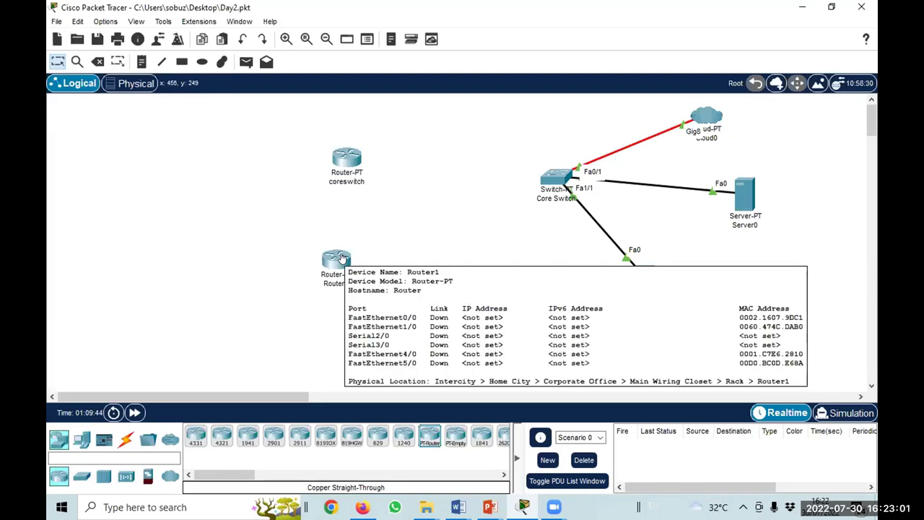
{"action": "left_click", "coordinate": [340, 276]}
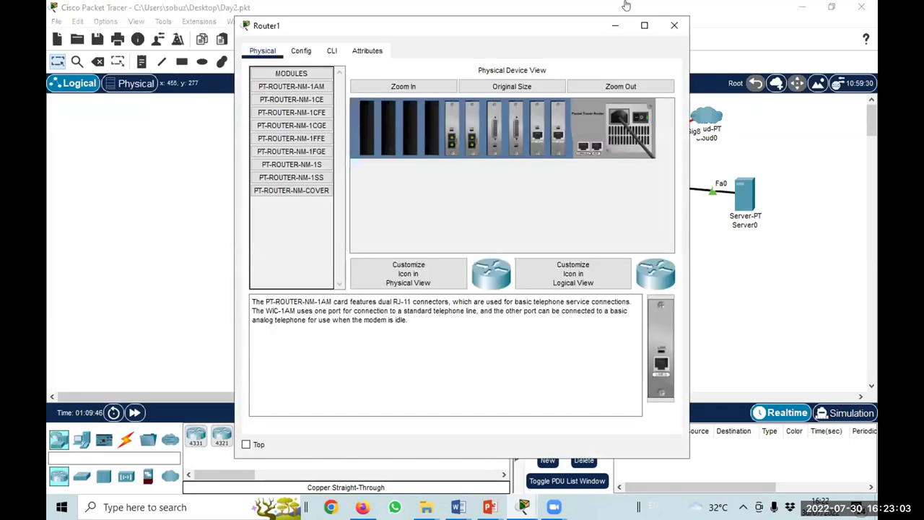
{"action": "left_click", "coordinate": [674, 26]}
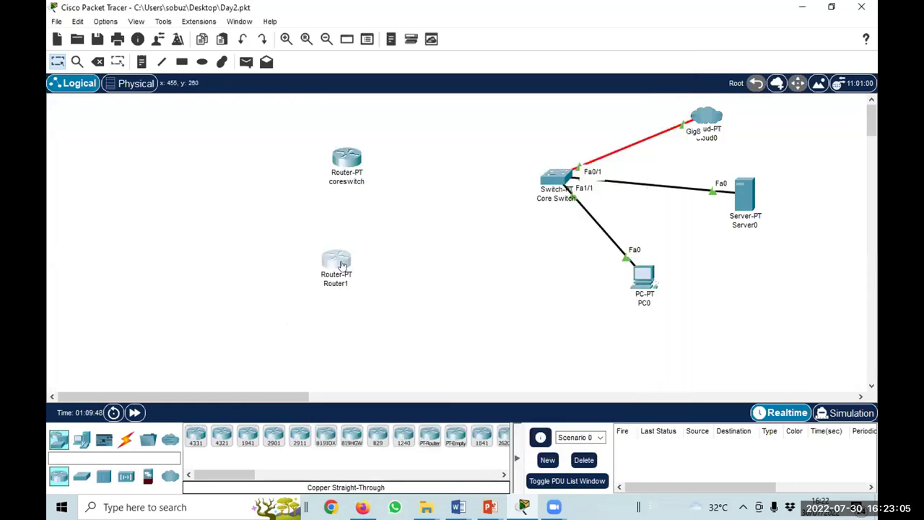
{"action": "left_click", "coordinate": [342, 265]}
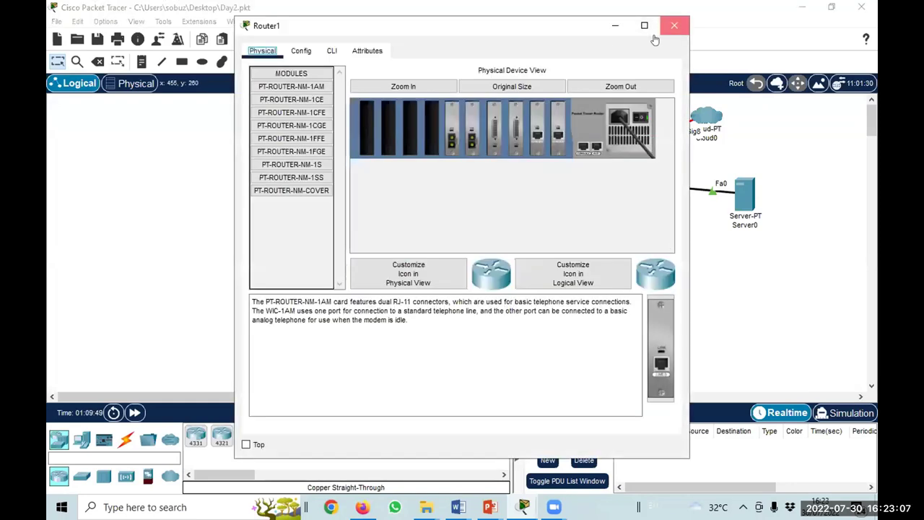
{"action": "left_click", "coordinate": [674, 26]}
{"action": "left_click", "coordinate": [98, 62]}
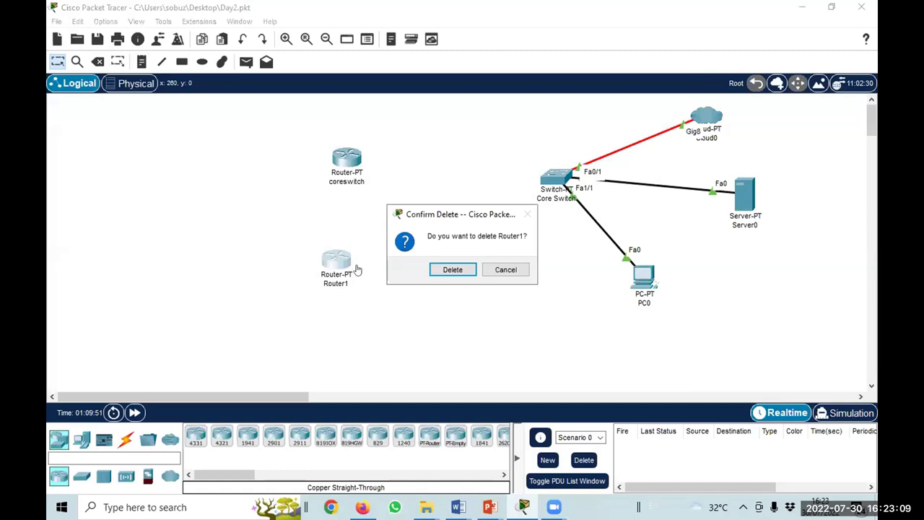
{"action": "left_click", "coordinate": [448, 269]}
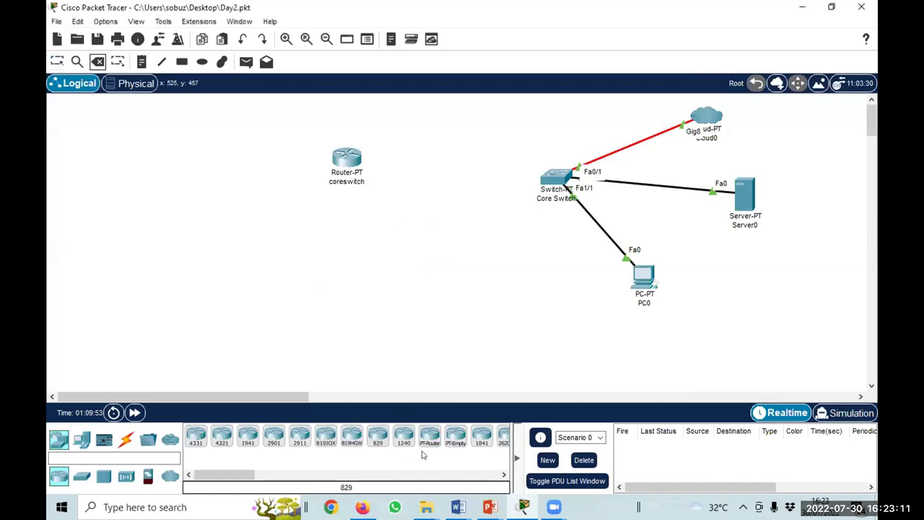
Add a PT-Empty router below coreswitch and look at its physical module slots.
{"action": "left_click", "coordinate": [455, 435]}
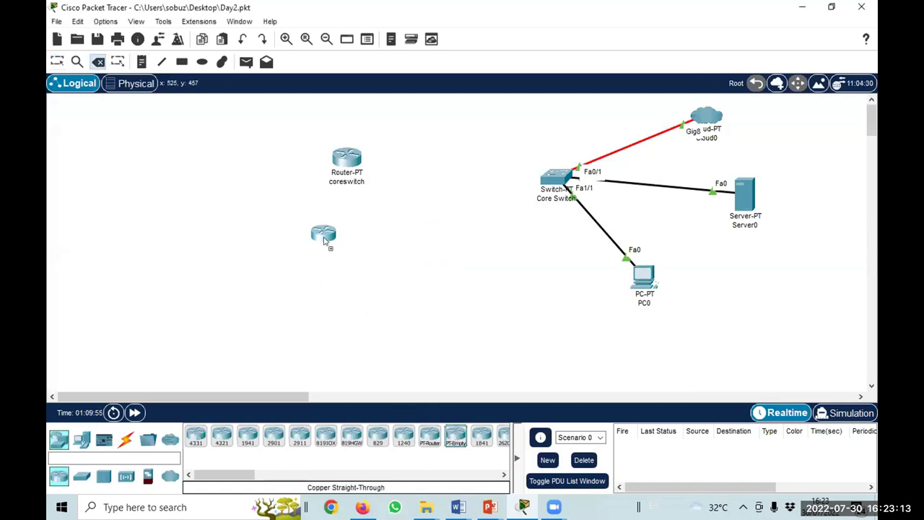
{"action": "left_click", "coordinate": [353, 247]}
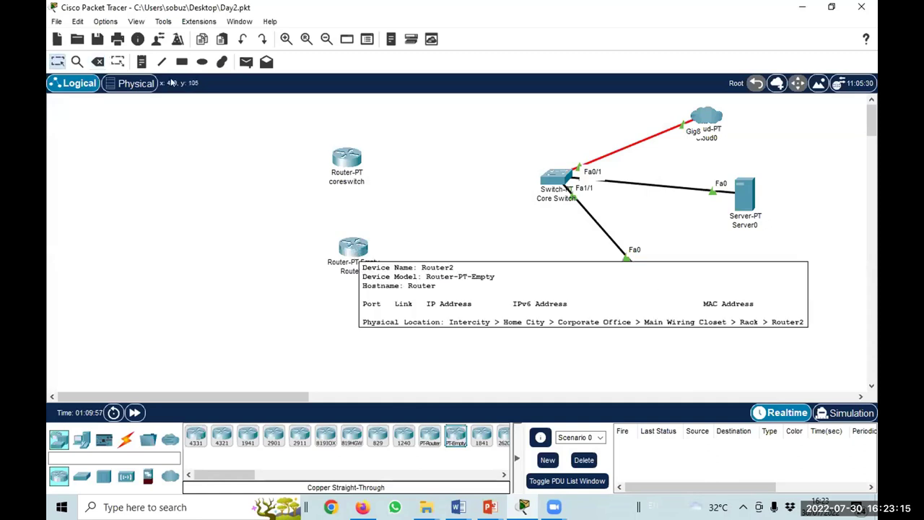
{"action": "left_click", "coordinate": [353, 247]}
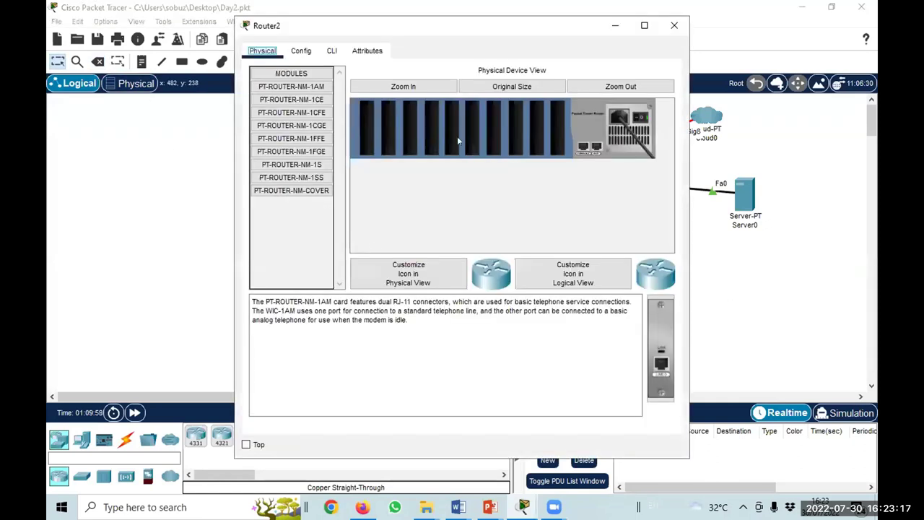
{"action": "left_click", "coordinate": [674, 26]}
Rename the PT-Empty router as Distrubution Switch.
{"action": "left_click", "coordinate": [353, 272]}
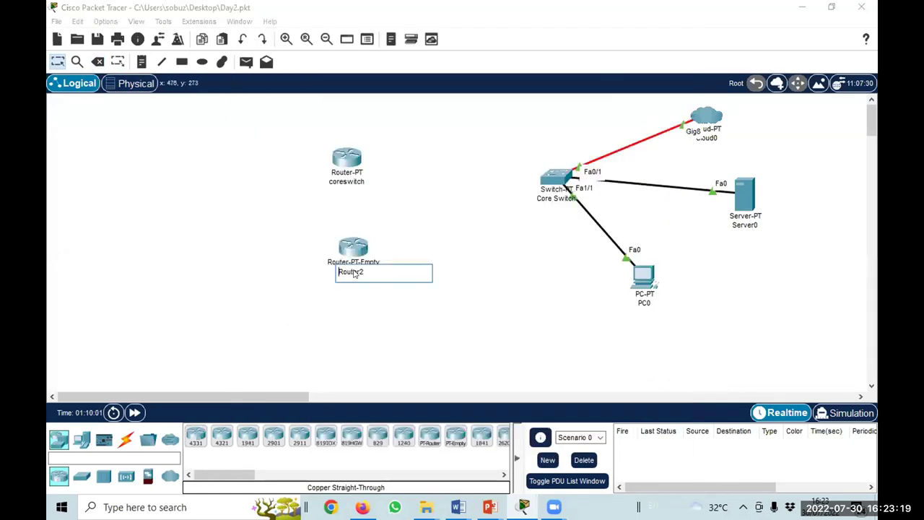
{"action": "left_click_drag", "start_coordinate": [333, 269], "coordinate": [379, 264]}
{"action": "type", "text": "D"}
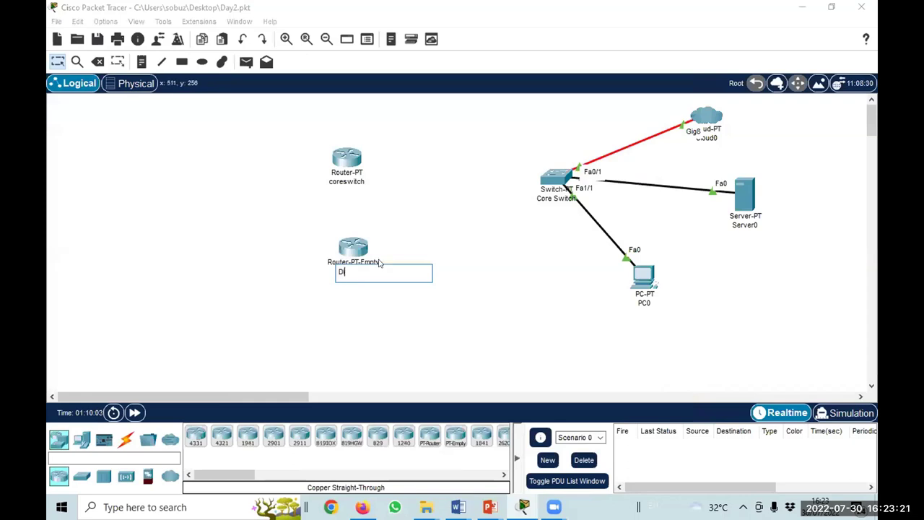
{"action": "type", "text": "istrubution Switch"}
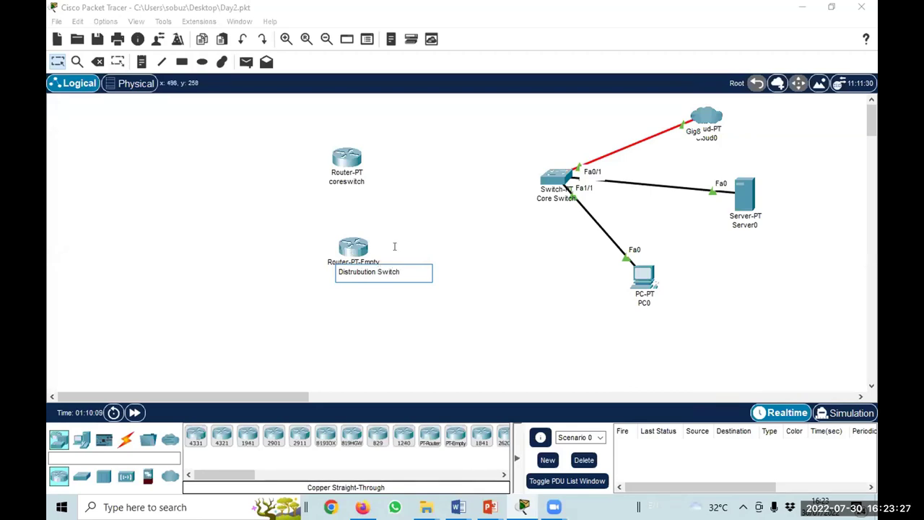
{"action": "key", "text": "Return"}
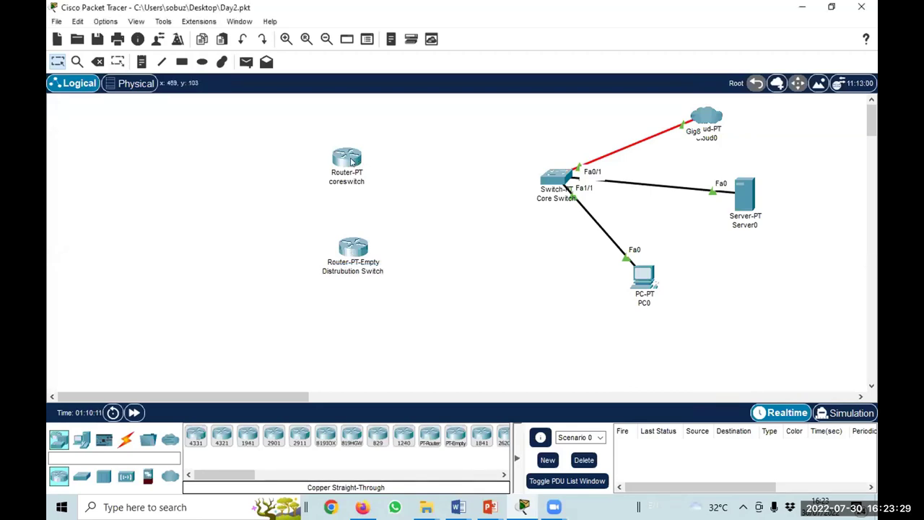
Check the modules installed in the coreswitch router and delete it from the workspace.
{"action": "mouse_move", "coordinate": [352, 164]}
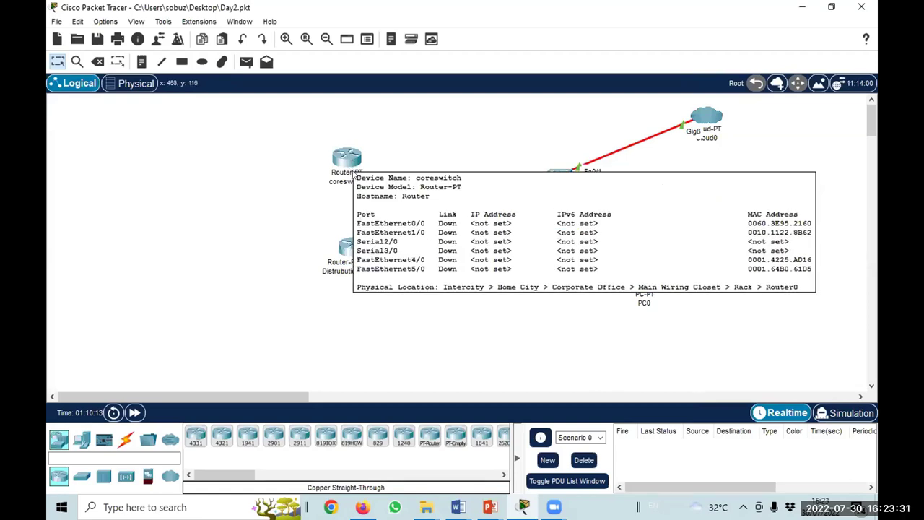
{"action": "double_click", "coordinate": [346, 161]}
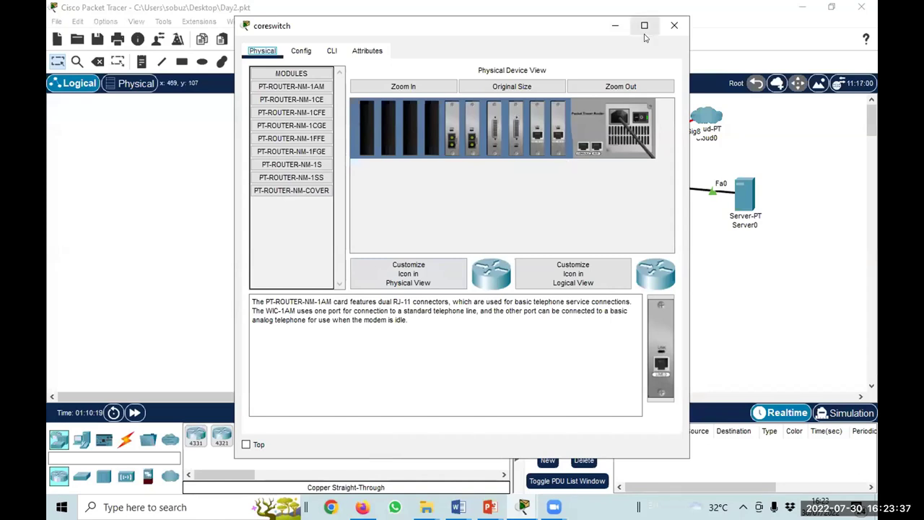
{"action": "left_click", "coordinate": [674, 25]}
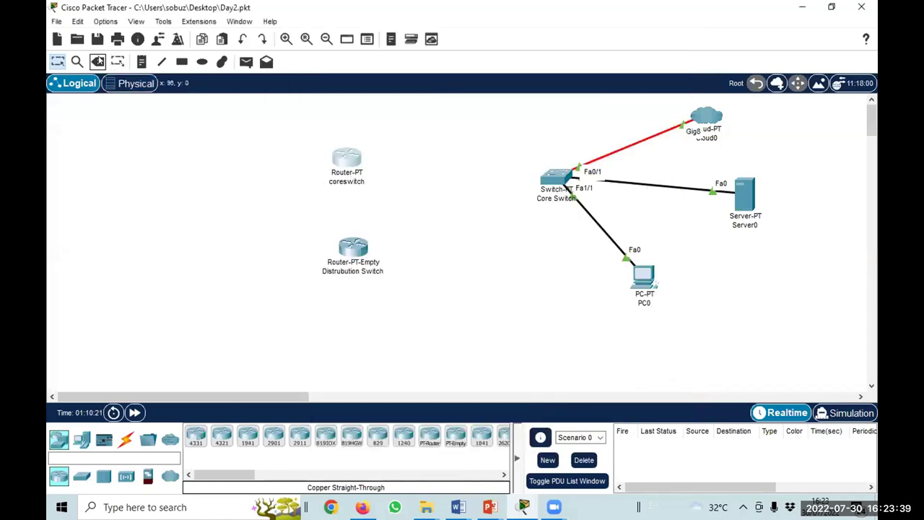
{"action": "left_click", "coordinate": [346, 160]}
{"action": "left_click", "coordinate": [459, 269]}
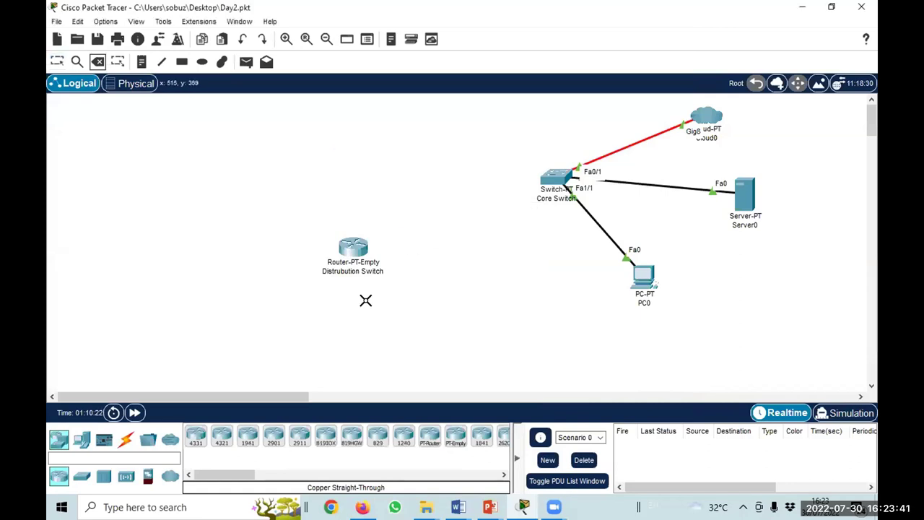
Add another PT-Empty router above Distrubution Switch and name it Core Router.
{"action": "left_click_drag", "start_coordinate": [456, 435], "coordinate": [351, 168]}
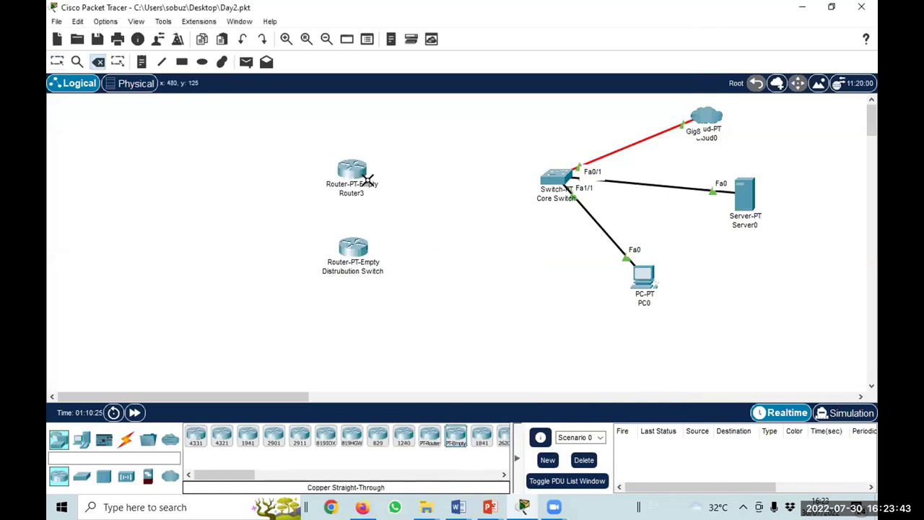
{"action": "key", "text": "Escape"}
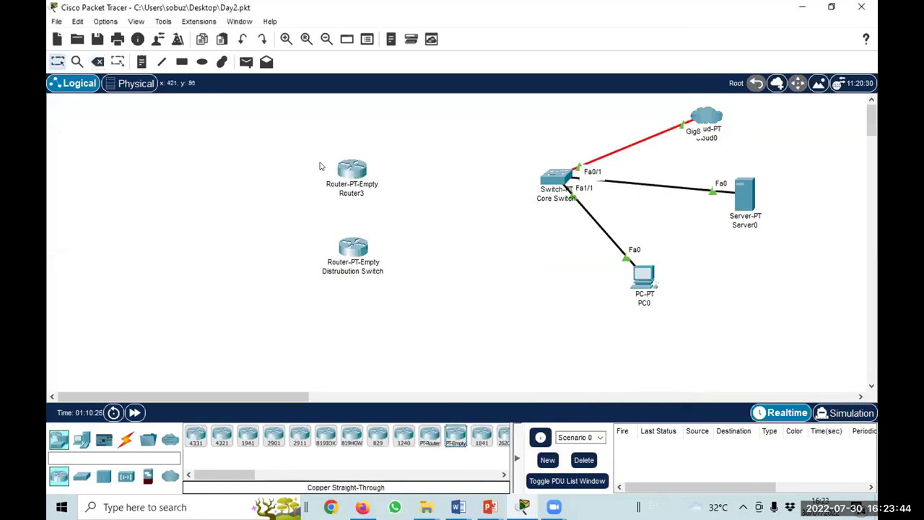
{"action": "left_click", "coordinate": [350, 192]}
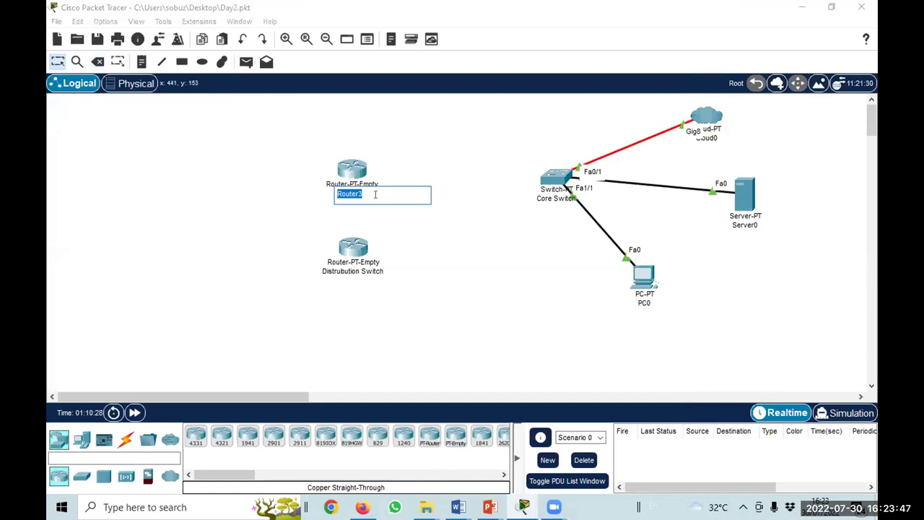
{"action": "type", "text": "Core Router"}
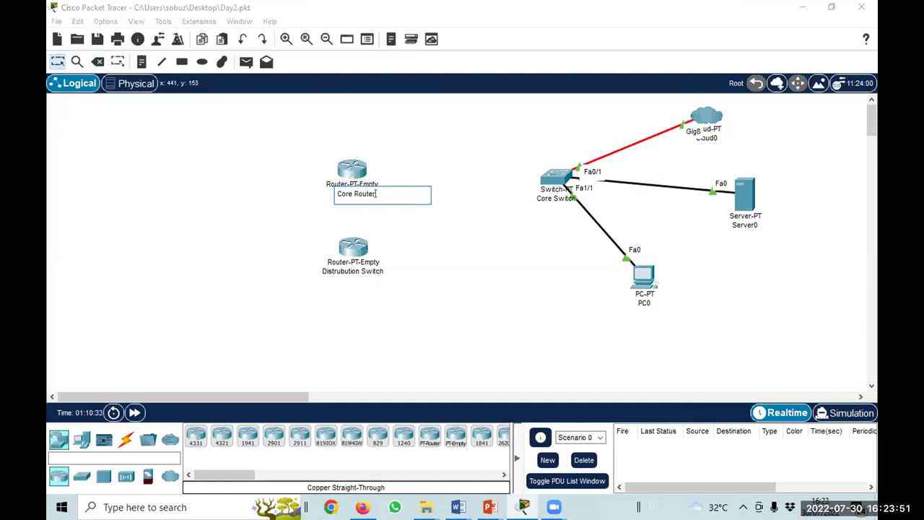
{"action": "key", "text": "Return"}
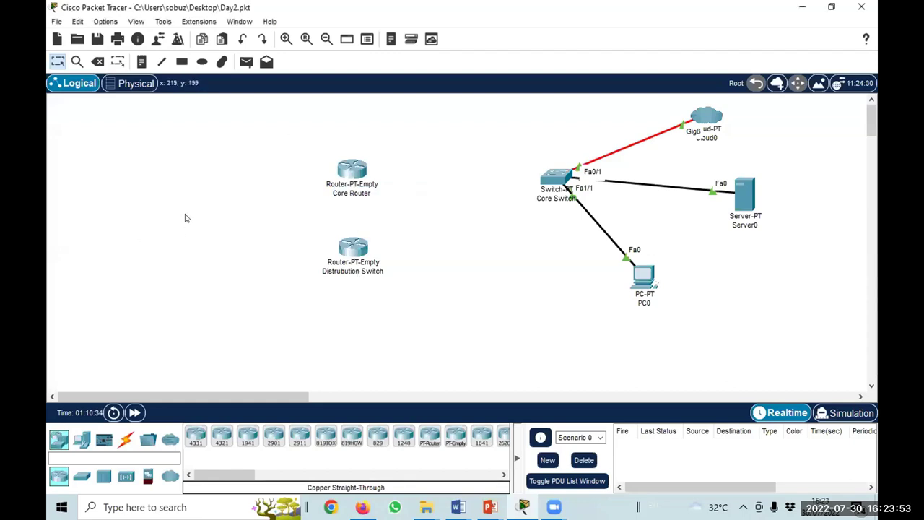
Install a PT-ROUTER-NM-1FGE and a PT-ROUTER-NM-1CFE module in the Core Router with its power off, and switch the power back on.
{"action": "left_click", "coordinate": [353, 172]}
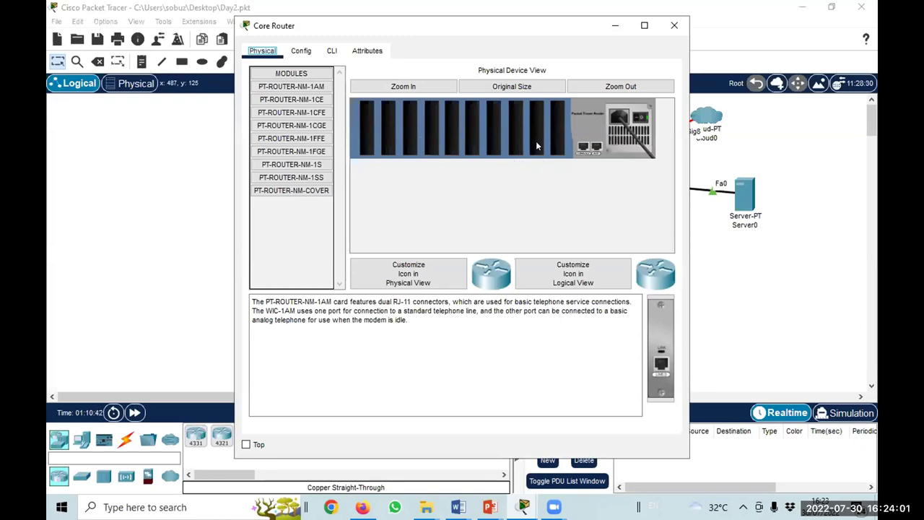
{"action": "left_click", "coordinate": [643, 119]}
{"action": "left_click_drag", "start_coordinate": [492, 26], "coordinate": [488, 223]}
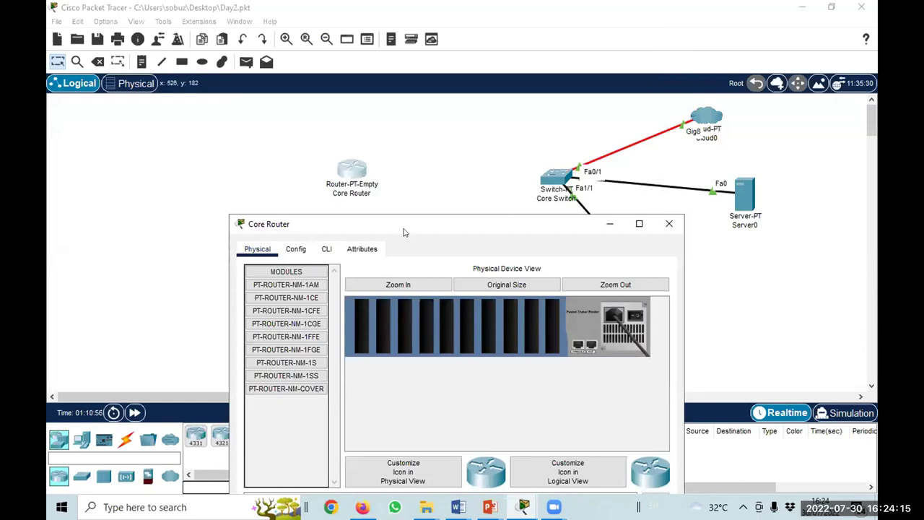
{"action": "left_click_drag", "start_coordinate": [404, 218], "coordinate": [379, 122]}
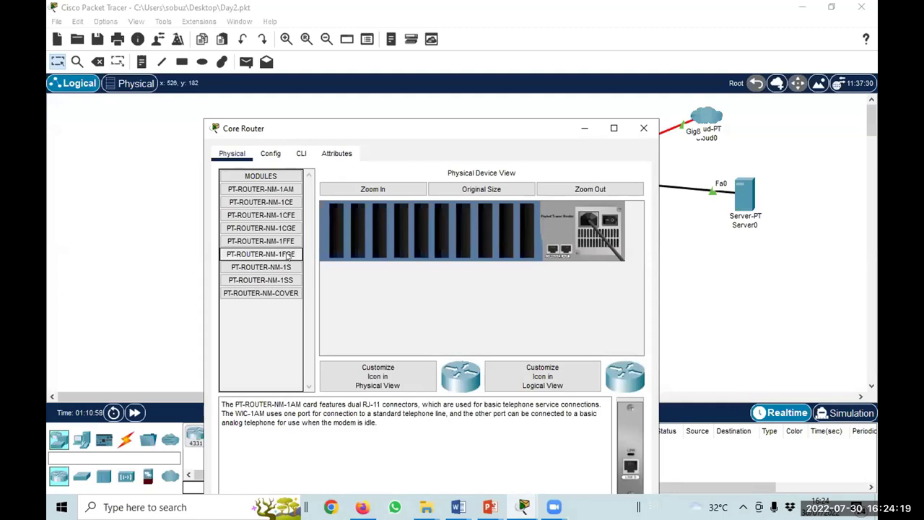
{"action": "left_click_drag", "start_coordinate": [289, 255], "coordinate": [513, 236]}
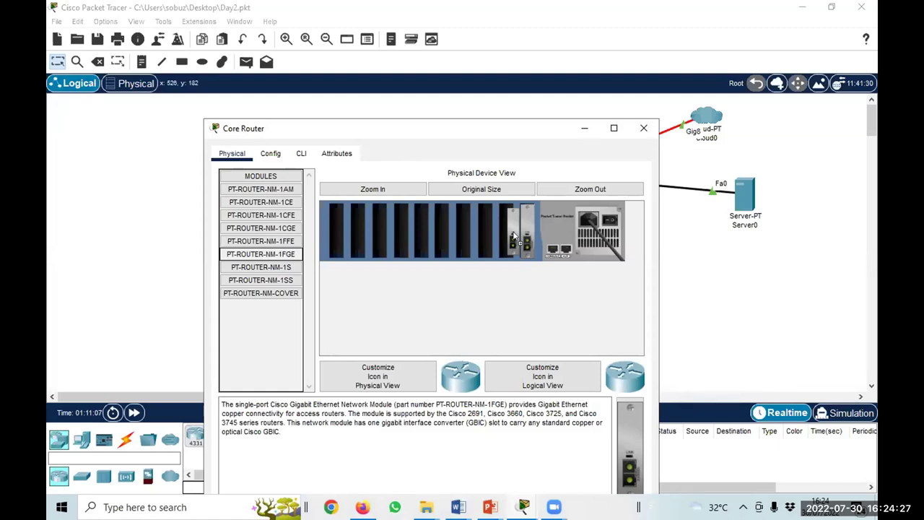
{"action": "mouse_move", "coordinate": [513, 236]}
{"action": "left_mouse_down"}
{"action": "mouse_move", "coordinate": [519, 229]}
{"action": "mouse_move", "coordinate": [296, 209]}
{"action": "mouse_move", "coordinate": [297, 253]}
{"action": "mouse_move", "coordinate": [288, 231]}
{"action": "mouse_move", "coordinate": [285, 238]}
{"action": "mouse_move", "coordinate": [322, 214]}
{"action": "mouse_move", "coordinate": [506, 231]}
{"action": "left_mouse_up"}
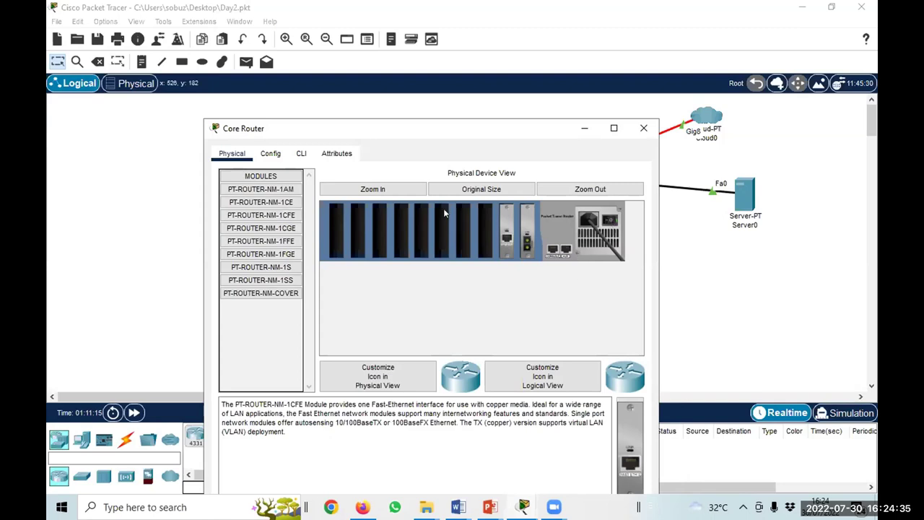
{"action": "left_click", "coordinate": [585, 128]}
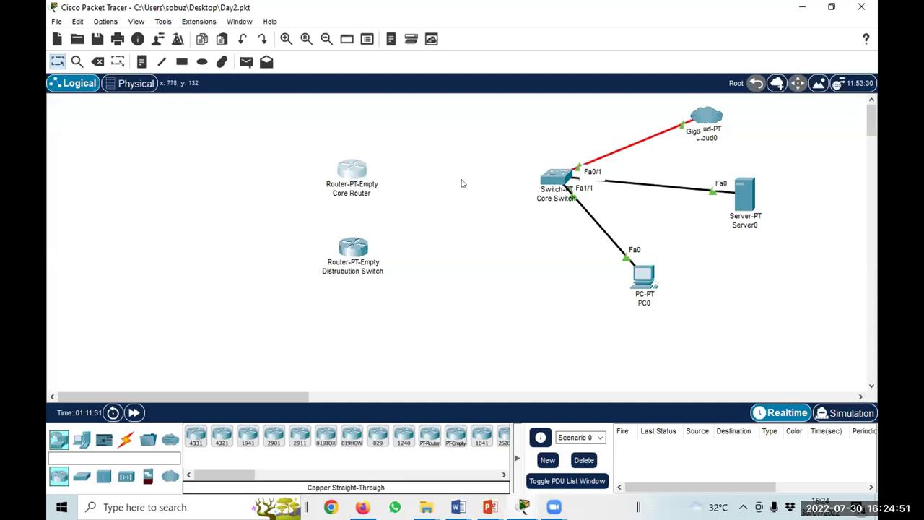
Connect GigabitEthernet0/0 of the Core Router to GigabitEthernet4/1 of the Core Switch with a fiber cable and level the link.
{"action": "left_click", "coordinate": [125, 440]}
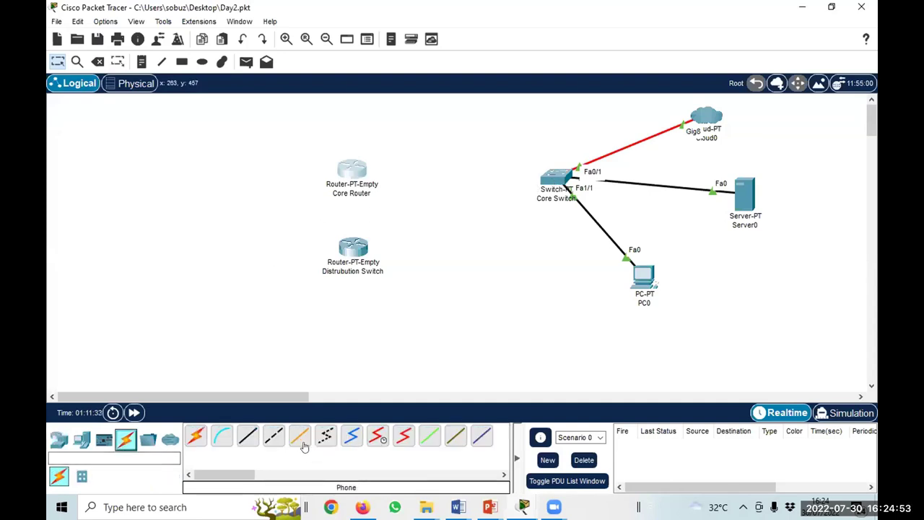
{"action": "left_click", "coordinate": [356, 174]}
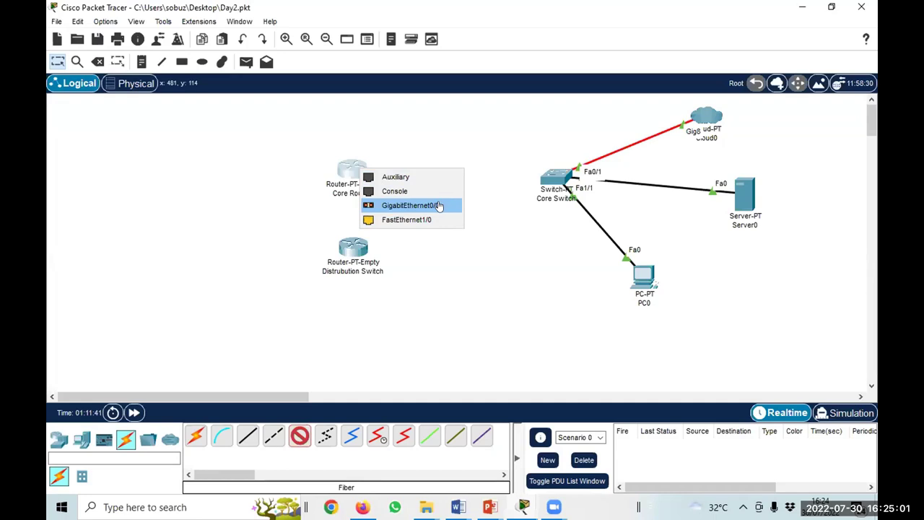
{"action": "left_click", "coordinate": [438, 206]}
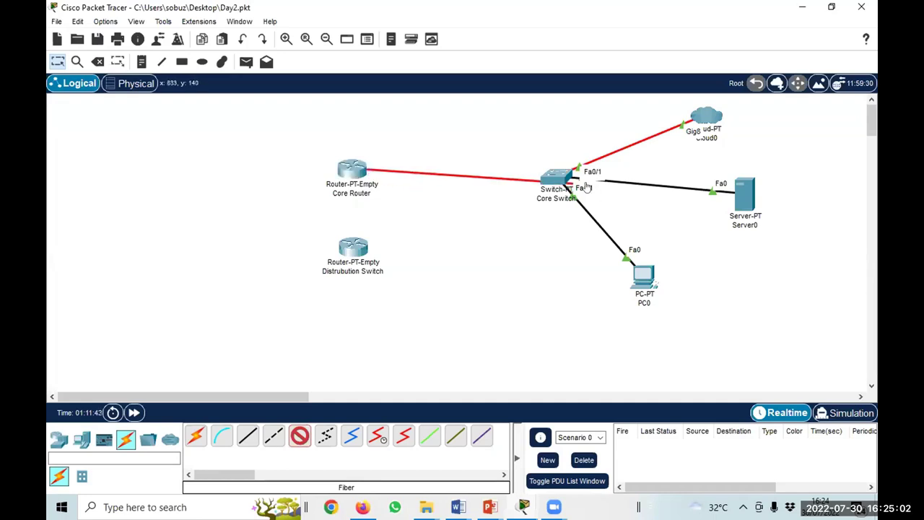
{"action": "left_click", "coordinate": [549, 175]}
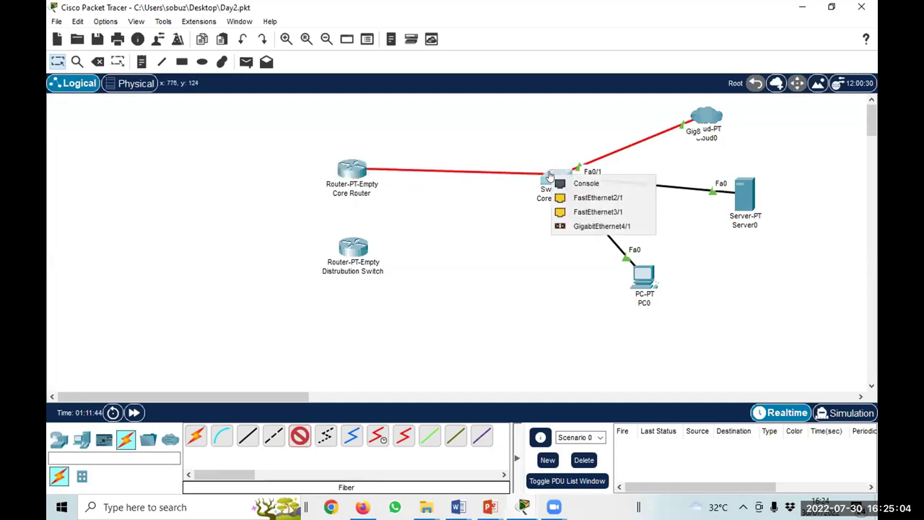
{"action": "left_click", "coordinate": [588, 226]}
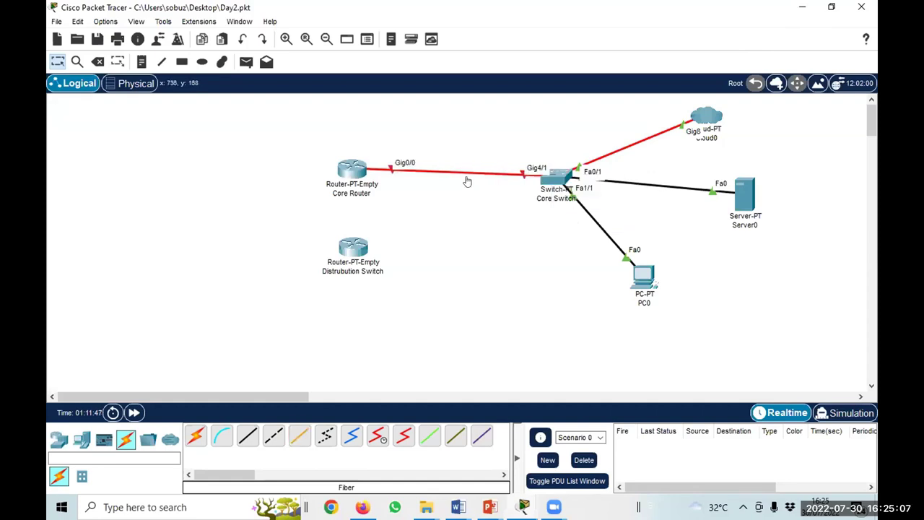
{"action": "left_click_drag", "start_coordinate": [346, 169], "coordinate": [346, 174]}
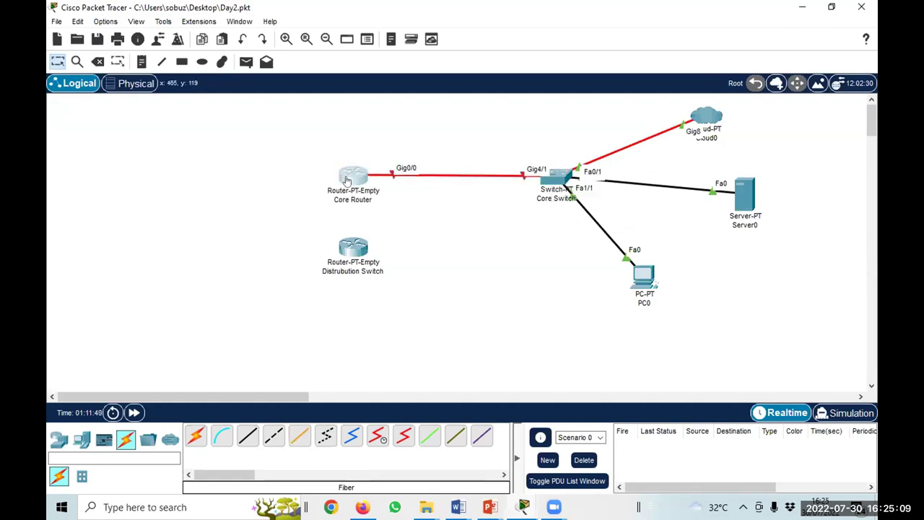
Replace the Core Router's PT-ROUTER-NM-1CFE module with a PT-ROUTER-NM-1CGE, powering the router off for the swap and back on.
{"action": "left_click", "coordinate": [354, 176]}
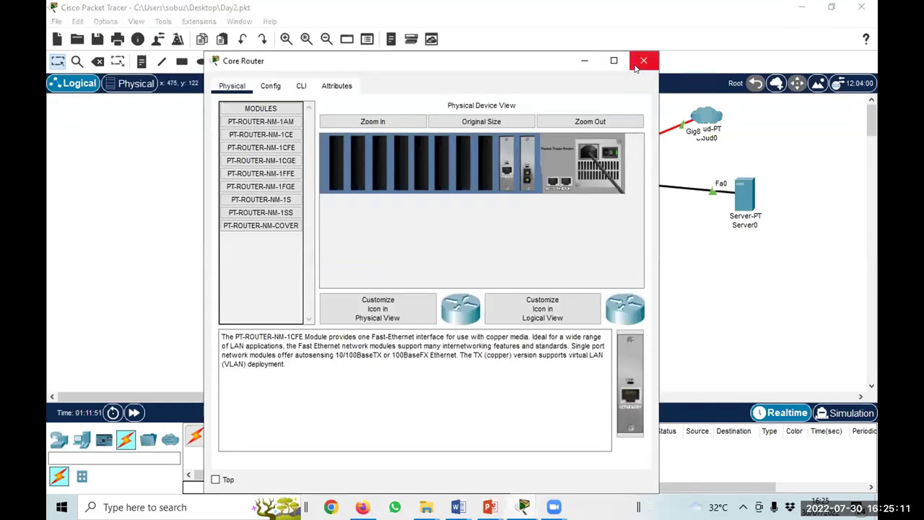
{"action": "left_click_drag", "start_coordinate": [506, 163], "coordinate": [259, 259]}
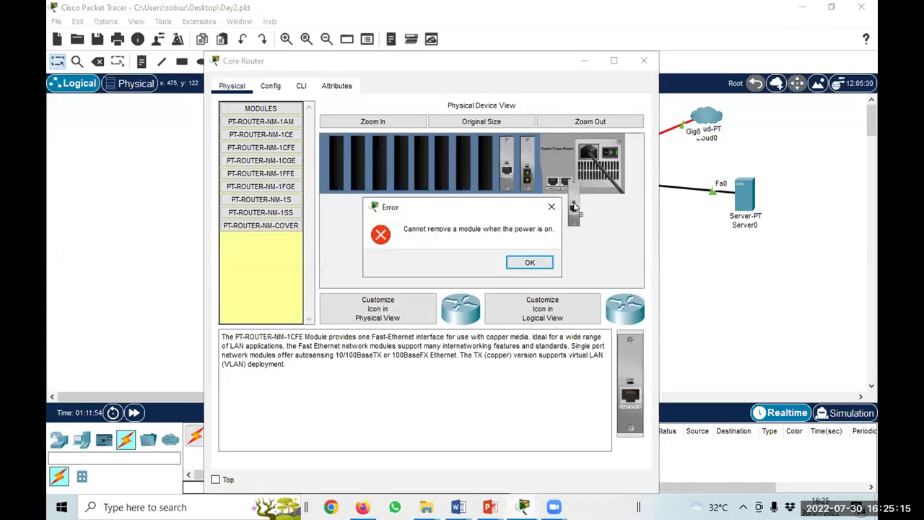
{"action": "left_click", "coordinate": [527, 262]}
{"action": "mouse_move", "coordinate": [507, 163]}
{"action": "left_mouse_down"}
{"action": "mouse_move", "coordinate": [249, 245]}
{"action": "mouse_move", "coordinate": [278, 148]}
{"action": "mouse_move", "coordinate": [285, 163]}
{"action": "mouse_move", "coordinate": [282, 153]}
{"action": "mouse_move", "coordinate": [507, 165]}
{"action": "left_mouse_up"}
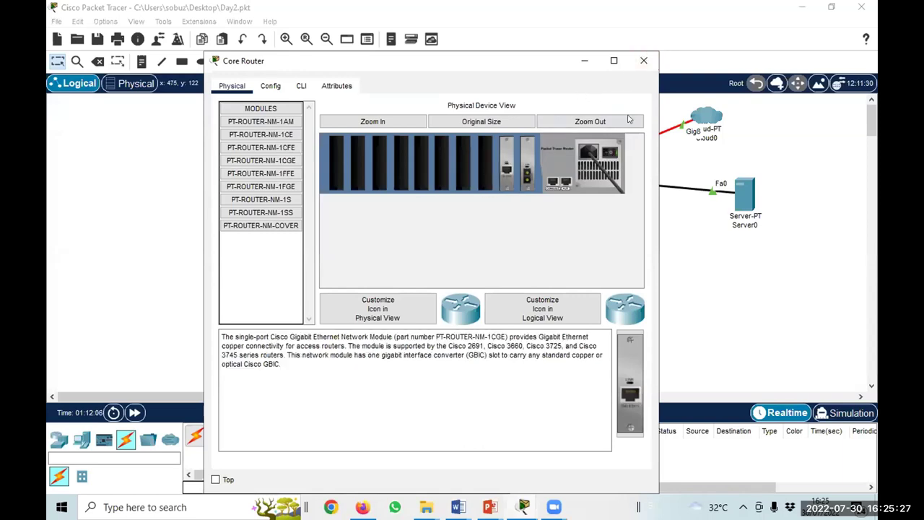
{"action": "left_click", "coordinate": [642, 62]}
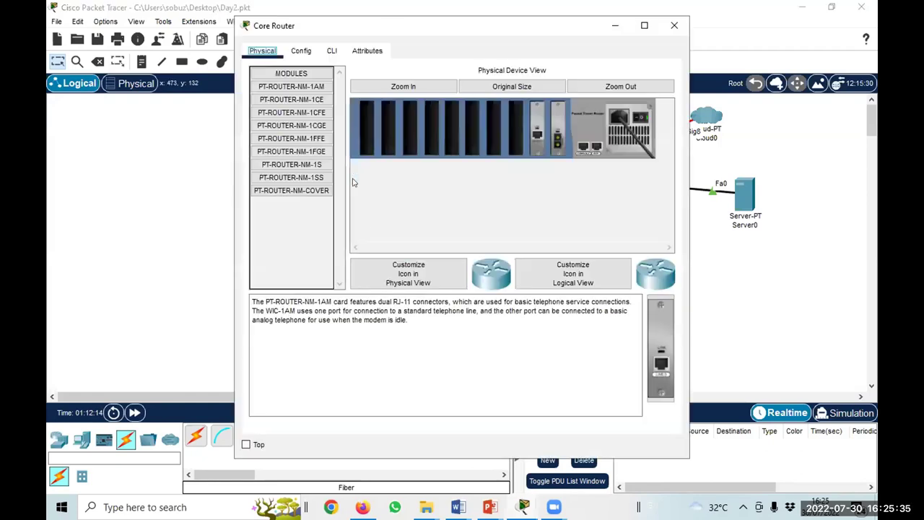
Turn on the GigabitEthernet0/0 and GigabitEthernet1/0 ports of the Core Router.
{"action": "left_click", "coordinate": [354, 175]}
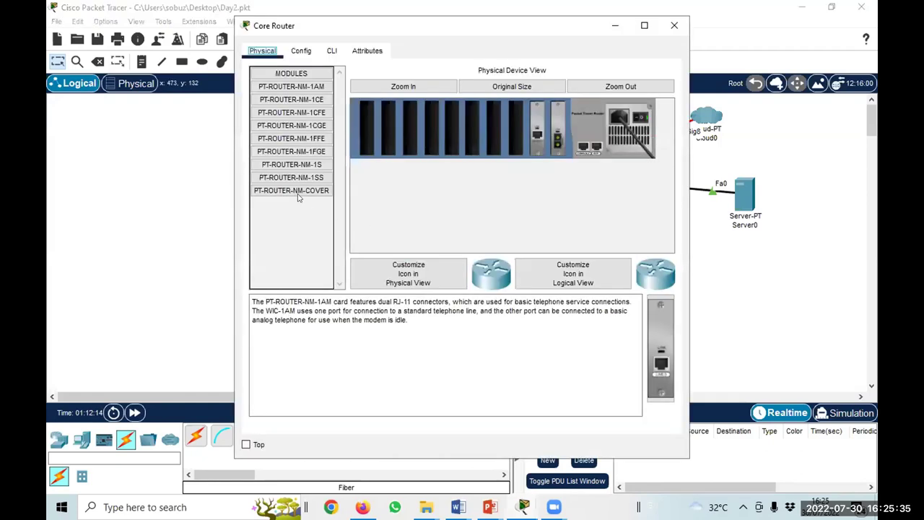
{"action": "left_click", "coordinate": [301, 51]}
{"action": "left_click", "coordinate": [496, 259]}
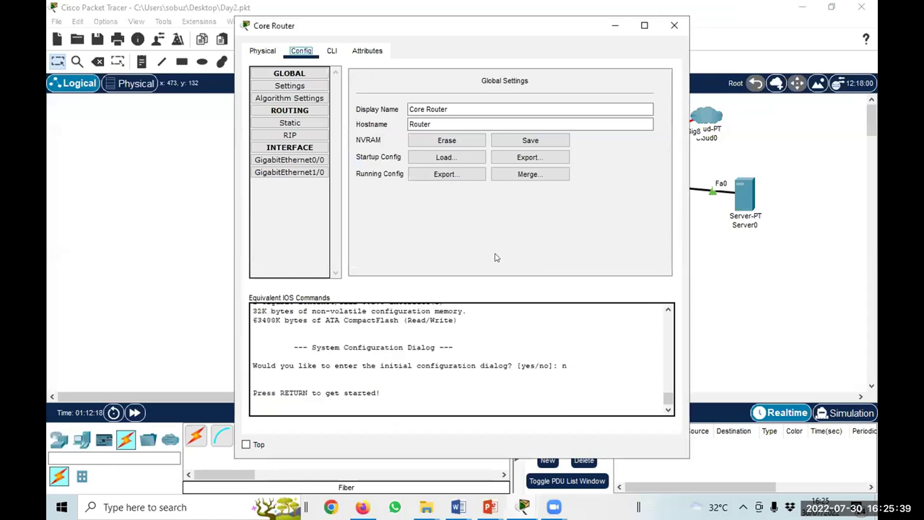
{"action": "left_click", "coordinate": [307, 160]}
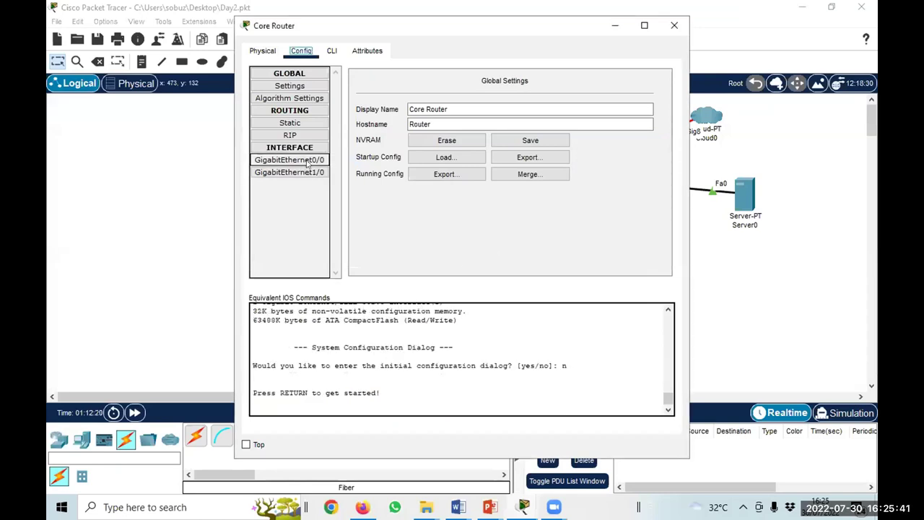
{"action": "left_click", "coordinate": [655, 93]}
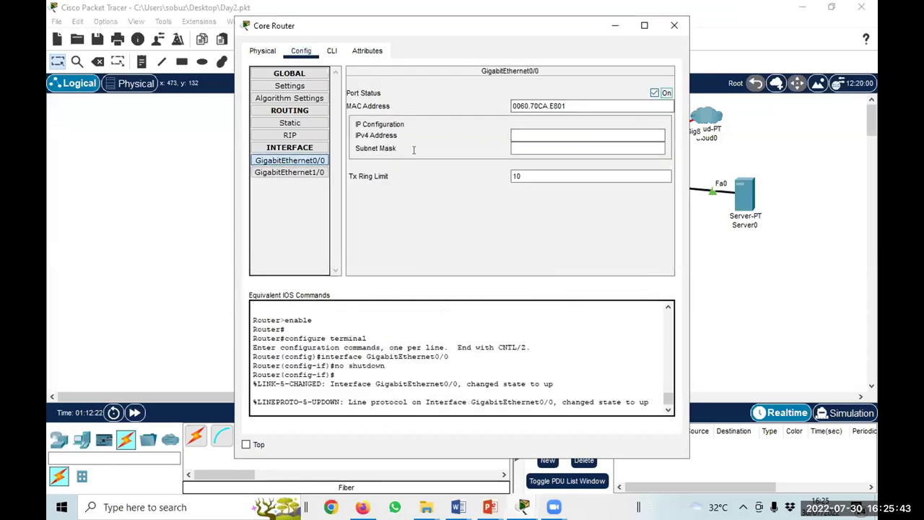
{"action": "left_click", "coordinate": [307, 172]}
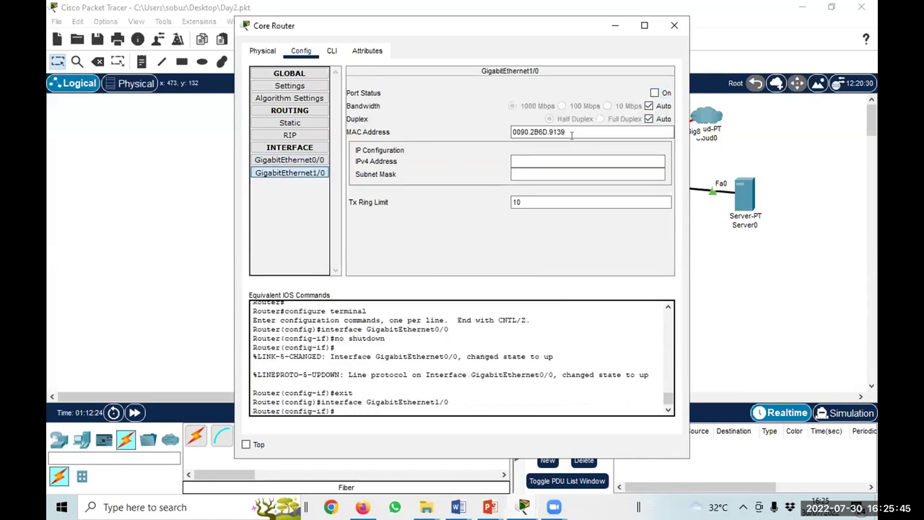
{"action": "left_click", "coordinate": [654, 92]}
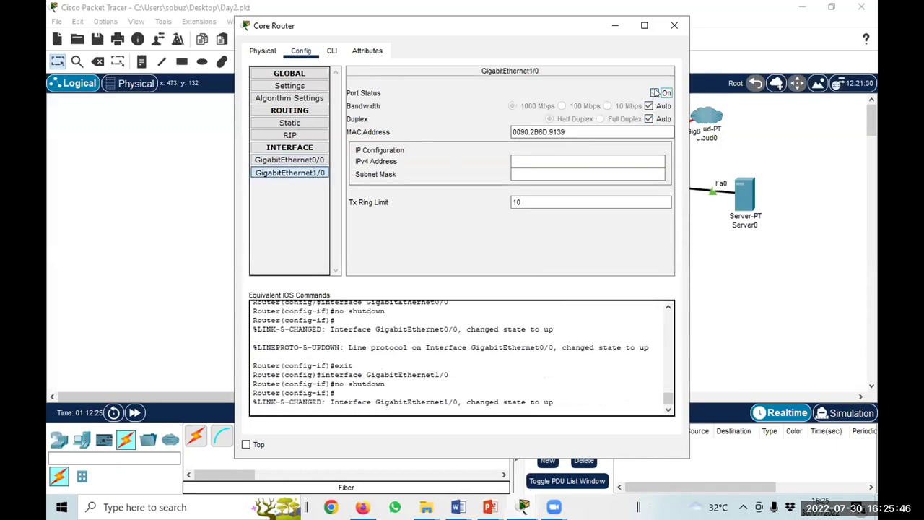
{"action": "left_click", "coordinate": [673, 26]}
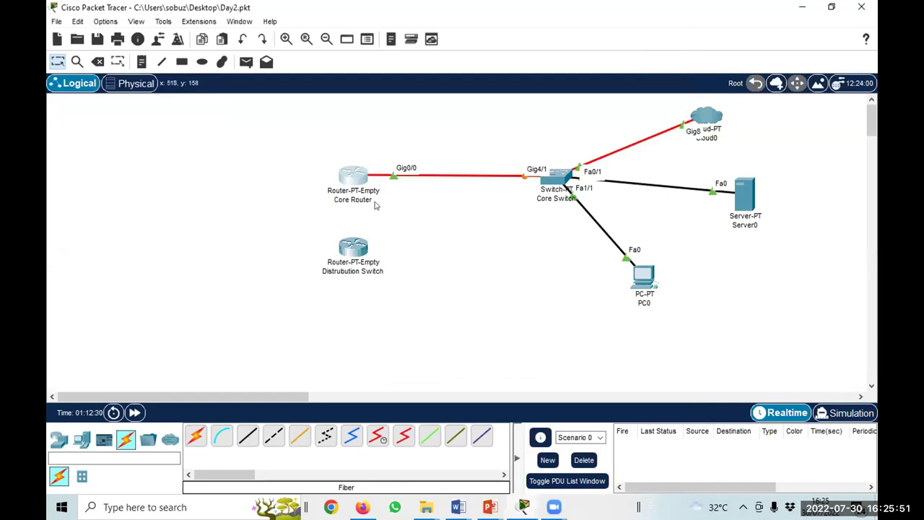
Move the Distrubution Switch device slightly lower and rename it as Distrubution Router.
{"action": "left_click_drag", "start_coordinate": [354, 249], "coordinate": [354, 270]}
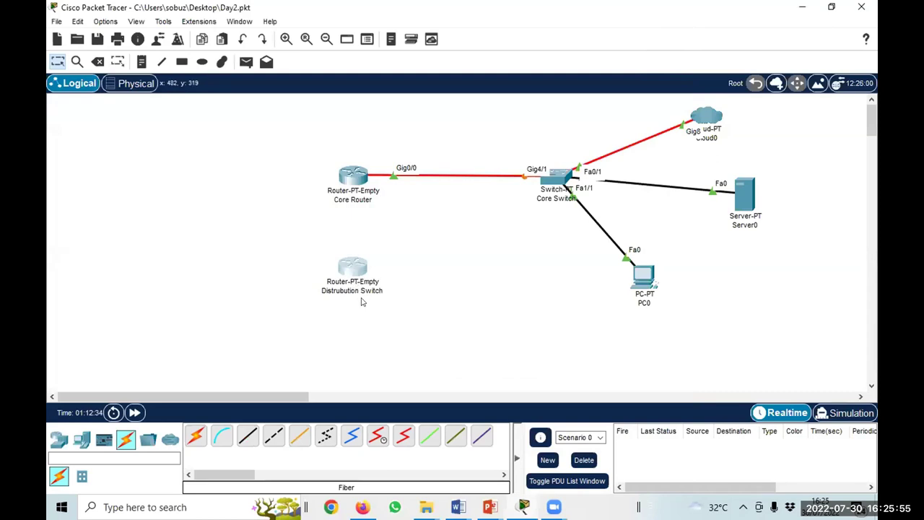
{"action": "left_click", "coordinate": [353, 271]}
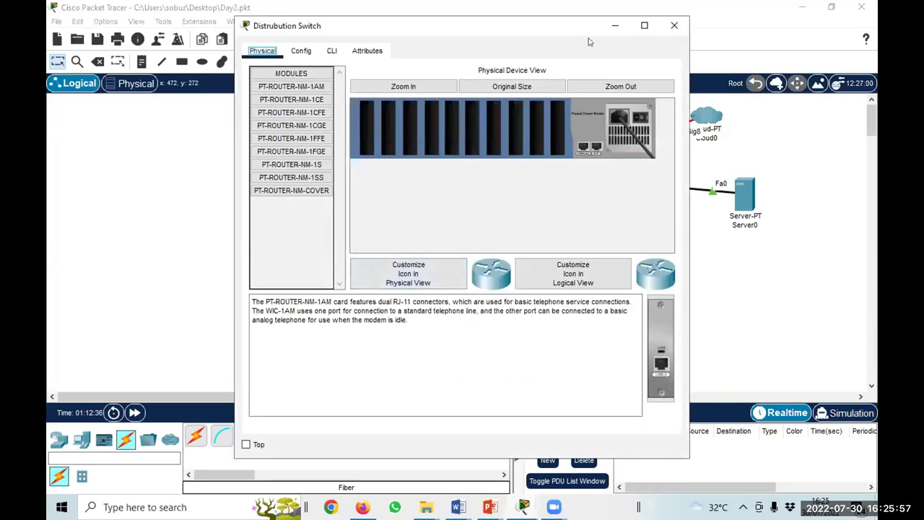
{"action": "left_click", "coordinate": [675, 27]}
{"action": "double_click", "coordinate": [379, 290]}
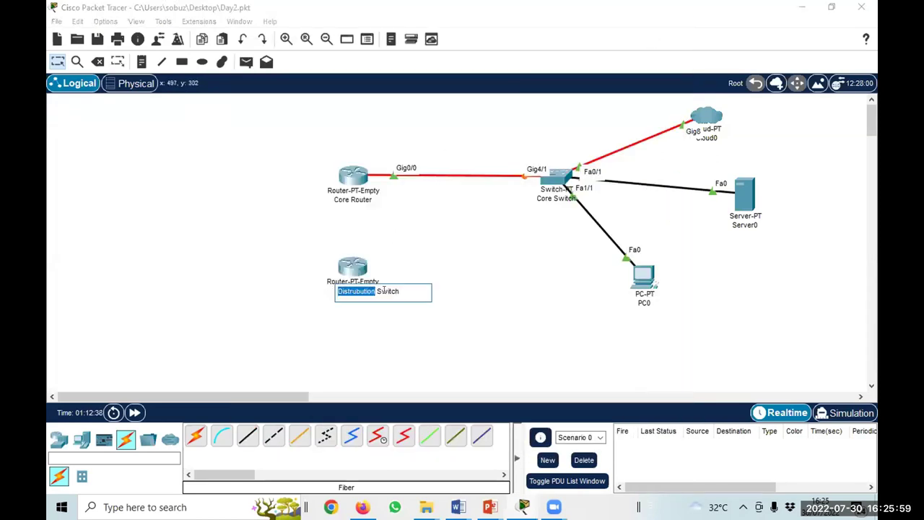
{"action": "left_click", "coordinate": [405, 290]}
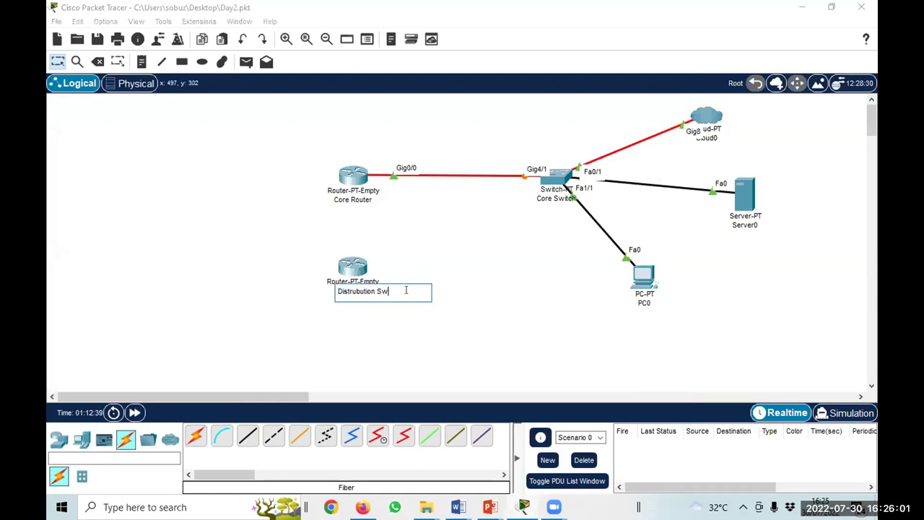
{"action": "key", "text": "BackSpace"}
{"action": "key", "text": "BackSpace"}
{"action": "key", "text": "BackSpace"}
{"action": "type", "text": "Router"}
{"action": "left_click", "coordinate": [408, 216]}
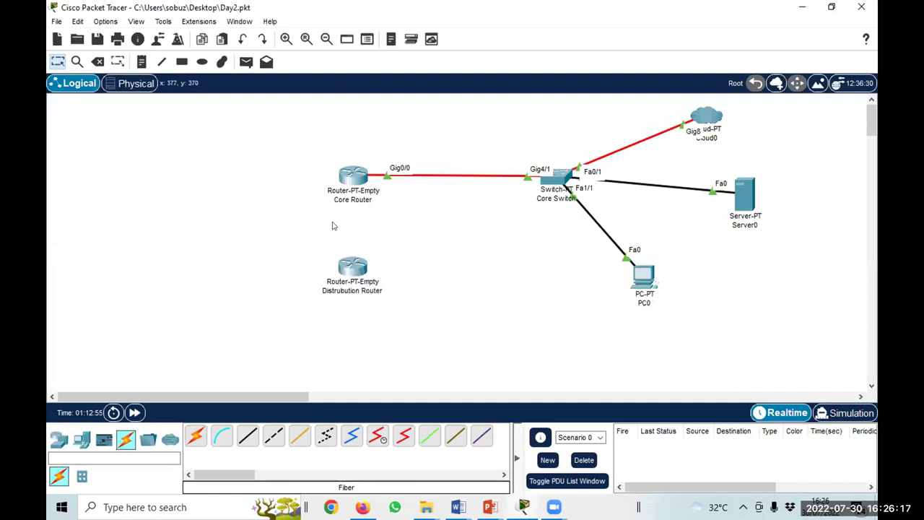
{"action": "left_click", "coordinate": [269, 436]}
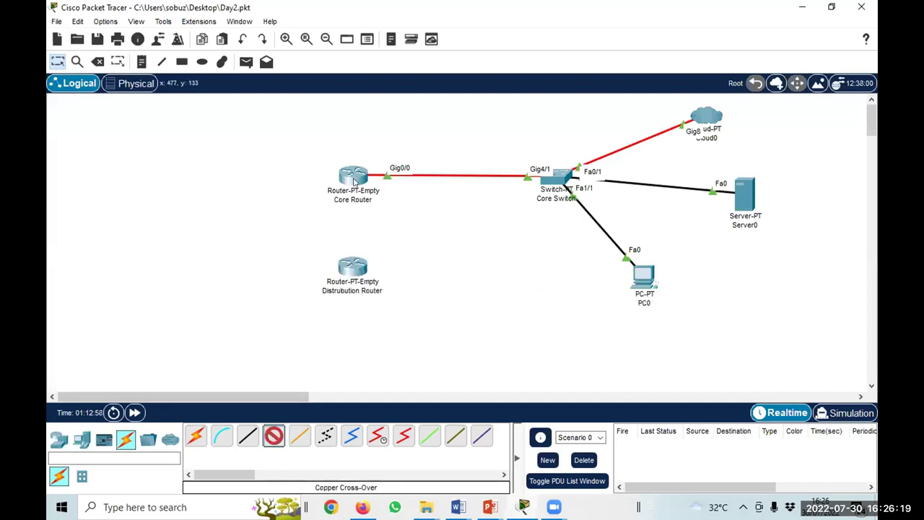
{"action": "left_click", "coordinate": [355, 182]}
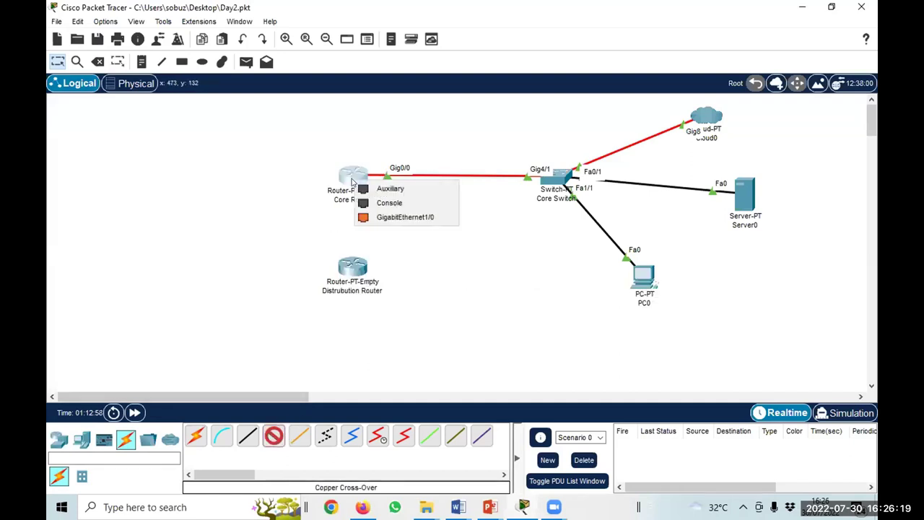
{"action": "left_click", "coordinate": [414, 217]}
{"action": "left_click", "coordinate": [353, 264]}
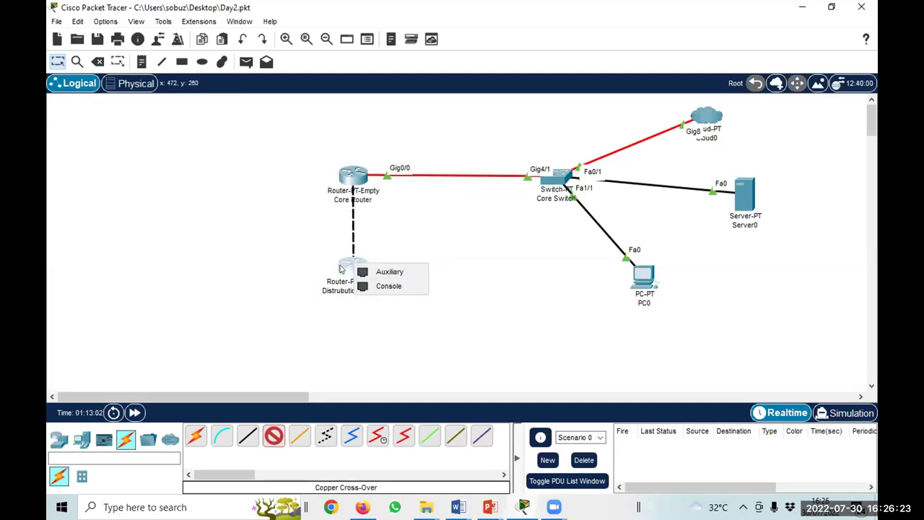
{"action": "left_click", "coordinate": [341, 269]}
{"action": "key", "text": "Escape"}
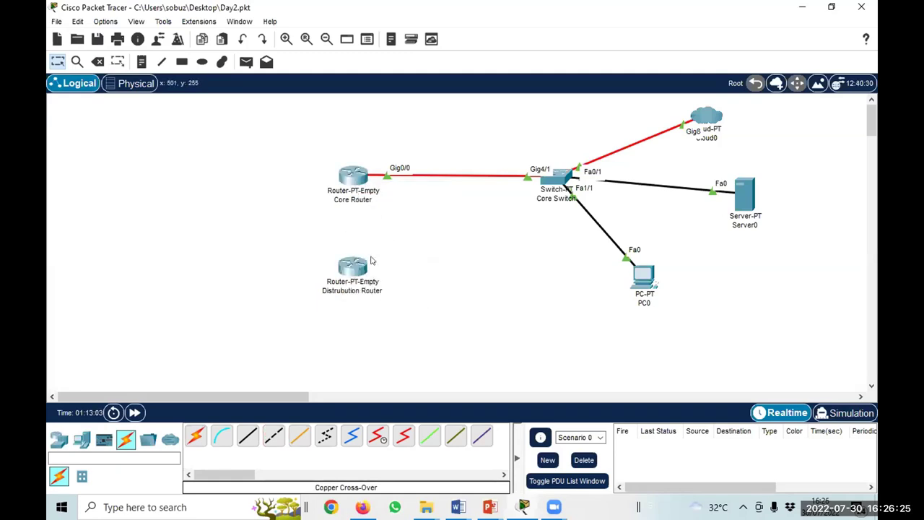
Power off the Distrubution Router and install two PT-ROUTER-NM-1CGE modules in the two slots nearest the power supply.
{"action": "left_click", "coordinate": [353, 269]}
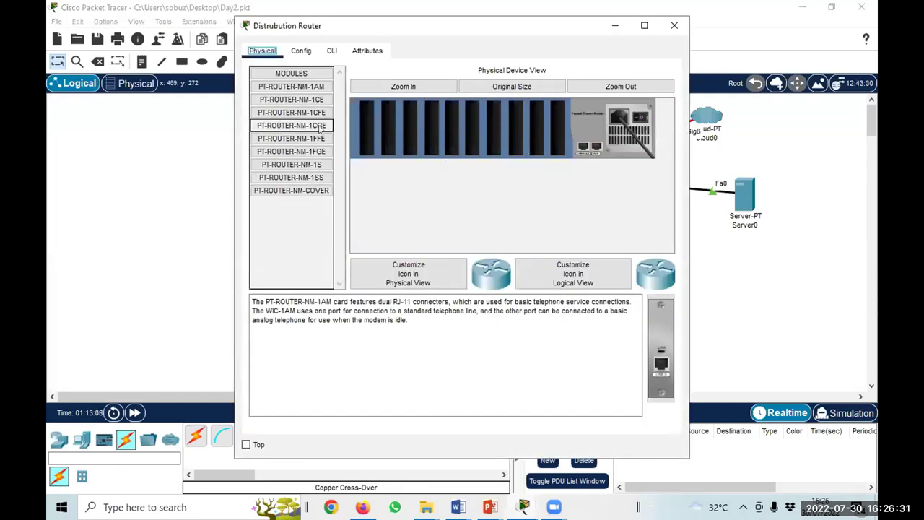
{"action": "left_click_drag", "start_coordinate": [321, 128], "coordinate": [497, 119]}
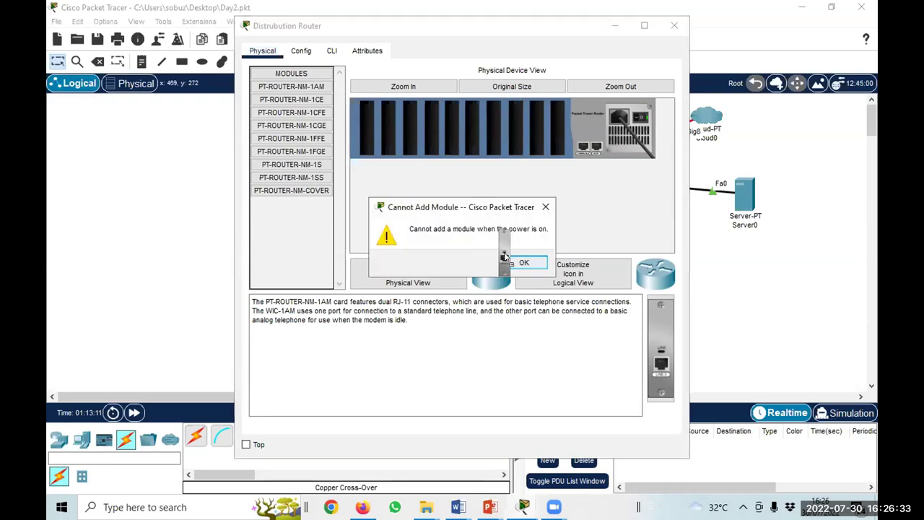
{"action": "left_click", "coordinate": [505, 258]}
{"action": "left_click_drag", "start_coordinate": [315, 124], "coordinate": [556, 116]}
{"action": "left_click_drag", "start_coordinate": [315, 125], "coordinate": [537, 132]}
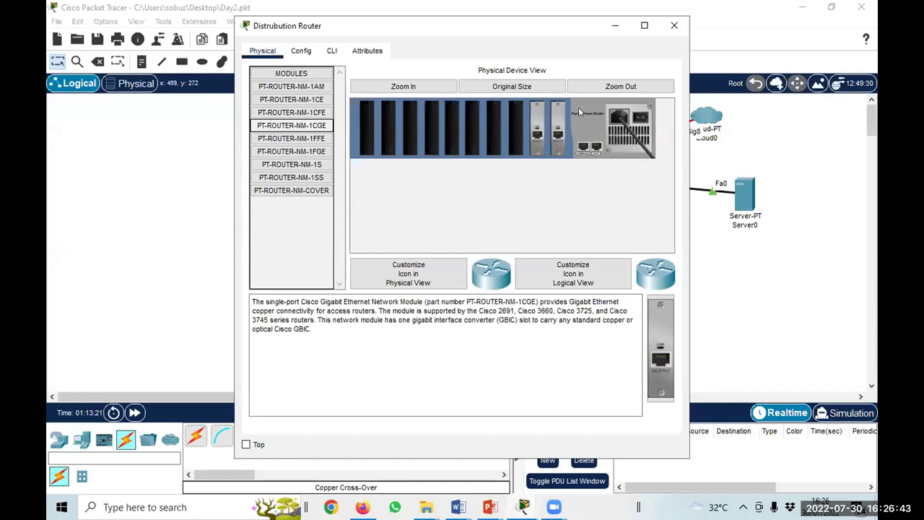
Connect the Core Router's GigabitEthernet1/0 to the Distrubution Router's GigabitEthernet0/0 with a copper cross-over cable and move the Distrubution Router slightly lower.
{"action": "left_click", "coordinate": [674, 25]}
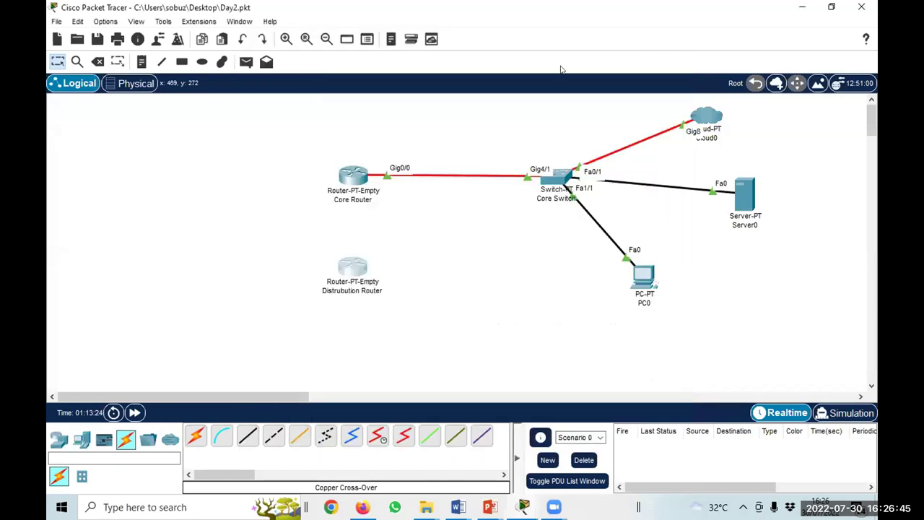
{"action": "left_click", "coordinate": [274, 436]}
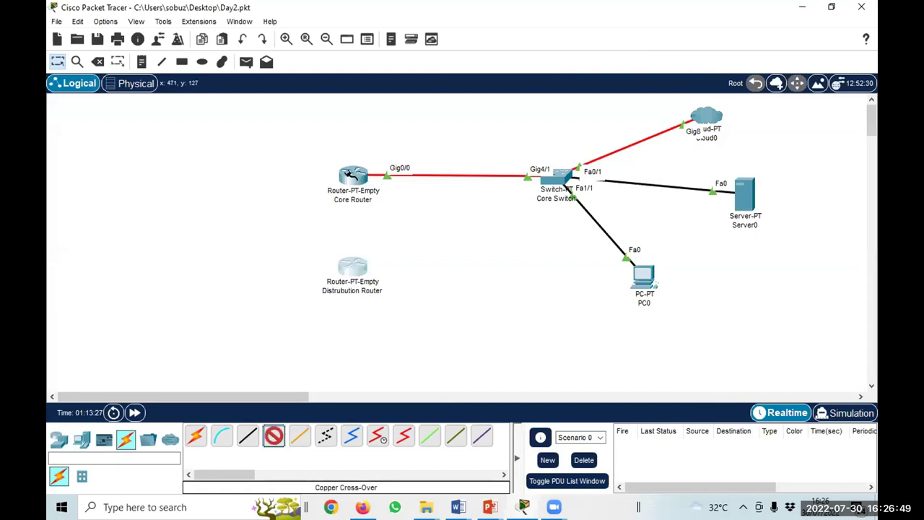
{"action": "left_click", "coordinate": [352, 177]}
{"action": "left_click", "coordinate": [396, 210]}
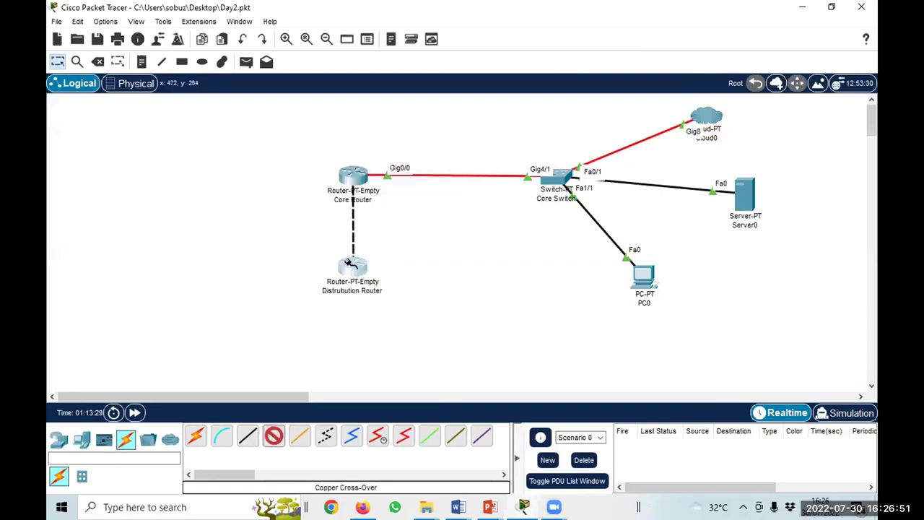
{"action": "left_click", "coordinate": [354, 268]}
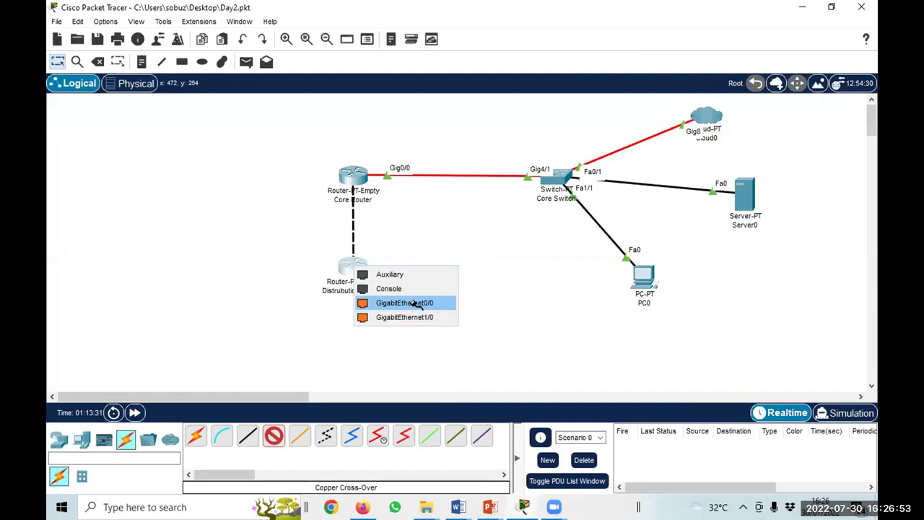
{"action": "left_click", "coordinate": [405, 301]}
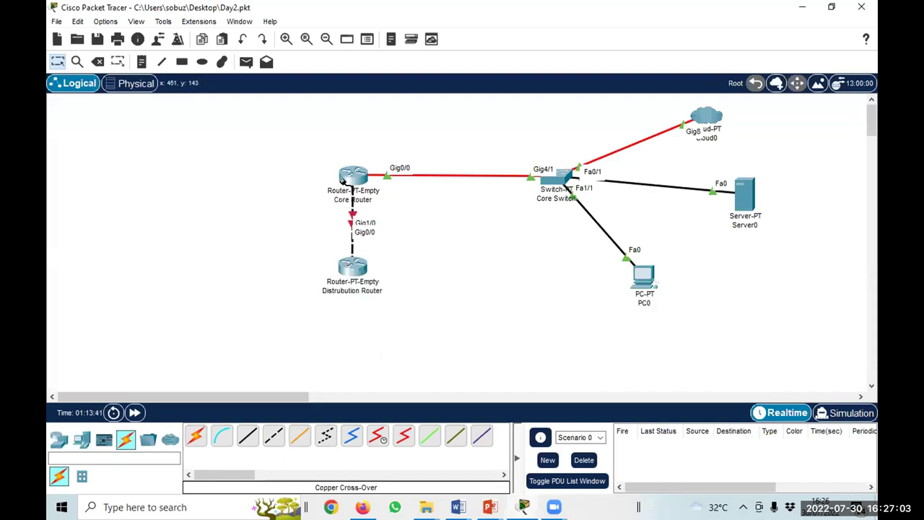
{"action": "mouse_move", "coordinate": [344, 174]}
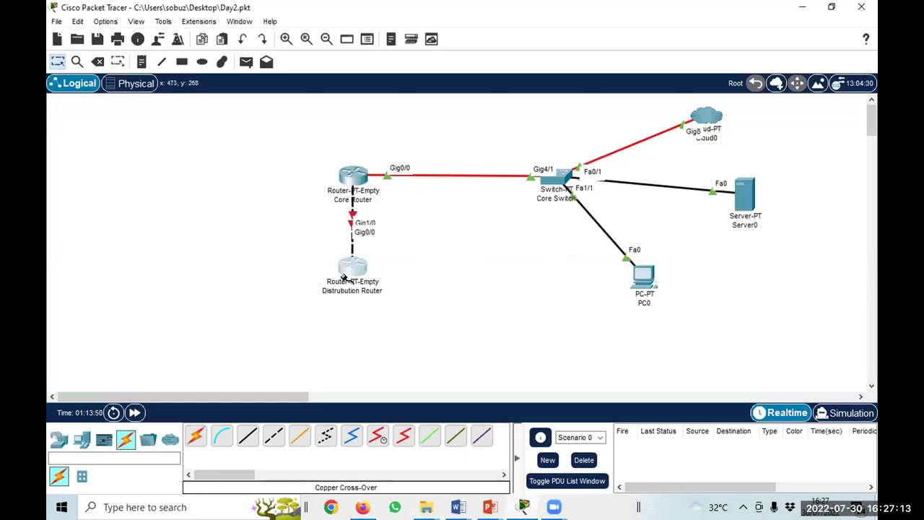
{"action": "left_click_drag", "start_coordinate": [352, 268], "coordinate": [348, 292]}
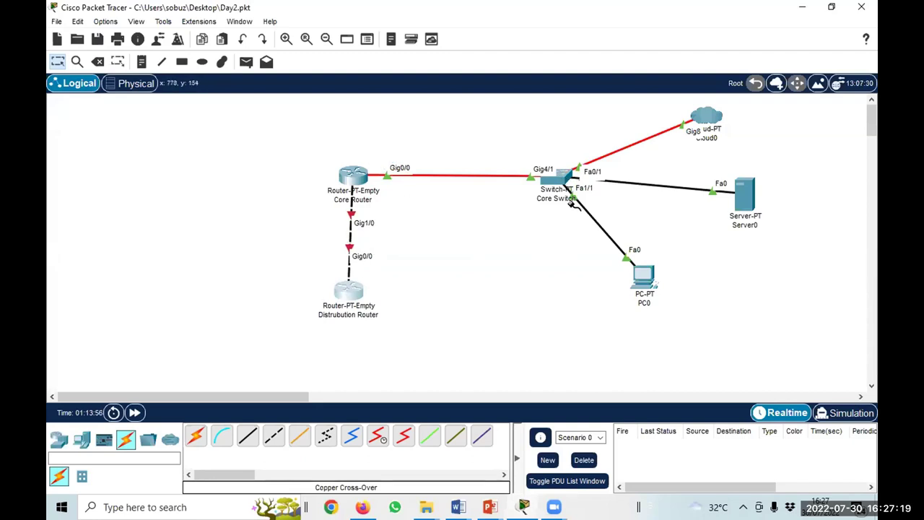
Turn on the GigabitEthernet0/0 and GigabitEthernet1/0 ports of the Distrubution Router.
{"action": "scroll", "coordinate": [478, 249], "scroll_direction": "down", "scroll_amount": 2}
{"action": "scroll", "coordinate": [462, 254], "scroll_direction": "up", "scroll_amount": 1}
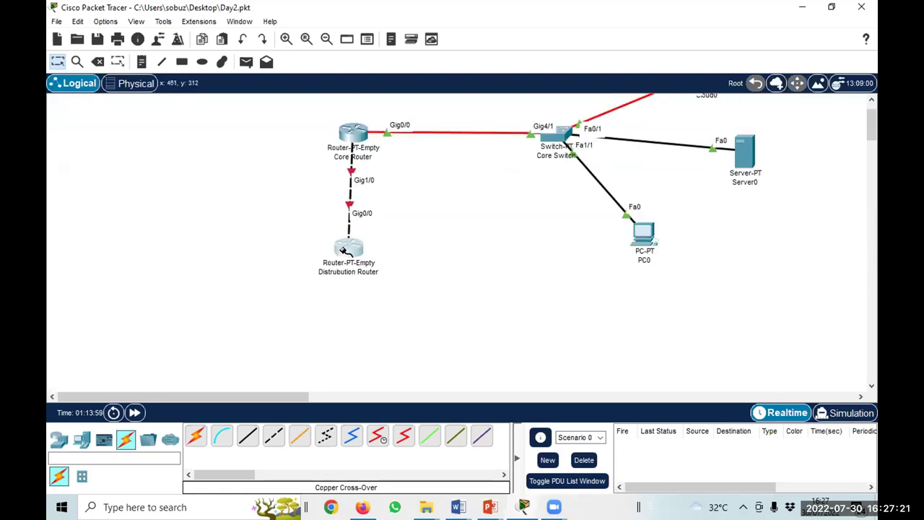
{"action": "left_click", "coordinate": [343, 250]}
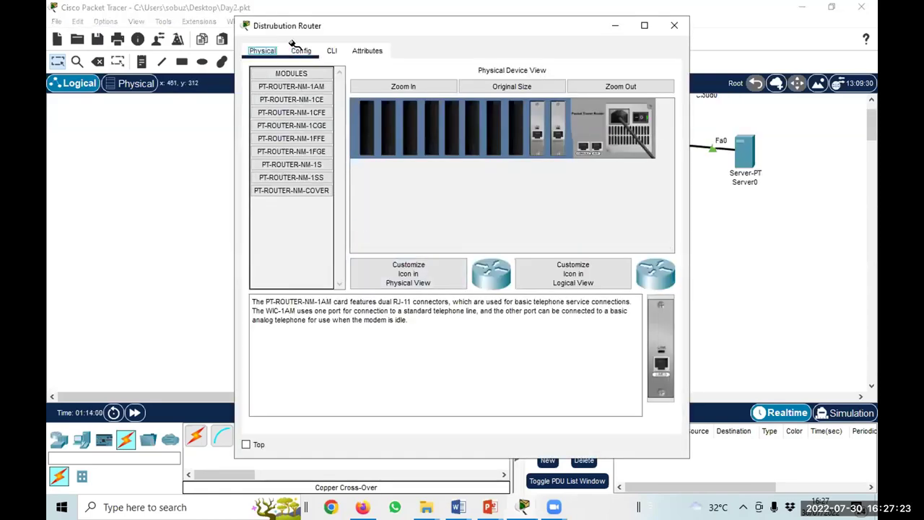
{"action": "left_click", "coordinate": [299, 50]}
{"action": "left_click", "coordinate": [317, 159]}
{"action": "left_click", "coordinate": [654, 92]}
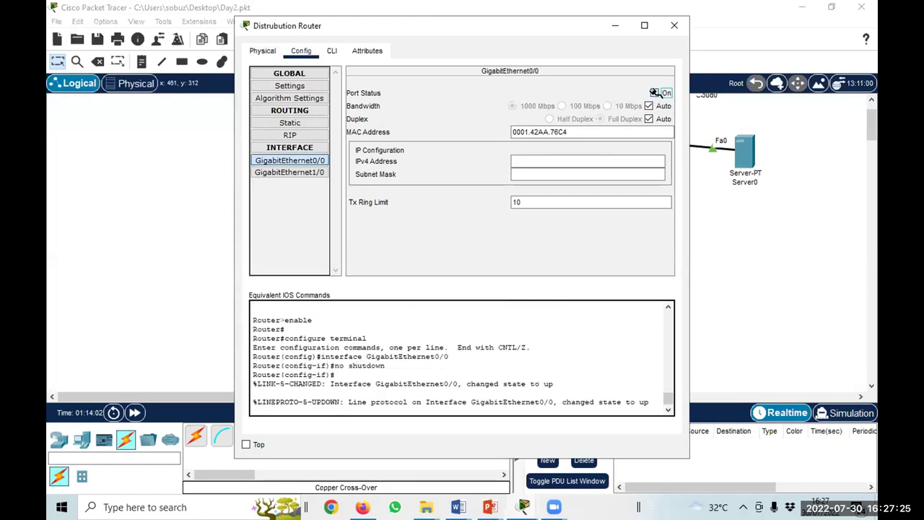
{"action": "left_click", "coordinate": [306, 171]}
{"action": "left_click", "coordinate": [656, 93]}
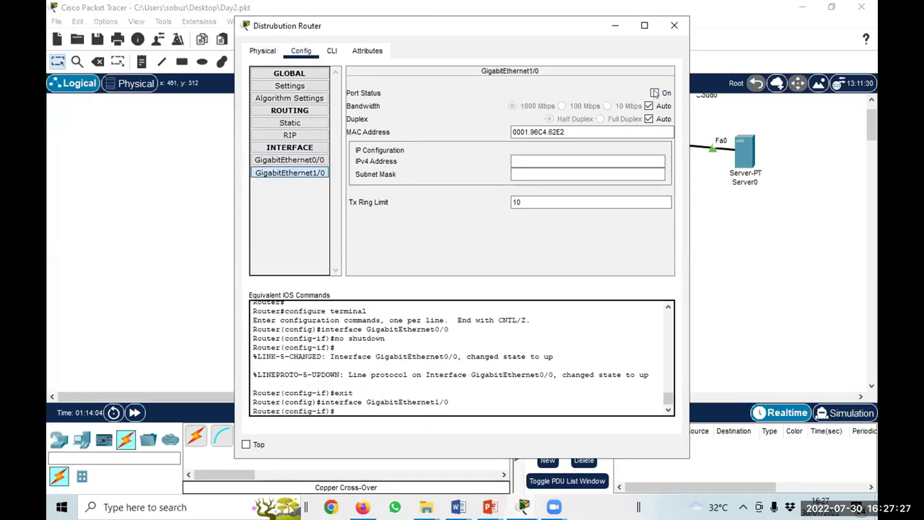
{"action": "left_click", "coordinate": [674, 26]}
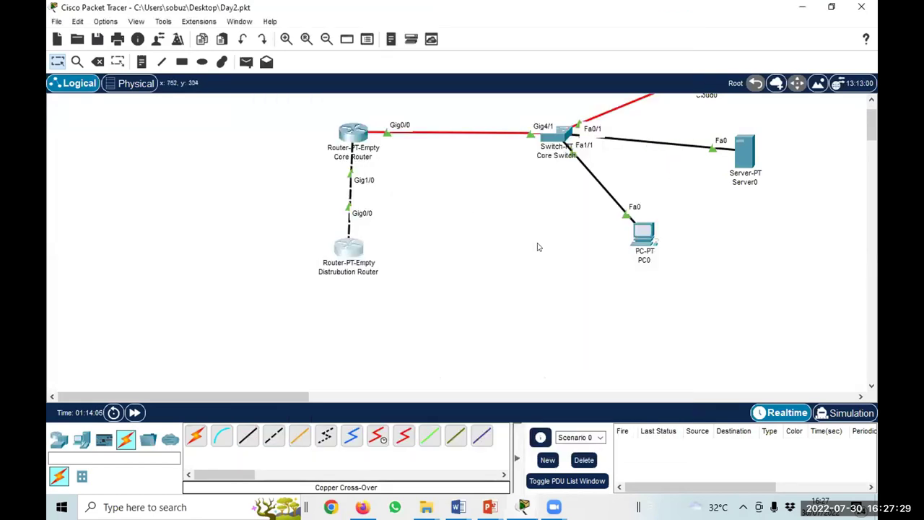
{"action": "scroll", "coordinate": [536, 247], "scroll_direction": "down", "scroll_amount": 2}
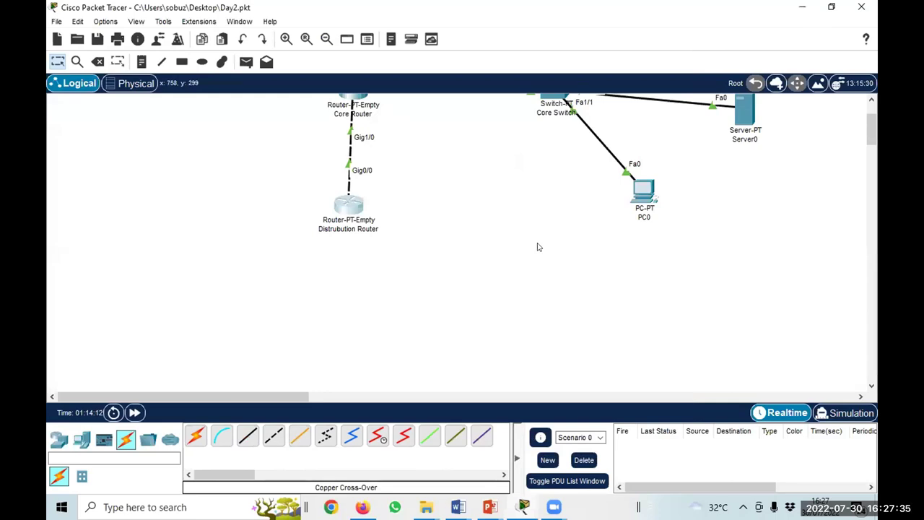
{"action": "scroll", "coordinate": [434, 265], "scroll_direction": "up", "scroll_amount": 4}
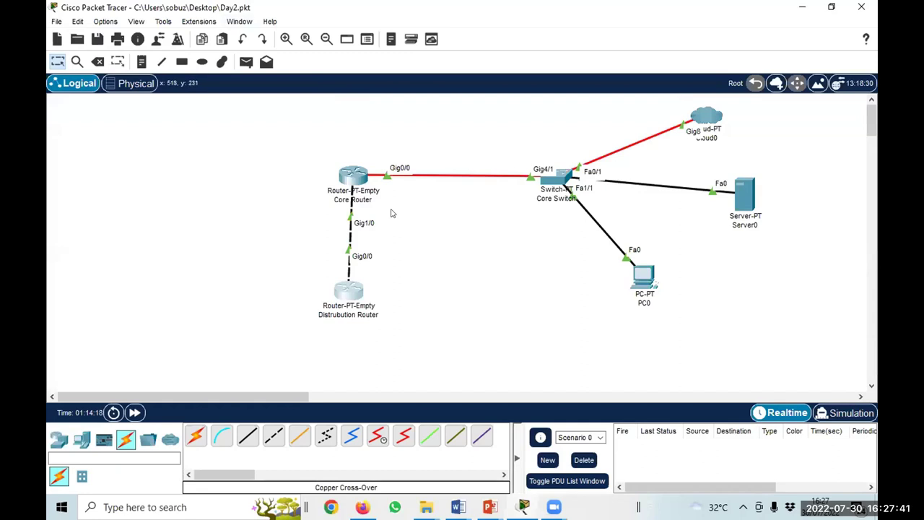
{"action": "left_click", "coordinate": [355, 180]}
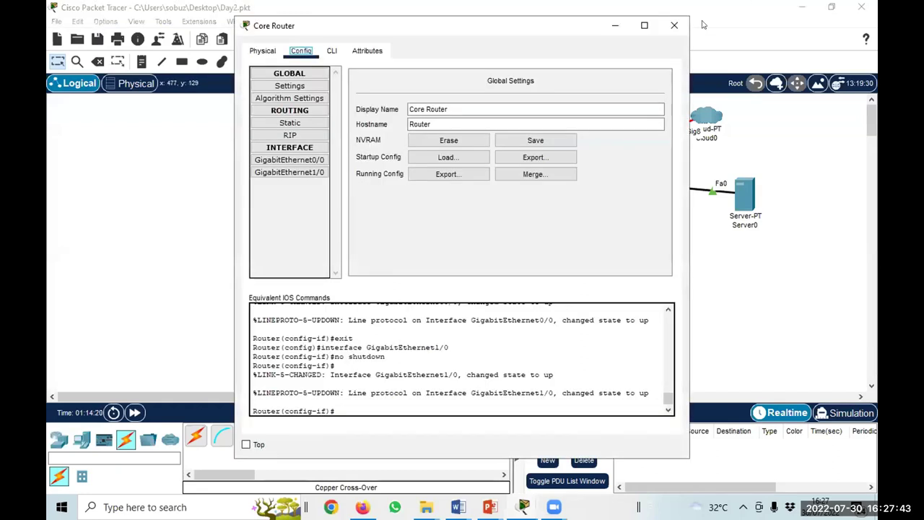
{"action": "left_click", "coordinate": [673, 25]}
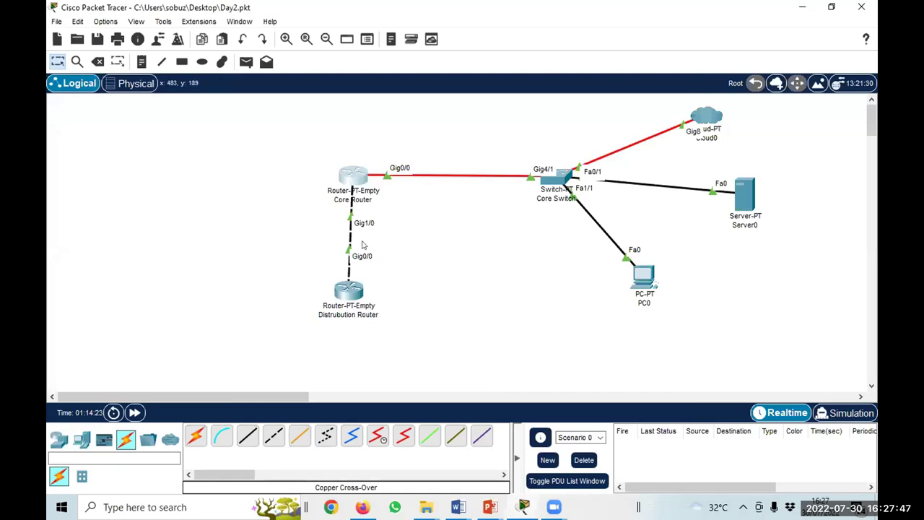
Open the Core Router's GigabitEthernet0/0 settings and consult the Campus Network IP Address slide of the Day 2 presentation in PowerPoint.
{"action": "left_click", "coordinate": [353, 176]}
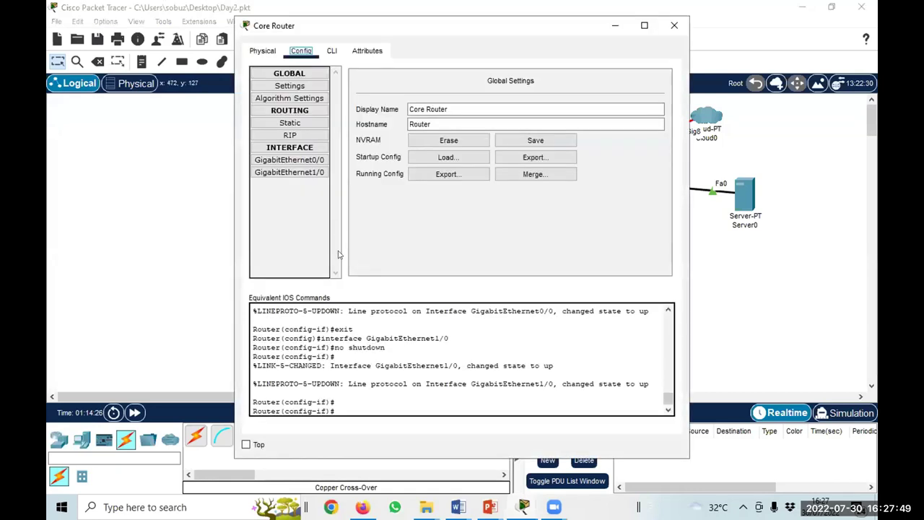
{"action": "left_click", "coordinate": [297, 160]}
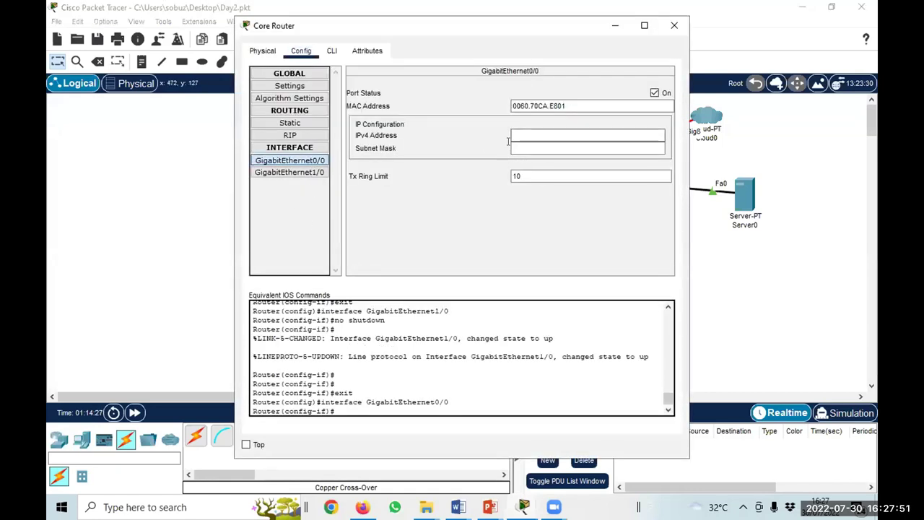
{"action": "left_click", "coordinate": [489, 506]}
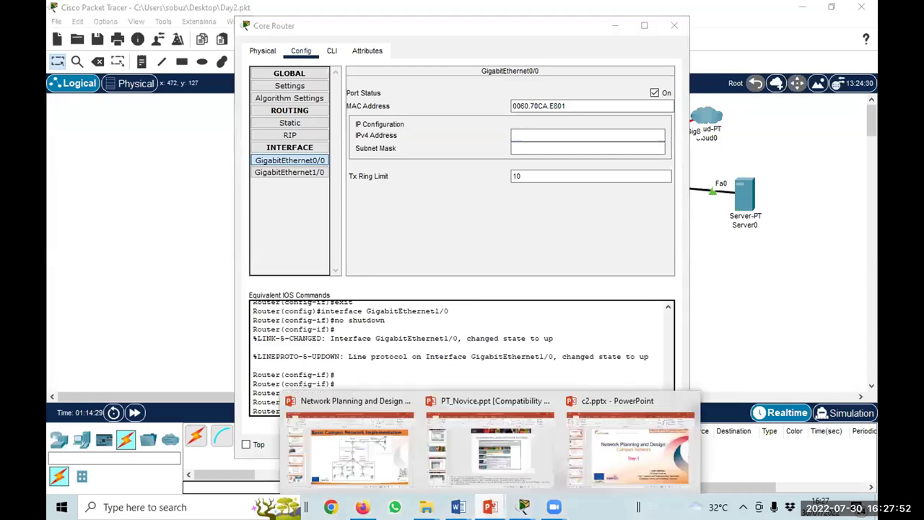
{"action": "left_click", "coordinate": [348, 444]}
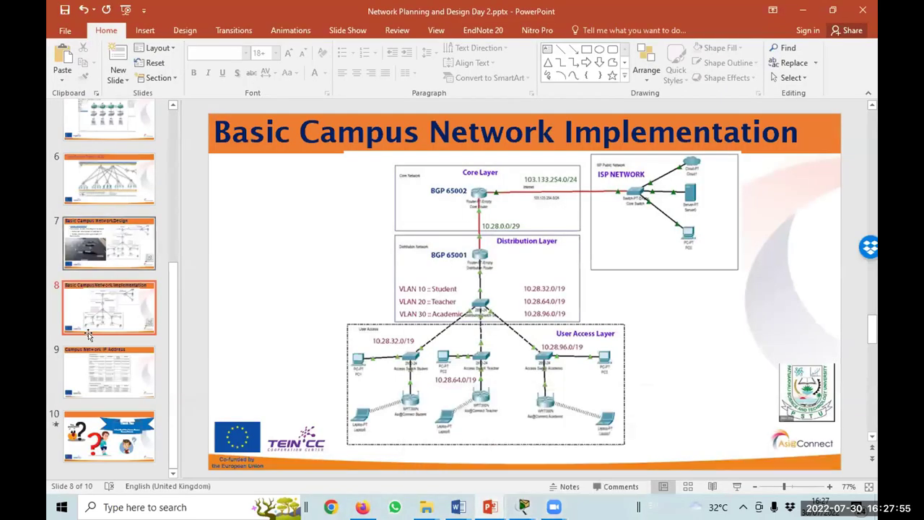
{"action": "left_click", "coordinate": [100, 368]}
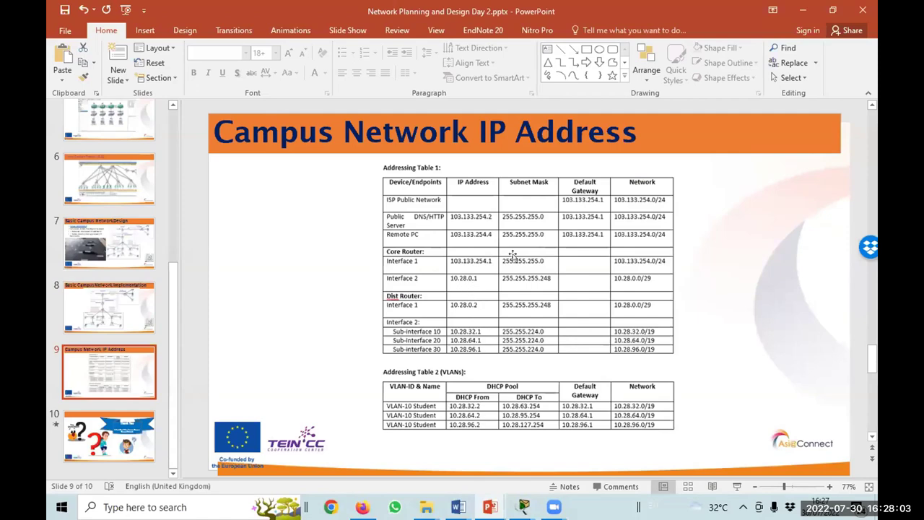
{"action": "left_click", "coordinate": [814, 10]}
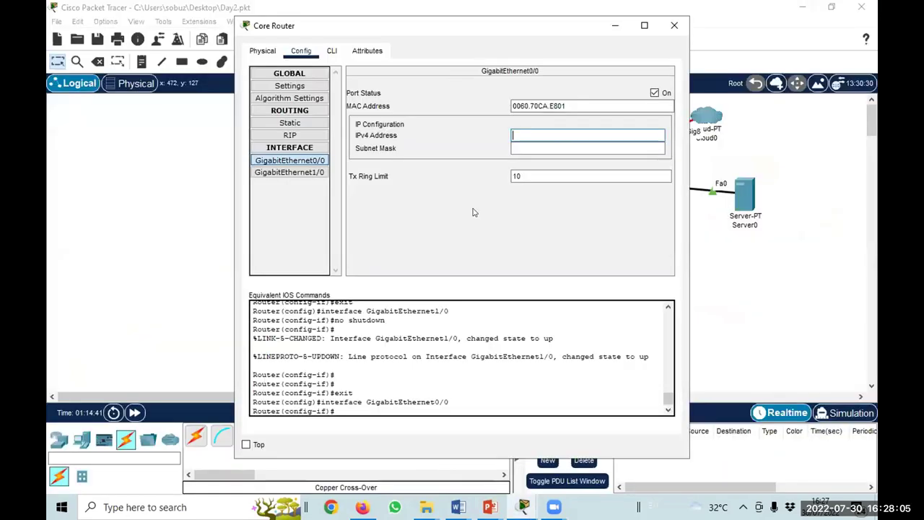
Set the Core Router's GigabitEthernet0/0 to IPv4 address 103.133.254.1 with subnet mask 255.255.255.0.
{"action": "left_click", "coordinate": [542, 134]}
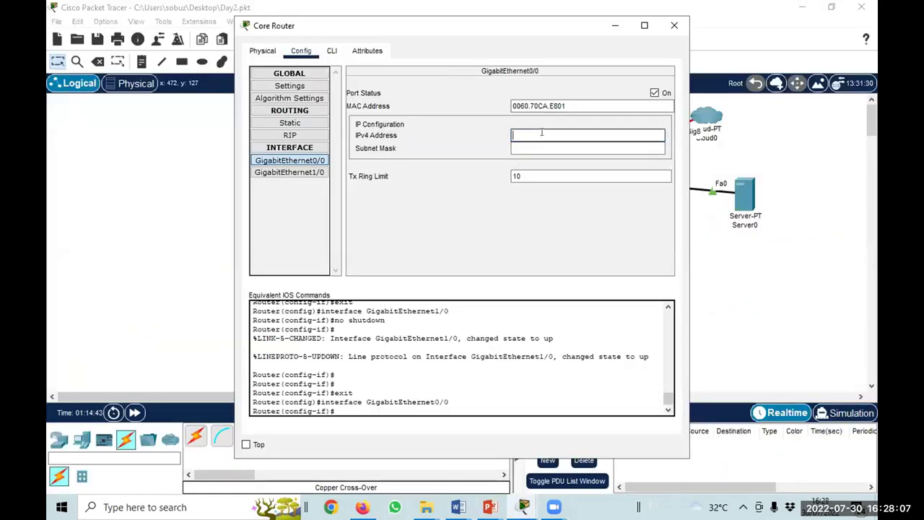
{"action": "type", "text": "103.133"}
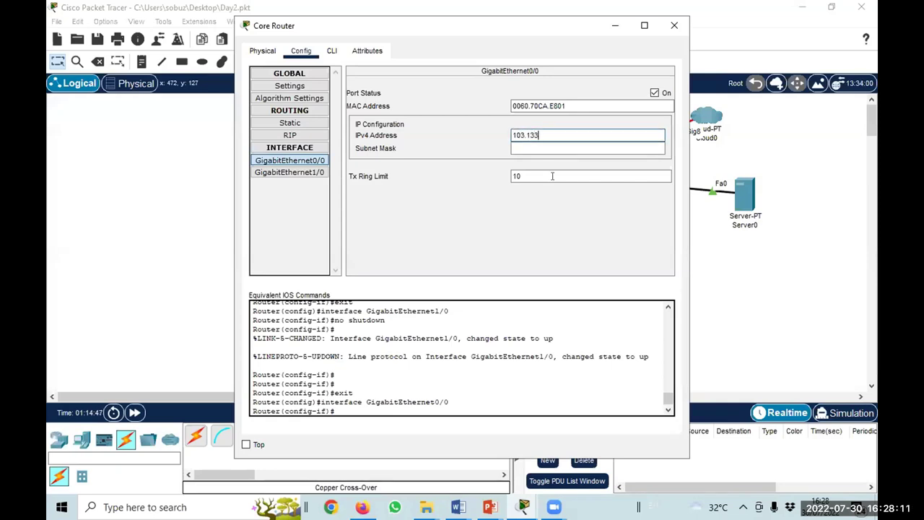
{"action": "type", "text": ".254.1"}
{"action": "left_click", "coordinate": [555, 147]}
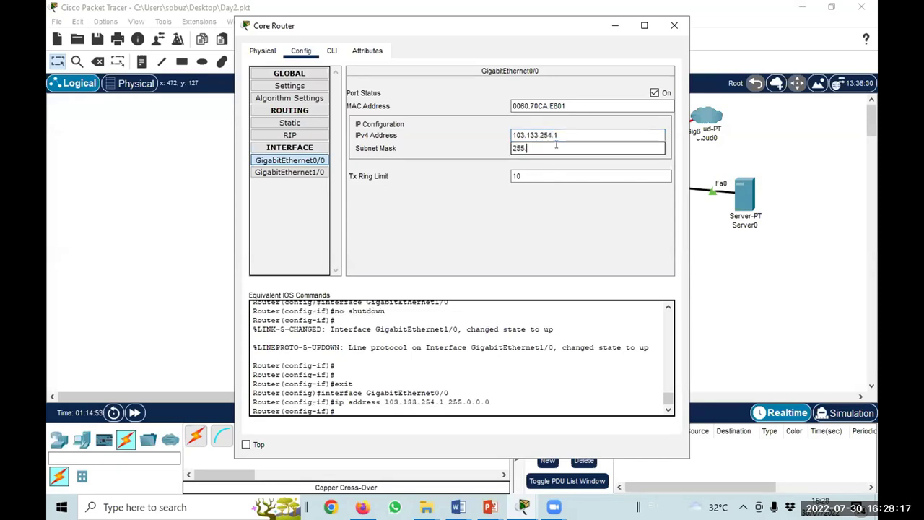
{"action": "type", "text": "255.255.0"}
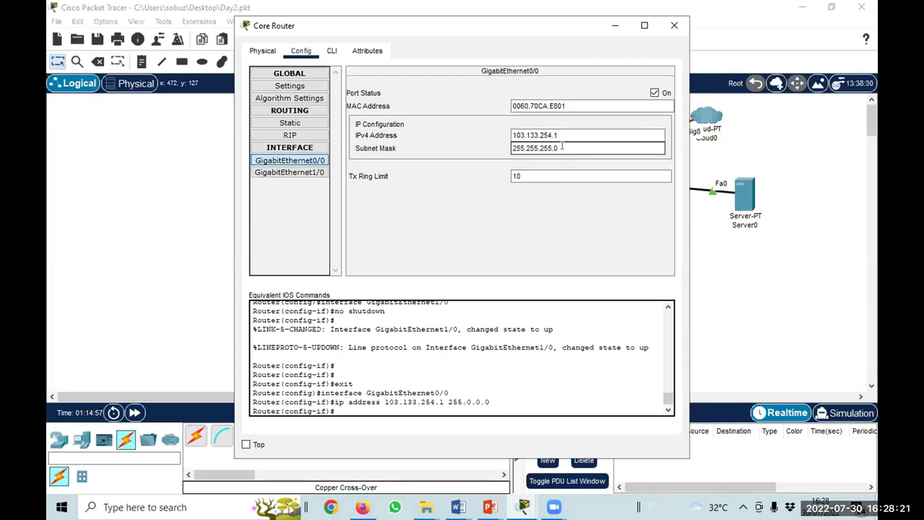
{"action": "key", "text": "Return"}
Set the Core Router's GigabitEthernet1/0 to IPv4 address 10.28.0.1 with subnet mask 255.255.255.248.
{"action": "left_click", "coordinate": [290, 172]}
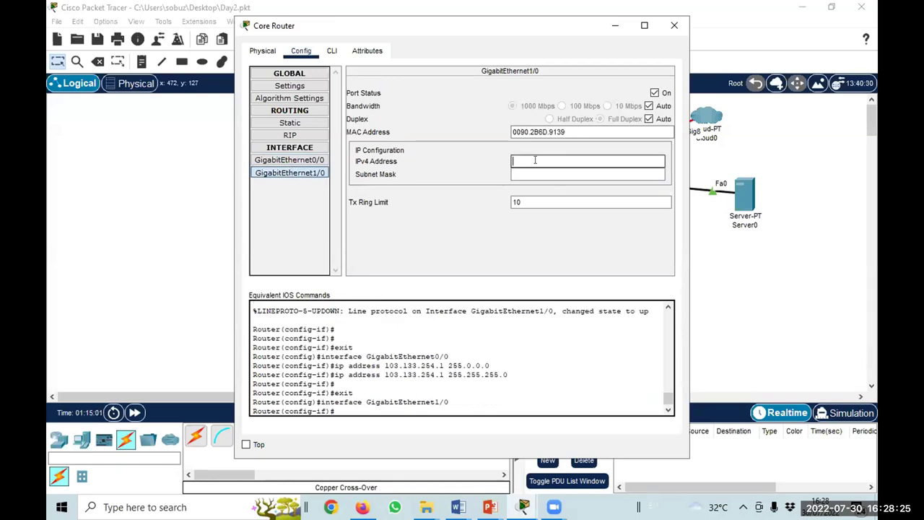
{"action": "left_click", "coordinate": [535, 159]}
{"action": "type", "text": "10.28.0.1"}
{"action": "left_click", "coordinate": [529, 174]}
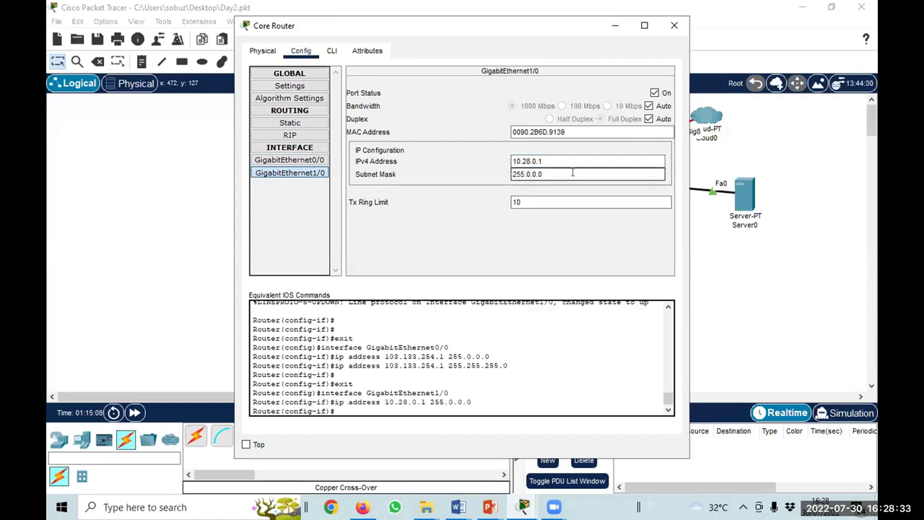
{"action": "key", "text": "BackSpace"}
{"action": "key", "text": "BackSpace"}
{"action": "key", "text": "BackSpace"}
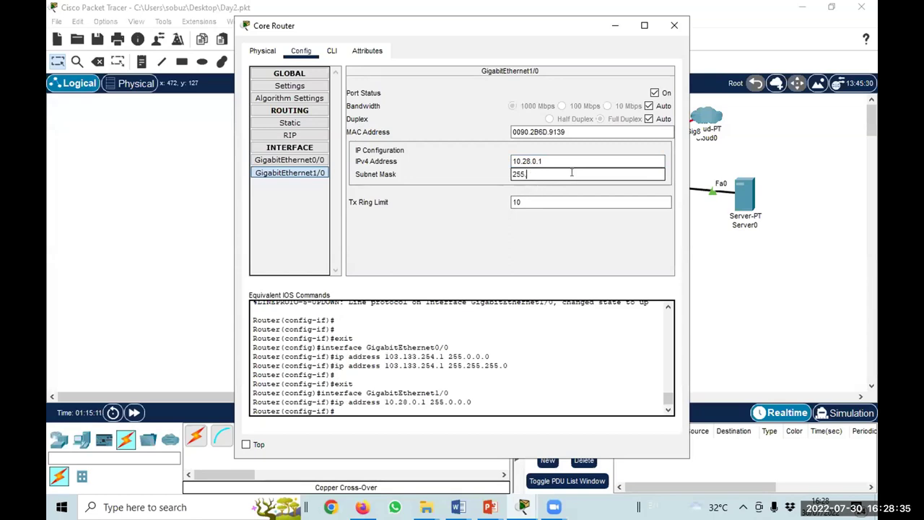
{"action": "type", "text": "255"}
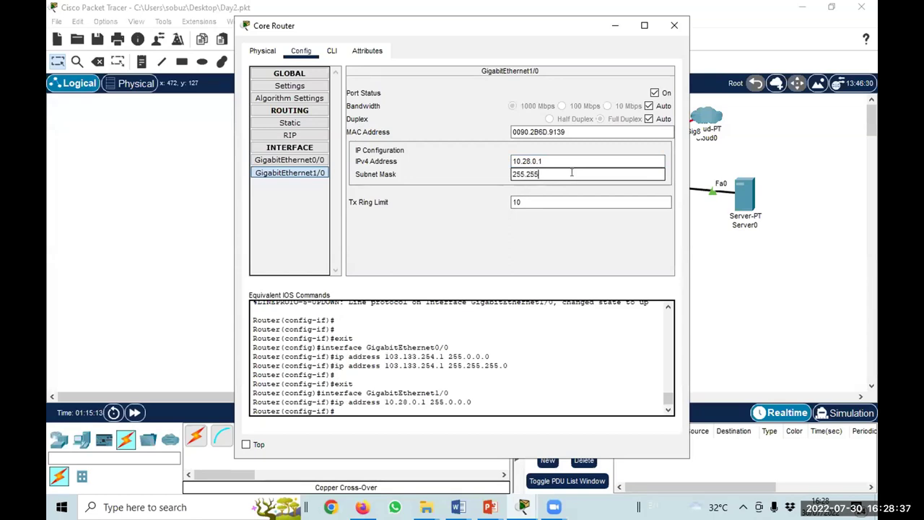
{"action": "type", "text": ".255.248"}
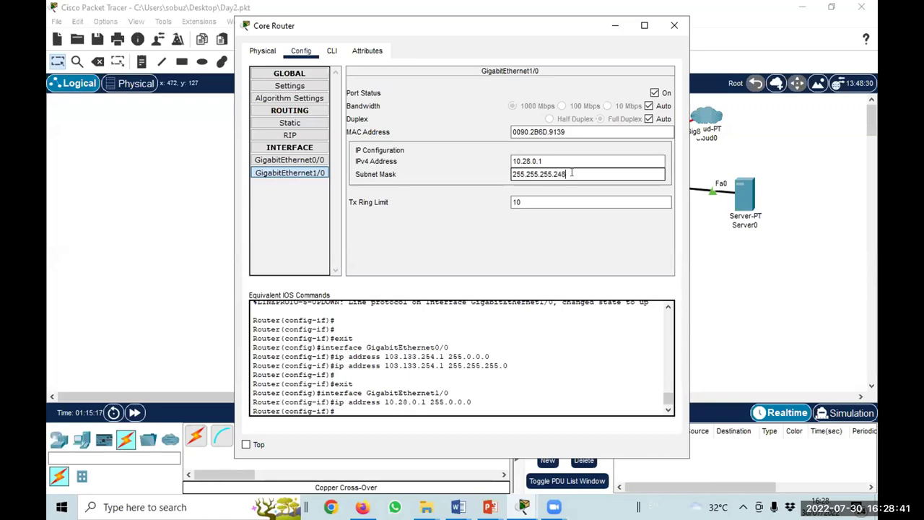
{"action": "key", "text": "Return"}
Check the router addresses against the PowerPoint addressing table, return to Packet Tracer and close the Core Router's configuration.
{"action": "mouse_move", "coordinate": [489, 507]}
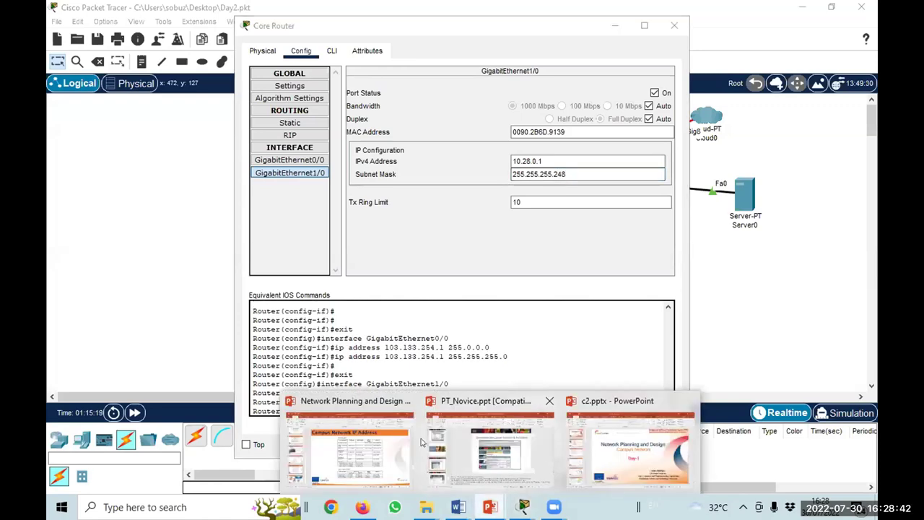
{"action": "left_click", "coordinate": [389, 456]}
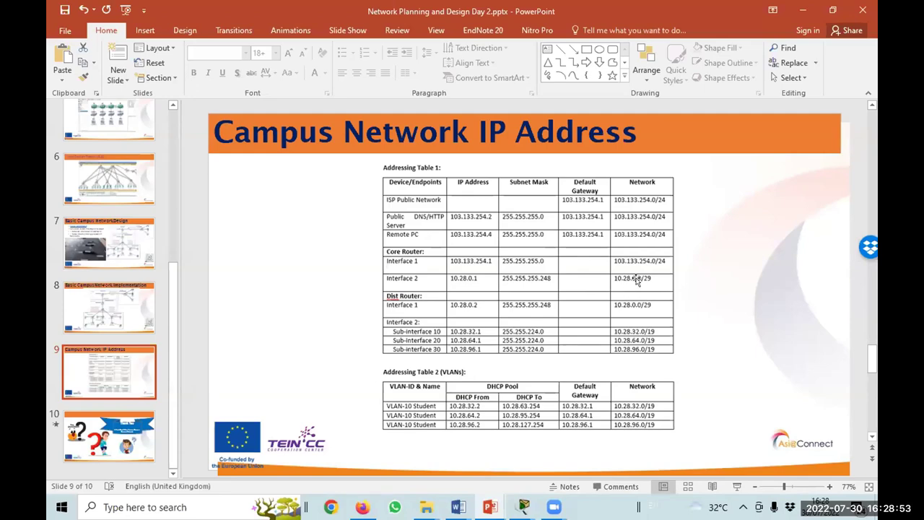
{"action": "left_click", "coordinate": [802, 10]}
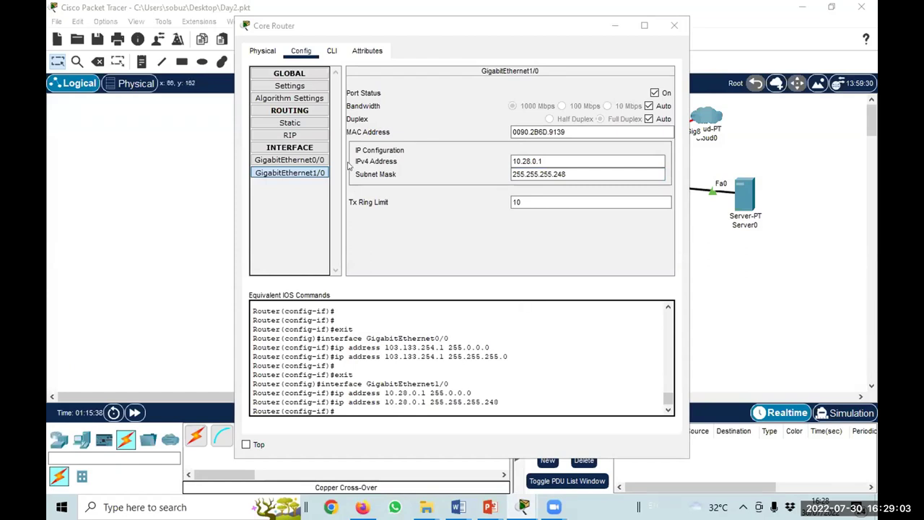
{"action": "left_click", "coordinate": [673, 25]}
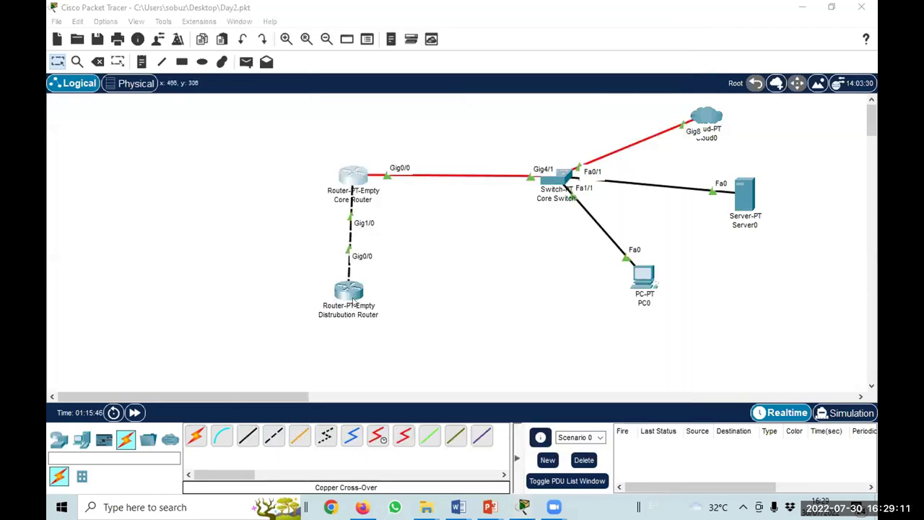
Open the Distrubution Router's GigabitEthernet0/0 settings, consult the Campus Network IP Address slide in PowerPoint and return to Packet Tracer.
{"action": "left_click", "coordinate": [351, 296]}
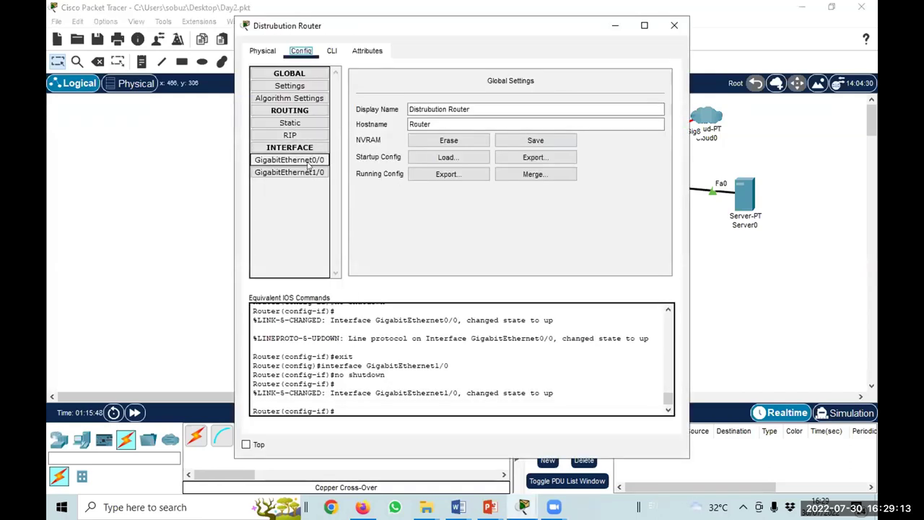
{"action": "left_click", "coordinate": [309, 163]}
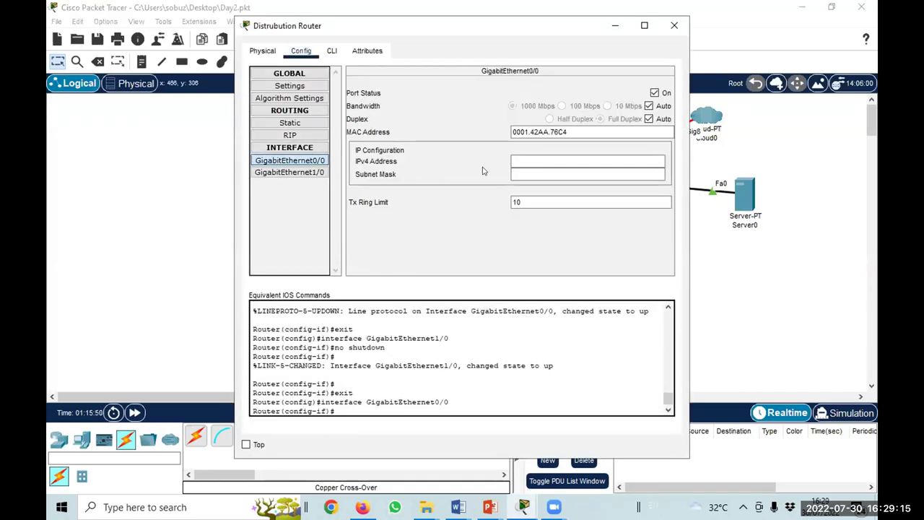
{"action": "left_click", "coordinate": [523, 160]}
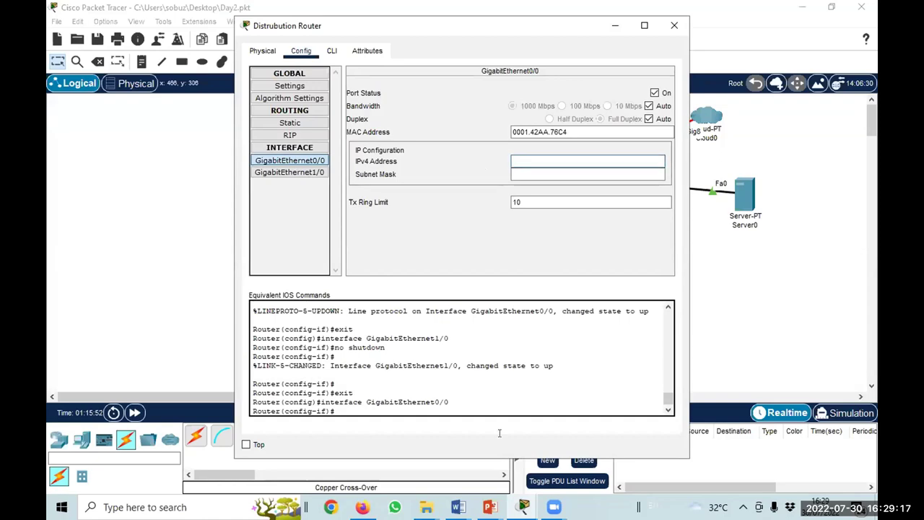
{"action": "left_click", "coordinate": [489, 506]}
{"action": "left_click", "coordinate": [394, 462]}
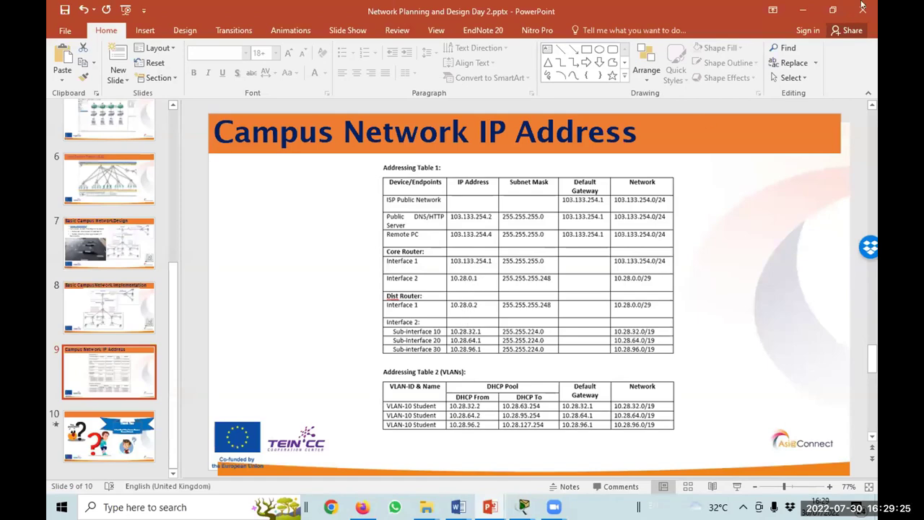
{"action": "key", "text": "alt+Tab"}
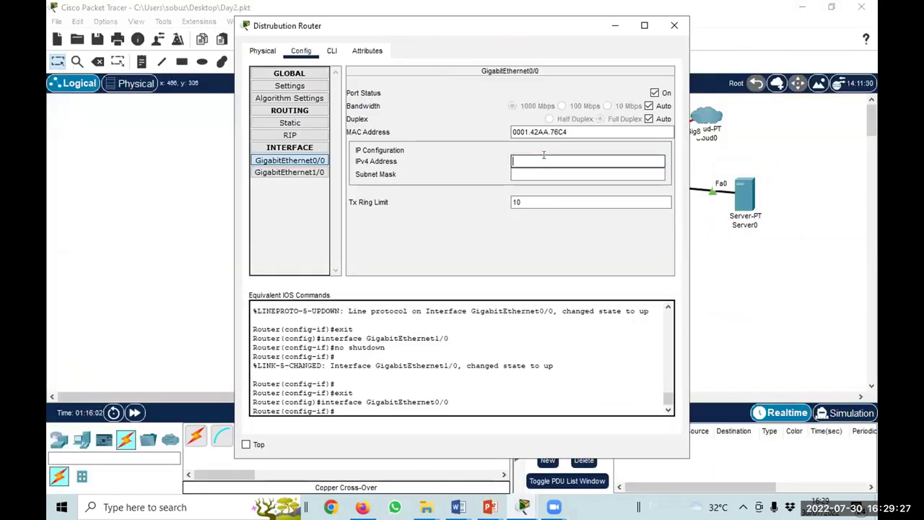
Set the Distrubution Router's GigabitEthernet0/0 to IPv4 address 10.28.0.2 with subnet mask 255.255.255.248 and close its configuration.
{"action": "type", "text": "10.28"}
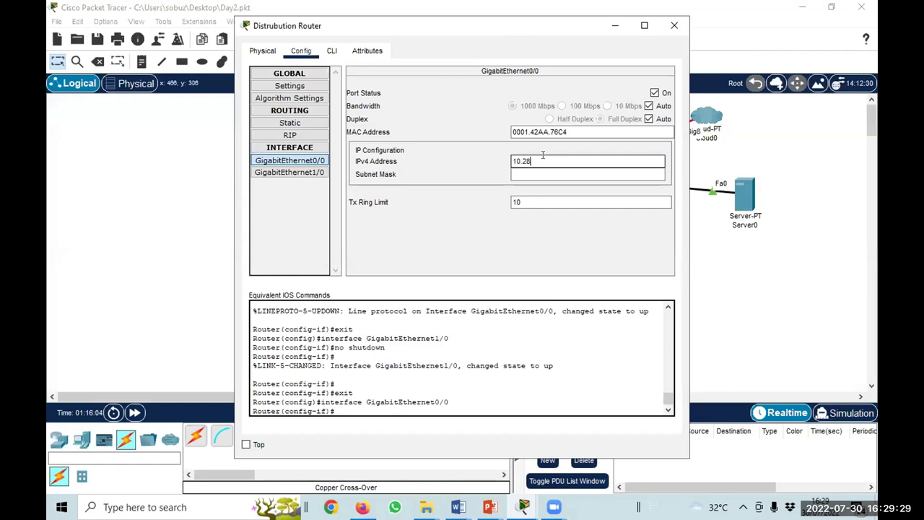
{"action": "type", "text": ".0.2"}
{"action": "left_click", "coordinate": [537, 174]}
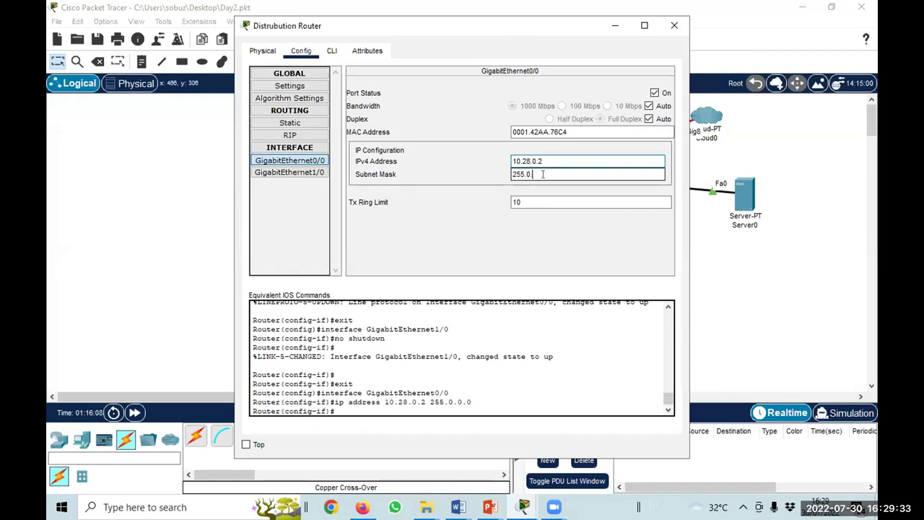
{"action": "type", "text": "255"}
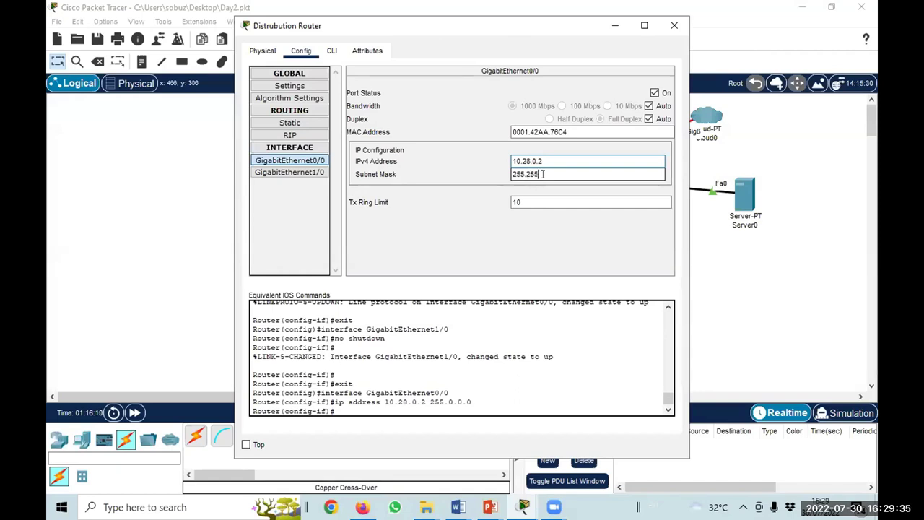
{"action": "type", "text": ".255"}
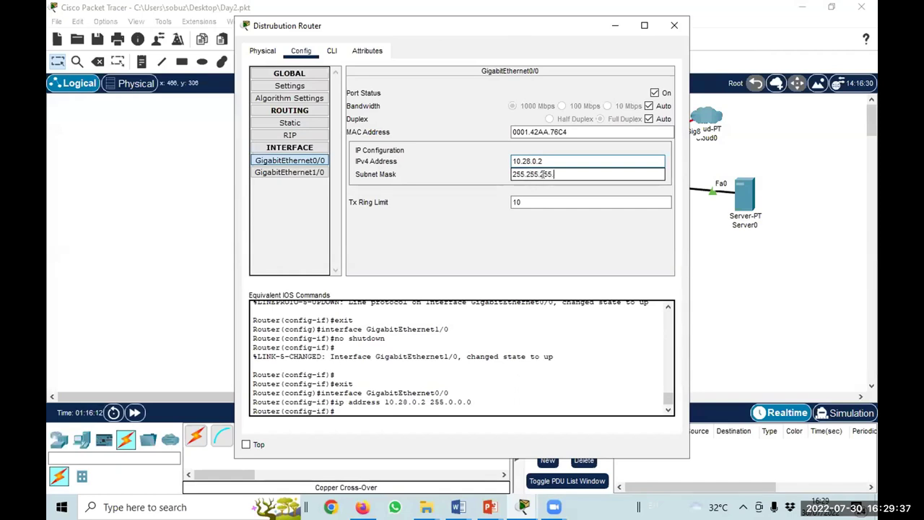
{"action": "type", "text": ".248"}
{"action": "key", "text": "Return"}
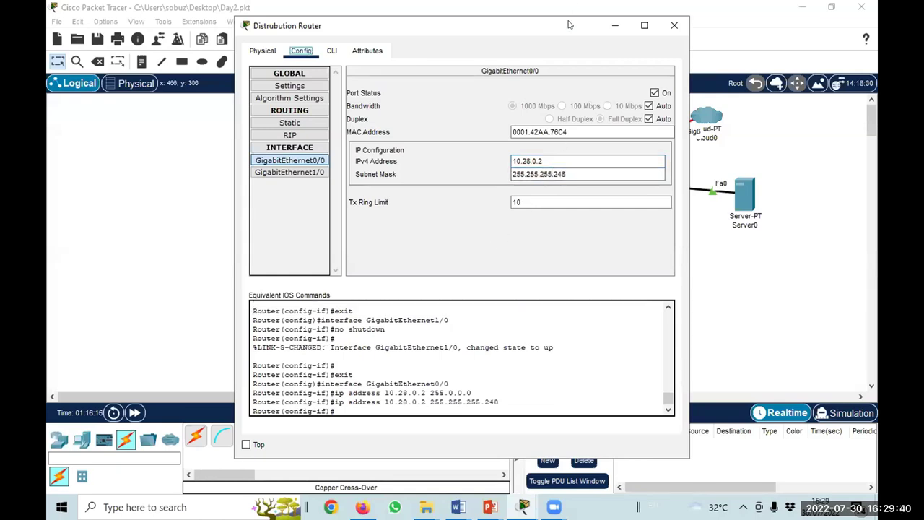
{"action": "left_click", "coordinate": [665, 28]}
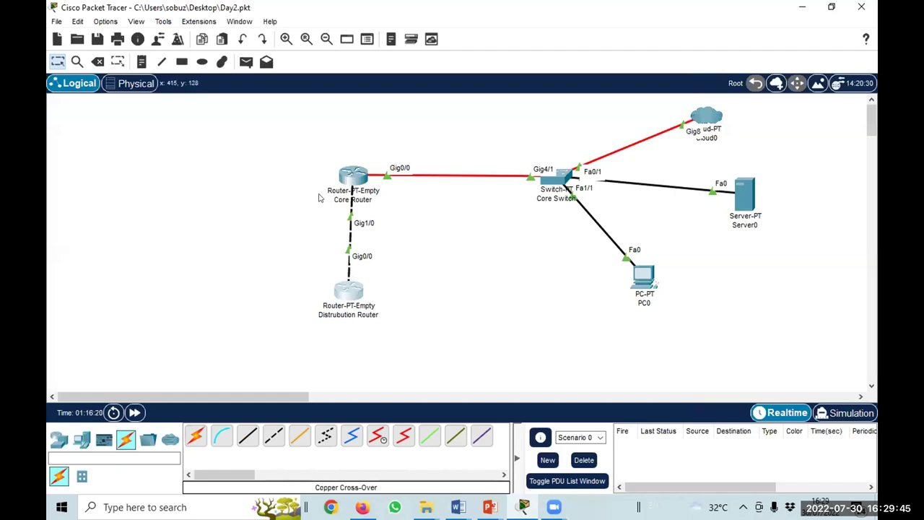
Test connectivity by sending two simple PDUs from the Distrubution Router to the Core Router, and widen the Source column of the PDU list.
{"action": "left_click", "coordinate": [246, 62]}
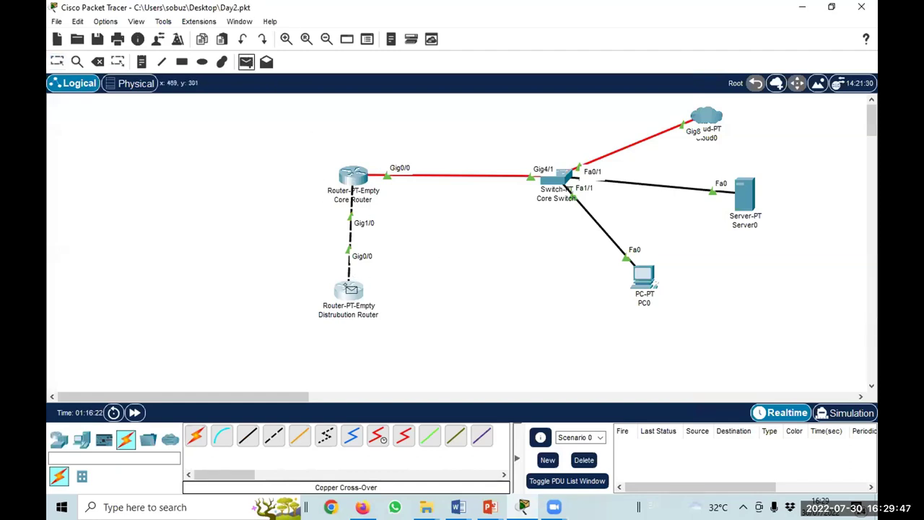
{"action": "left_click", "coordinate": [352, 288]}
{"action": "left_click", "coordinate": [354, 175]}
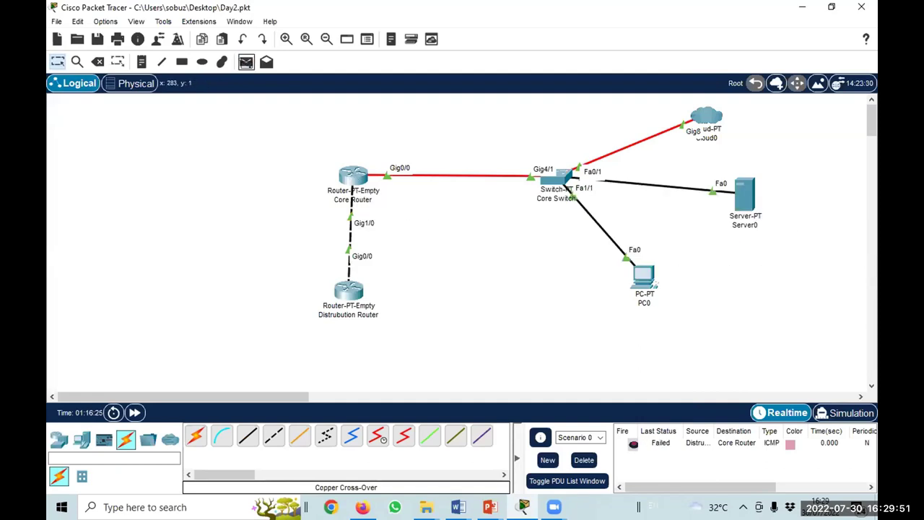
{"action": "left_click", "coordinate": [247, 62]}
{"action": "left_click", "coordinate": [349, 289]}
{"action": "left_click", "coordinate": [353, 177]}
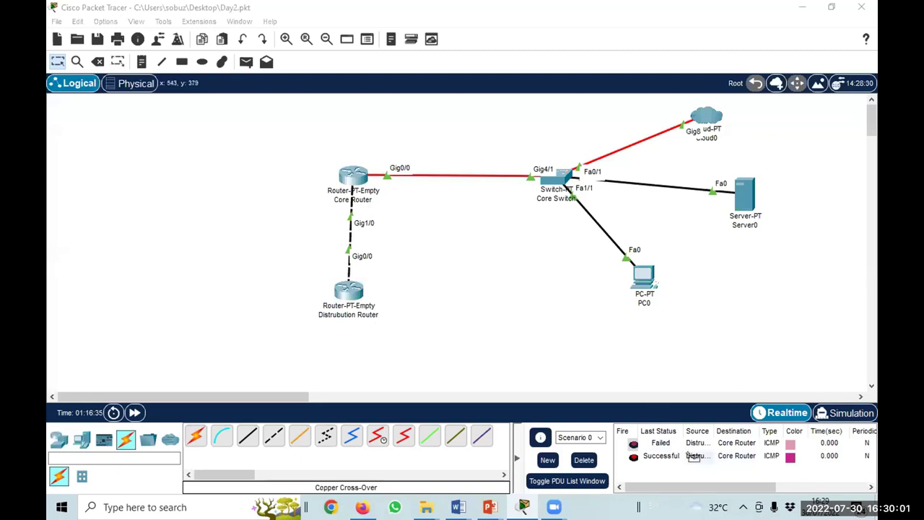
{"action": "left_click_drag", "start_coordinate": [713, 430], "coordinate": [765, 430]}
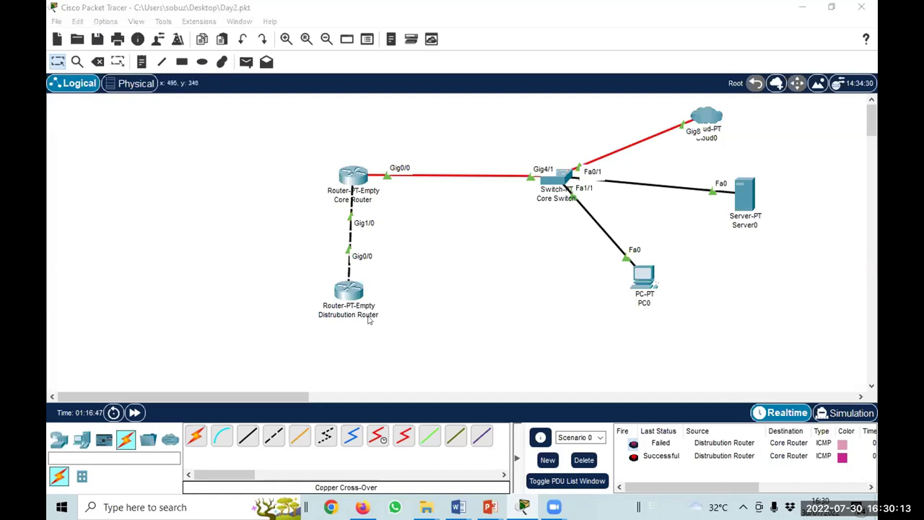
Consult the Basic Campus Network Implementation slide in PowerPoint for the device below the distribution router, and return to Packet Tracer.
{"action": "scroll", "coordinate": [370, 324], "scroll_direction": "down", "scroll_amount": 4}
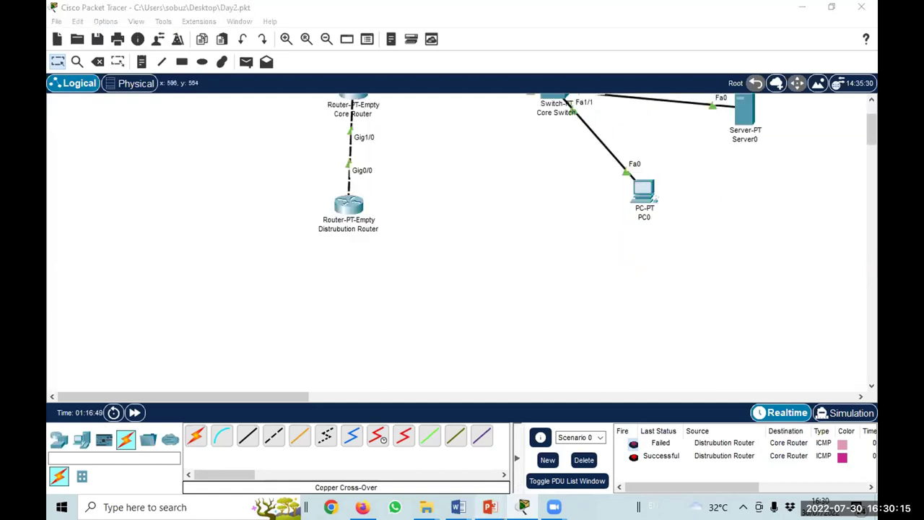
{"action": "key", "text": "alt+Tab"}
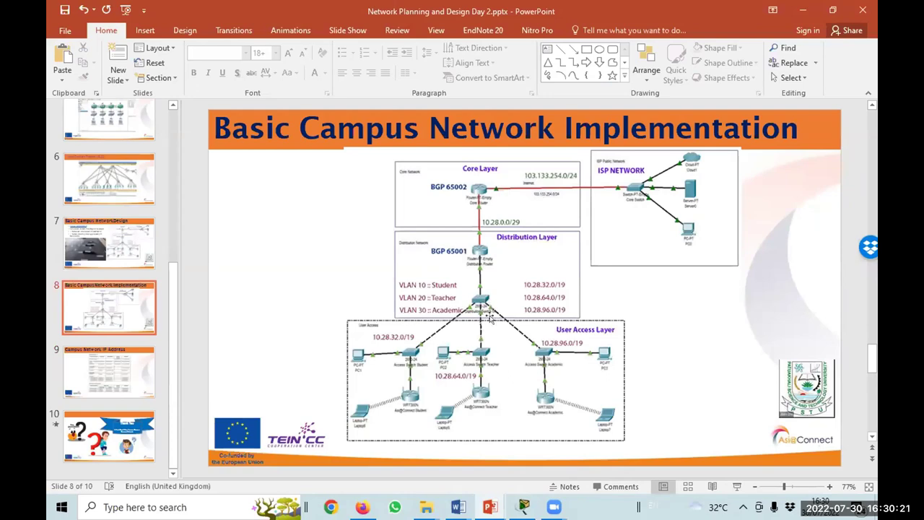
{"action": "left_click", "coordinate": [801, 10]}
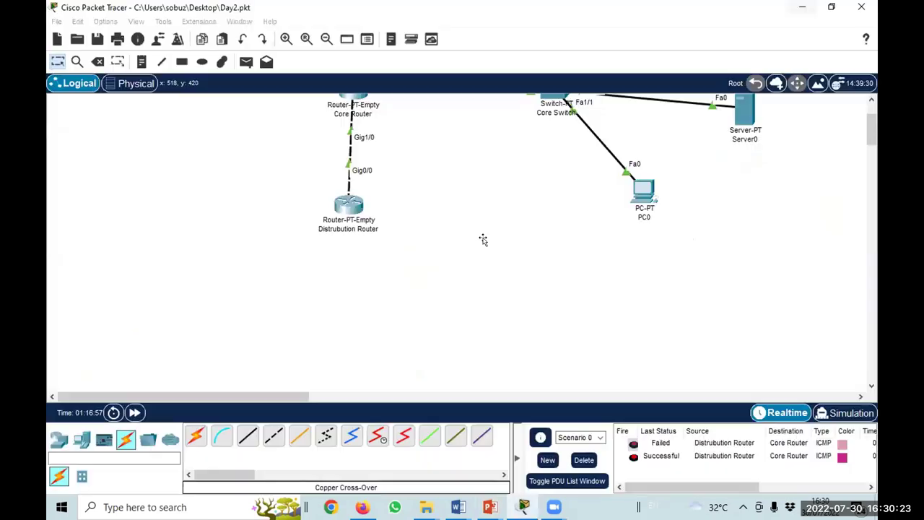
Place a 2950-24 switch in the workspace directly below the Distrubution Router.
{"action": "left_click", "coordinate": [58, 438]}
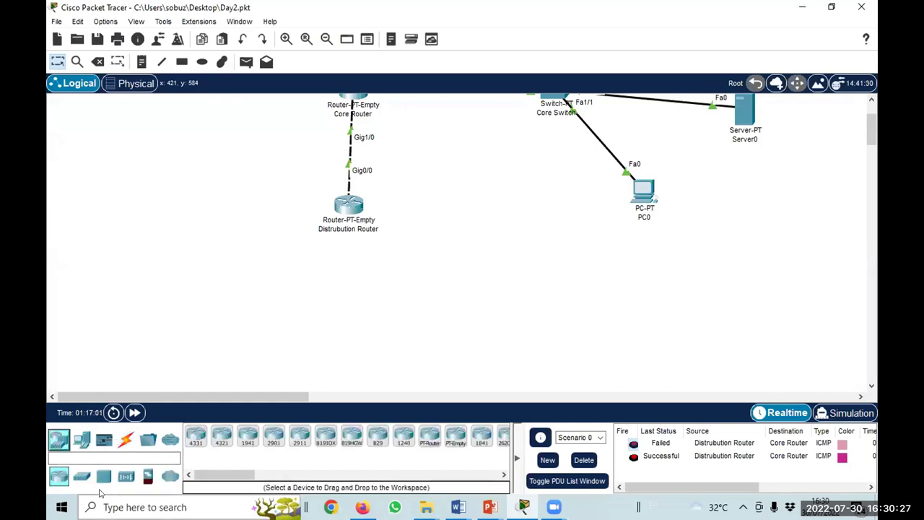
{"action": "left_click", "coordinate": [82, 476]}
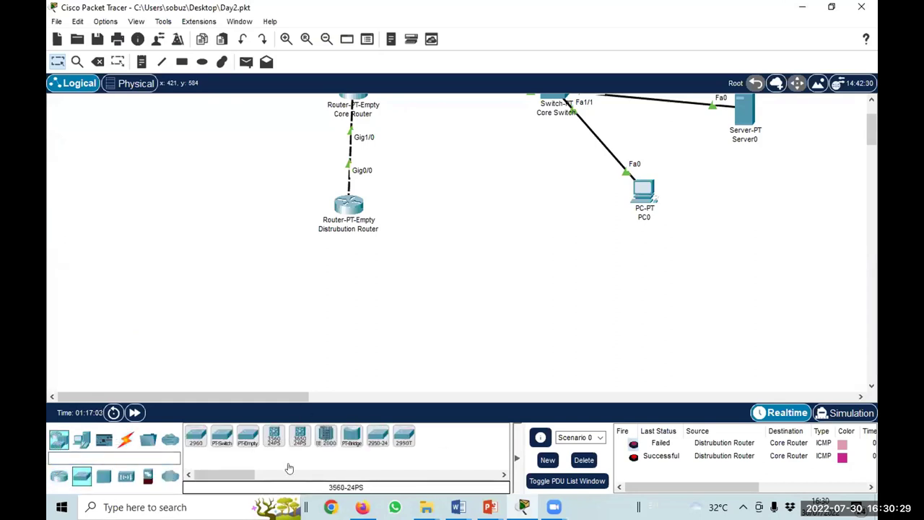
{"action": "left_click", "coordinate": [379, 441]}
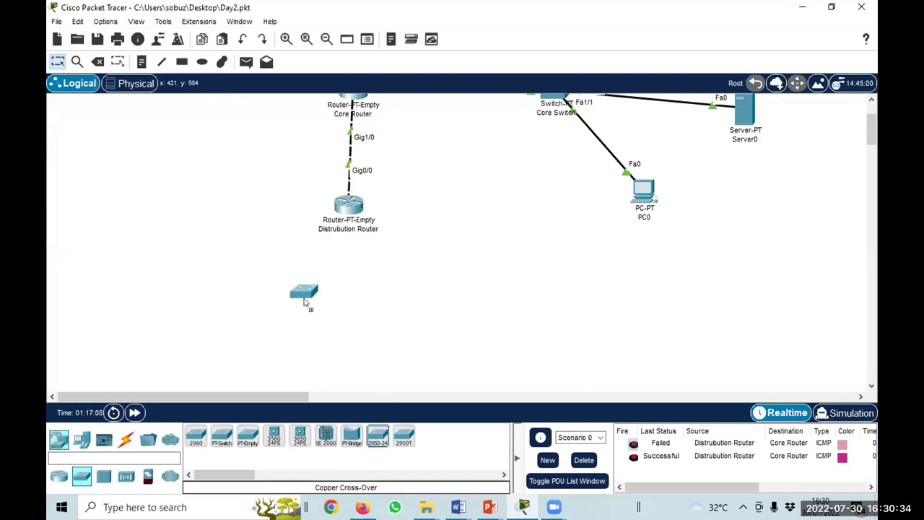
{"action": "left_click", "coordinate": [343, 303]}
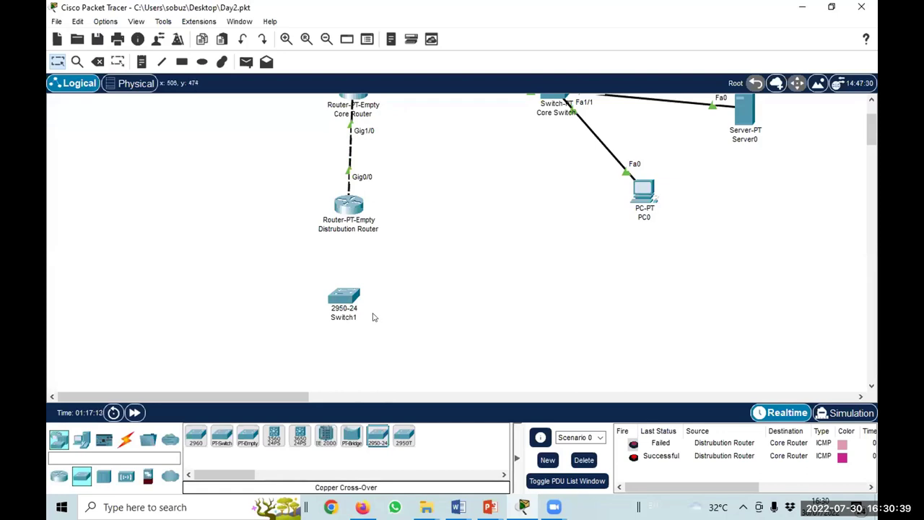
{"action": "scroll", "coordinate": [373, 317], "scroll_direction": "down", "scroll_amount": 1}
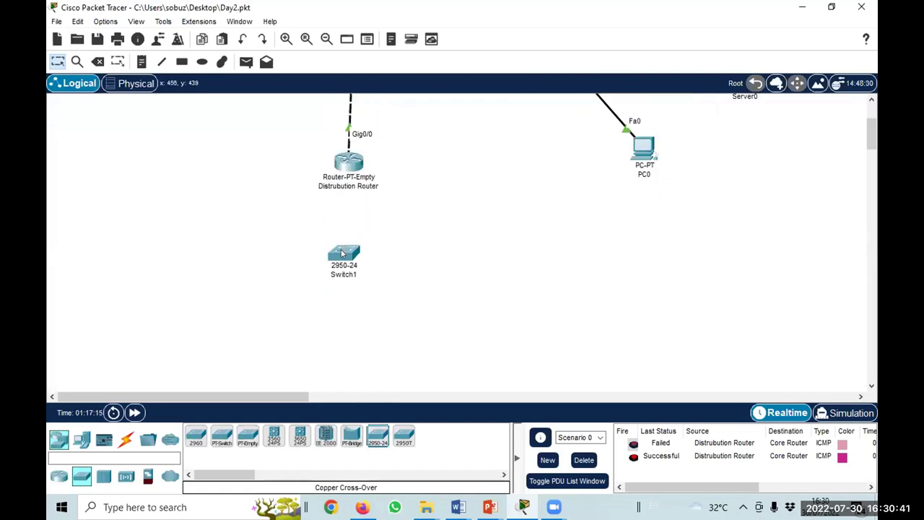
Inspect the new 2950-24 switch's port list and physical device view, and dismiss its window.
{"action": "mouse_move", "coordinate": [343, 253]}
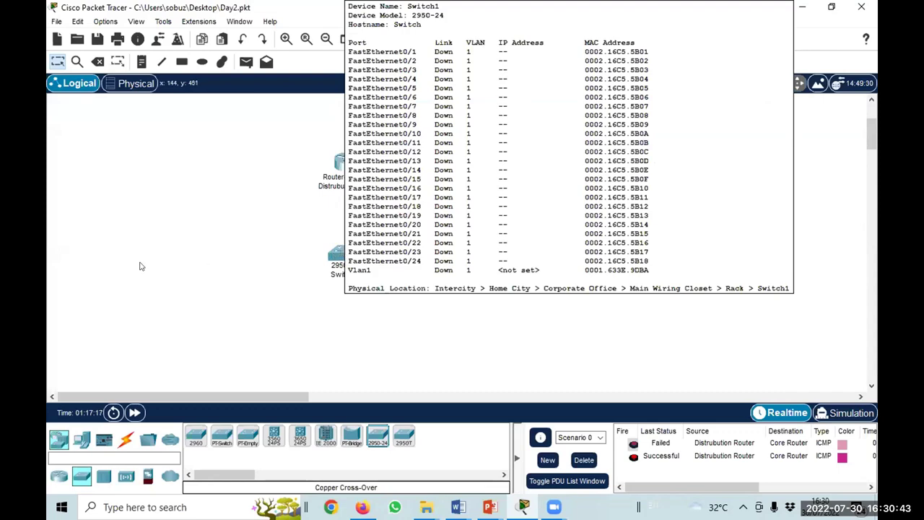
{"action": "left_click", "coordinate": [345, 256]}
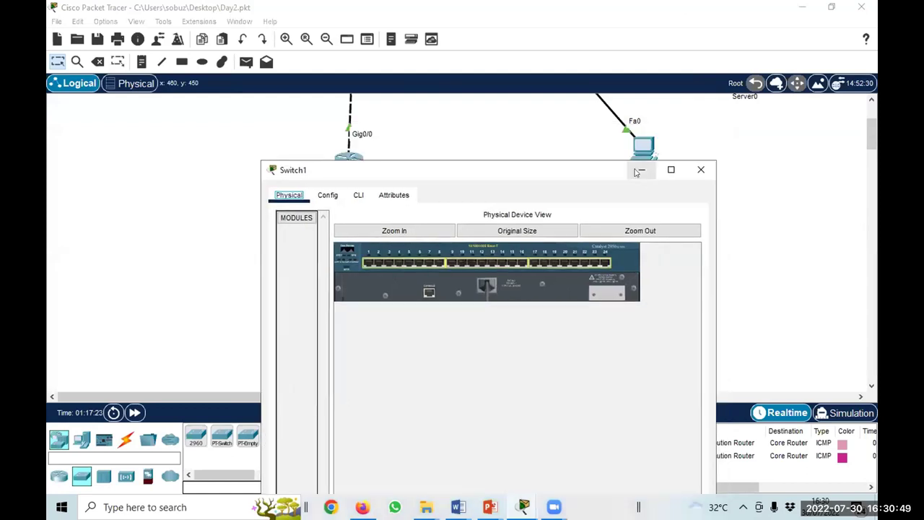
{"action": "left_click", "coordinate": [650, 168]}
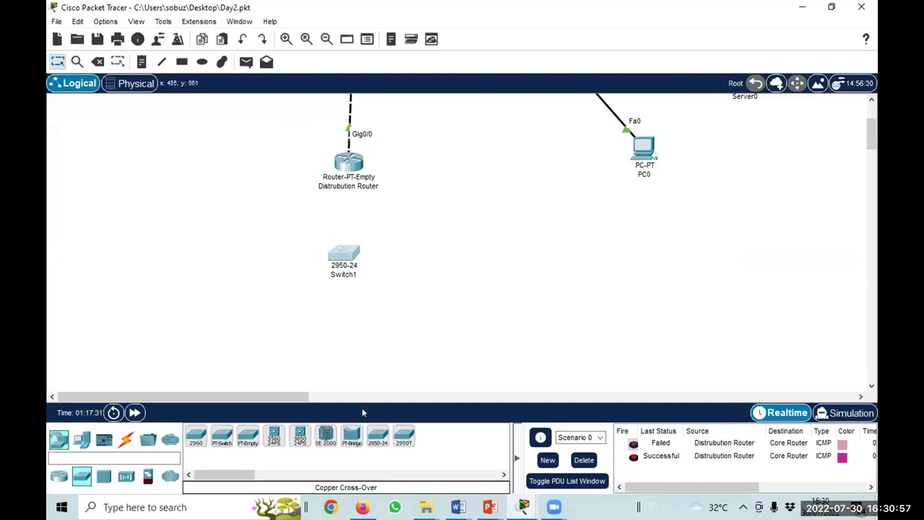
Connect the Distrubution Router's GigabitEthernet1/0 to the 2950-24 switch's FastEthernet0/1 with a copper straight-through cable.
{"action": "left_click", "coordinate": [126, 437]}
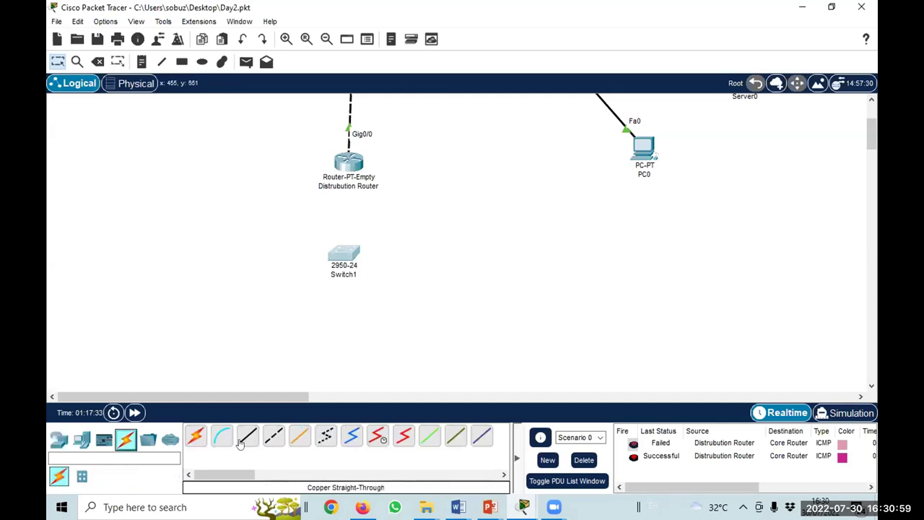
{"action": "left_click", "coordinate": [243, 440]}
{"action": "left_click", "coordinate": [349, 161]}
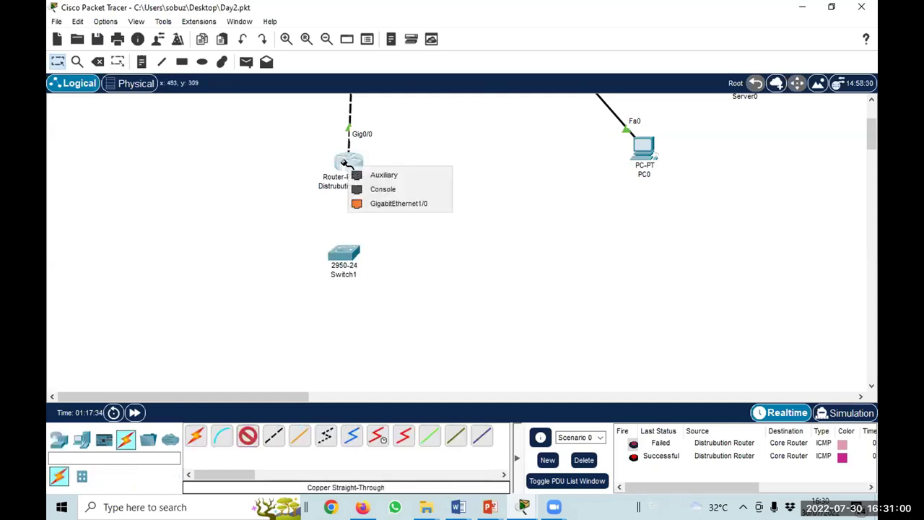
{"action": "left_click", "coordinate": [409, 203]}
{"action": "left_click", "coordinate": [343, 252]}
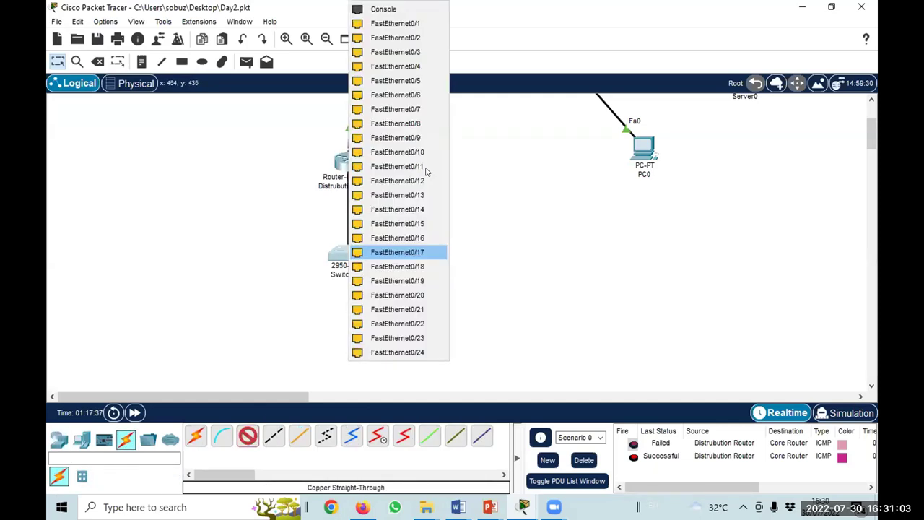
{"action": "left_click", "coordinate": [406, 25]}
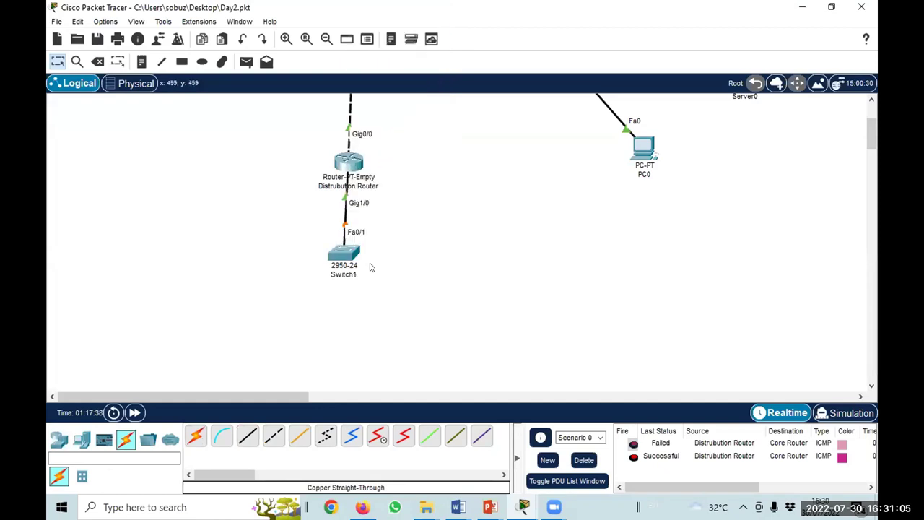
Review the FastEthernet0/1 port settings in Switch1's configuration and close the window.
{"action": "left_click", "coordinate": [354, 259]}
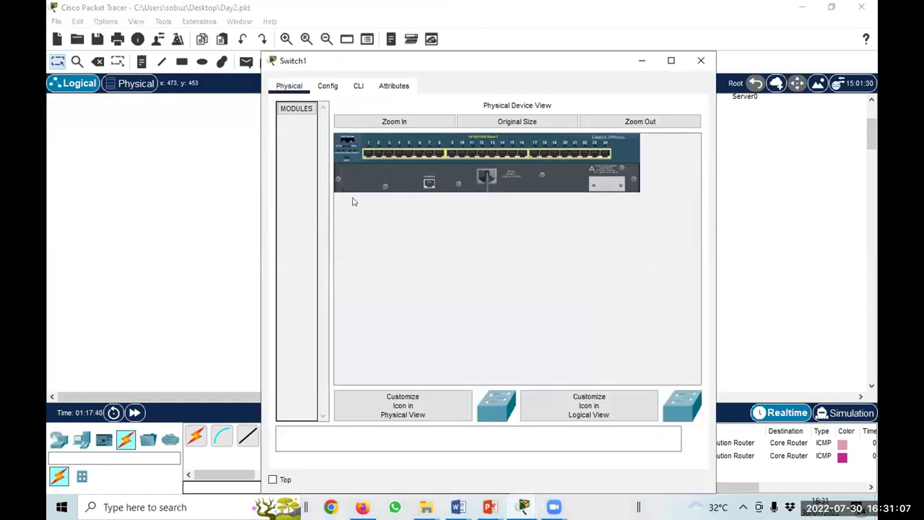
{"action": "left_click_drag", "start_coordinate": [325, 64], "coordinate": [364, 188]}
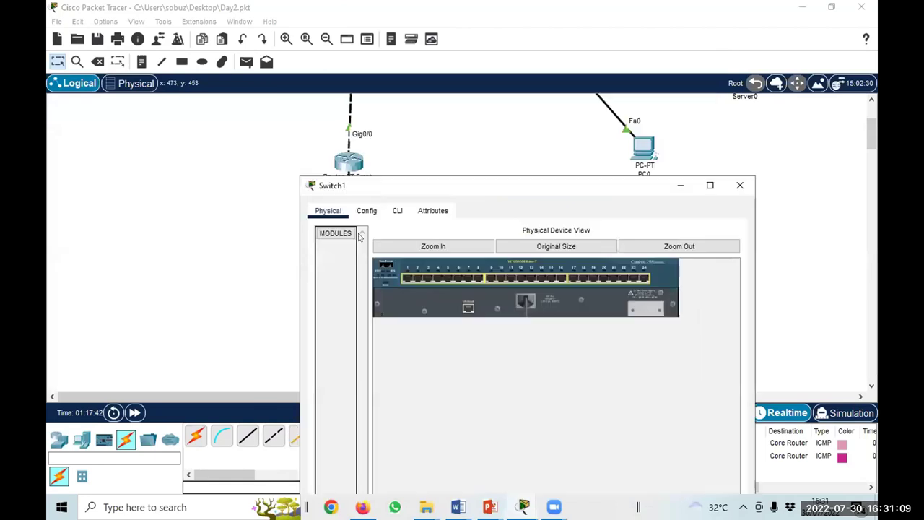
{"action": "left_click", "coordinate": [366, 210]}
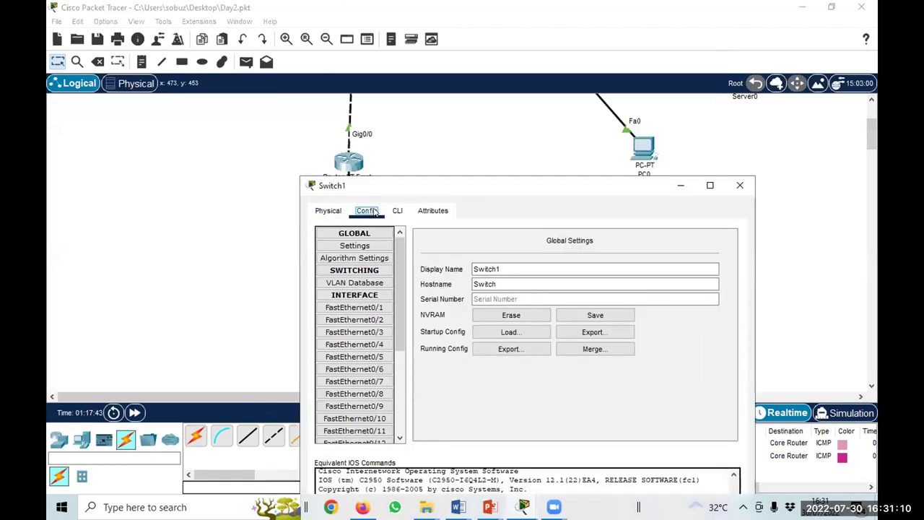
{"action": "left_click", "coordinate": [353, 307]}
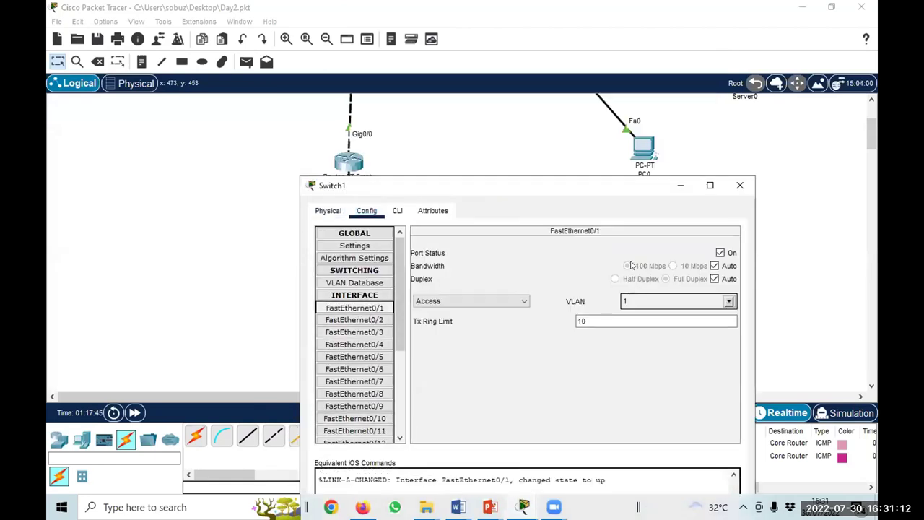
{"action": "left_click", "coordinate": [737, 185]}
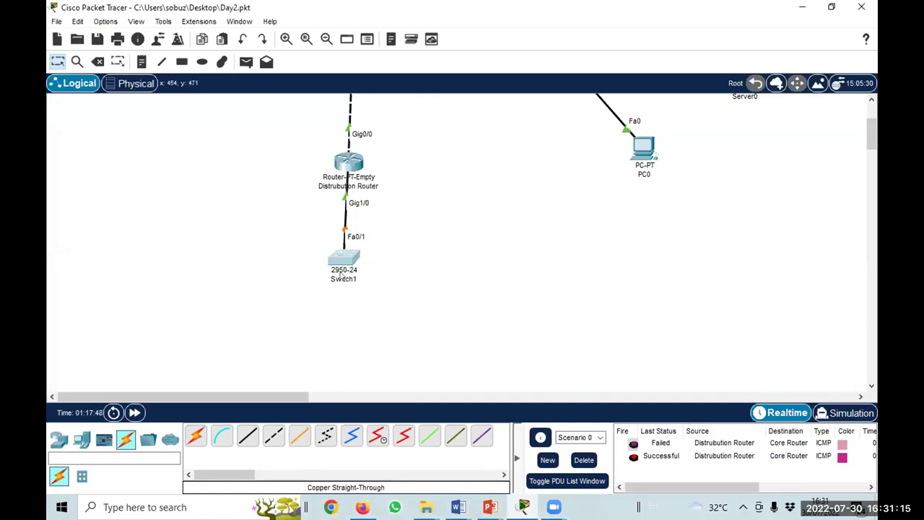
Check the distribution layer on the Basic Campus Network Implementation slide in PowerPoint, then return to Packet Tracer.
{"action": "left_click", "coordinate": [490, 506]}
{"action": "left_click", "coordinate": [402, 455]}
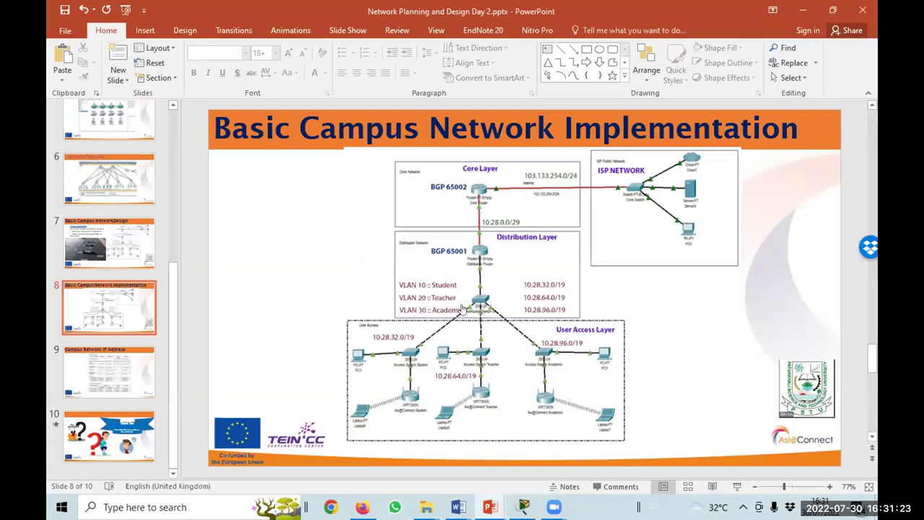
{"action": "left_click", "coordinate": [801, 10]}
Rename the 2950-24 switch below the Distrubution Router as Distribution Switch.
{"action": "left_click", "coordinate": [345, 278]}
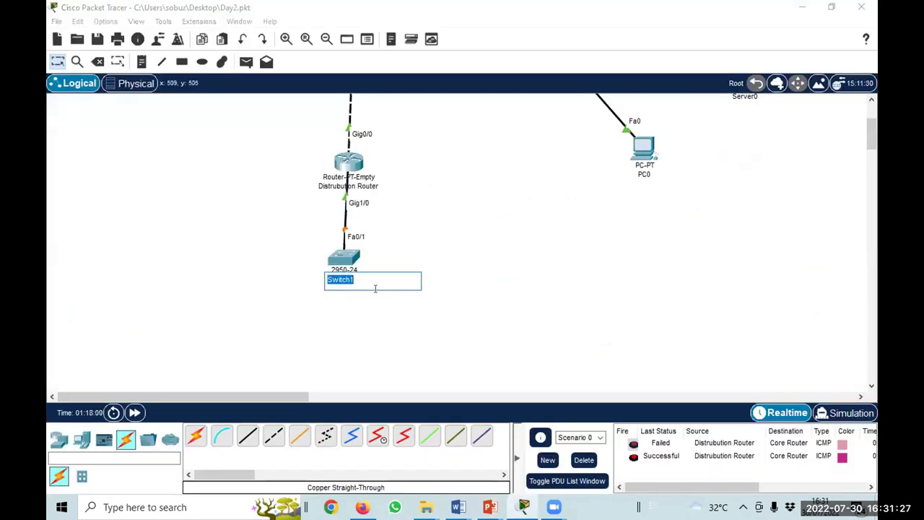
{"action": "type", "text": "Dist"}
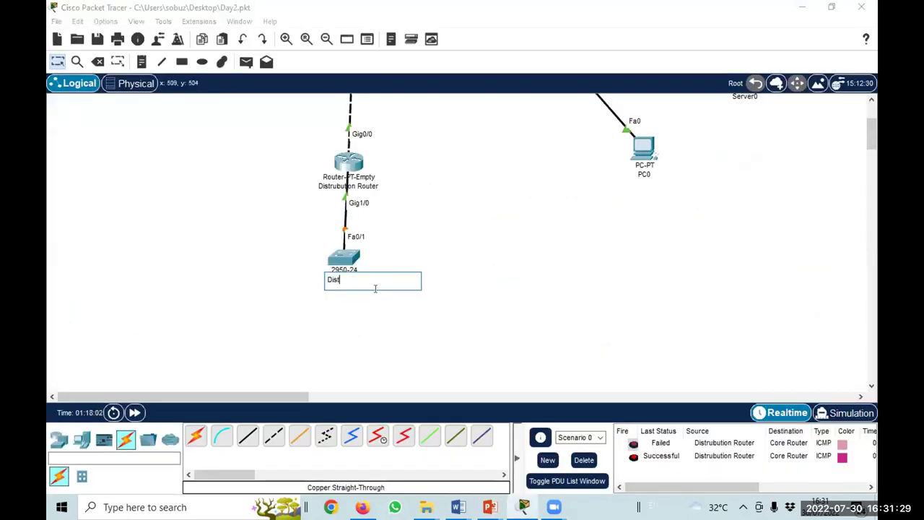
{"action": "type", "text": "ribution Sw"}
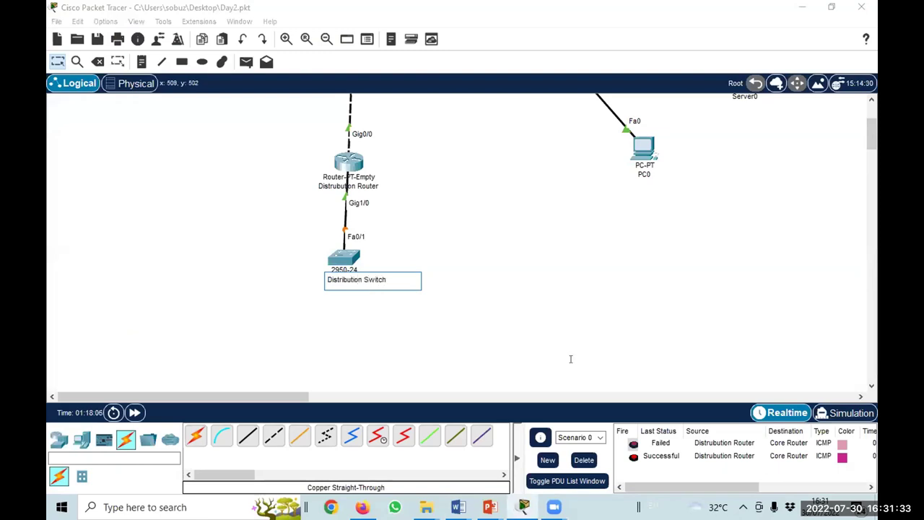
{"action": "type", "text": "itch"}
{"action": "key", "text": "Return"}
Consult the VLANs and user access layer in PowerPoint's campus network diagram and return to Packet Tracer.
{"action": "scroll", "coordinate": [509, 308], "scroll_direction": "down", "scroll_amount": 1}
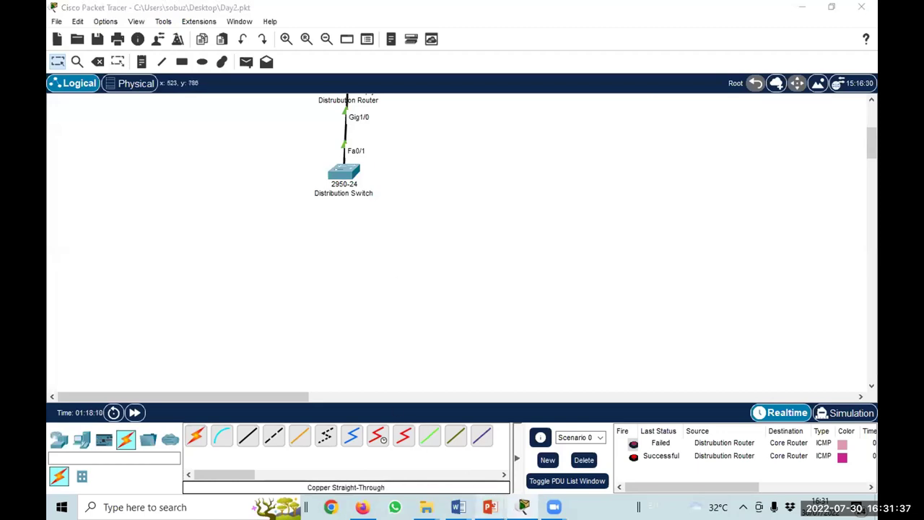
{"action": "left_click", "coordinate": [457, 507]}
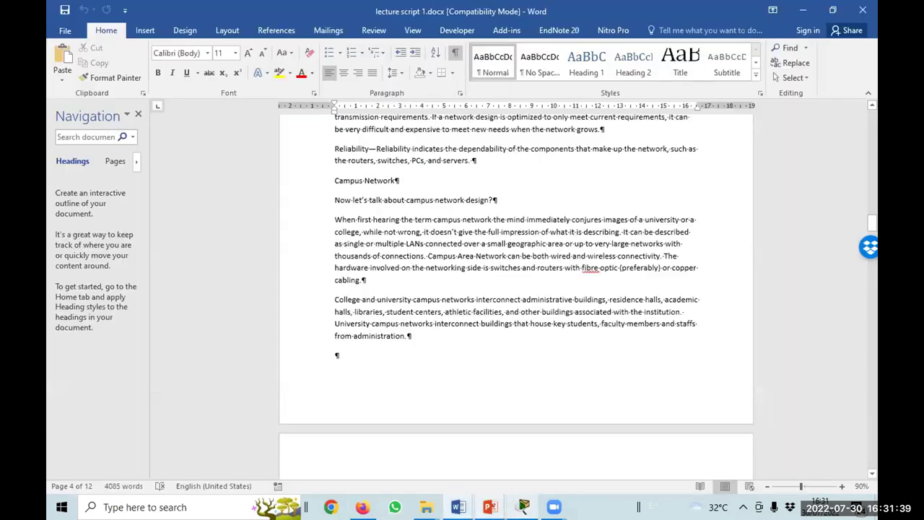
{"action": "key", "text": "alt+Tab"}
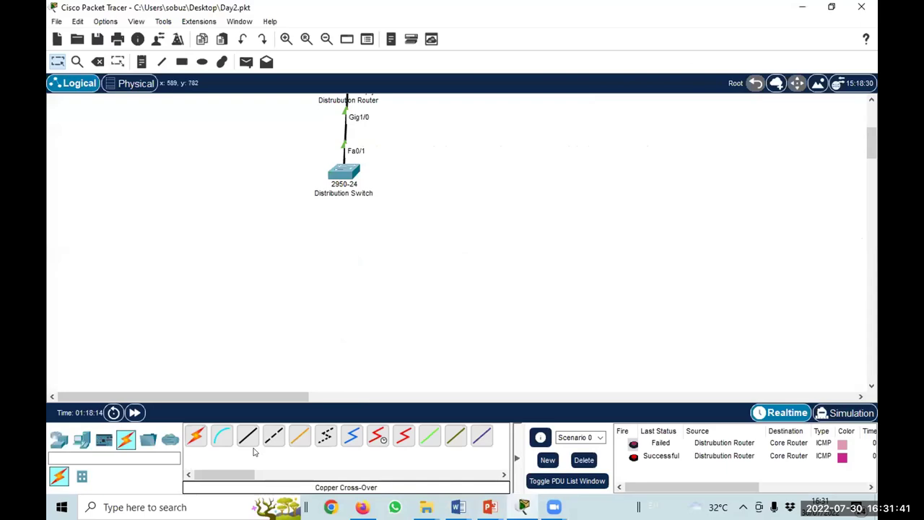
{"action": "mouse_move", "coordinate": [489, 507]}
{"action": "left_click", "coordinate": [383, 455]}
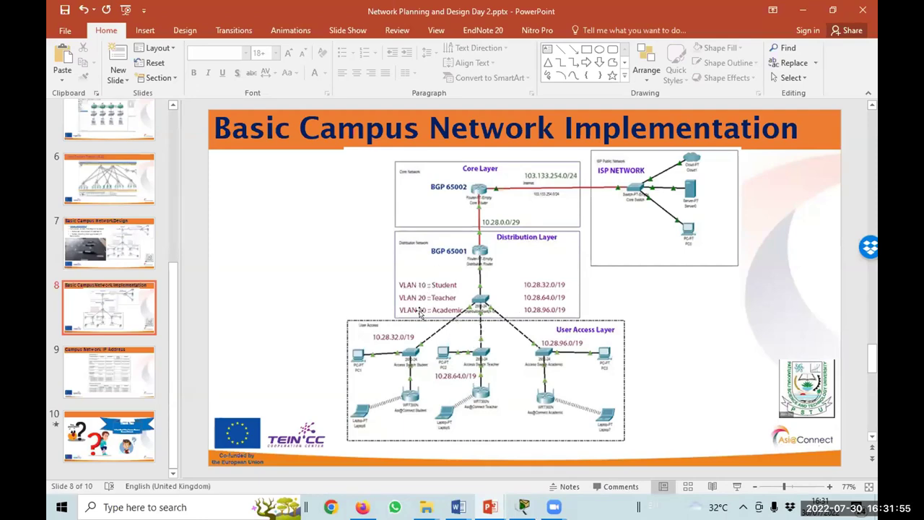
{"action": "left_click", "coordinate": [796, 10]}
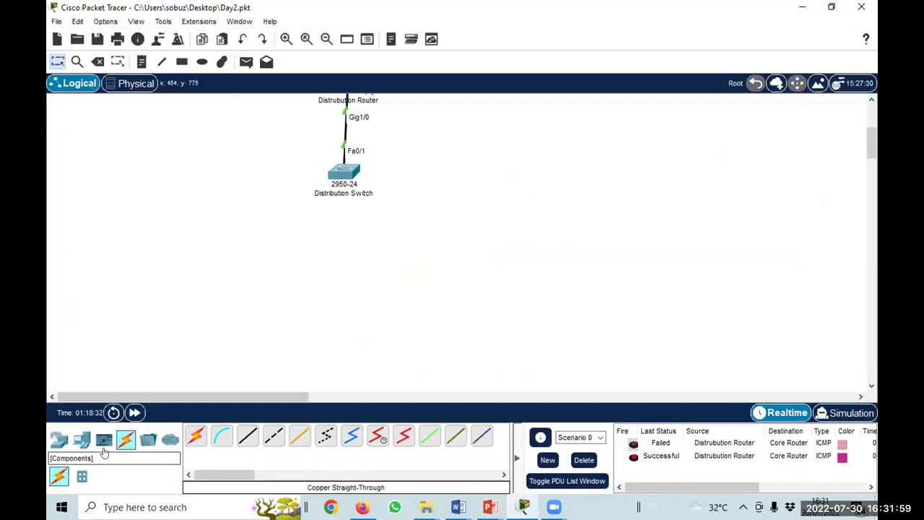
Place three 2950-24 switches side by side in a row below the Distribution Switch.
{"action": "left_click", "coordinate": [81, 440]}
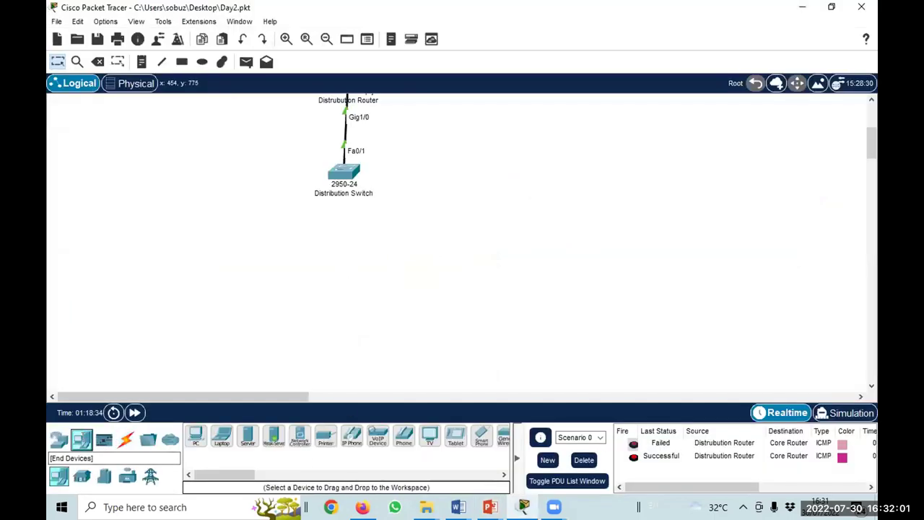
{"action": "left_click", "coordinate": [59, 439]}
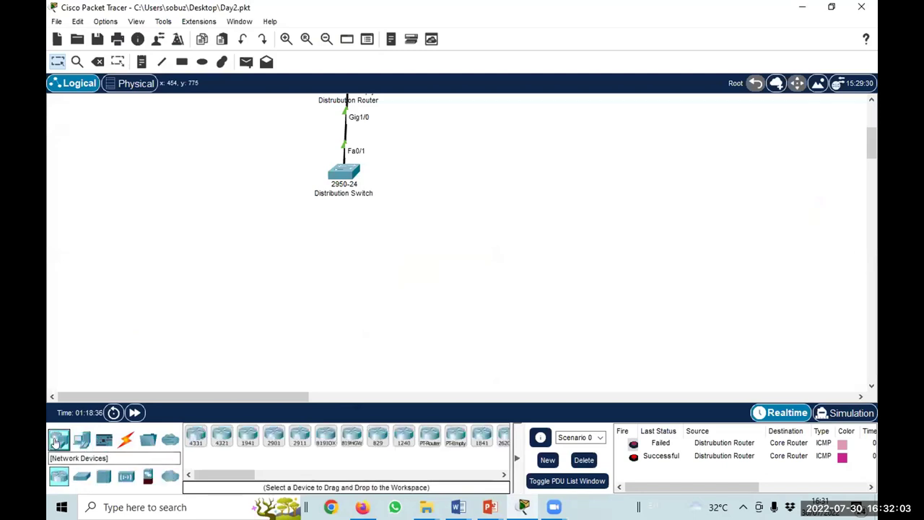
{"action": "left_click", "coordinate": [81, 476]}
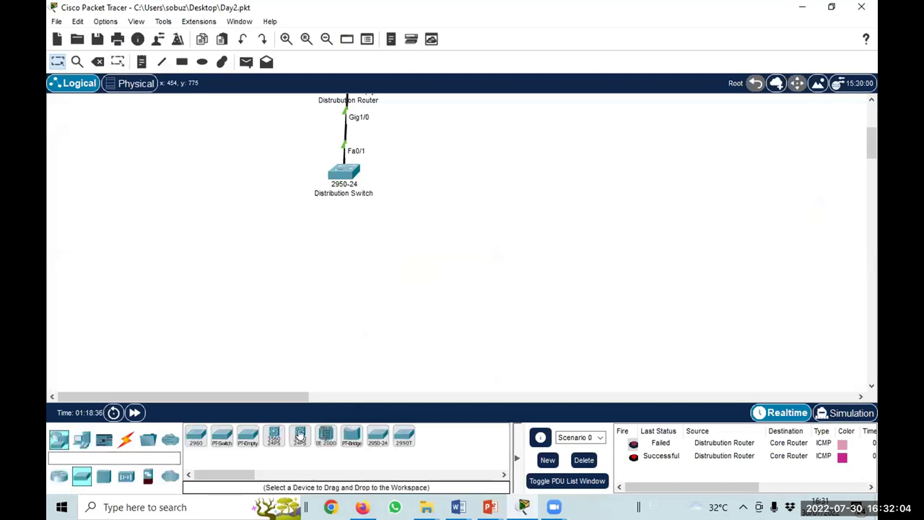
{"action": "left_click", "coordinate": [375, 438]}
{"action": "left_click", "coordinate": [177, 274]}
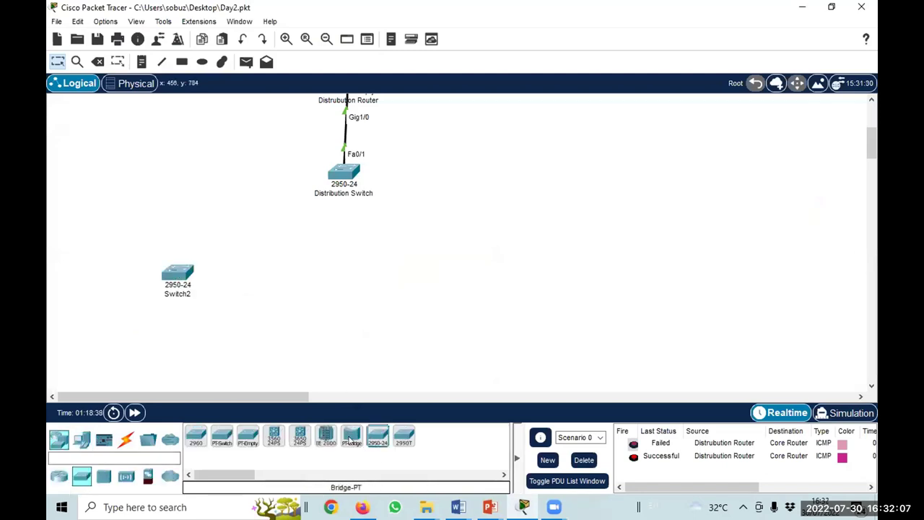
{"action": "left_click_drag", "start_coordinate": [375, 441], "coordinate": [321, 283]}
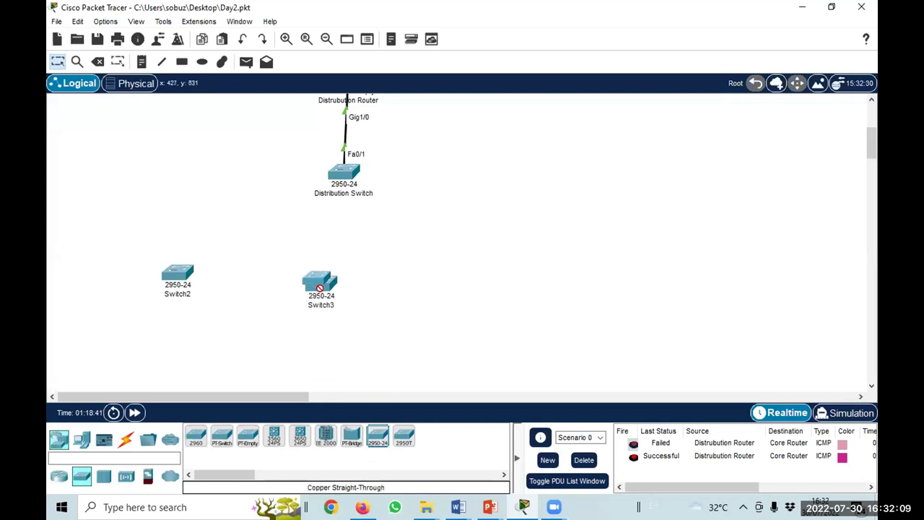
{"action": "left_click_drag", "start_coordinate": [376, 436], "coordinate": [506, 292]}
Rename the three access switches, from left to right, as student, teacher and academic.
{"action": "left_click", "coordinate": [173, 292]}
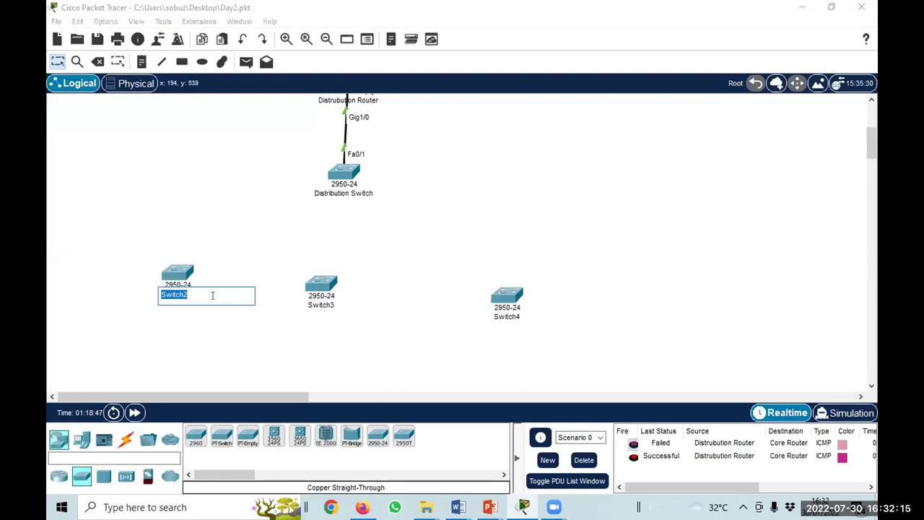
{"action": "type", "text": "student"}
{"action": "left_click", "coordinate": [316, 306]}
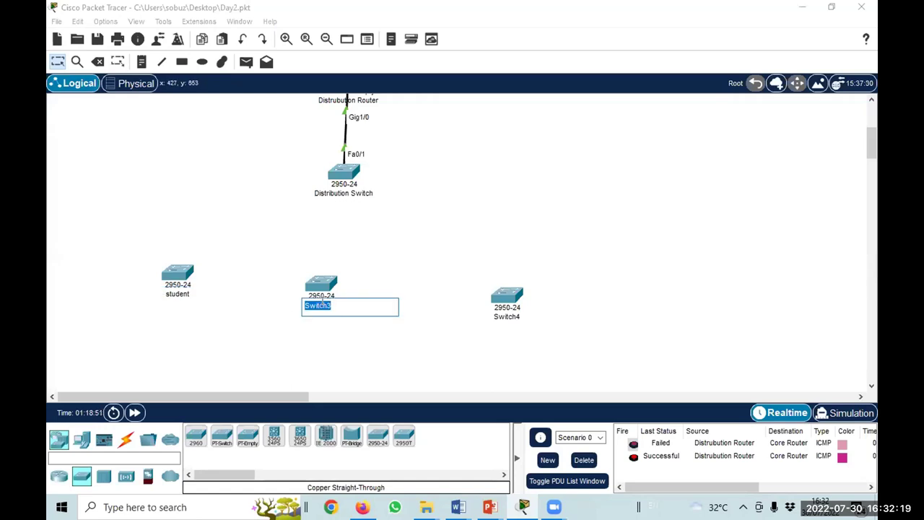
{"action": "type", "text": "teacher"}
{"action": "left_click", "coordinate": [508, 316]}
{"action": "type", "text": "aca"}
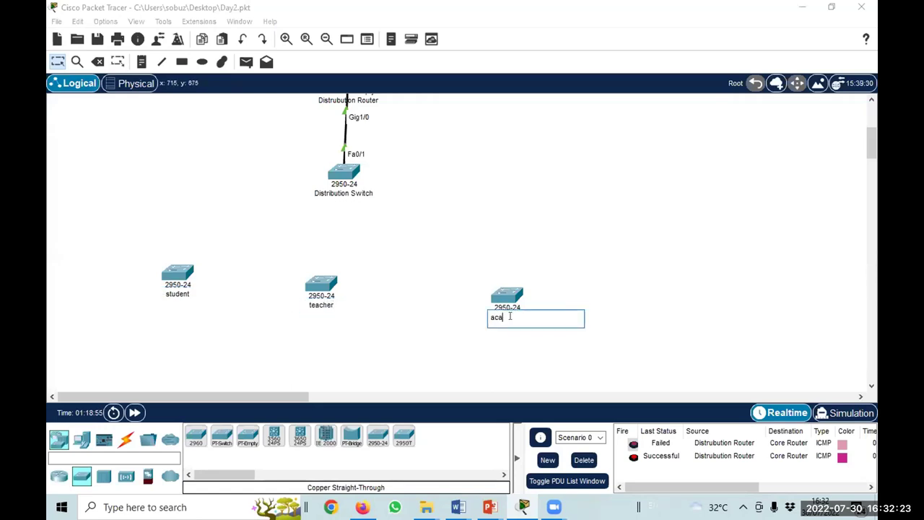
{"action": "type", "text": "demic"}
{"action": "left_click", "coordinate": [480, 266]}
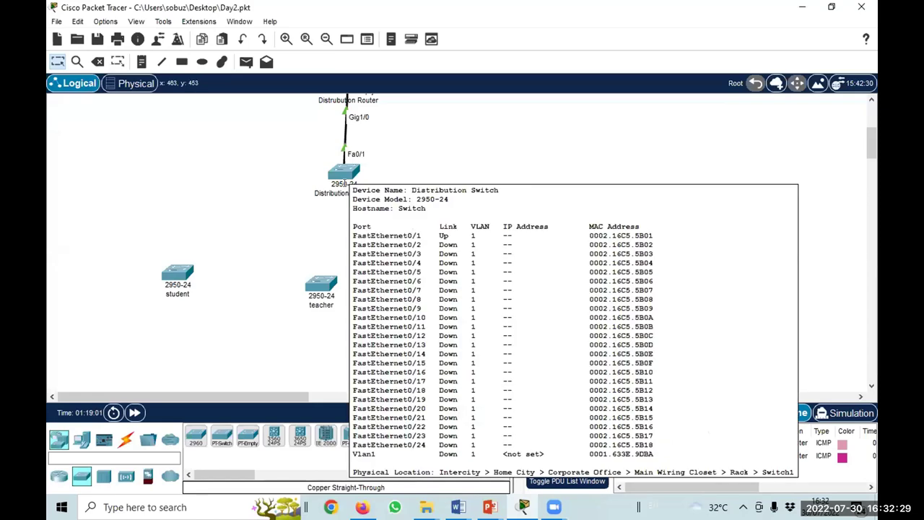
Inspect the Distribution Switch's ports in its physical device view and minimize its window.
{"action": "left_click", "coordinate": [345, 177]}
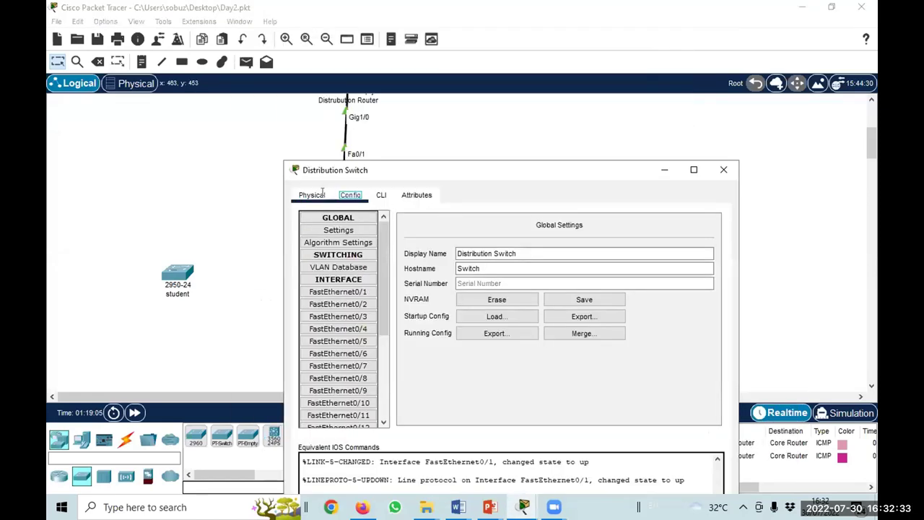
{"action": "left_click", "coordinate": [322, 194]}
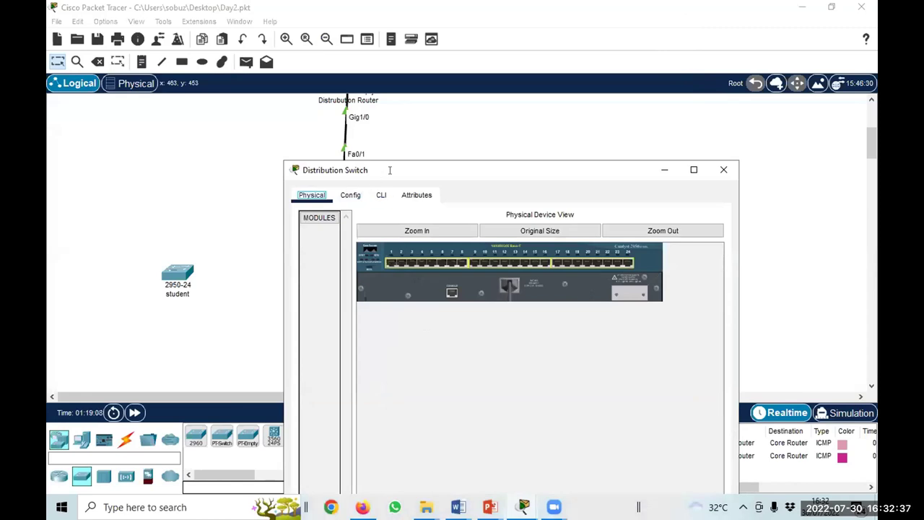
{"action": "left_click_drag", "start_coordinate": [389, 170], "coordinate": [394, 208]}
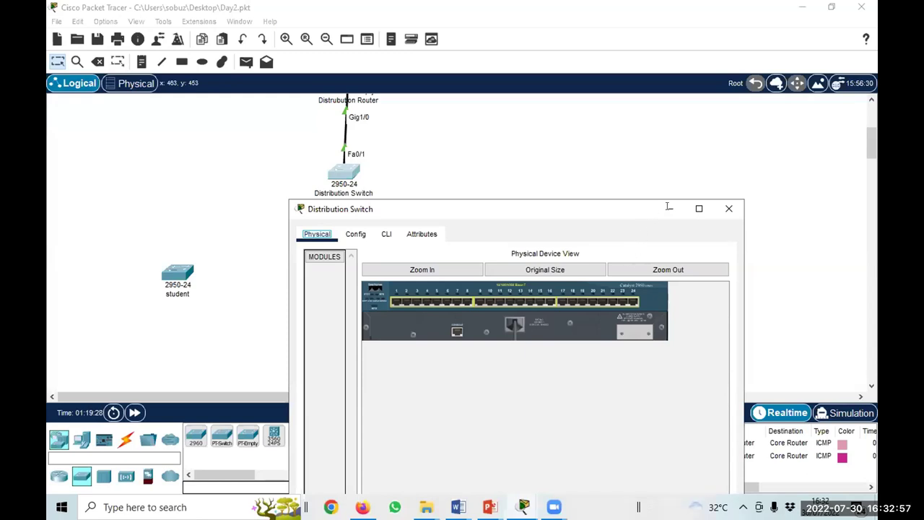
{"action": "left_click", "coordinate": [668, 208]}
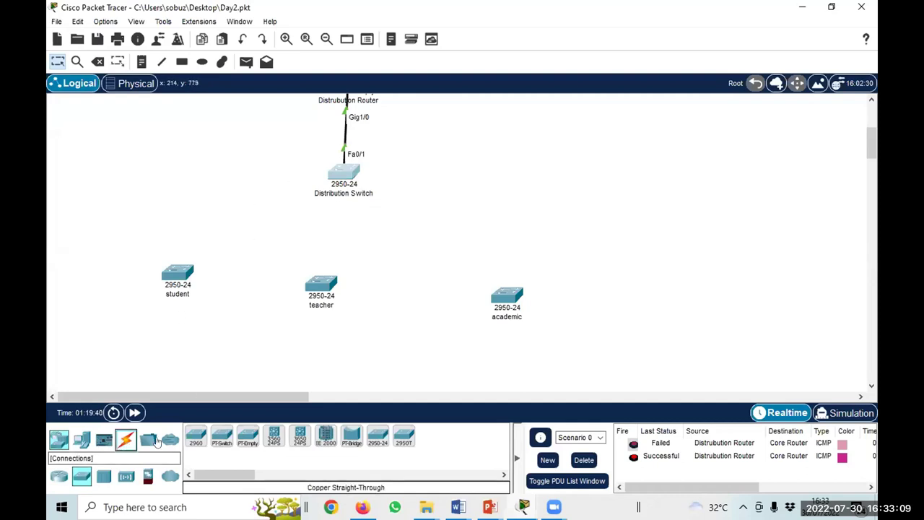
Connect the Distribution Switch's FastEthernet0/2 to the student switch's FastEthernet0/1 with a copper cross-over cable.
{"action": "left_click", "coordinate": [126, 439]}
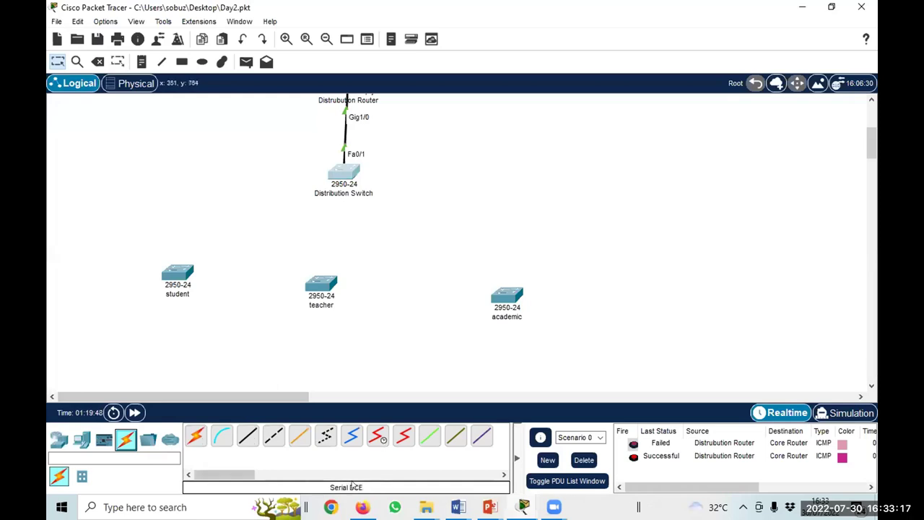
{"action": "left_click", "coordinate": [274, 436]}
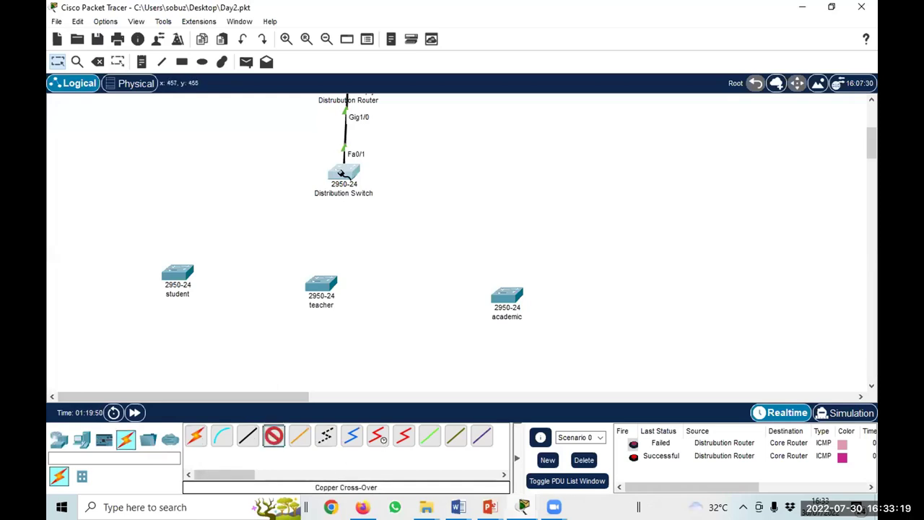
{"action": "left_click", "coordinate": [343, 173]}
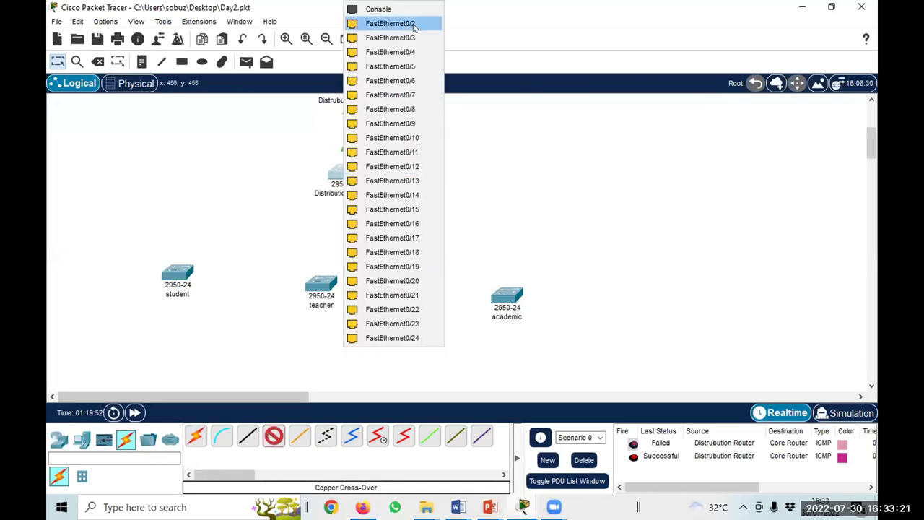
{"action": "left_click", "coordinate": [414, 24]}
{"action": "left_click", "coordinate": [178, 271]}
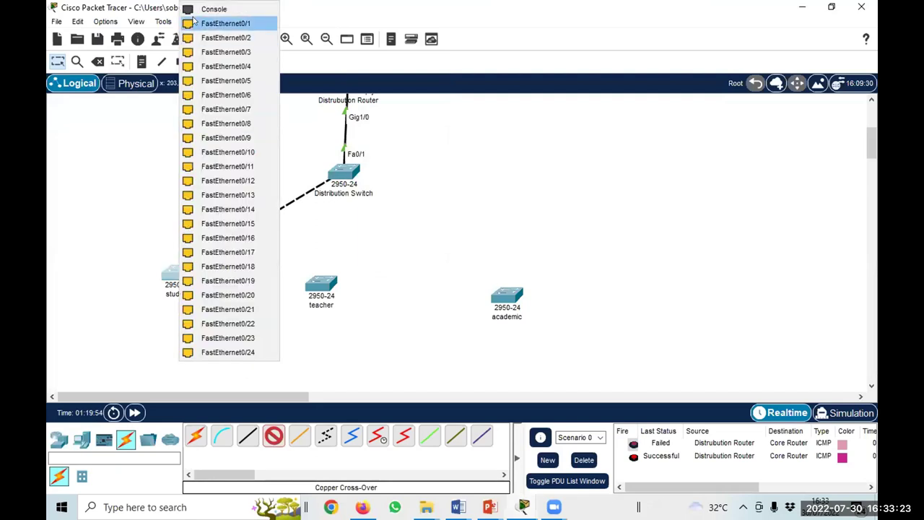
{"action": "left_click", "coordinate": [193, 22]}
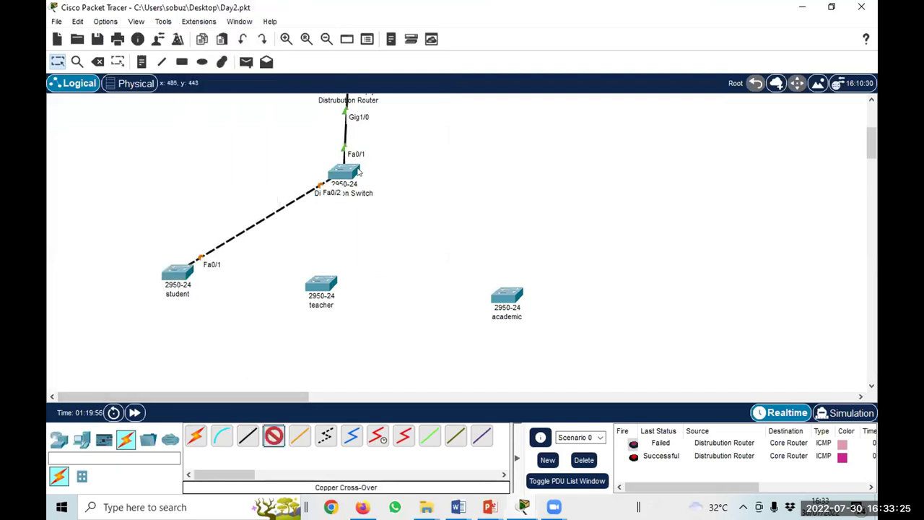
Connect the Distribution Switch's FastEthernet0/7 to the teacher switch's FastEthernet0/1 with a copper cross-over cable.
{"action": "left_click", "coordinate": [352, 173]}
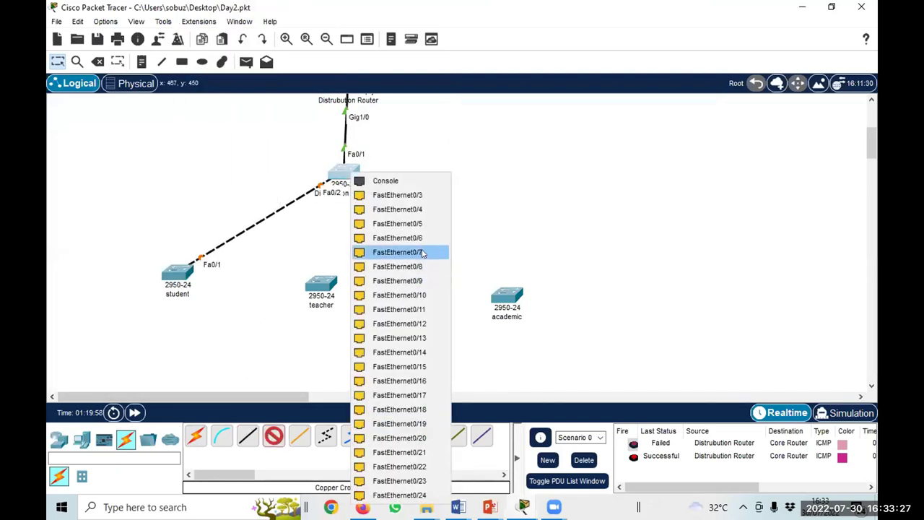
{"action": "left_click", "coordinate": [422, 253]}
{"action": "left_click", "coordinate": [321, 284]}
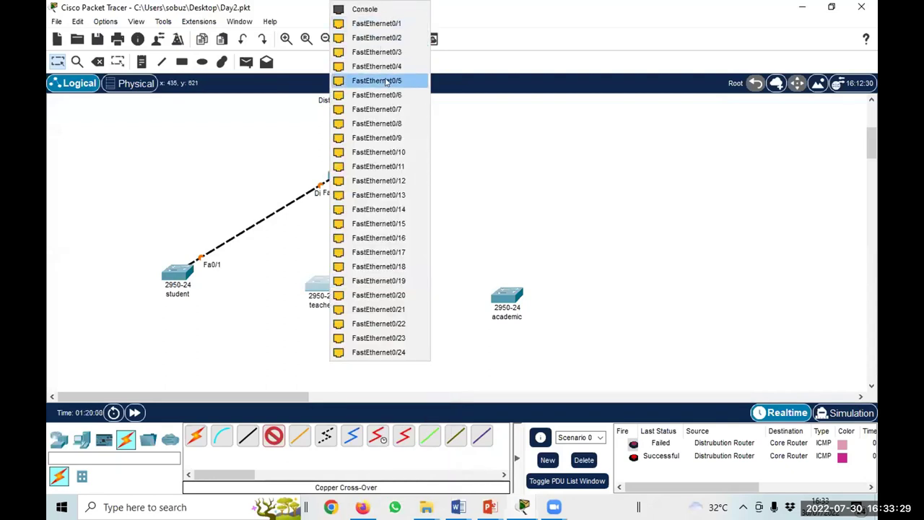
{"action": "left_click", "coordinate": [395, 23]}
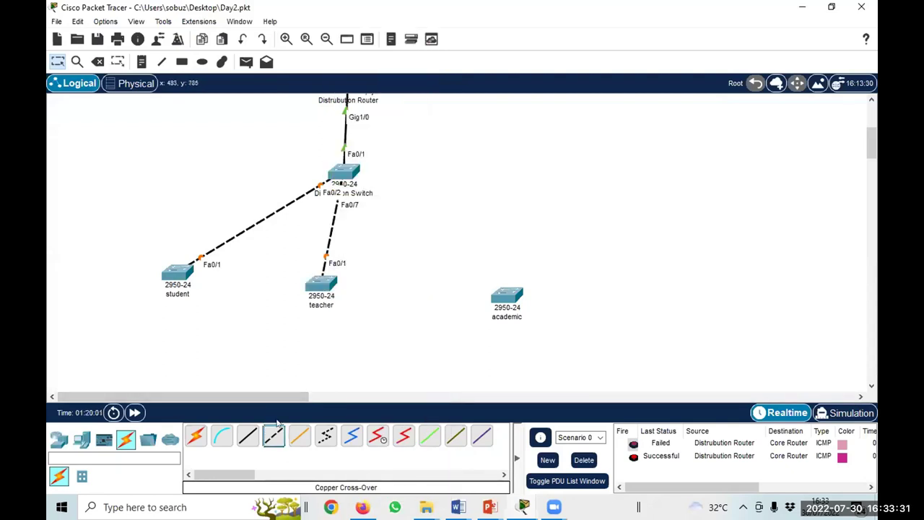
Connect the Distribution Switch's FastEthernet0/12 to the academic switch's FastEthernet0/1 with a copper cross-over cable.
{"action": "left_click", "coordinate": [274, 435]}
{"action": "left_click", "coordinate": [343, 172]}
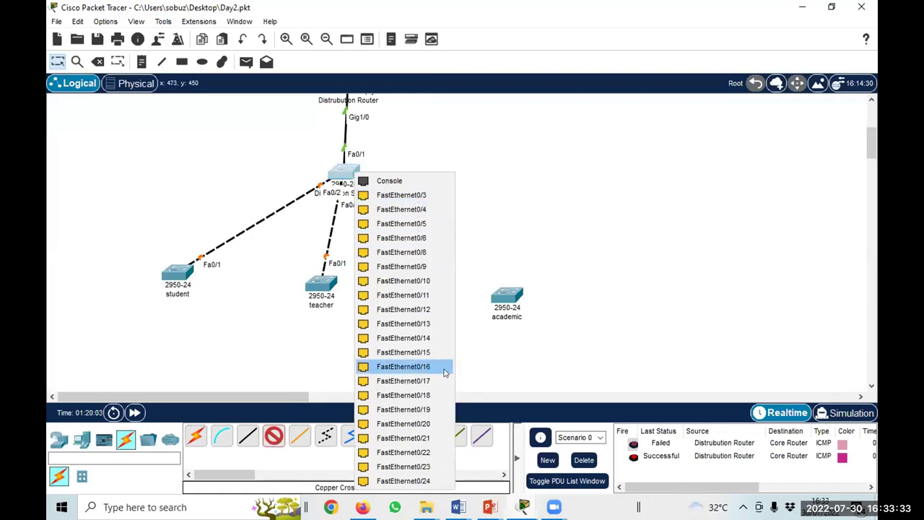
{"action": "left_click", "coordinate": [429, 309]}
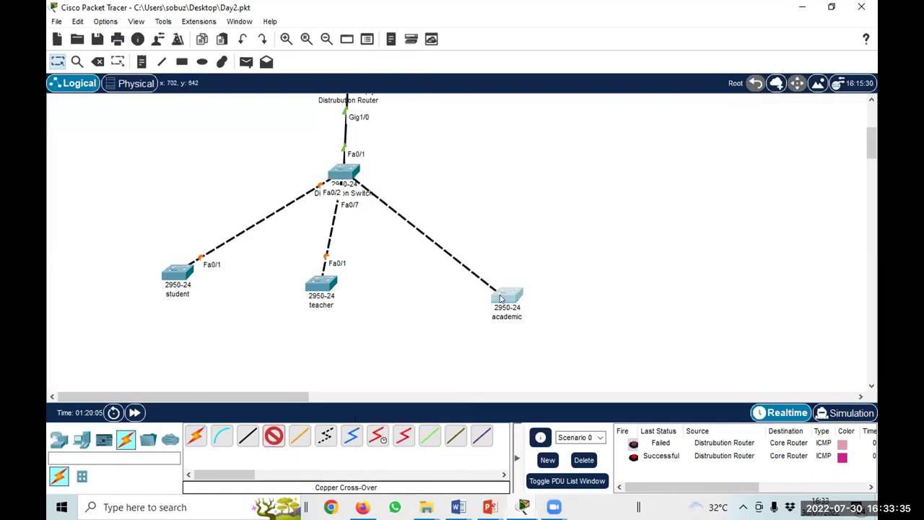
{"action": "left_click", "coordinate": [501, 299]}
{"action": "left_click", "coordinate": [546, 22]}
Place three PCs in the workspace, one below each of the student, teacher and academic switches.
{"action": "scroll", "coordinate": [382, 311], "scroll_direction": "down", "scroll_amount": 1}
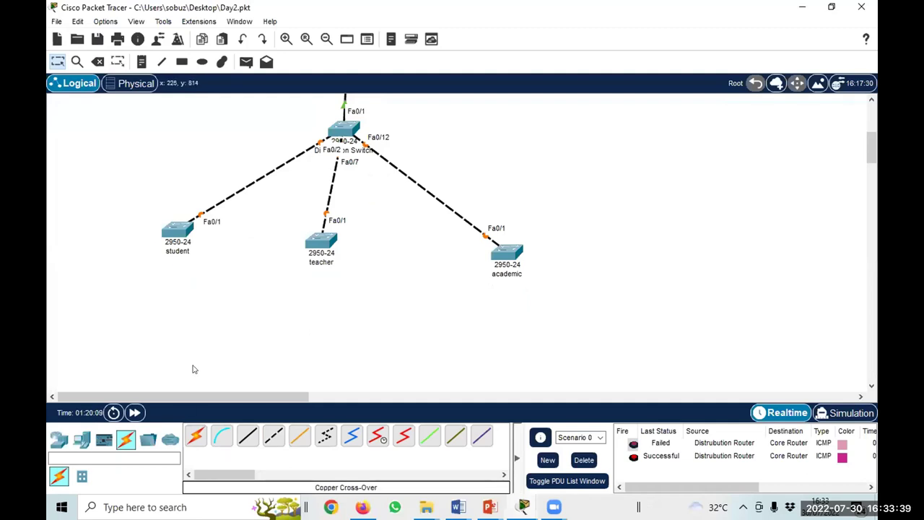
{"action": "left_click", "coordinate": [60, 440]}
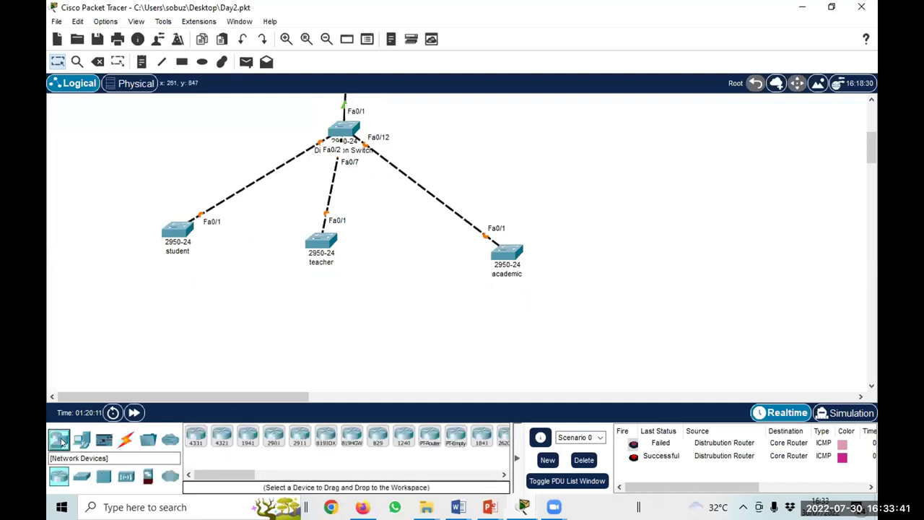
{"action": "left_click", "coordinate": [82, 438]}
{"action": "left_click", "coordinate": [195, 435]}
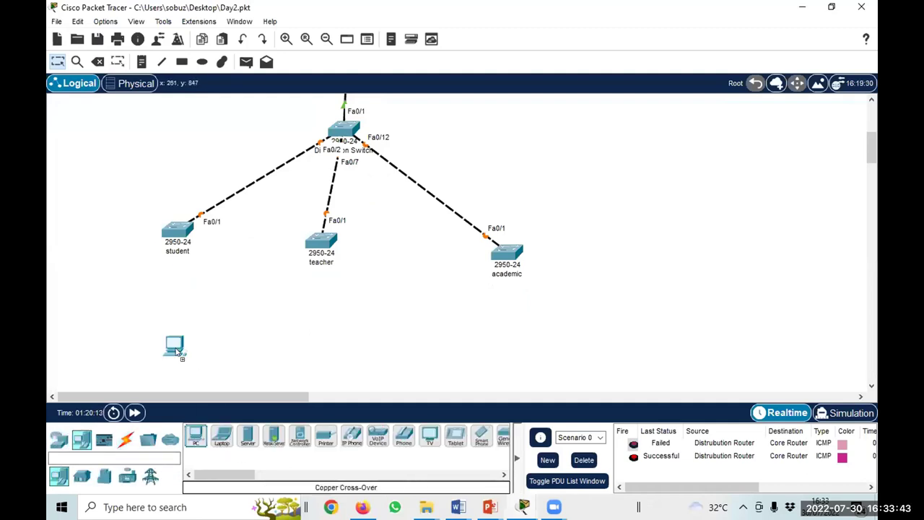
{"action": "left_click", "coordinate": [139, 297]}
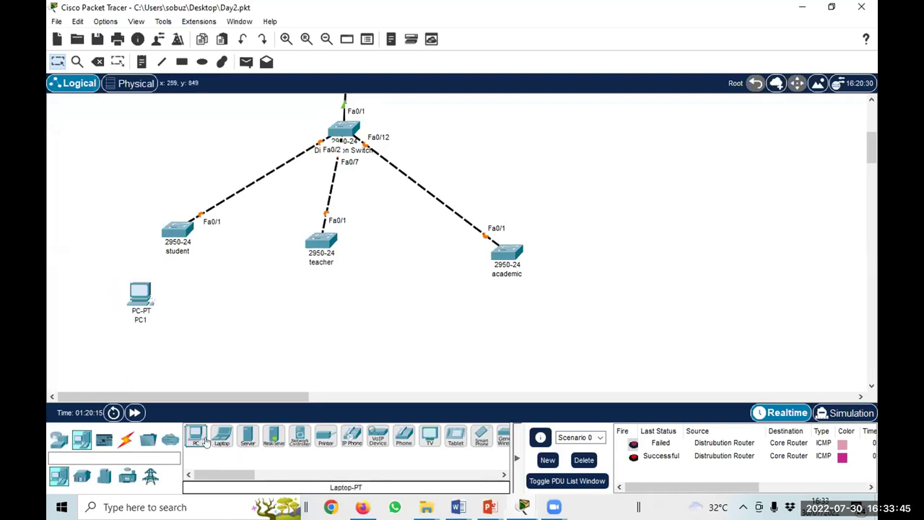
{"action": "left_click", "coordinate": [204, 440]}
{"action": "left_click", "coordinate": [324, 319]}
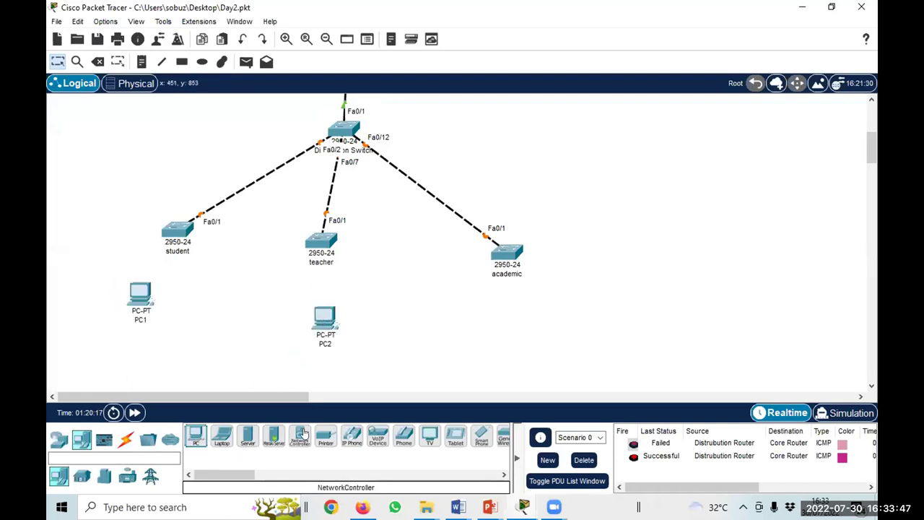
{"action": "left_click", "coordinate": [195, 435]}
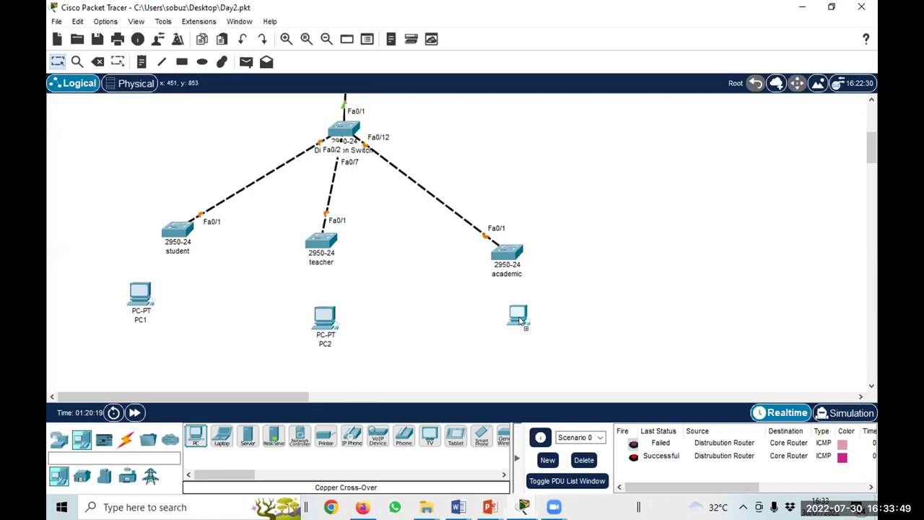
{"action": "left_click", "coordinate": [519, 321]}
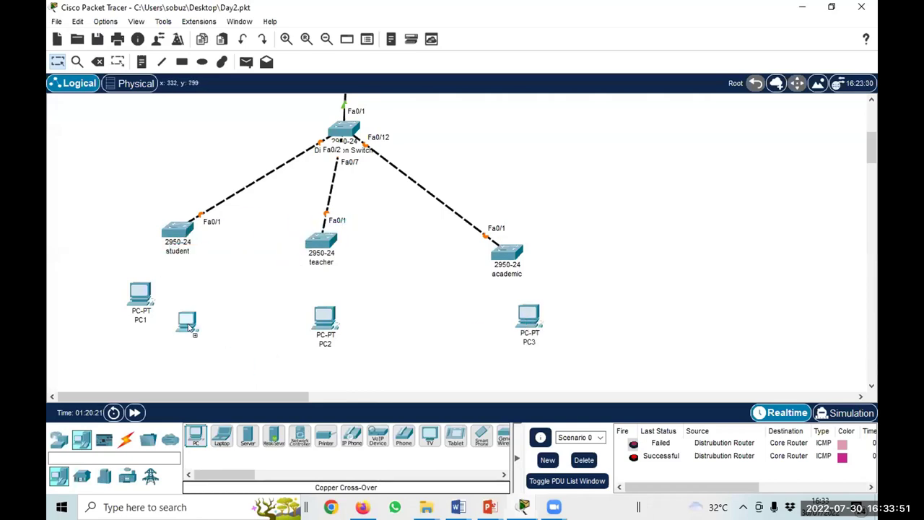
Connect the student switch's FastEthernet0/2 to PC1's FastEthernet0 with a copper straight-through cable.
{"action": "left_click", "coordinate": [126, 439]}
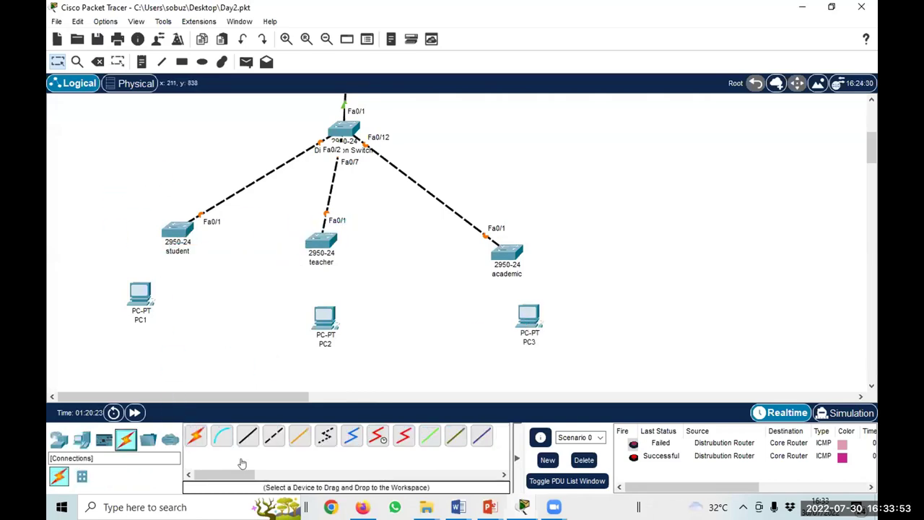
{"action": "left_click", "coordinate": [247, 436]}
{"action": "left_click", "coordinate": [178, 233]}
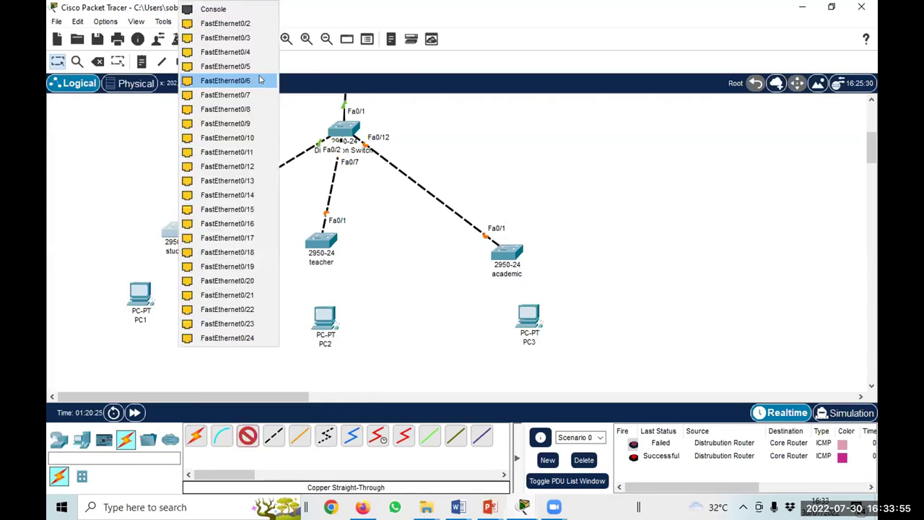
{"action": "left_click", "coordinate": [256, 38]}
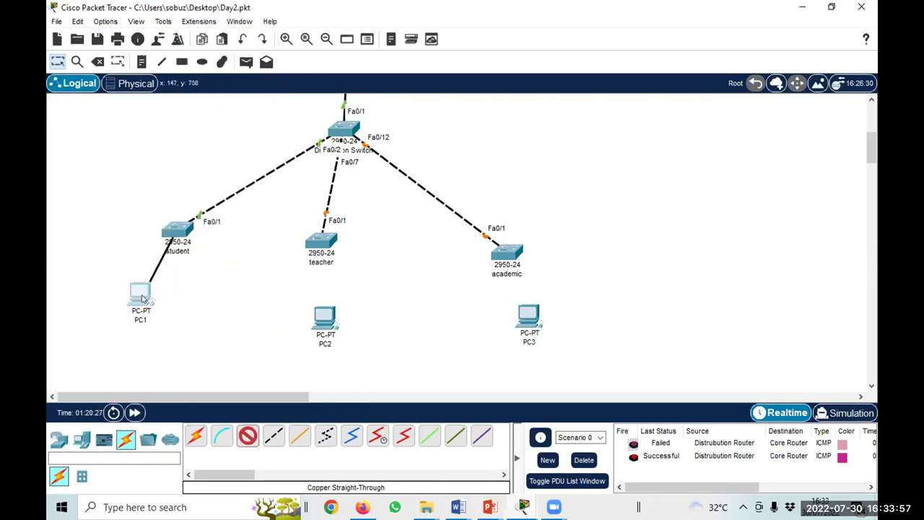
{"action": "left_click", "coordinate": [145, 297]}
{"action": "left_click", "coordinate": [194, 350]}
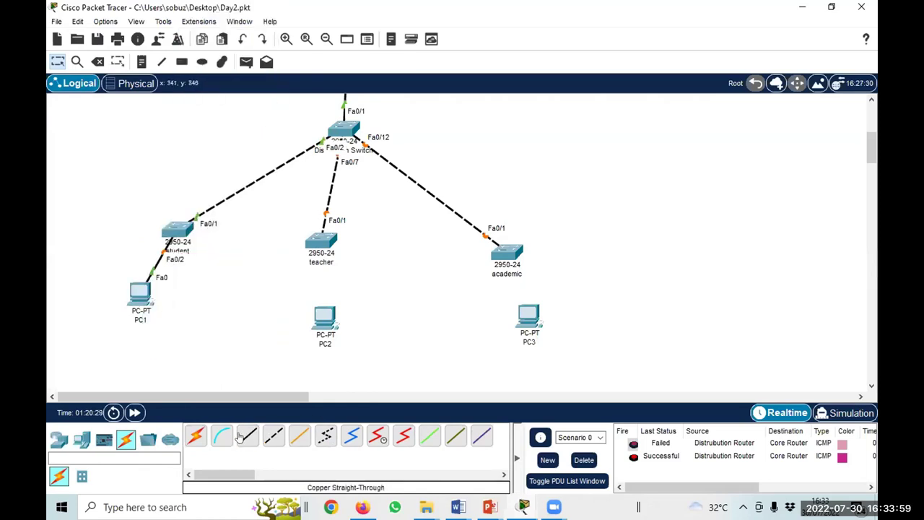
Connect the teacher switch's FastEthernet0/2 to PC2's FastEthernet0 with a copper straight-through cable.
{"action": "left_click", "coordinate": [322, 240]}
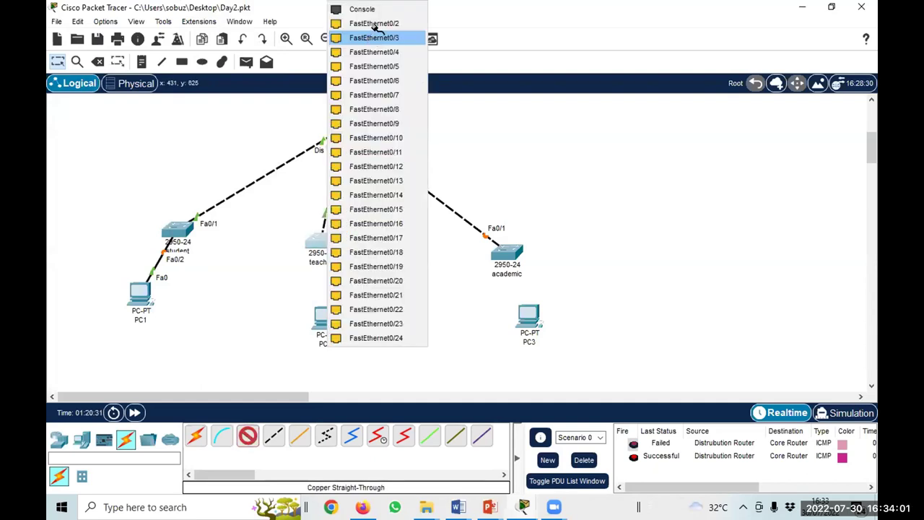
{"action": "left_click", "coordinate": [372, 24]}
{"action": "left_click", "coordinate": [323, 319]}
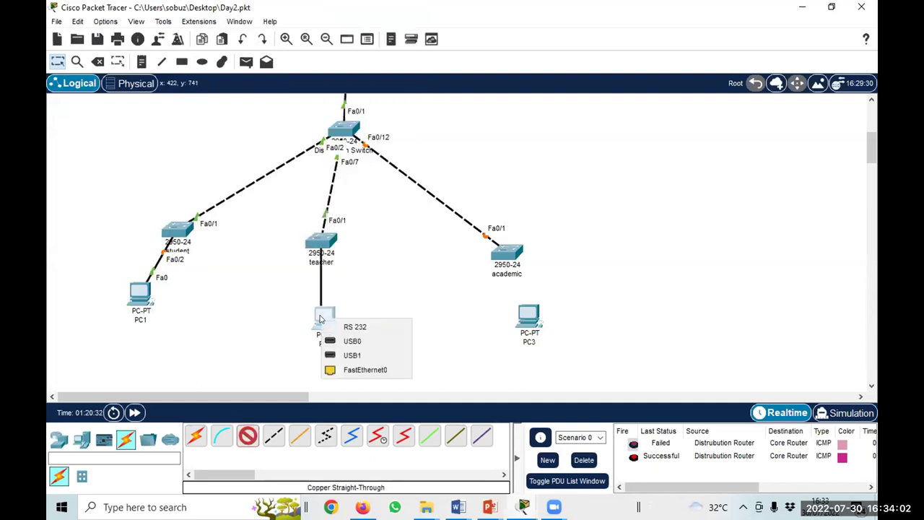
{"action": "left_click", "coordinate": [361, 366]}
Connect the academic switch's FastEthernet0/2 to PC3's FastEthernet0 with a copper straight-through cable.
{"action": "left_click", "coordinate": [248, 435]}
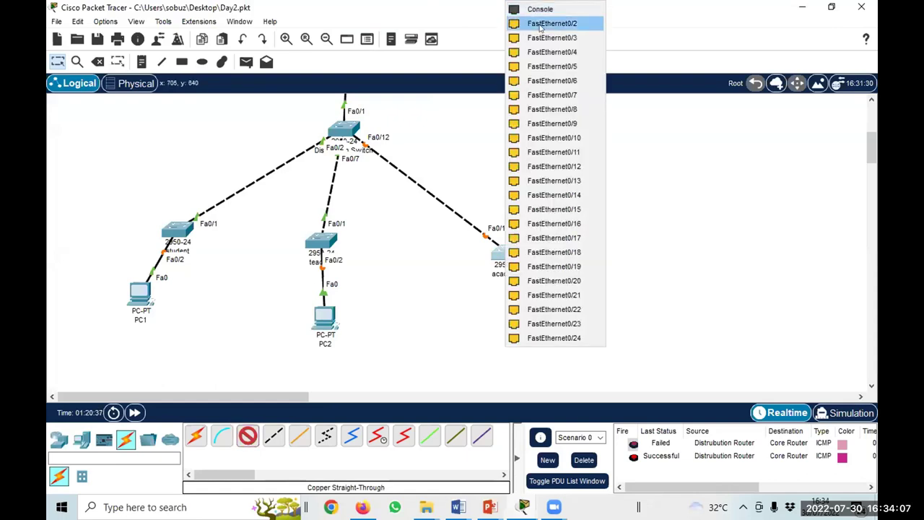
{"action": "left_click", "coordinate": [539, 24]}
{"action": "left_click", "coordinate": [529, 316]}
{"action": "left_click", "coordinate": [570, 361]}
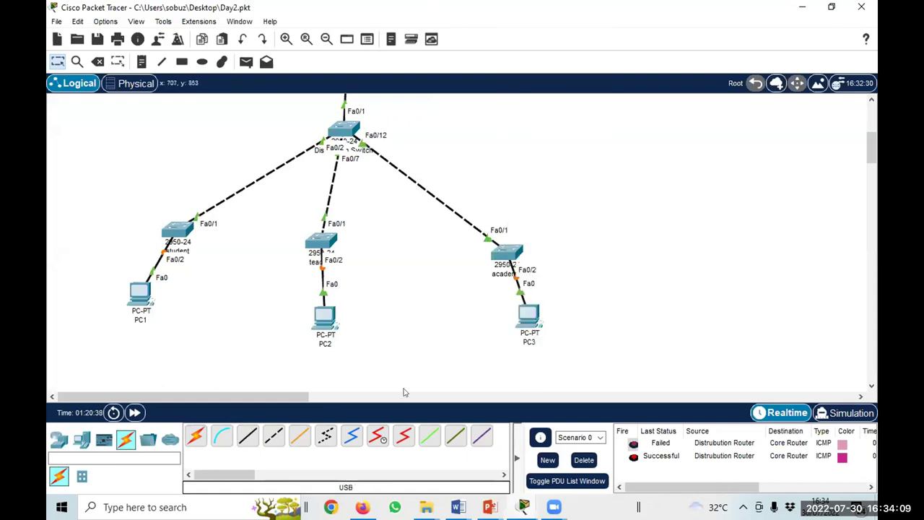
Examine the topology and its link states from the access-layer PCs up to the Core Router.
{"action": "scroll", "coordinate": [546, 319], "scroll_direction": "down", "scroll_amount": 1}
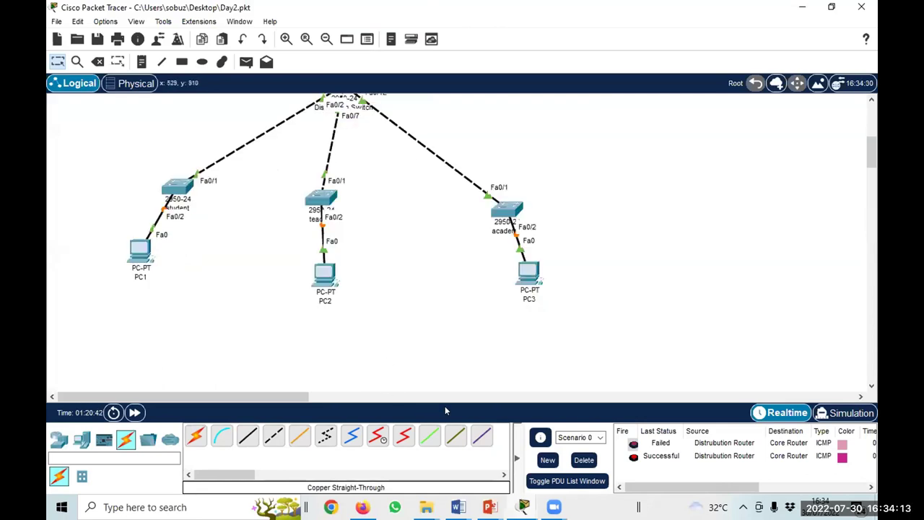
{"action": "mouse_move", "coordinate": [524, 506]}
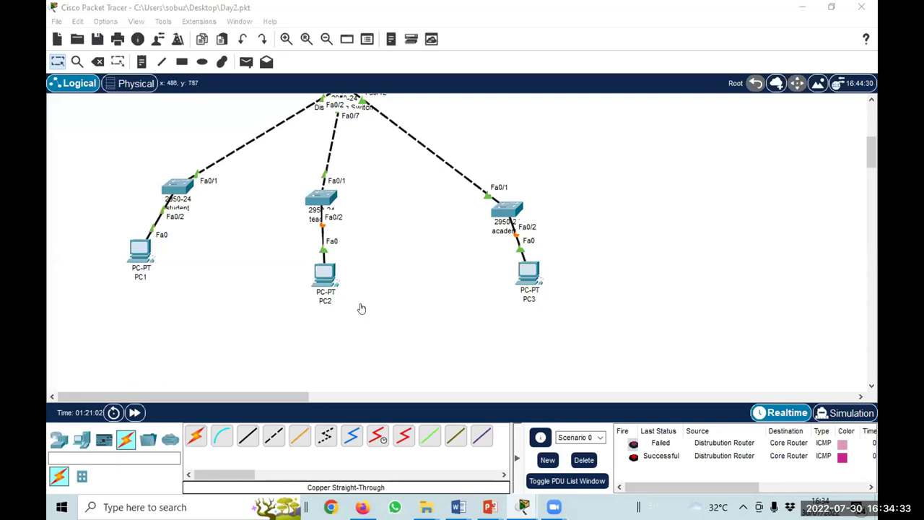
{"action": "scroll", "coordinate": [277, 293], "scroll_direction": "up", "scroll_amount": 1}
{"action": "scroll", "coordinate": [271, 295], "scroll_direction": "down", "scroll_amount": 1}
{"action": "scroll", "coordinate": [397, 323], "scroll_direction": "up", "scroll_amount": 5}
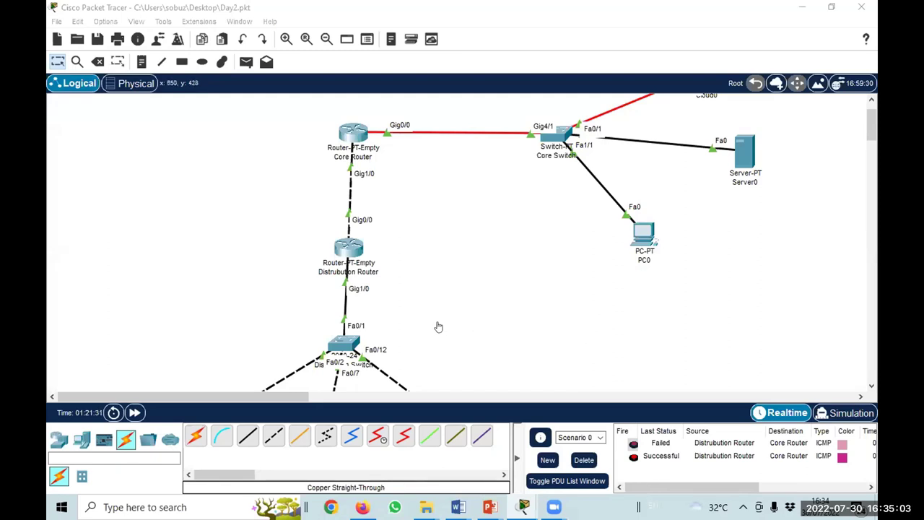
{"action": "scroll", "coordinate": [437, 323], "scroll_direction": "down", "scroll_amount": 3}
{"action": "scroll", "coordinate": [436, 321], "scroll_direction": "up", "scroll_amount": 1}
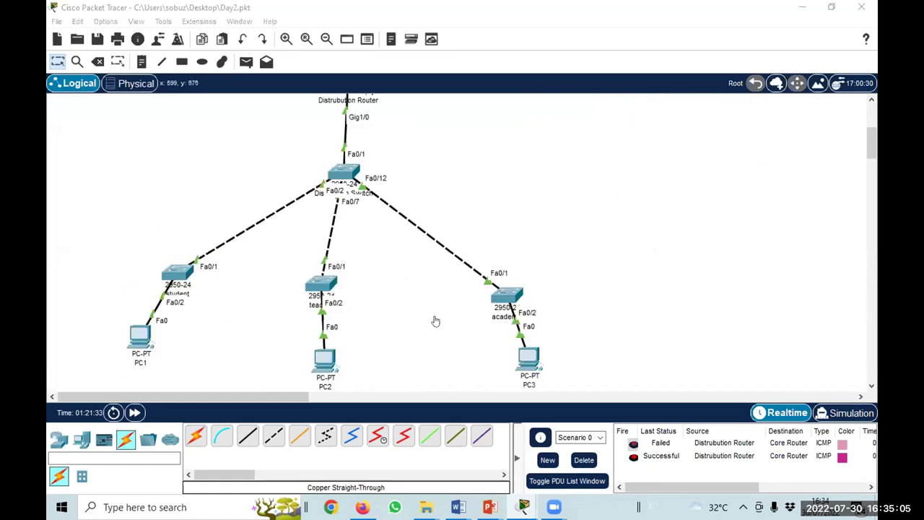
{"action": "scroll", "coordinate": [434, 321], "scroll_direction": "up", "scroll_amount": 3}
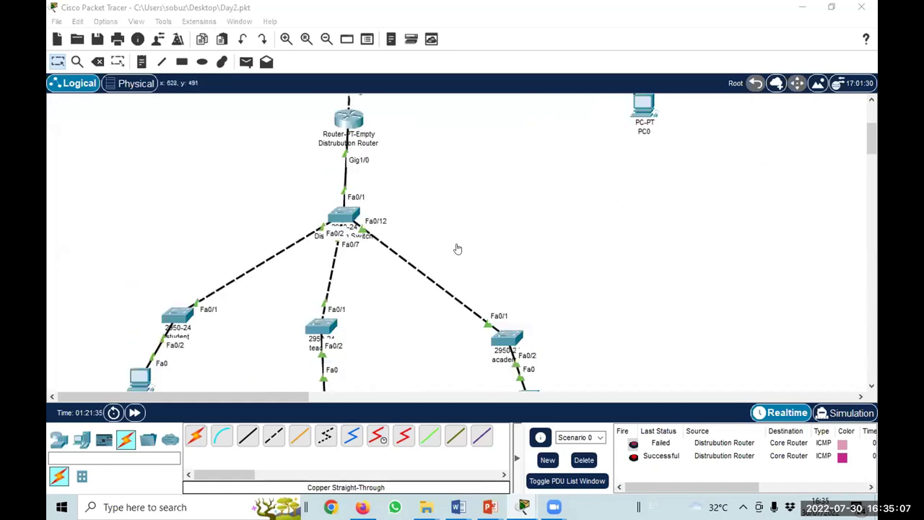
{"action": "scroll", "coordinate": [396, 322], "scroll_direction": "down", "scroll_amount": 1}
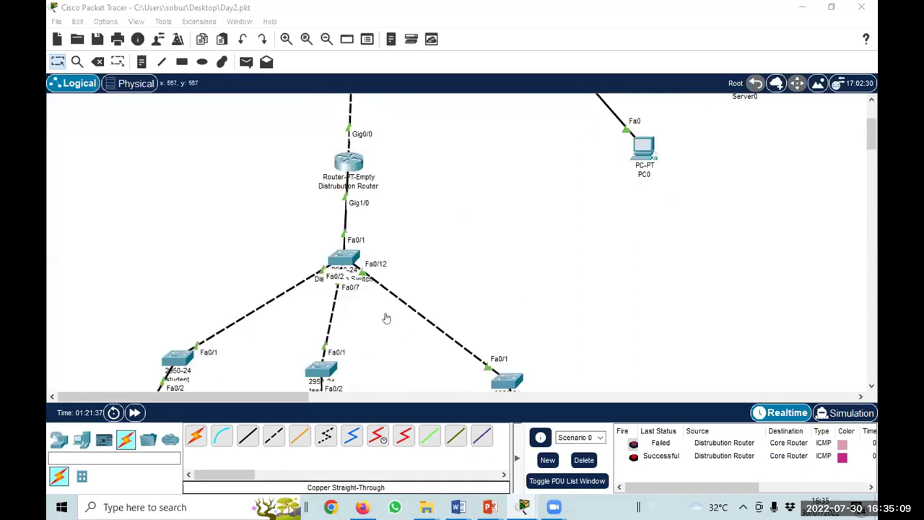
Set the Distribution Switch's FastEthernet0/1 interface to Trunk mode and minimize its configuration window.
{"action": "left_click", "coordinate": [342, 261]}
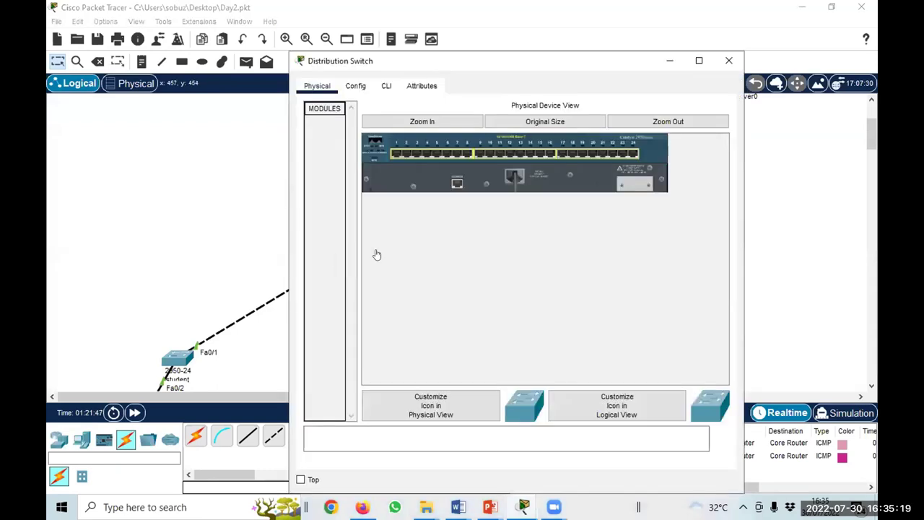
{"action": "left_click_drag", "start_coordinate": [441, 58], "coordinate": [485, 163]}
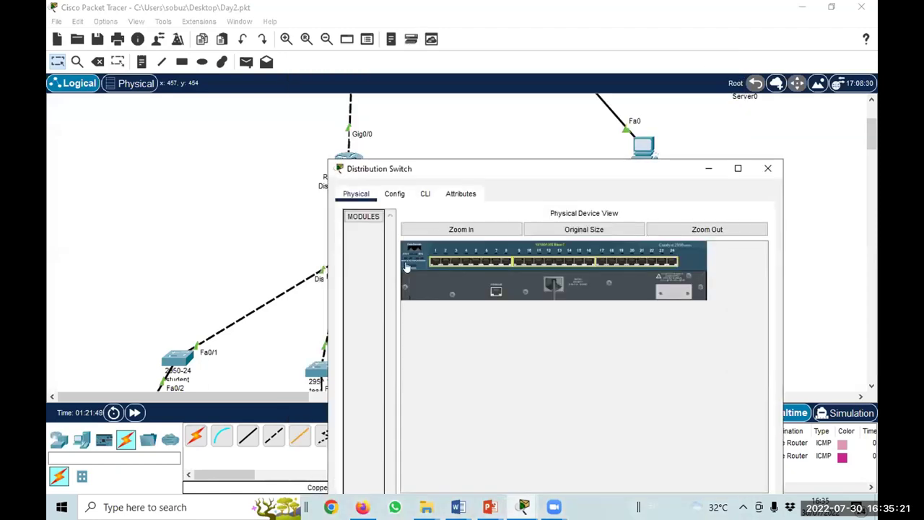
{"action": "left_click", "coordinate": [394, 193]}
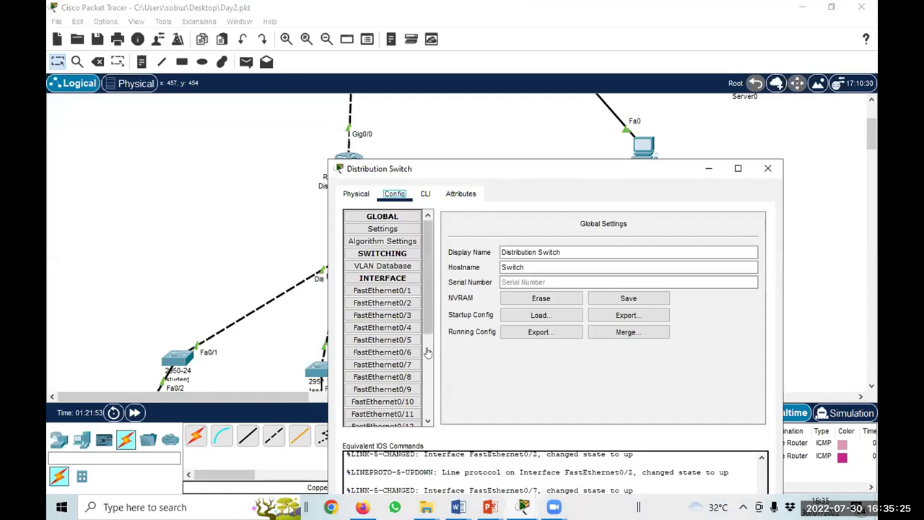
{"action": "left_click", "coordinate": [404, 303]}
{"action": "left_click", "coordinate": [404, 291]}
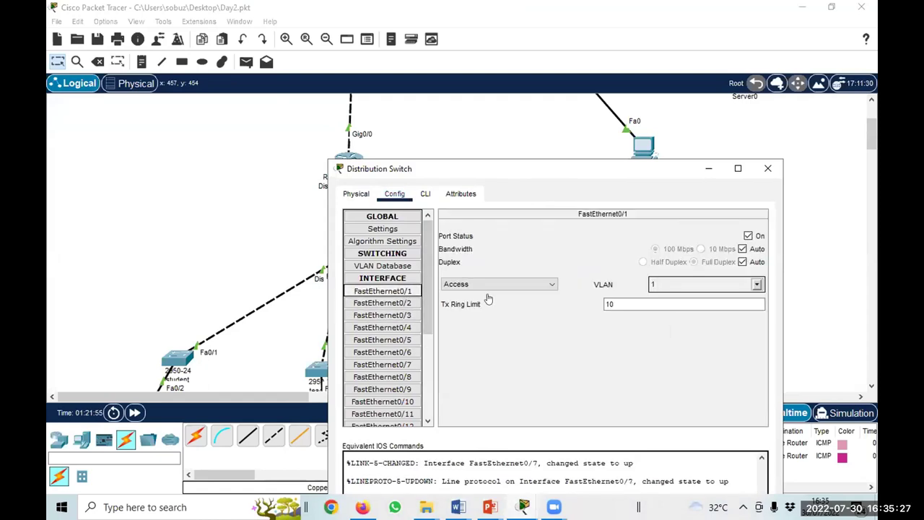
{"action": "left_click", "coordinate": [479, 285]}
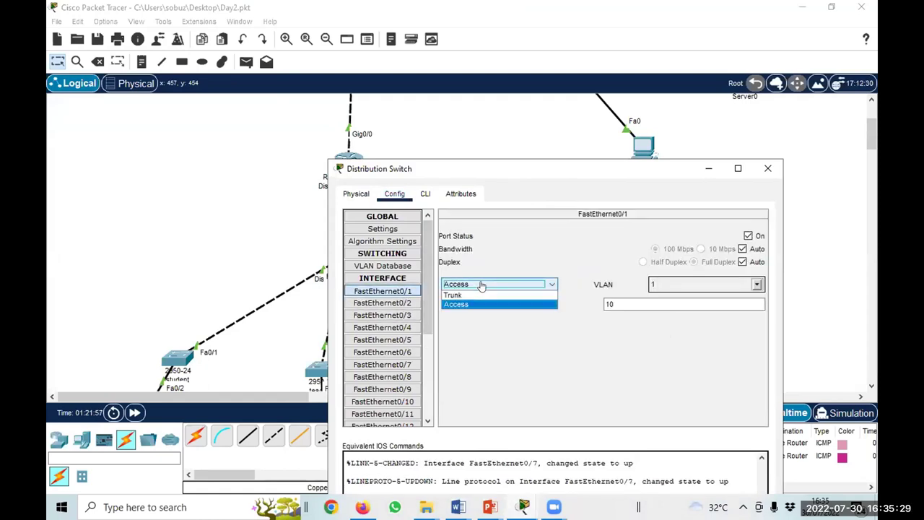
{"action": "left_click", "coordinate": [468, 297]}
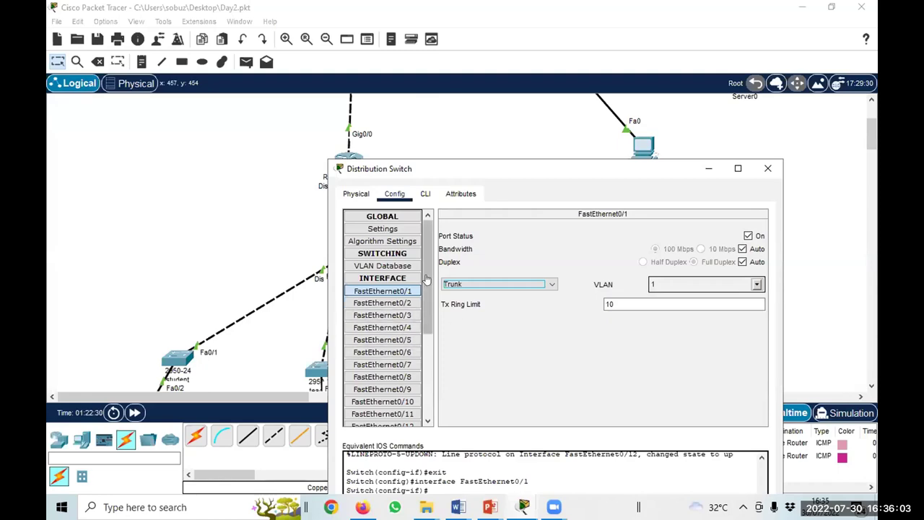
{"action": "left_click", "coordinate": [708, 168]}
Add VLAN 10 named student to the Distribution Switch's VLAN database.
{"action": "mouse_move", "coordinate": [351, 281]}
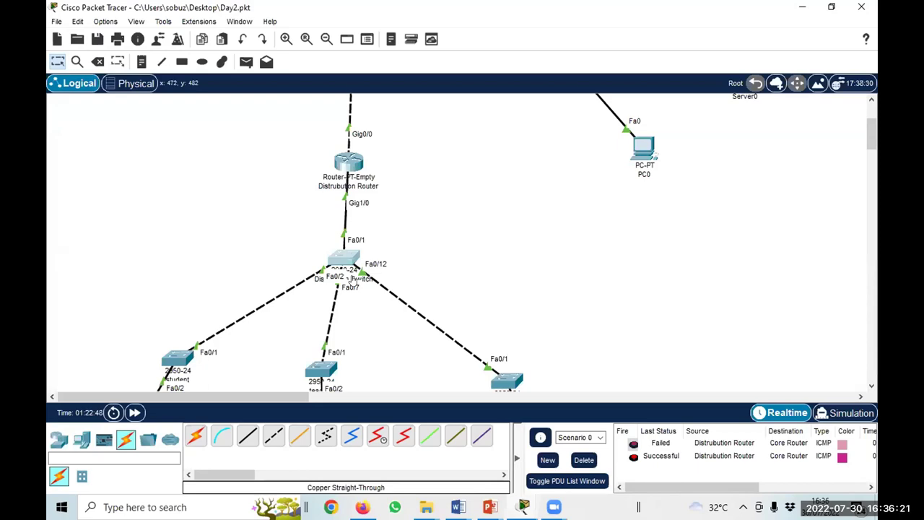
{"action": "left_click", "coordinate": [343, 259]}
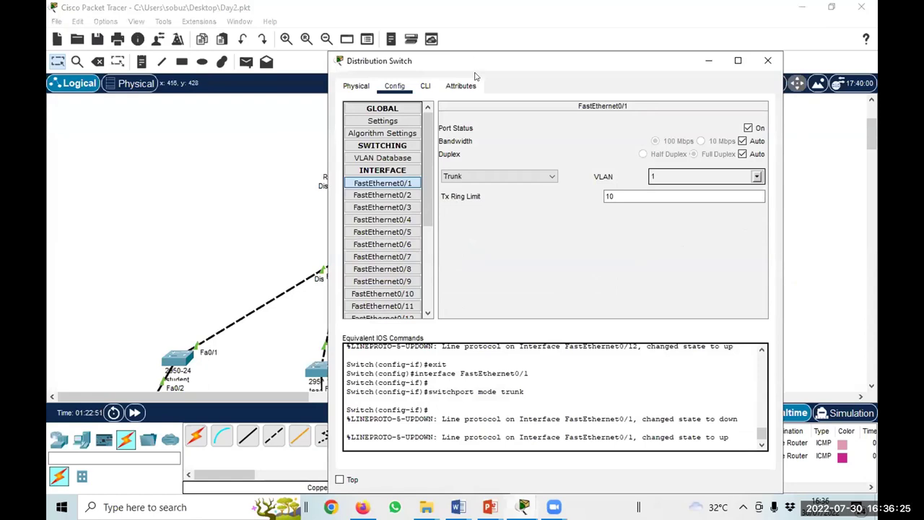
{"action": "left_click_drag", "start_coordinate": [475, 75], "coordinate": [502, 188]}
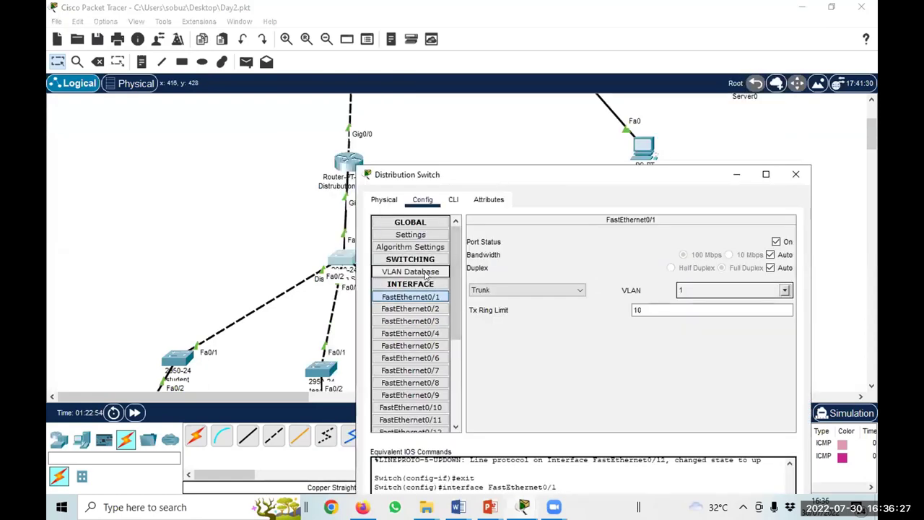
{"action": "left_click", "coordinate": [426, 273]}
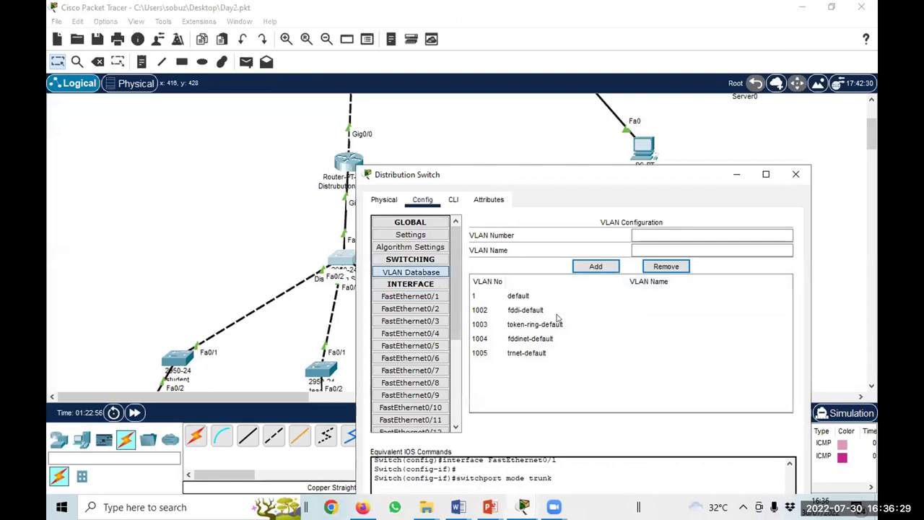
{"action": "left_click", "coordinate": [662, 238]}
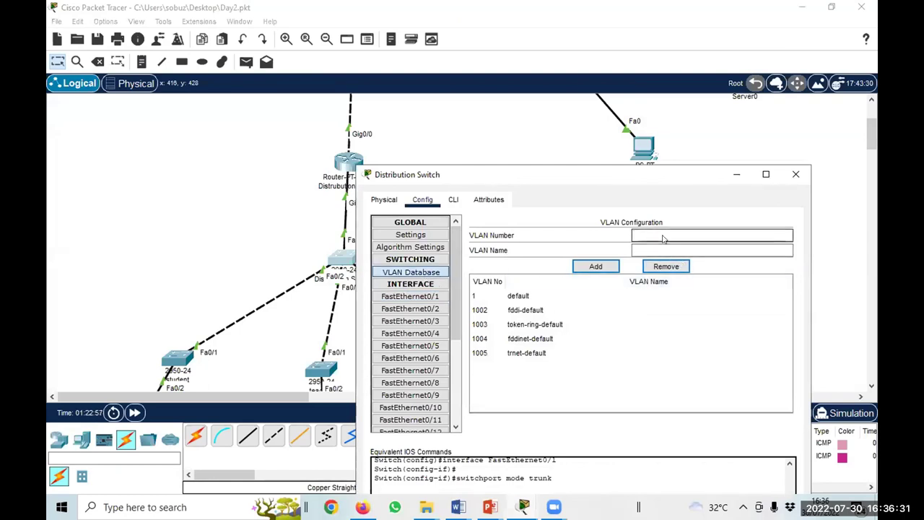
{"action": "type", "text": "10"}
{"action": "left_click", "coordinate": [676, 249]}
{"action": "type", "text": "st"}
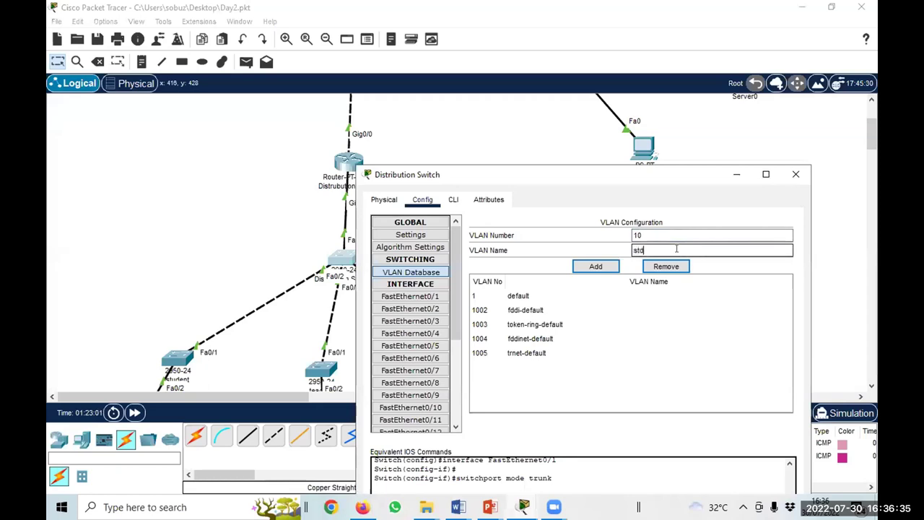
{"action": "type", "text": "udent"}
{"action": "left_click", "coordinate": [595, 267]}
Add VLAN 20 named teacher to the Distribution Switch's VLAN database.
{"action": "left_click", "coordinate": [646, 235]}
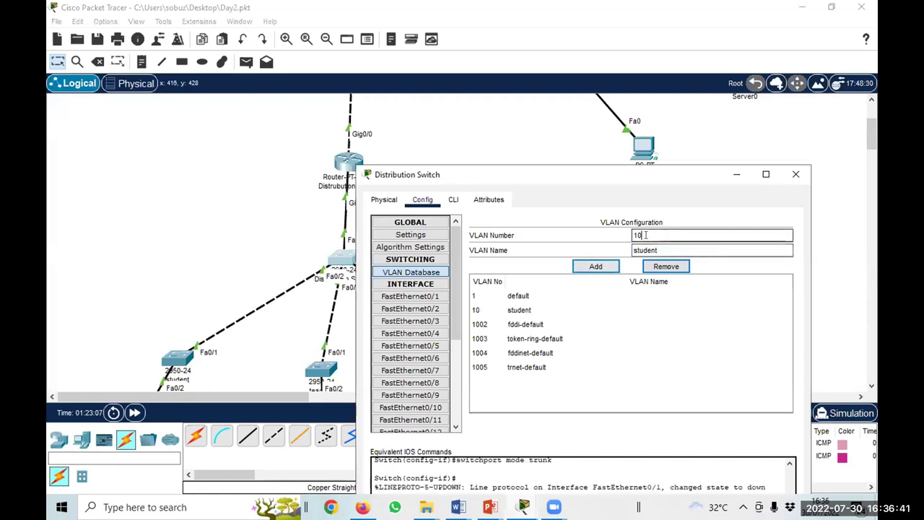
{"action": "key", "text": "BackSpace"}
{"action": "key", "text": "BackSpace"}
{"action": "type", "text": "20"}
{"action": "key", "text": "Tab"}
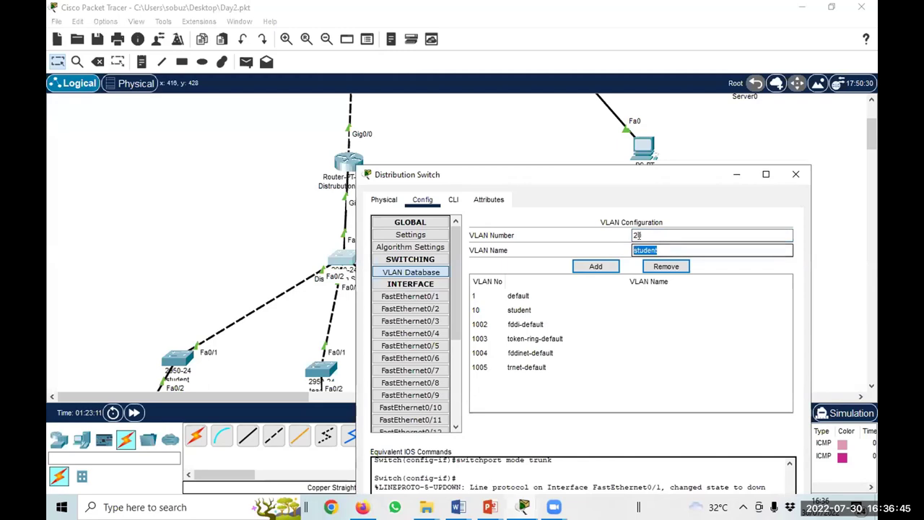
{"action": "type", "text": "teacher"}
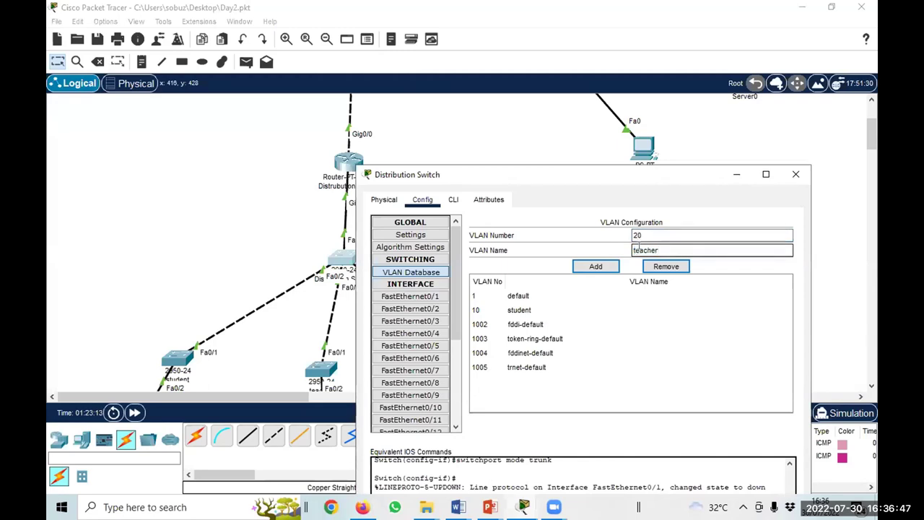
{"action": "left_click", "coordinate": [598, 265]}
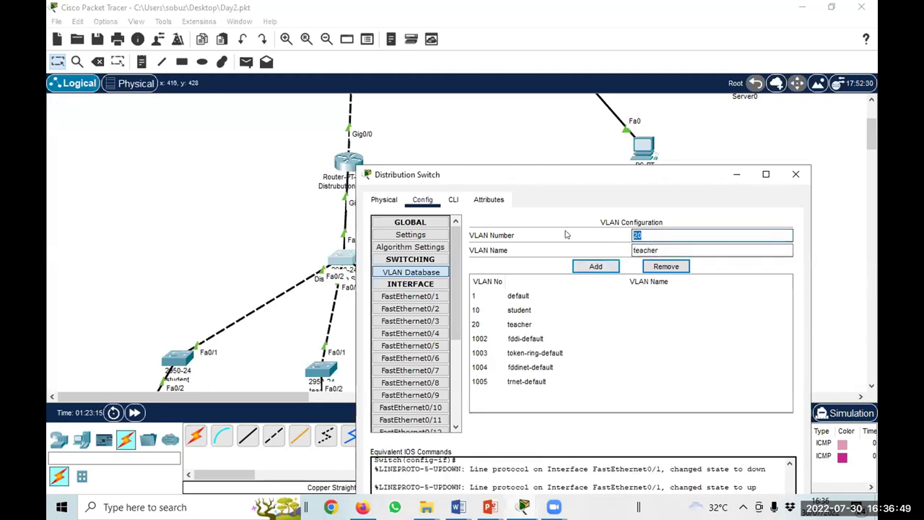
Fill in VLAN number 30 and the name acdemic for a new VLAN on the Distribution Switch.
{"action": "type", "text": "30"}
{"action": "key", "text": "Tab"}
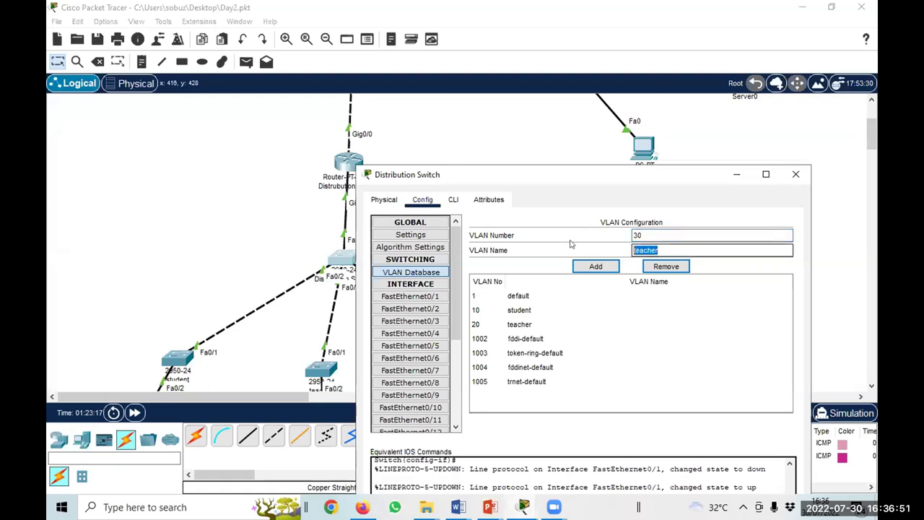
{"action": "type", "text": "acde"}
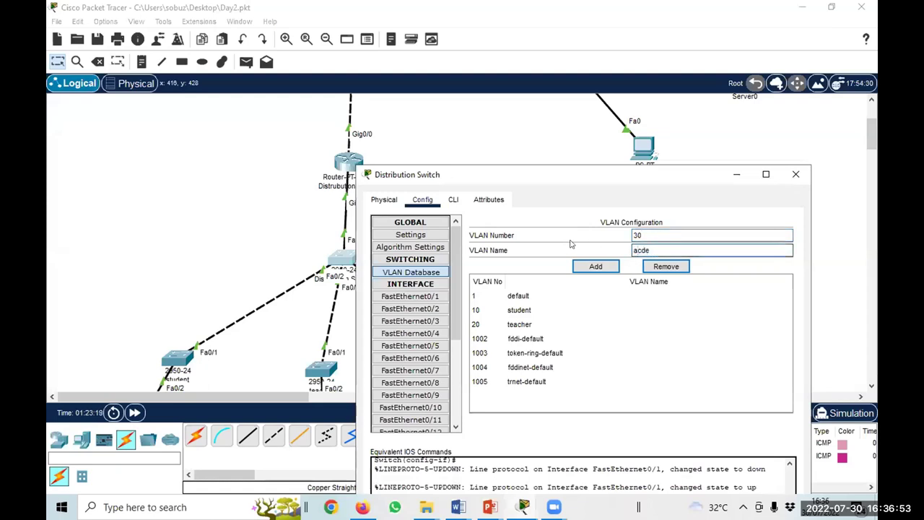
{"action": "type", "text": "mic"}
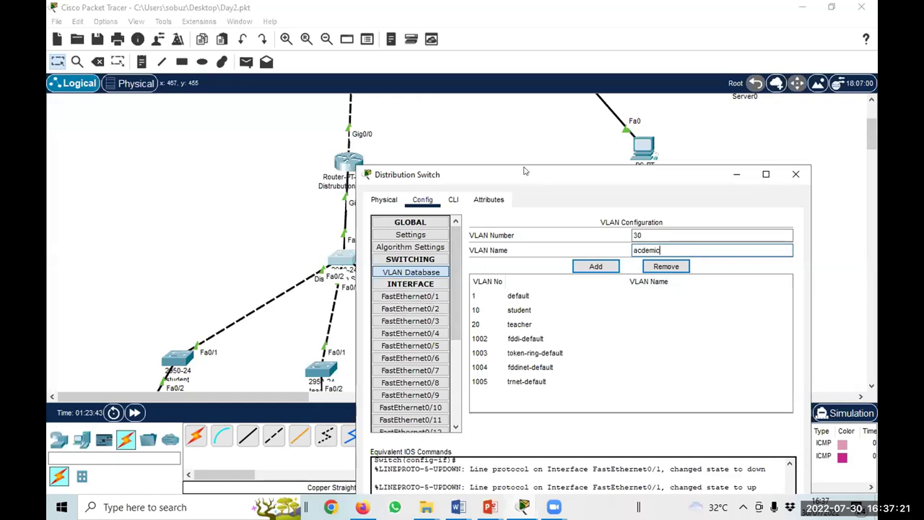
{"action": "left_click_drag", "start_coordinate": [524, 171], "coordinate": [463, 148]}
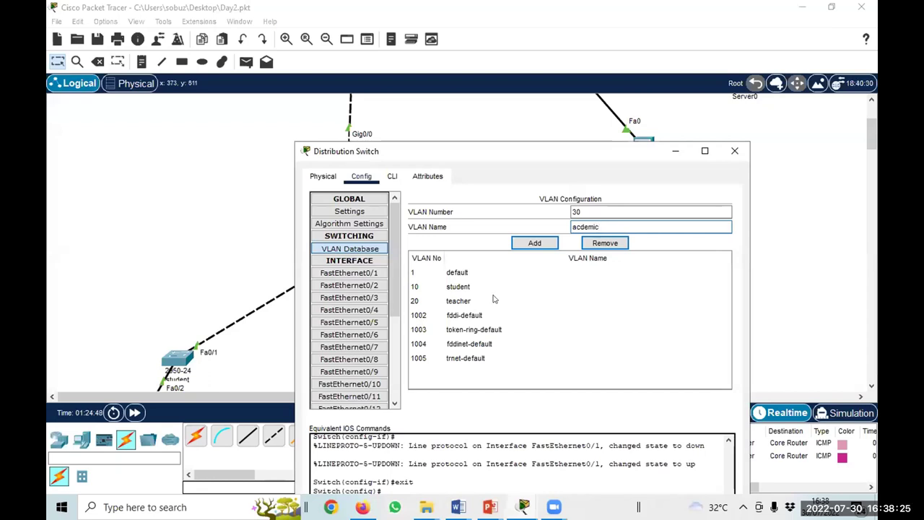
Check the Distribution Switch's port connections in the topology and review the FastEthernet0/1 trunk settings.
{"action": "left_click", "coordinate": [673, 151]}
{"action": "left_click", "coordinate": [343, 262]}
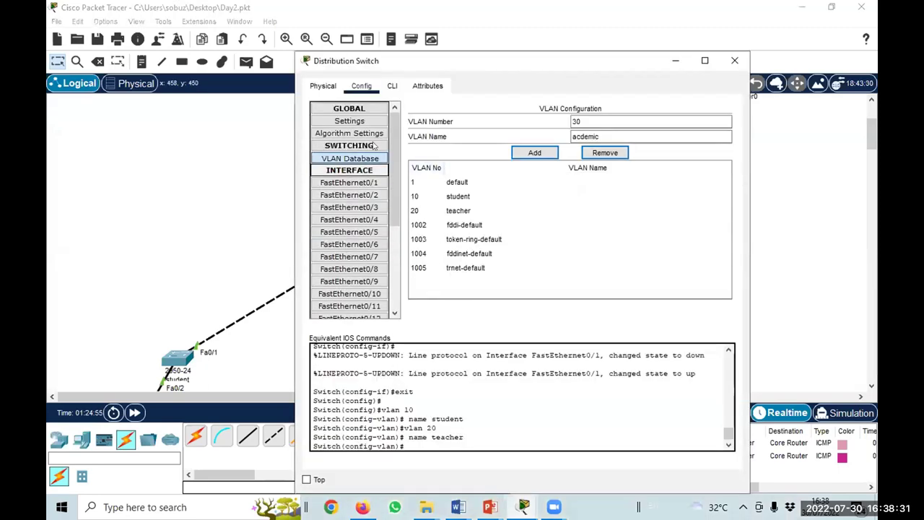
{"action": "left_click_drag", "start_coordinate": [361, 60], "coordinate": [383, 198]}
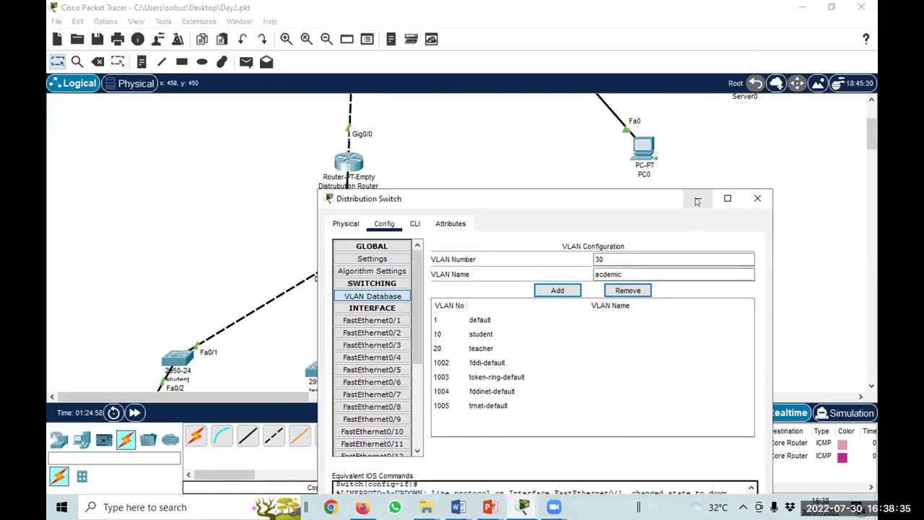
{"action": "left_click", "coordinate": [697, 201]}
{"action": "left_click", "coordinate": [346, 256]}
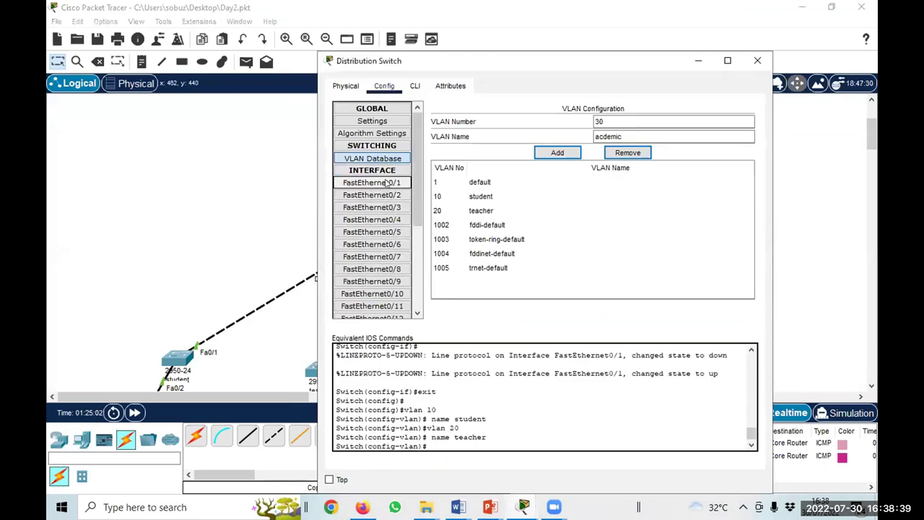
{"action": "left_click", "coordinate": [387, 183]}
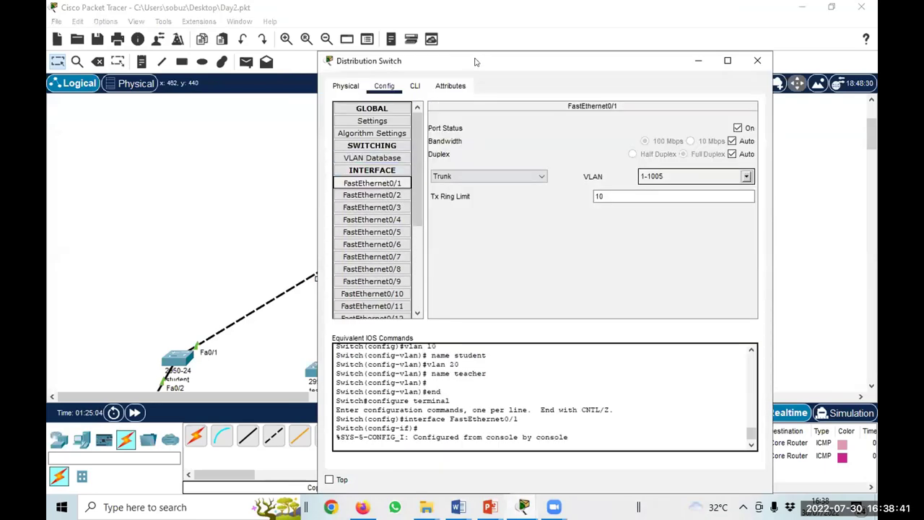
{"action": "left_click_drag", "start_coordinate": [474, 61], "coordinate": [473, 127]}
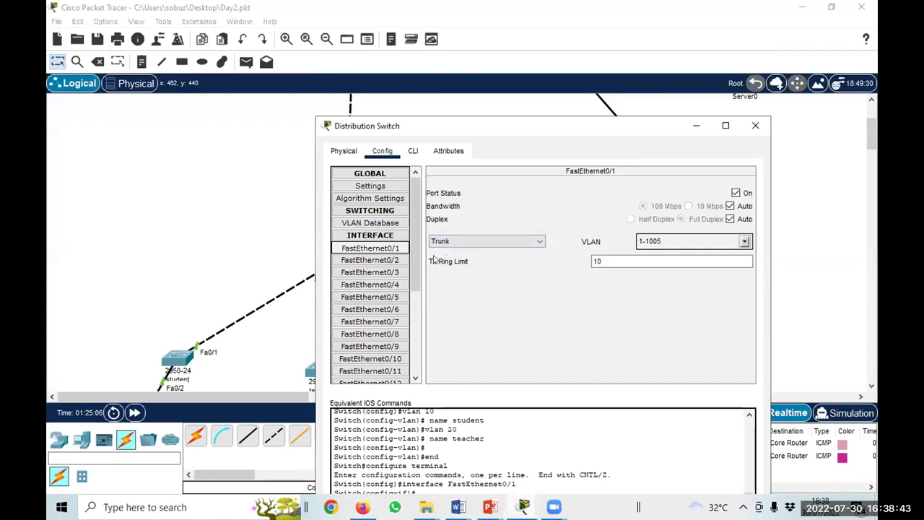
Assign the Distribution Switch's FastEthernet0/2 access port to VLAN 10 (student) and close its configuration window.
{"action": "left_click", "coordinate": [385, 260]}
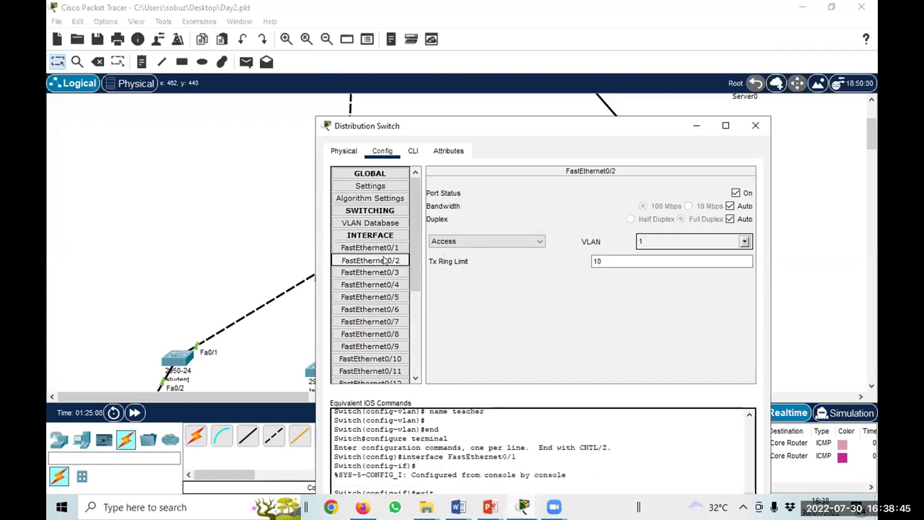
{"action": "left_click", "coordinate": [744, 241]}
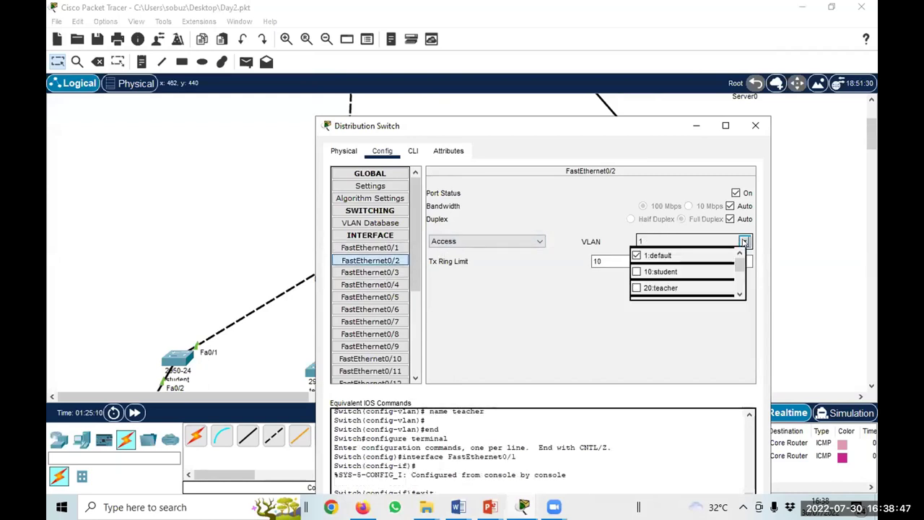
{"action": "left_click", "coordinate": [636, 272]}
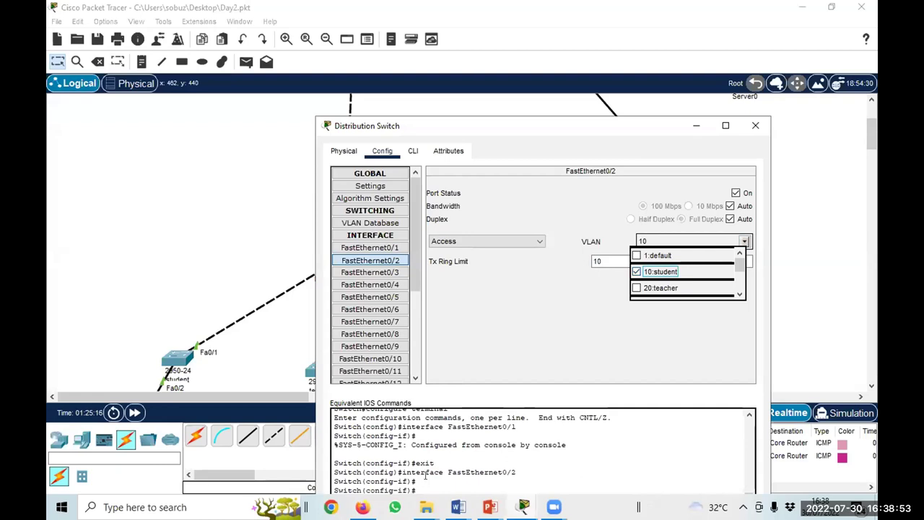
{"action": "left_click", "coordinate": [755, 125]}
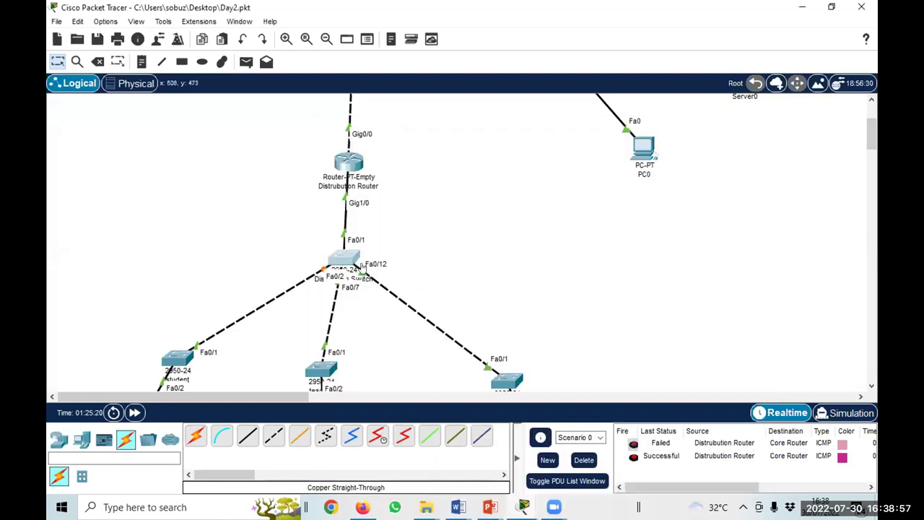
Reopen the Distribution Switch's configuration and assign access ports FastEthernet0/3 through FastEthernet0/6 to VLAN 10 (student).
{"action": "left_click", "coordinate": [346, 261]}
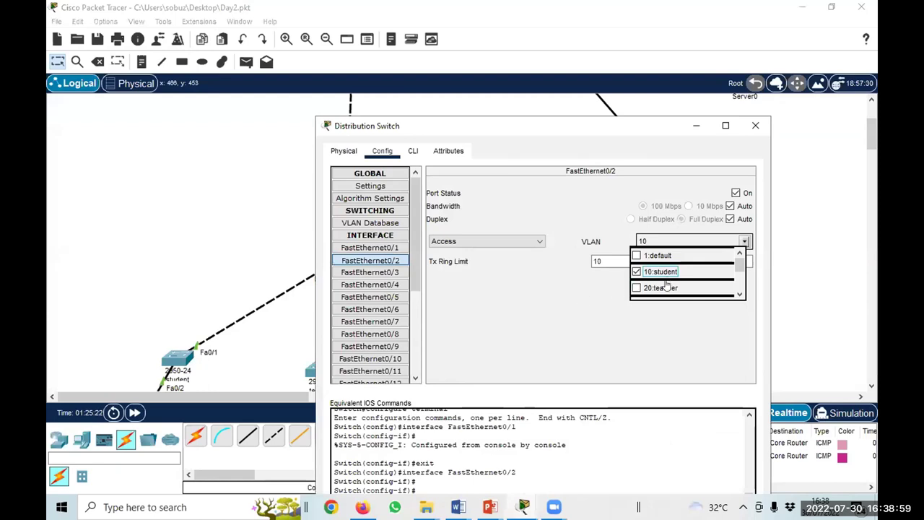
{"action": "left_click", "coordinate": [384, 272]}
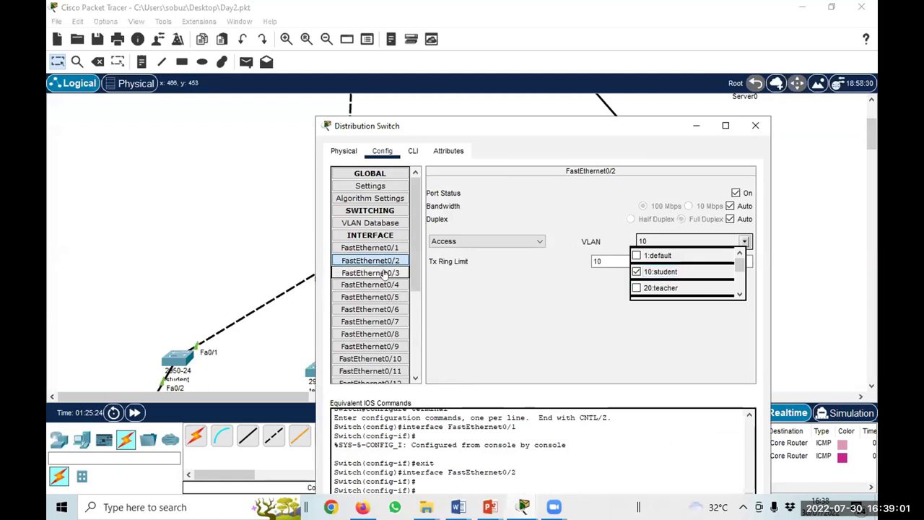
{"action": "left_click", "coordinate": [635, 272]}
{"action": "left_click", "coordinate": [369, 284]}
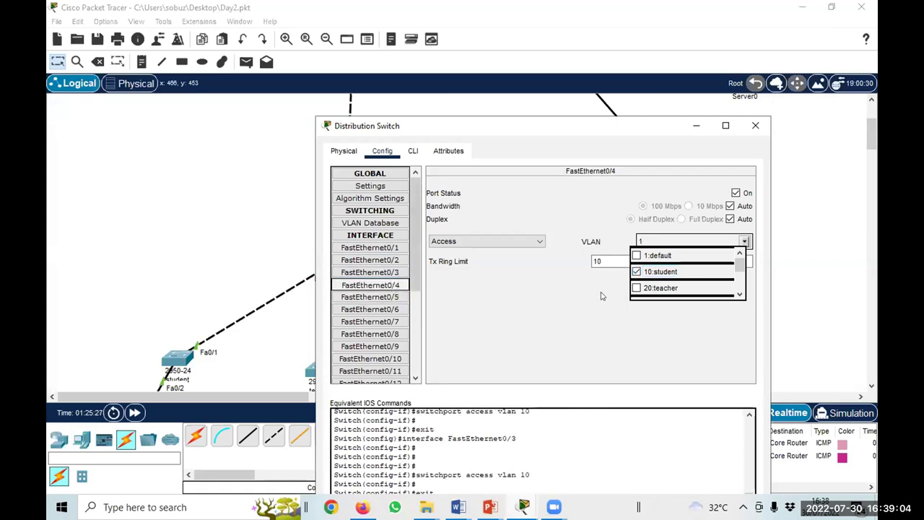
{"action": "left_click", "coordinate": [636, 272]}
{"action": "left_click", "coordinate": [396, 298]}
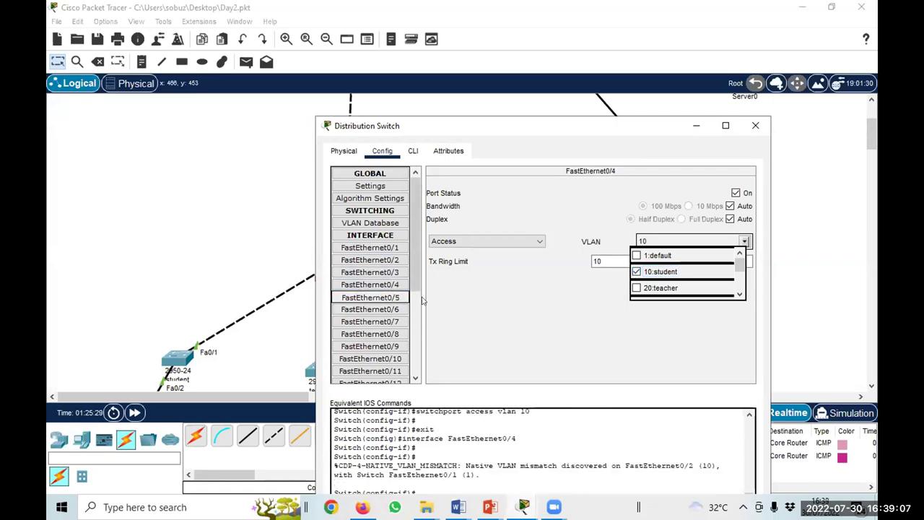
{"action": "left_click", "coordinate": [635, 272]}
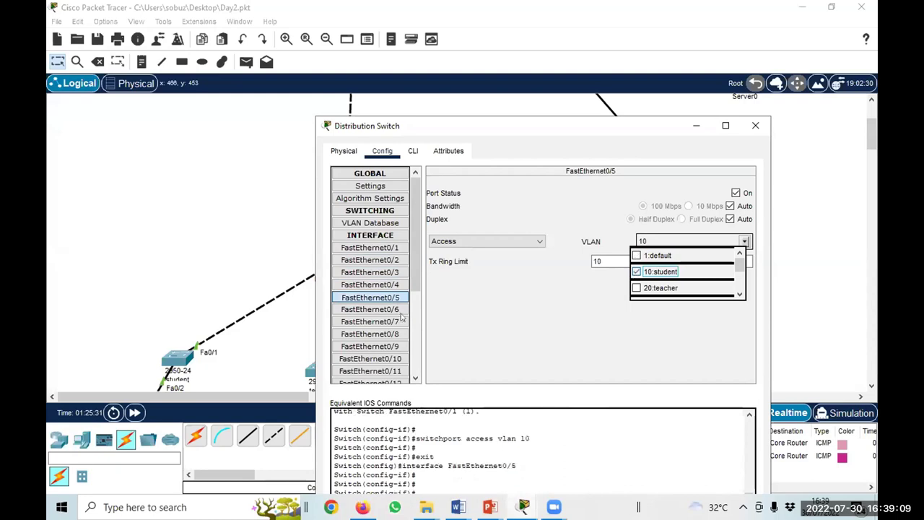
{"action": "left_click", "coordinate": [397, 309]}
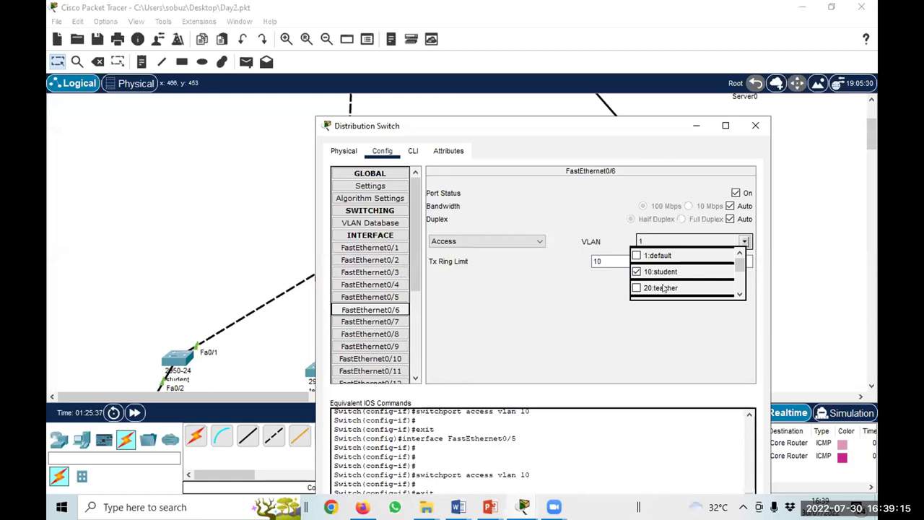
{"action": "left_click", "coordinate": [635, 272]}
{"action": "left_click", "coordinate": [635, 272]}
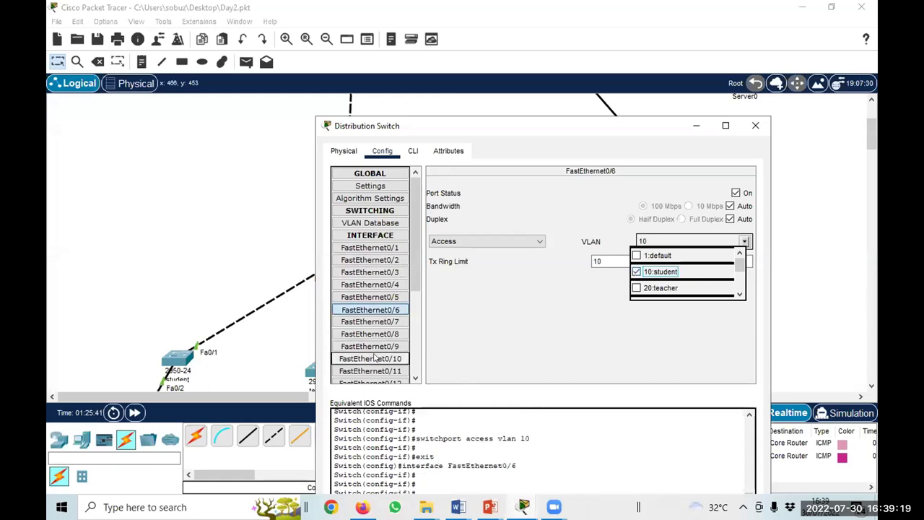
Assign the Distribution Switch's access ports FastEthernet0/7 through FastEthernet0/11 to VLAN 20 (teacher).
{"action": "left_click", "coordinate": [395, 324]}
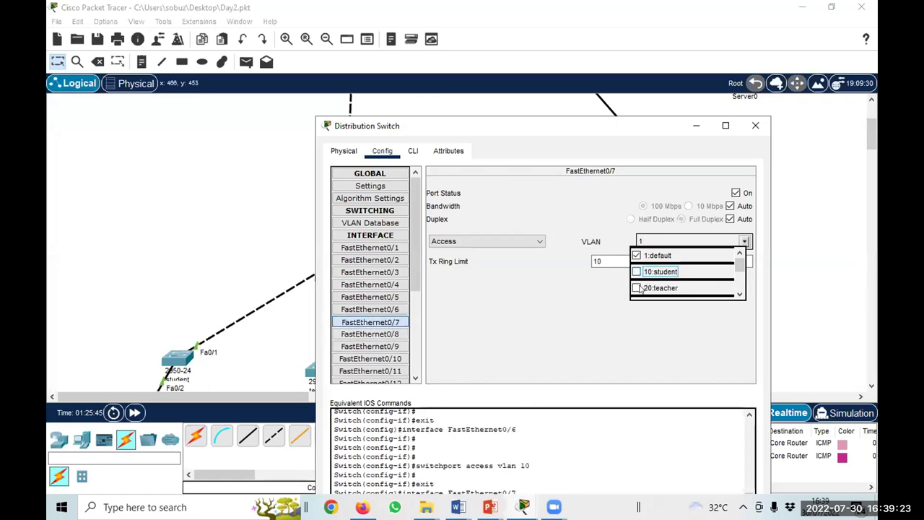
{"action": "left_click", "coordinate": [636, 288]}
{"action": "key", "text": "Down"}
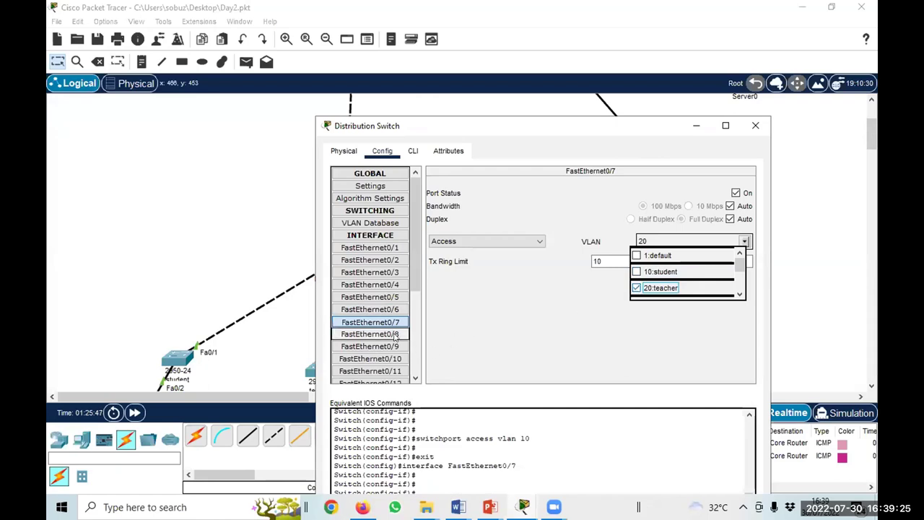
{"action": "left_click", "coordinate": [636, 288]}
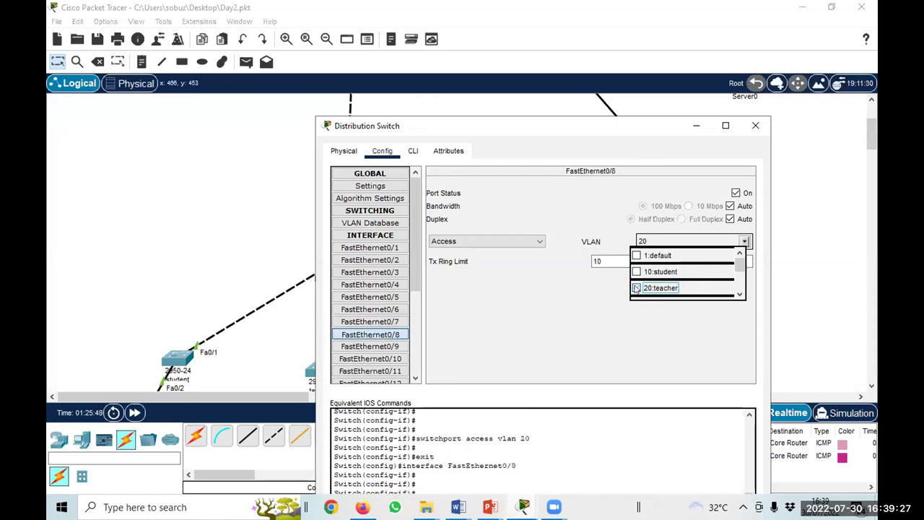
{"action": "left_click", "coordinate": [371, 348]}
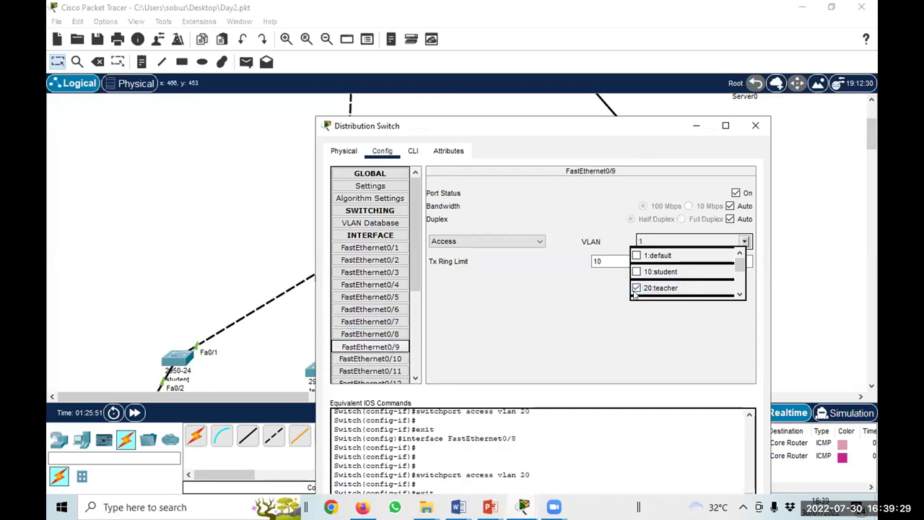
{"action": "left_click", "coordinate": [636, 288]}
{"action": "left_click", "coordinate": [402, 360]}
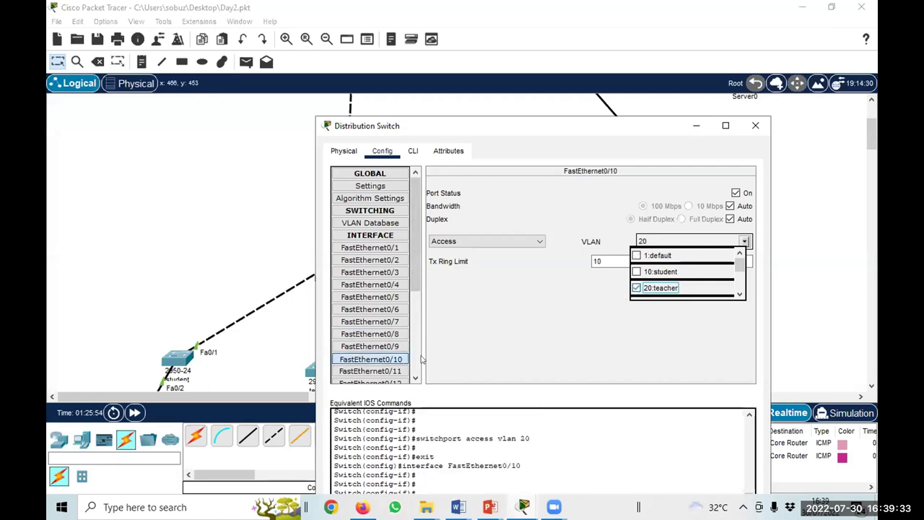
{"action": "left_click", "coordinate": [371, 371]}
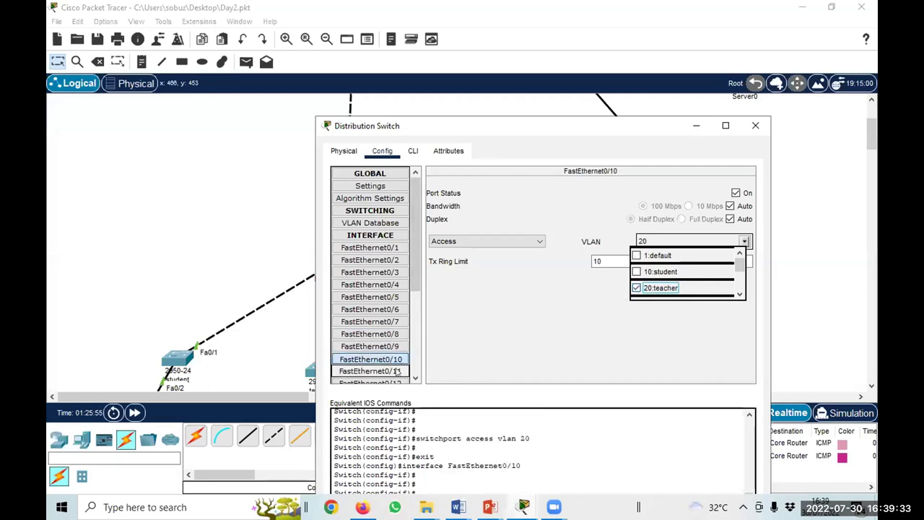
{"action": "left_click", "coordinate": [637, 288]}
Open the FastEthernet0/12 settings on the Distribution Switch and look for VLAN 30 among its available VLANs.
{"action": "scroll", "coordinate": [411, 280], "scroll_direction": "down", "scroll_amount": 5}
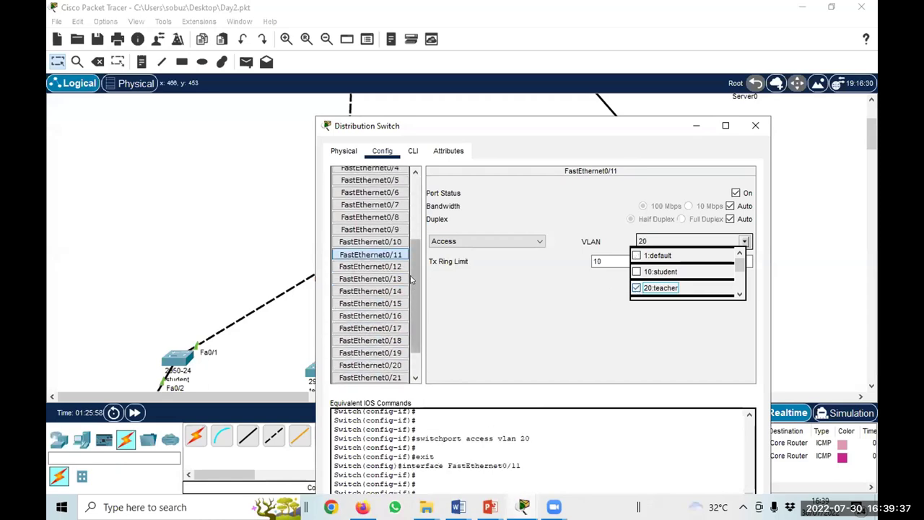
{"action": "left_click", "coordinate": [382, 266]}
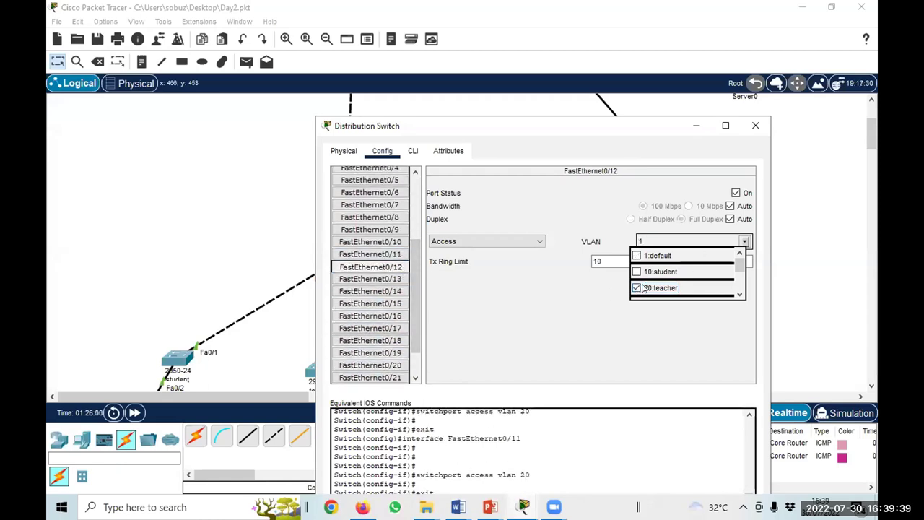
{"action": "scroll", "coordinate": [639, 287], "scroll_direction": "down", "scroll_amount": 3}
{"action": "scroll", "coordinate": [638, 285], "scroll_direction": "up", "scroll_amount": 2}
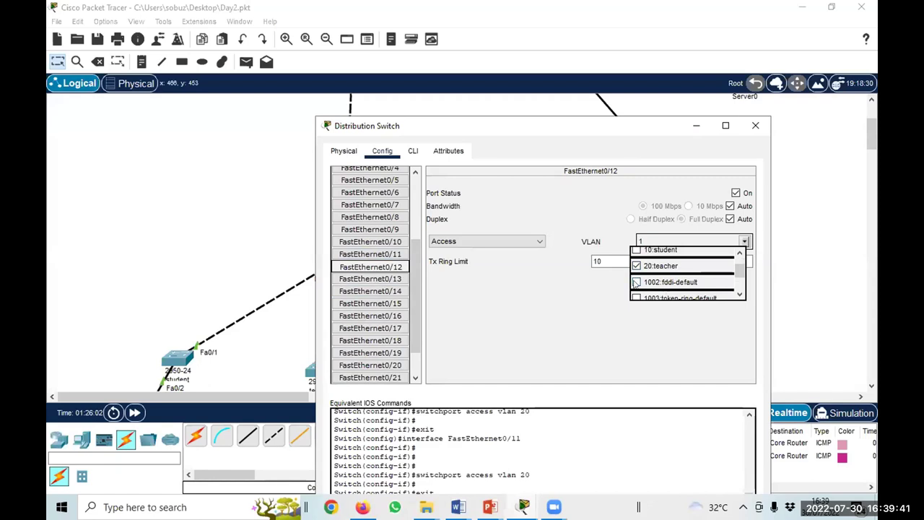
{"action": "scroll", "coordinate": [638, 282], "scroll_direction": "up", "scroll_amount": 1}
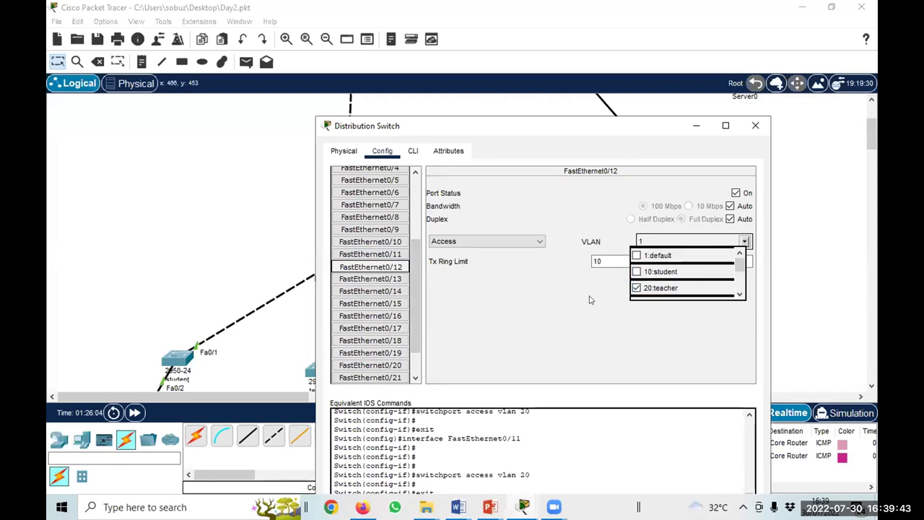
Add VLAN 30 named acdemic to the Distribution Switch's VLAN database.
{"action": "left_click", "coordinate": [589, 300]}
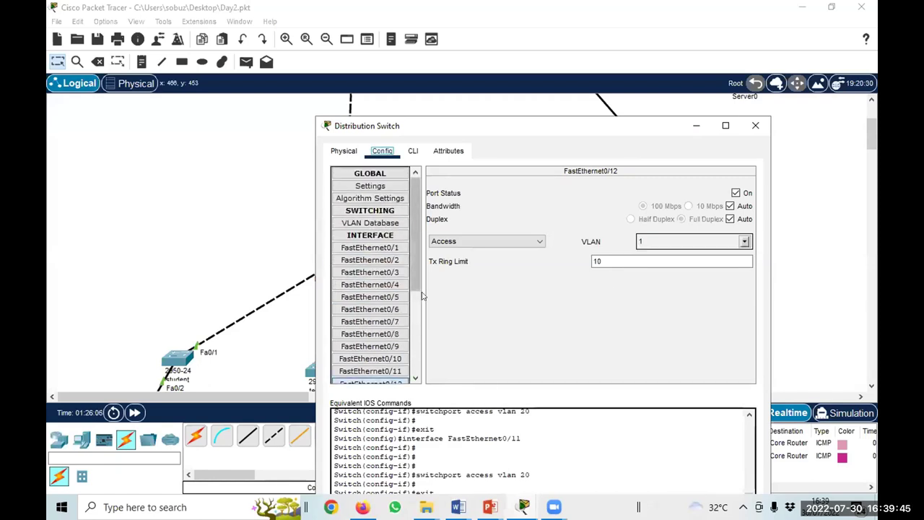
{"action": "left_click", "coordinate": [369, 222]}
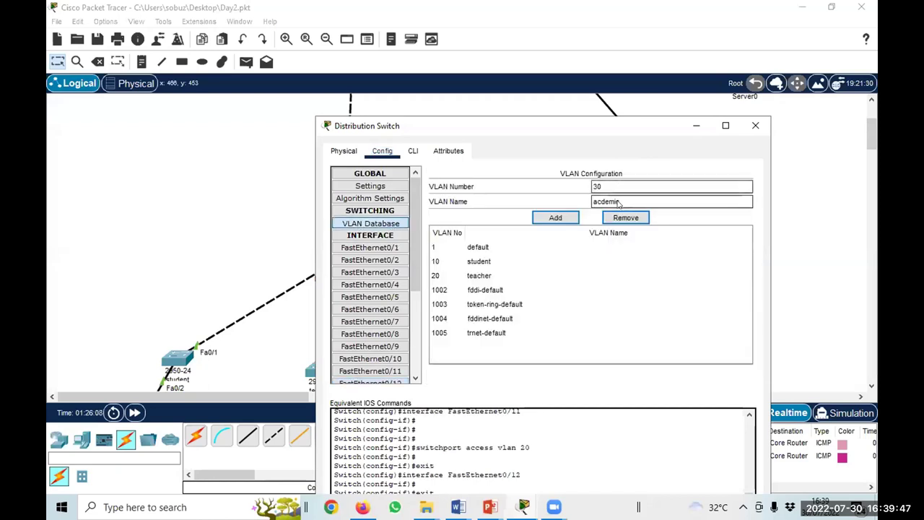
{"action": "left_click", "coordinate": [553, 218]}
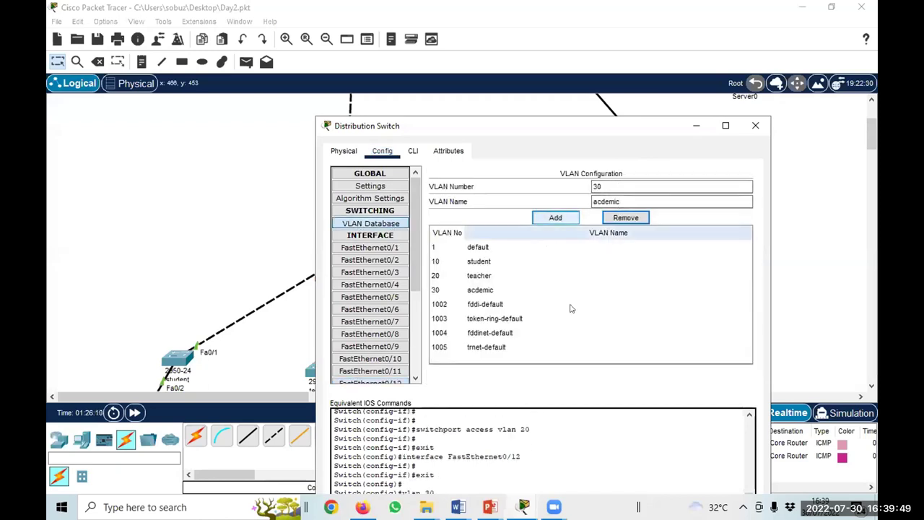
Assign access port FastEthernet0/12 of the Distribution Switch to VLAN 30 (acdemic).
{"action": "scroll", "coordinate": [388, 350], "scroll_direction": "down", "scroll_amount": 1}
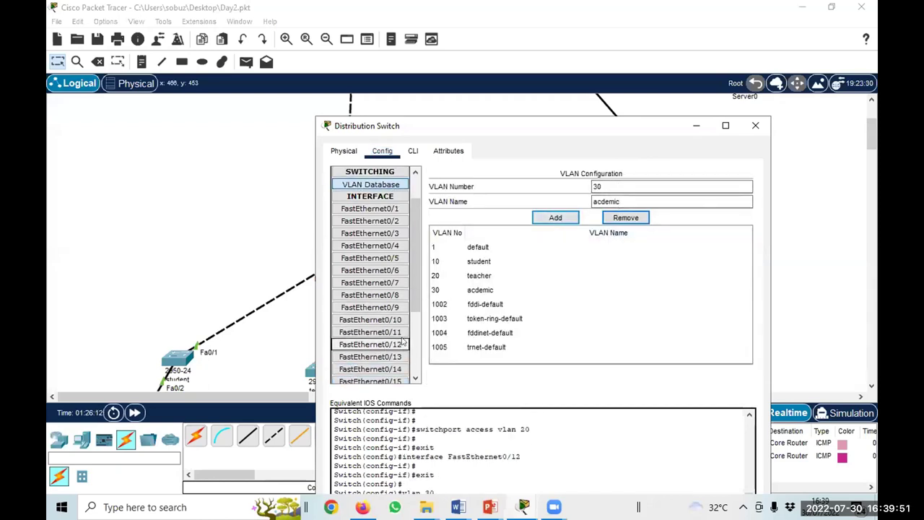
{"action": "left_click", "coordinate": [393, 344]}
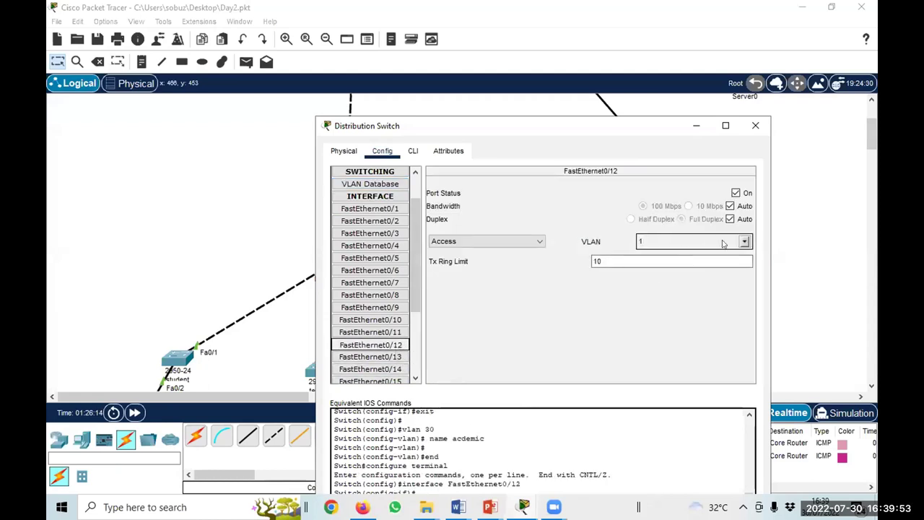
{"action": "left_click", "coordinate": [744, 243]}
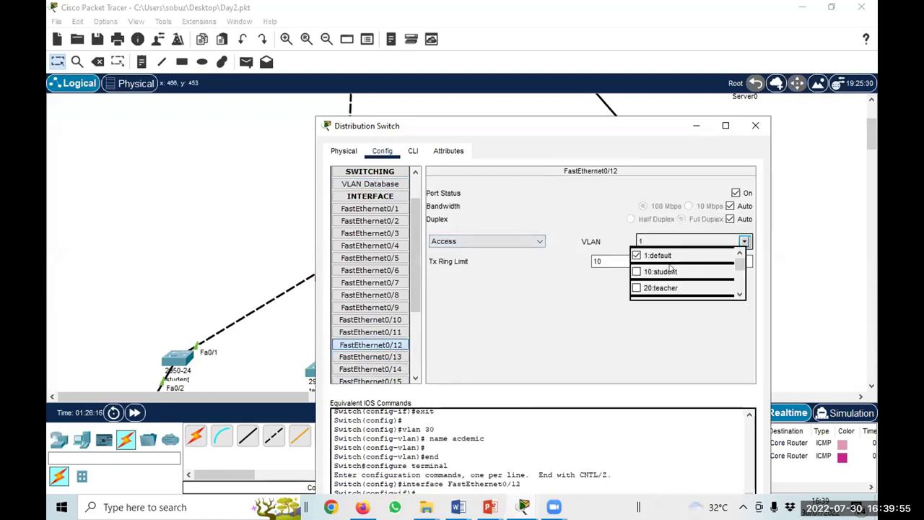
{"action": "scroll", "coordinate": [640, 289], "scroll_direction": "down", "scroll_amount": 1}
{"action": "left_click", "coordinate": [635, 266]}
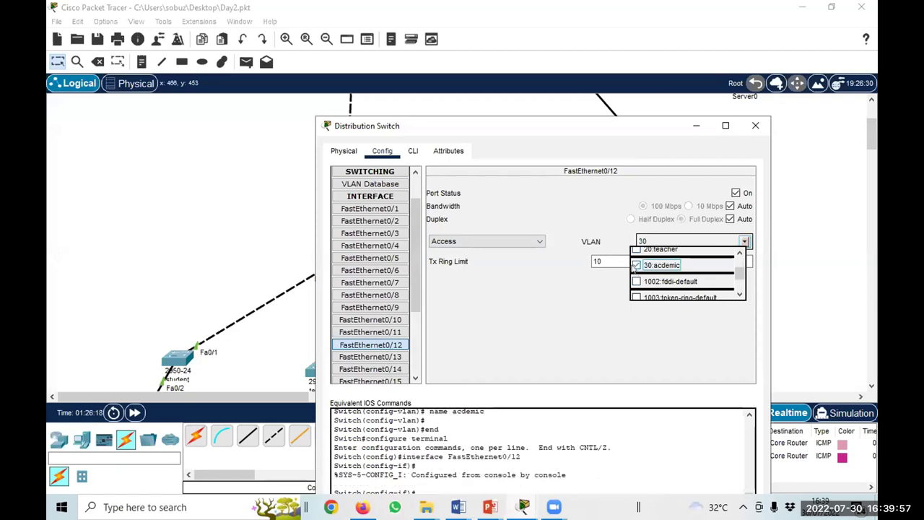
{"action": "left_click", "coordinate": [574, 275]}
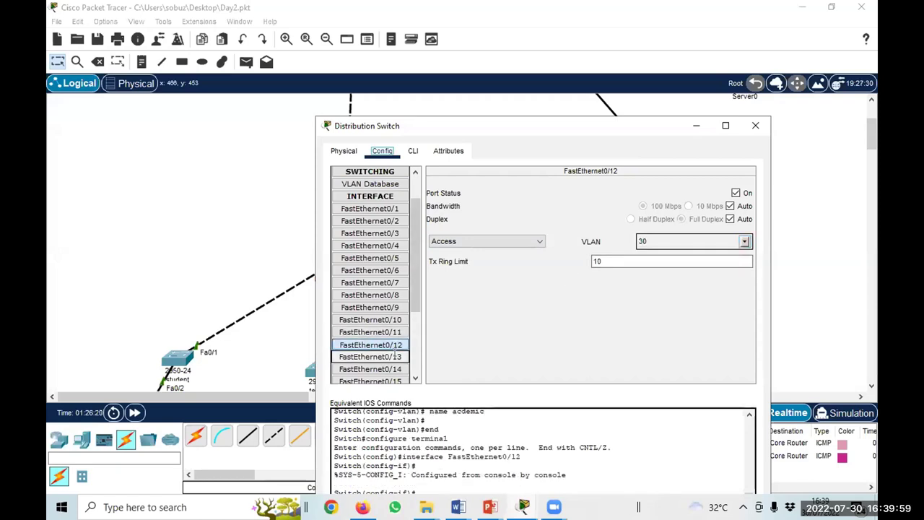
Assign access port FastEthernet0/13 of the Distribution Switch to VLAN 30 (acdemic).
{"action": "left_click", "coordinate": [395, 351]}
{"action": "left_click", "coordinate": [744, 242]}
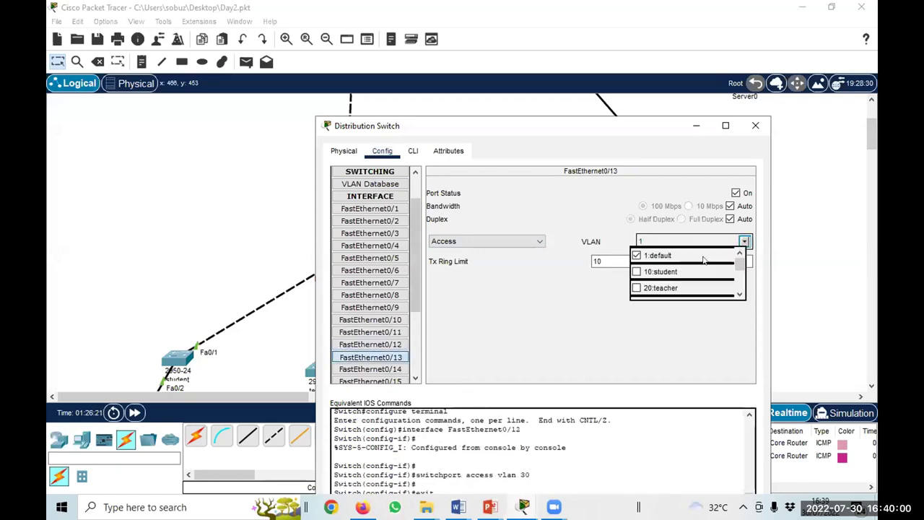
{"action": "scroll", "coordinate": [636, 287], "scroll_direction": "down", "scroll_amount": 1}
{"action": "left_click", "coordinate": [635, 265]}
{"action": "left_click", "coordinate": [510, 330]}
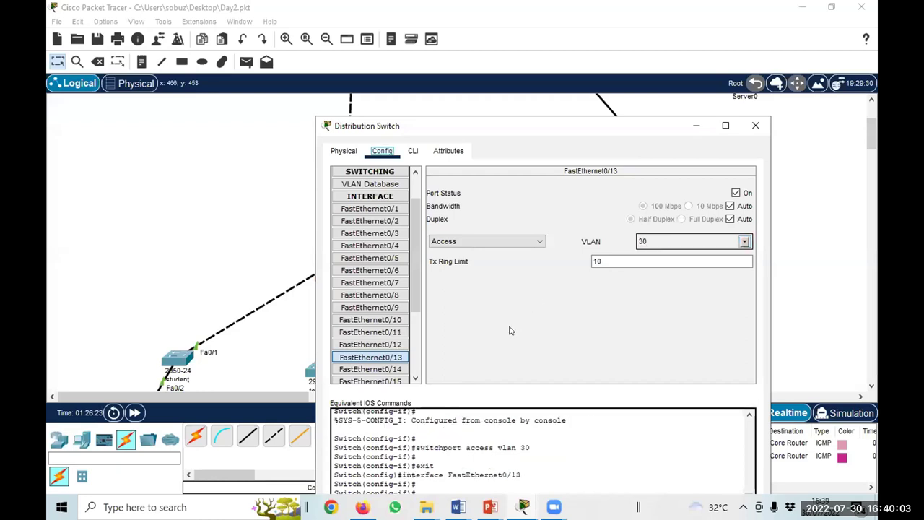
Assign access port FastEthernet0/14 of the Distribution Switch to VLAN 30 (acdemic).
{"action": "left_click", "coordinate": [371, 368]}
{"action": "left_click", "coordinate": [744, 243]}
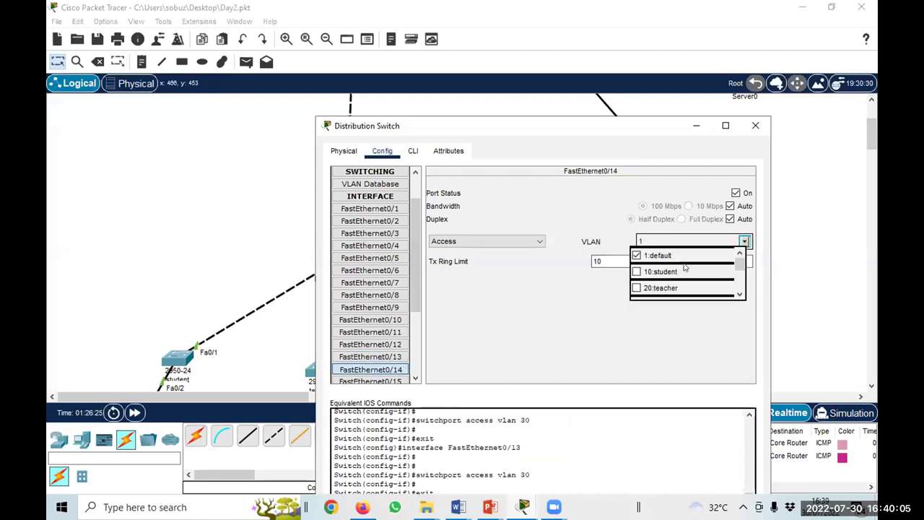
{"action": "scroll", "coordinate": [646, 289], "scroll_direction": "down", "scroll_amount": 1}
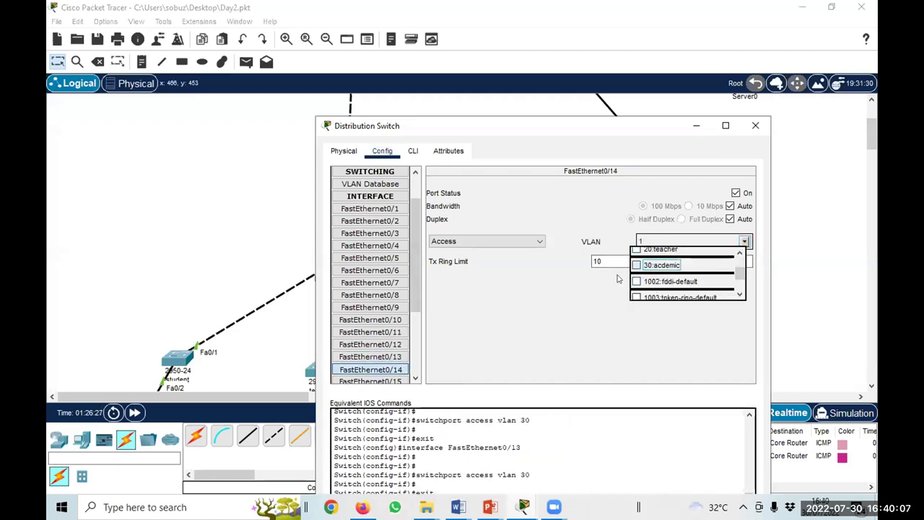
{"action": "left_click", "coordinate": [635, 264]}
Assign access port FastEthernet0/15 of the Distribution Switch to VLAN 30 (acdemic).
{"action": "scroll", "coordinate": [371, 325], "scroll_direction": "down", "scroll_amount": 1}
{"action": "left_click", "coordinate": [370, 343]}
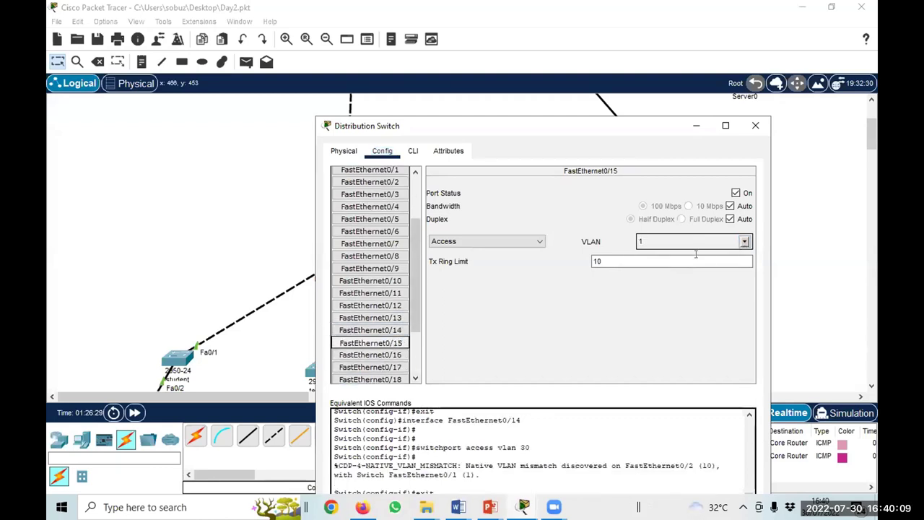
{"action": "left_click", "coordinate": [744, 242]}
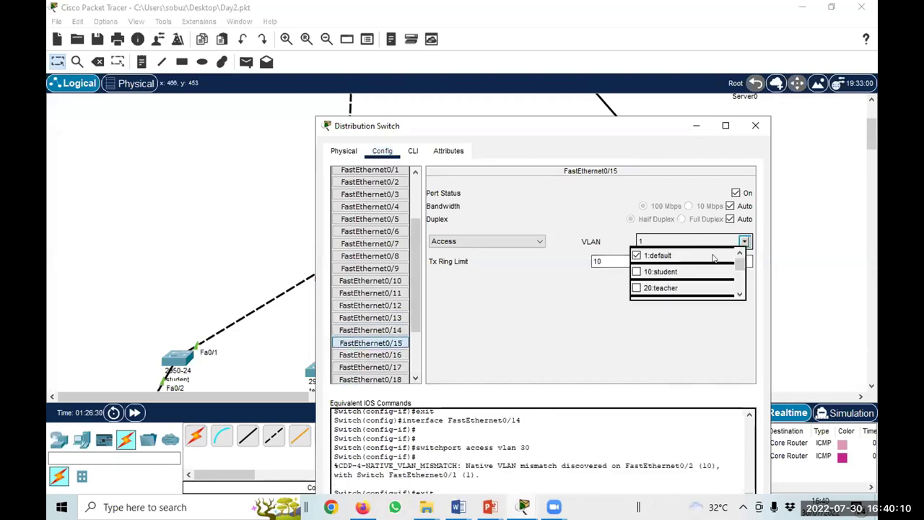
{"action": "scroll", "coordinate": [641, 289], "scroll_direction": "down", "scroll_amount": 1}
{"action": "left_click", "coordinate": [636, 264]}
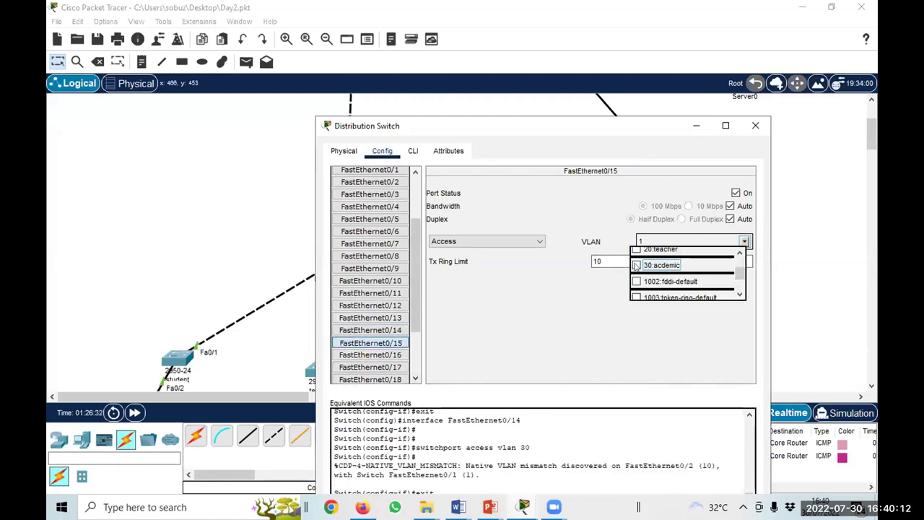
{"action": "left_click", "coordinate": [550, 319]}
Assign access port FastEthernet0/16 to VLAN 30 (acdemic) and close the Distribution Switch's configuration window.
{"action": "left_click", "coordinate": [370, 355]}
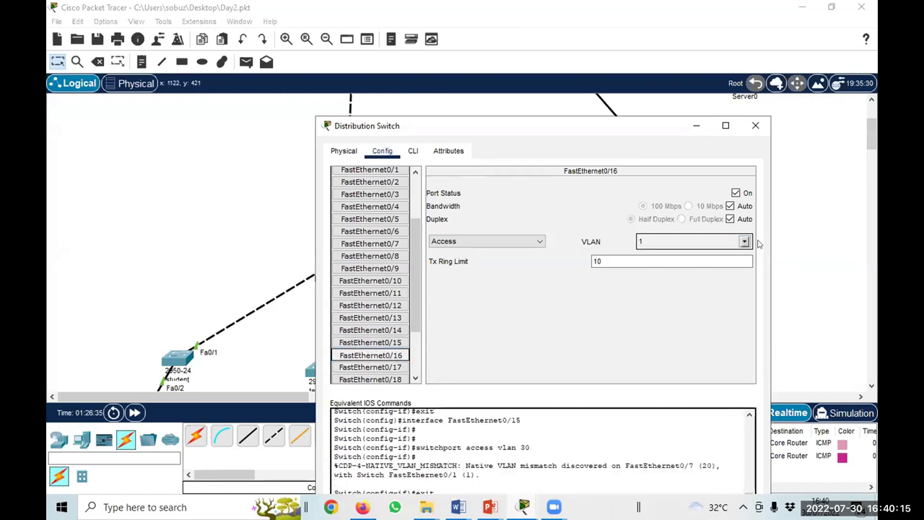
{"action": "left_click", "coordinate": [744, 242]}
{"action": "scroll", "coordinate": [662, 286], "scroll_direction": "down", "scroll_amount": 2}
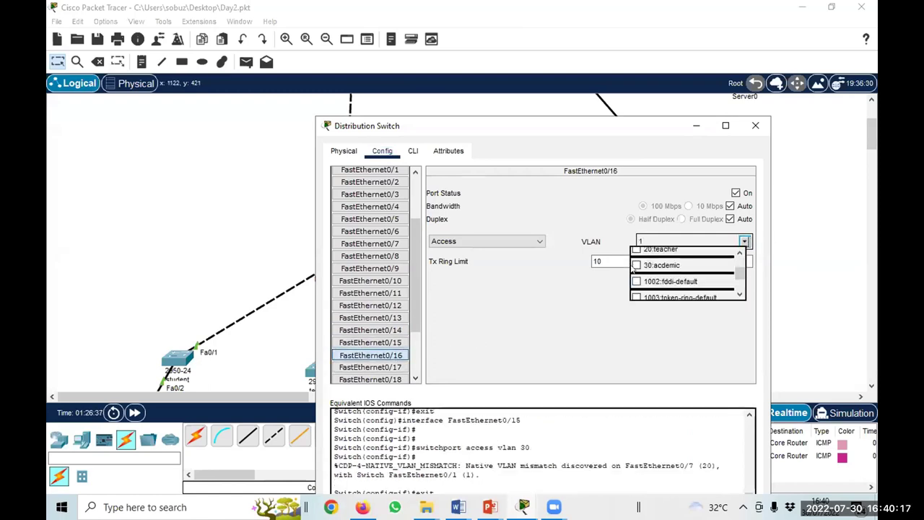
{"action": "left_click", "coordinate": [635, 264]}
{"action": "left_click", "coordinate": [598, 298]}
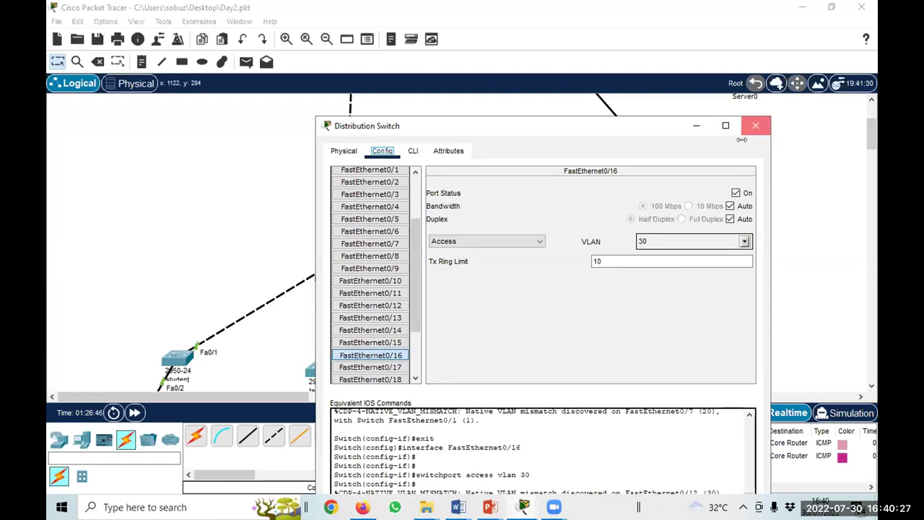
{"action": "left_click", "coordinate": [755, 126]}
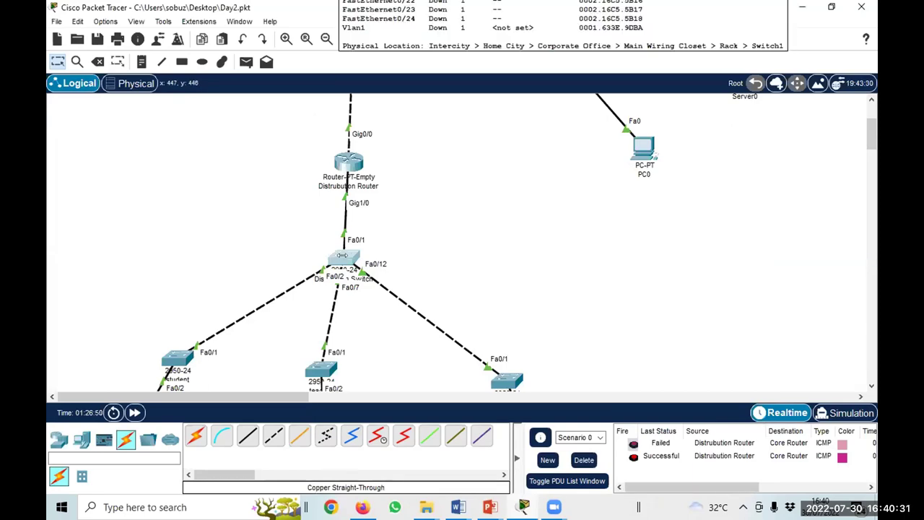
Export the Distribution Switch's running configuration to the Desktop as Distribution Switch_running-config.txt and close the switch window.
{"action": "mouse_move", "coordinate": [338, 258]}
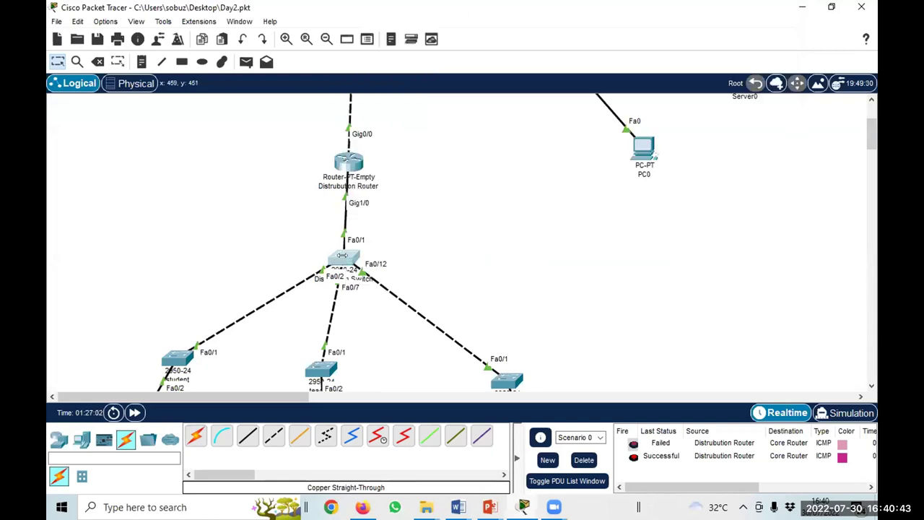
{"action": "left_click", "coordinate": [342, 255]}
{"action": "left_click", "coordinate": [445, 189]}
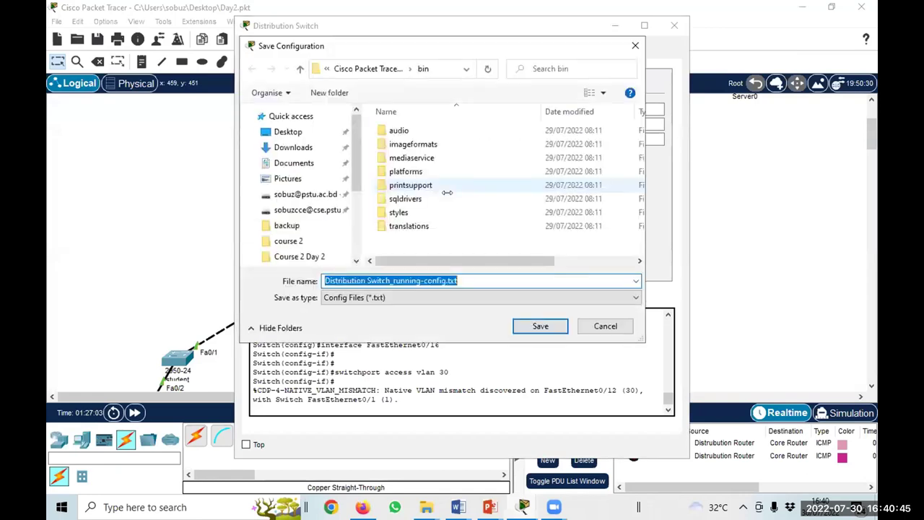
{"action": "scroll", "coordinate": [346, 166], "scroll_direction": "down", "scroll_amount": 4}
{"action": "scroll", "coordinate": [359, 142], "scroll_direction": "up", "scroll_amount": 4}
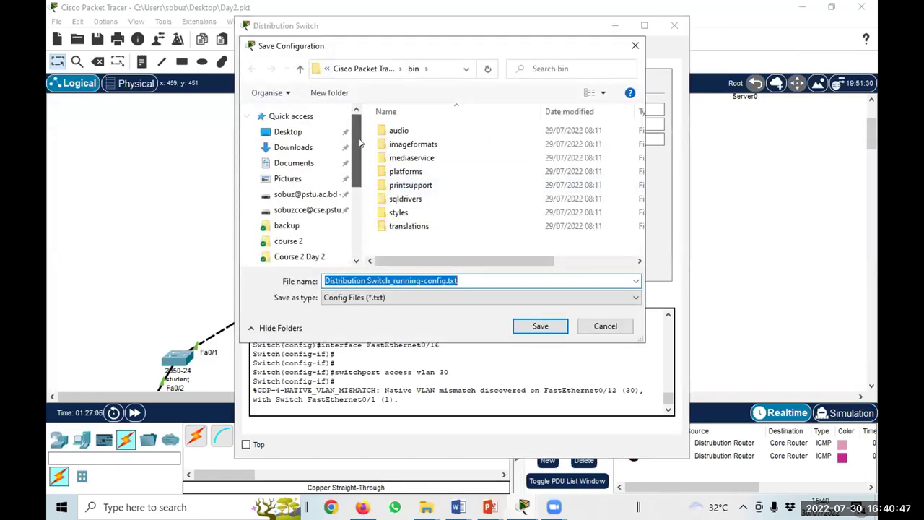
{"action": "left_click", "coordinate": [339, 132]}
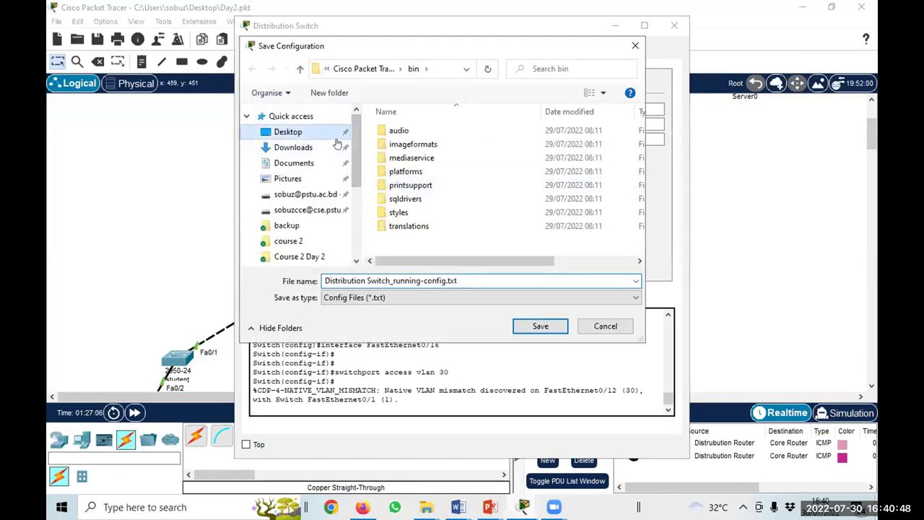
{"action": "left_click", "coordinate": [532, 326]}
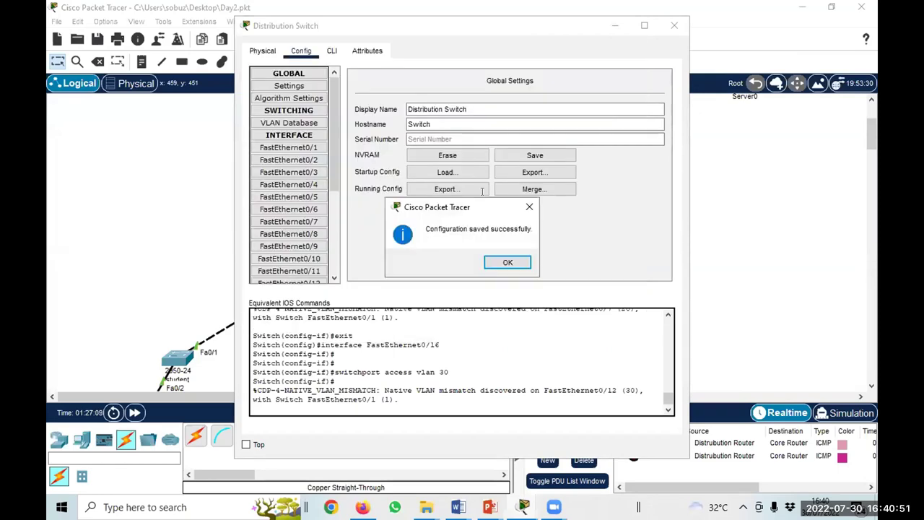
{"action": "left_click", "coordinate": [517, 264]}
{"action": "left_click", "coordinate": [674, 26]}
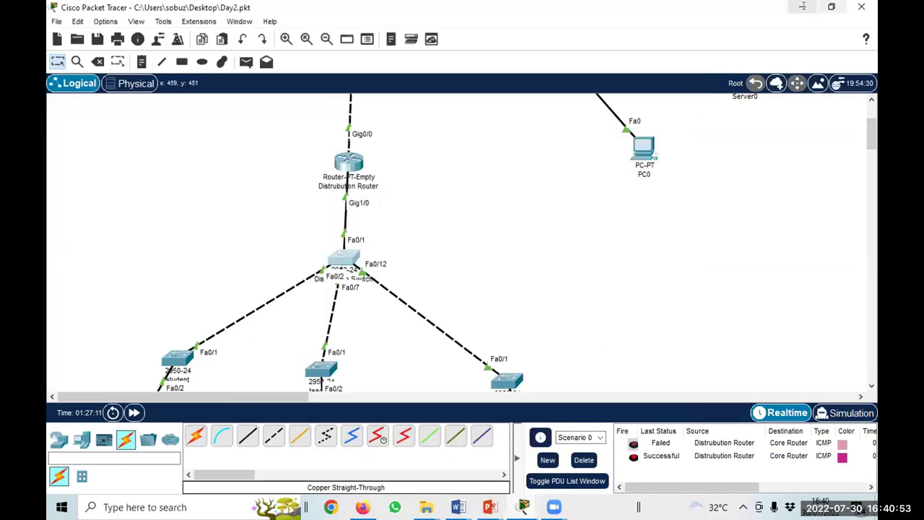
Minimize the open windows and open the exported Distribution Switch_running-config.txt file from the desktop.
{"action": "left_click", "coordinate": [801, 7]}
{"action": "left_click", "coordinate": [801, 6]}
{"action": "left_click", "coordinate": [801, 6]}
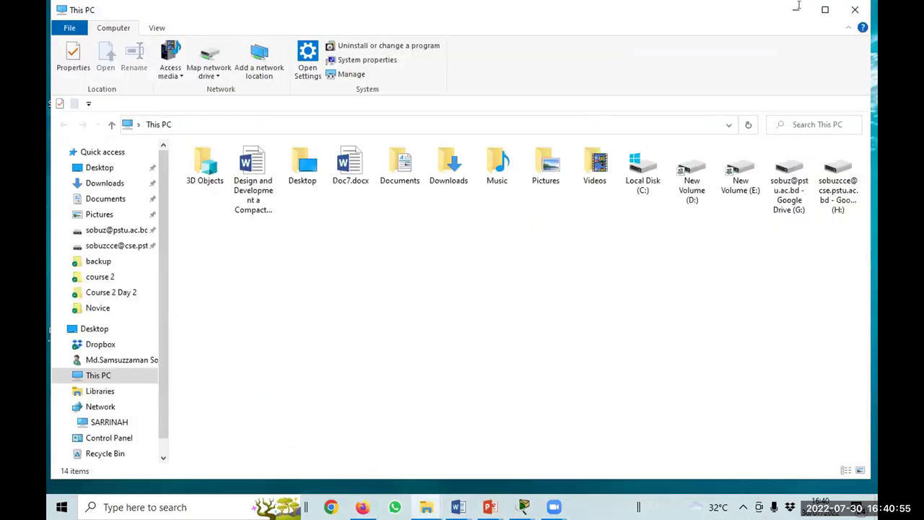
{"action": "left_click", "coordinate": [801, 6]}
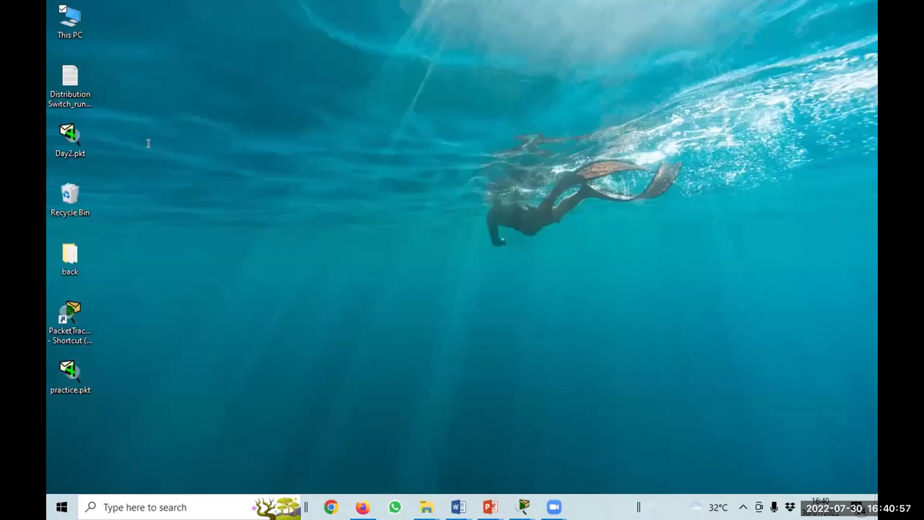
{"action": "double_click", "coordinate": [70, 81]}
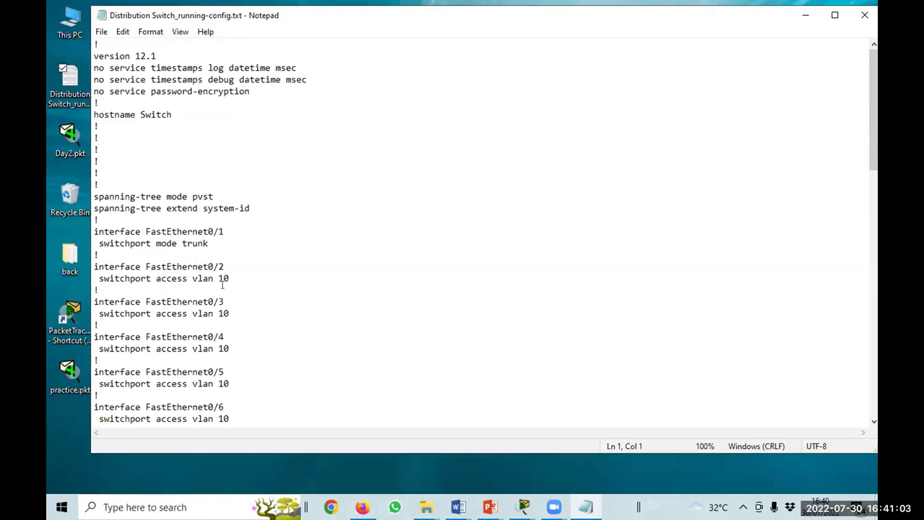
Examine the VLAN assignments of the FastEthernet interfaces in the exported running configuration, and close the file.
{"action": "scroll", "coordinate": [224, 303], "scroll_direction": "down", "scroll_amount": 2}
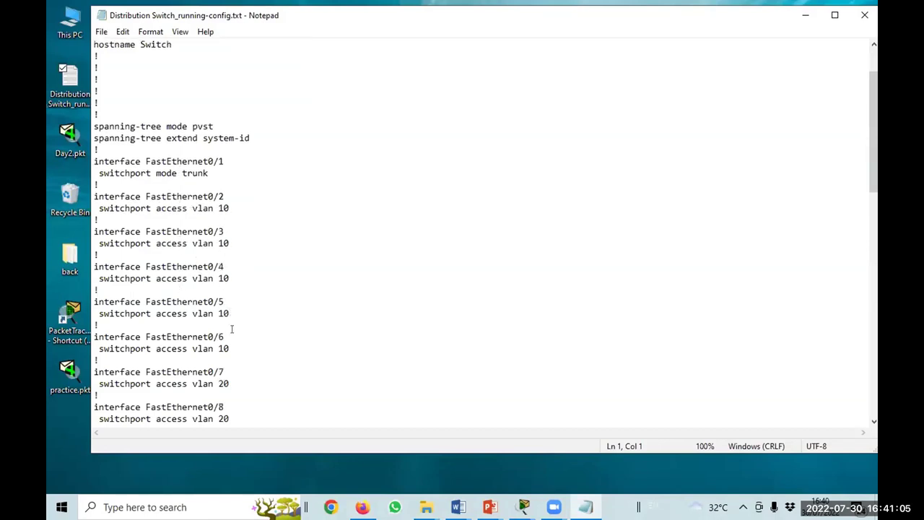
{"action": "scroll", "coordinate": [232, 329], "scroll_direction": "down", "scroll_amount": 1}
{"action": "scroll", "coordinate": [231, 330], "scroll_direction": "down", "scroll_amount": 1}
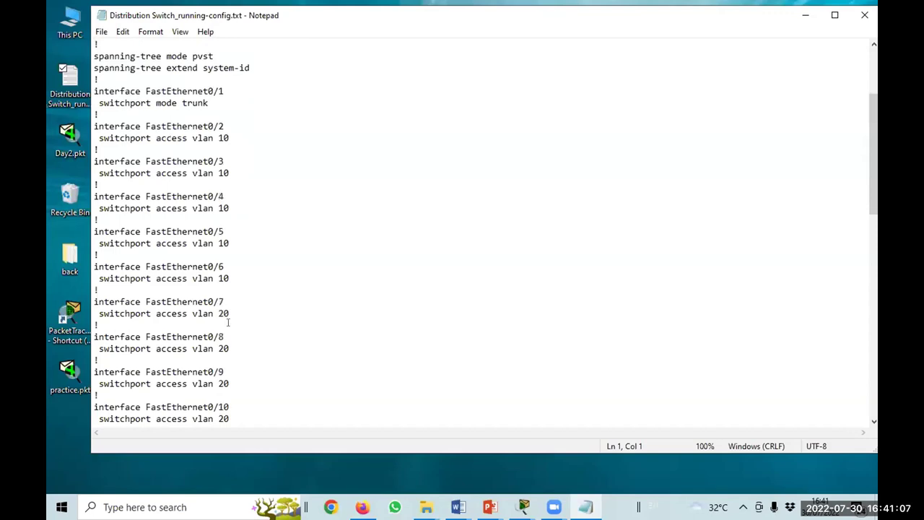
{"action": "scroll", "coordinate": [229, 332], "scroll_direction": "down", "scroll_amount": 1}
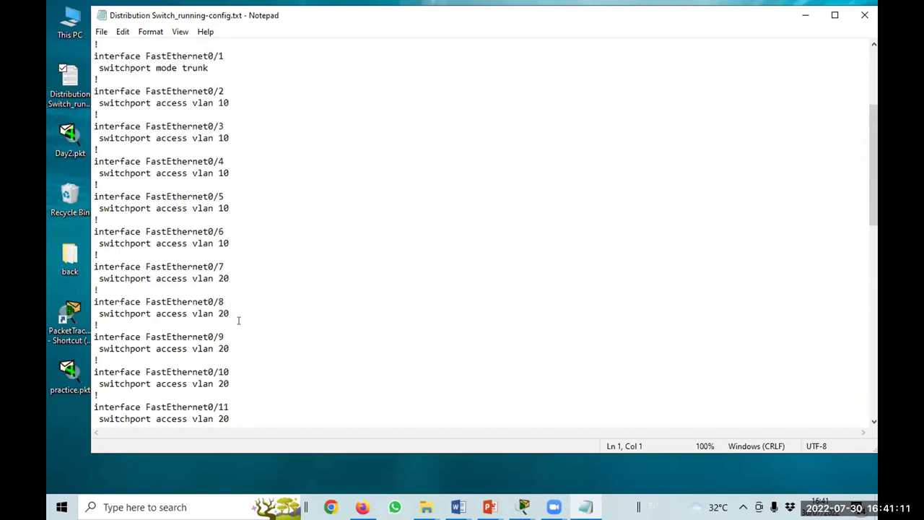
{"action": "scroll", "coordinate": [238, 321], "scroll_direction": "down", "scroll_amount": 1}
{"action": "scroll", "coordinate": [239, 332], "scroll_direction": "down", "scroll_amount": 3}
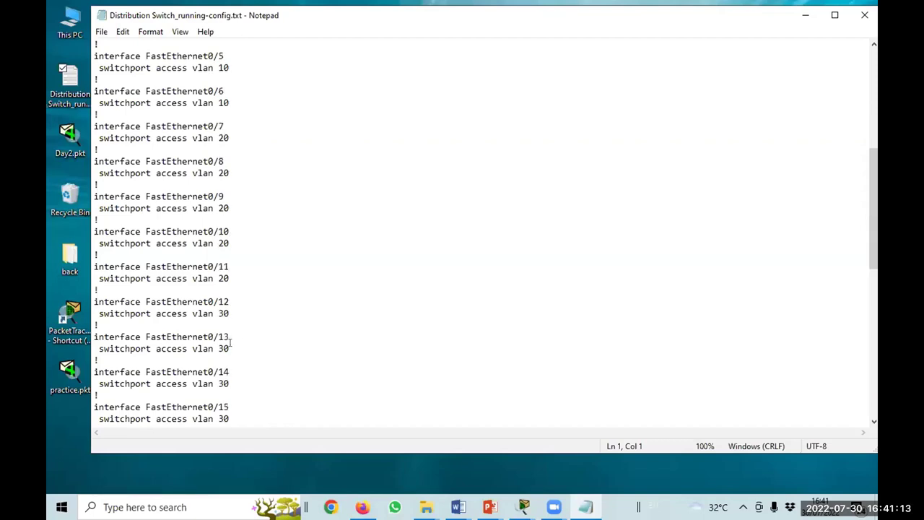
{"action": "scroll", "coordinate": [230, 317], "scroll_direction": "down", "scroll_amount": 1}
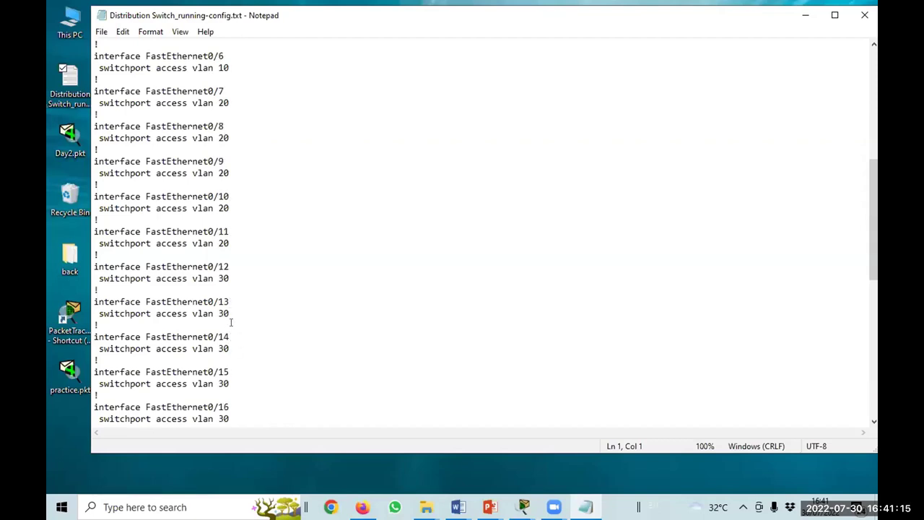
{"action": "scroll", "coordinate": [231, 325], "scroll_direction": "down", "scroll_amount": 1}
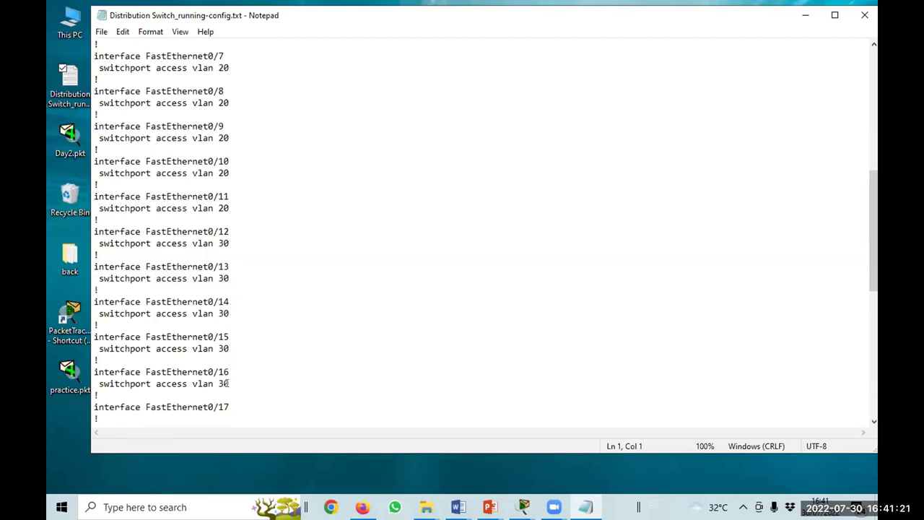
{"action": "left_click", "coordinate": [864, 15]}
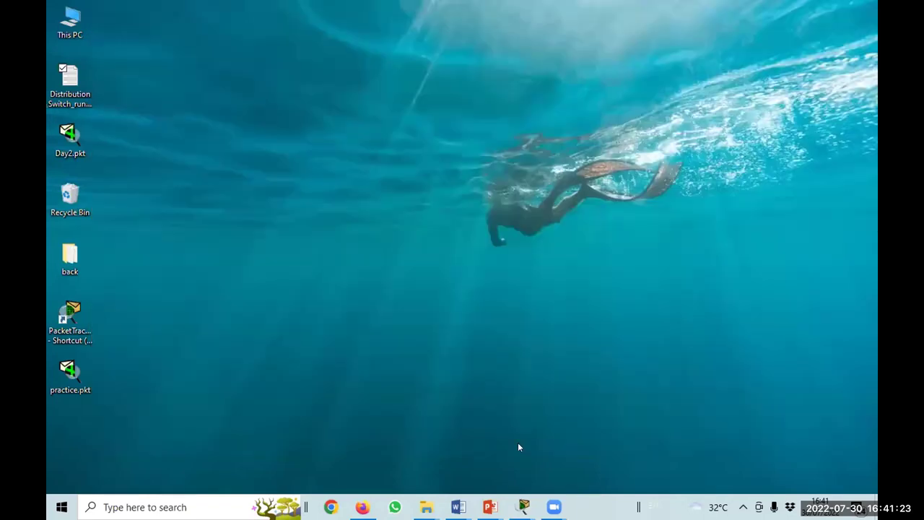
Close the Distribution Switch window and open the Distribution Router's command-line interface, with its window moved up to show the prompt.
{"action": "mouse_move", "coordinate": [524, 507]}
{"action": "left_click", "coordinate": [606, 433]}
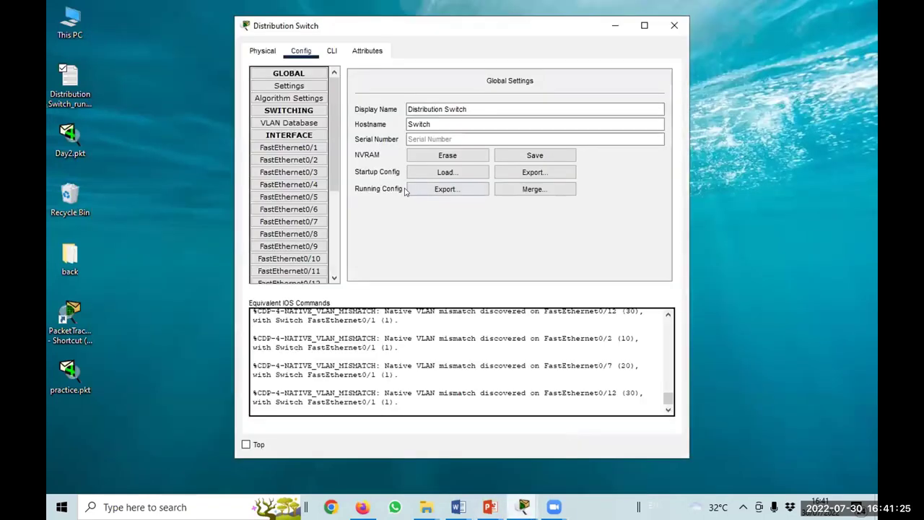
{"action": "left_click", "coordinate": [675, 26]}
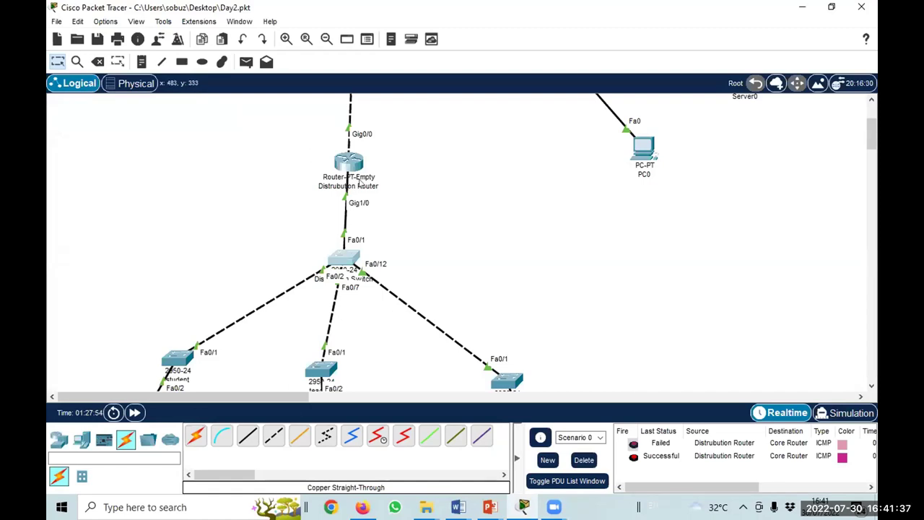
{"action": "mouse_move", "coordinate": [359, 184]}
{"action": "left_click", "coordinate": [345, 170]}
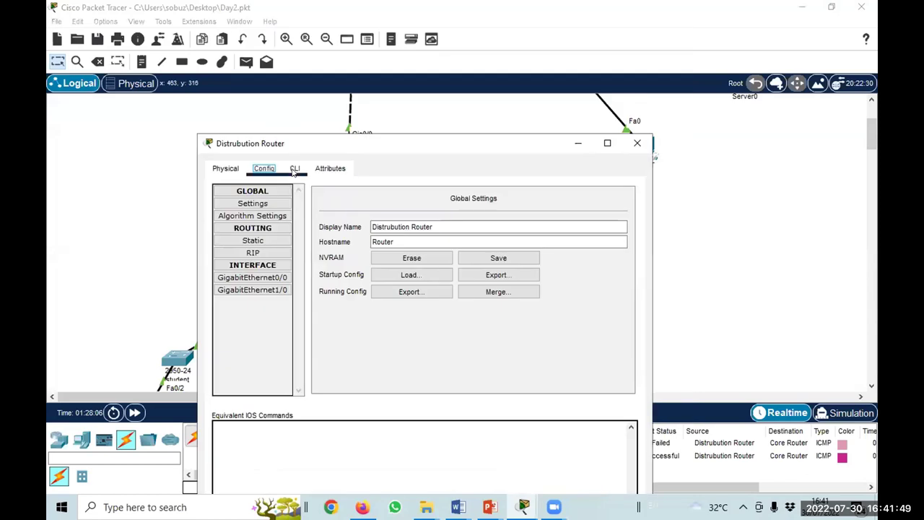
{"action": "left_click", "coordinate": [294, 169]}
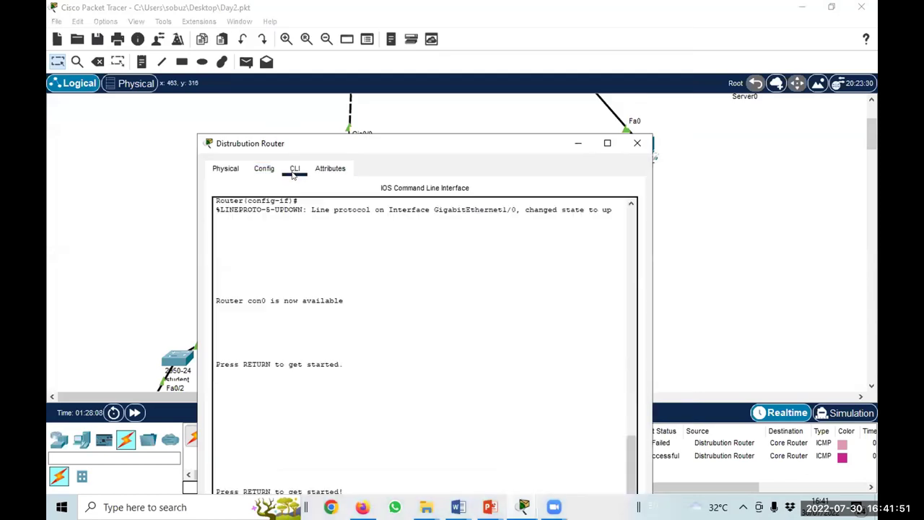
{"action": "left_click_drag", "start_coordinate": [293, 144], "coordinate": [299, 57]}
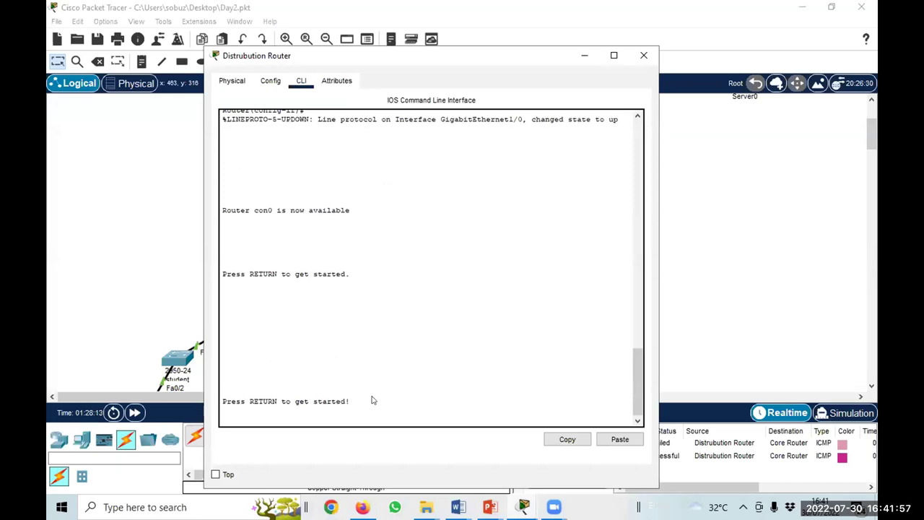
Start the Distribution Router's console session and enter privileged mode with the enable command.
{"action": "key", "text": "Return"}
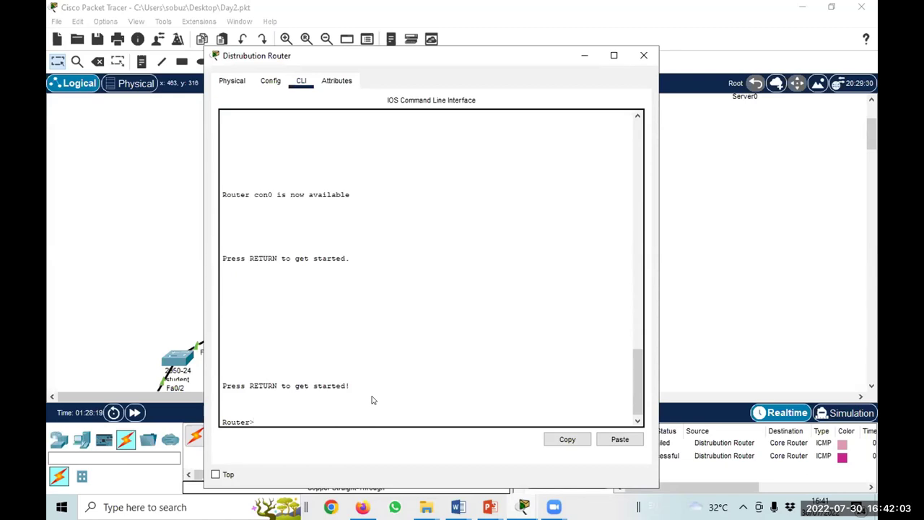
{"action": "type", "text": "ena"}
{"action": "key", "text": "Tab"}
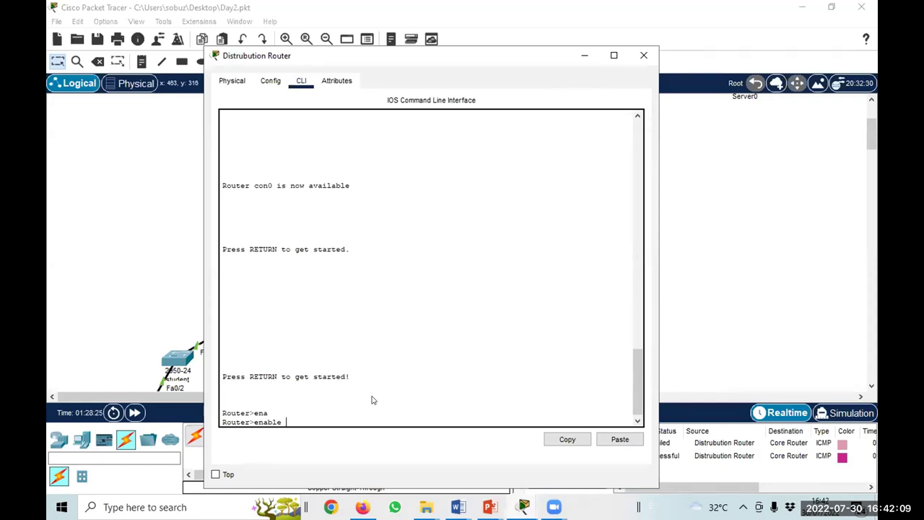
{"action": "key", "text": "Return"}
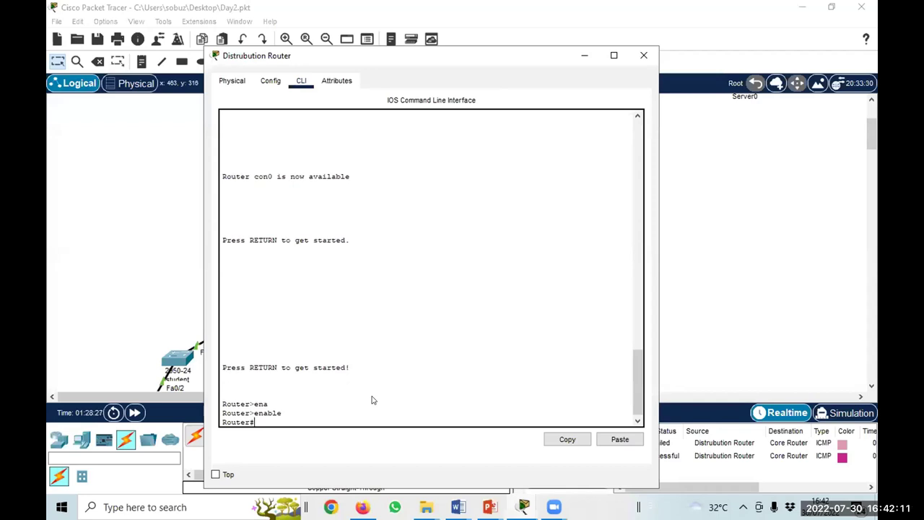
Enter global configuration mode on the Distribution Router with the conf terminal command.
{"action": "type", "text": "con"}
{"action": "type", "text": "f"}
{"action": "type", "text": " t"}
{"action": "key", "text": "Tab"}
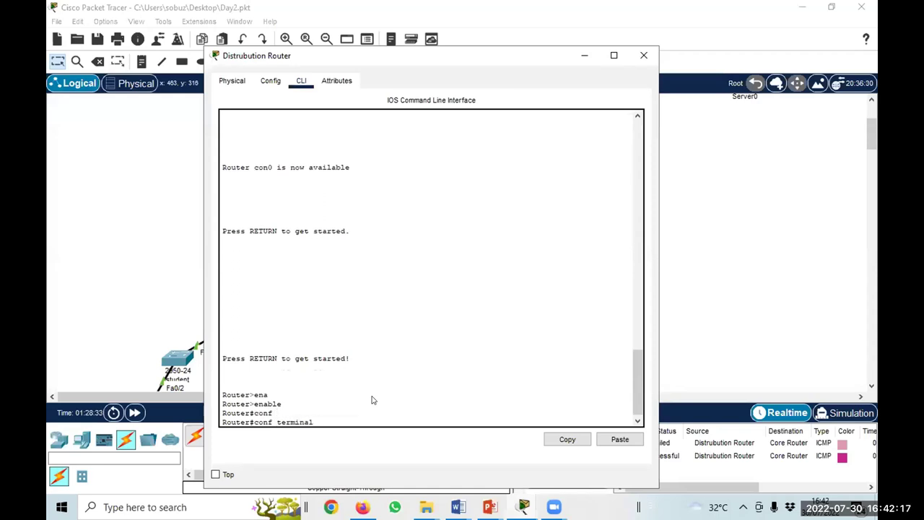
{"action": "key", "text": "BackSpace"}
{"action": "key", "text": "BackSpace"}
{"action": "key", "text": "BackSpace"}
{"action": "key", "text": "BackSpace"}
{"action": "key", "text": "BackSpace"}
{"action": "key", "text": "BackSpace"}
{"action": "key", "text": "BackSpace"}
{"action": "key", "text": "BackSpace"}
{"action": "key", "text": "Tab"}
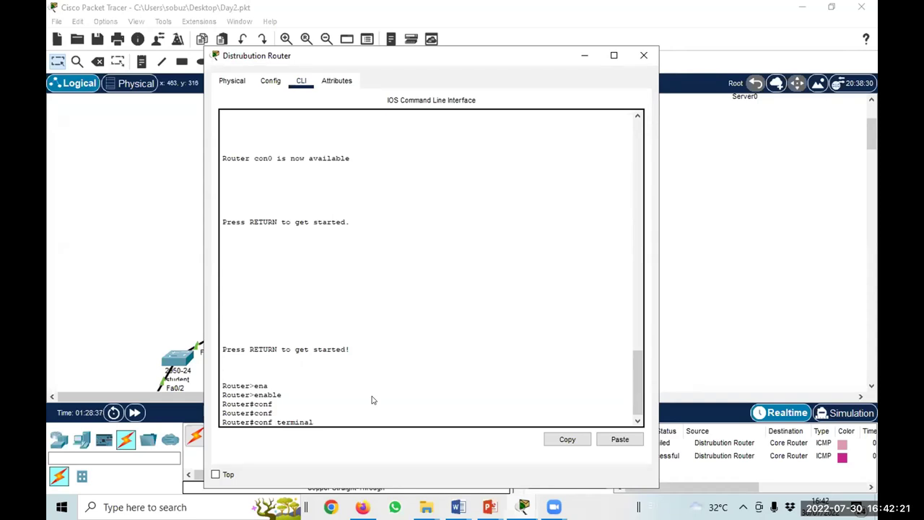
{"action": "key", "text": "Return"}
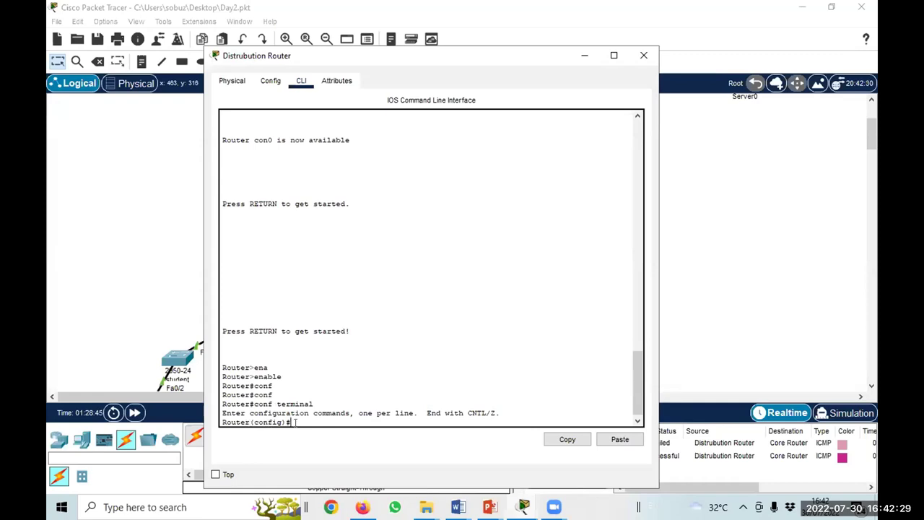
Set the Distribution Router's hostname to distributionrouter.
{"action": "type", "text": "hostname distribution"}
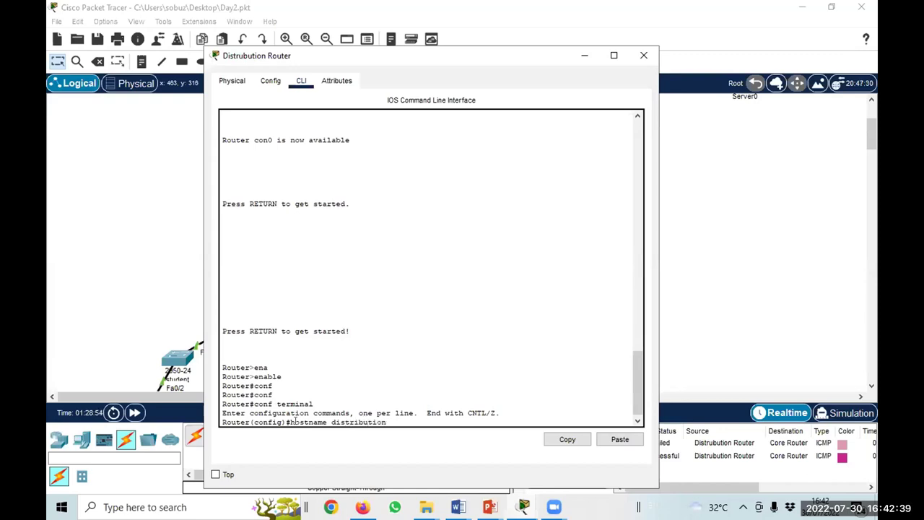
{"action": "type", "text": "router"}
{"action": "key", "text": "Return"}
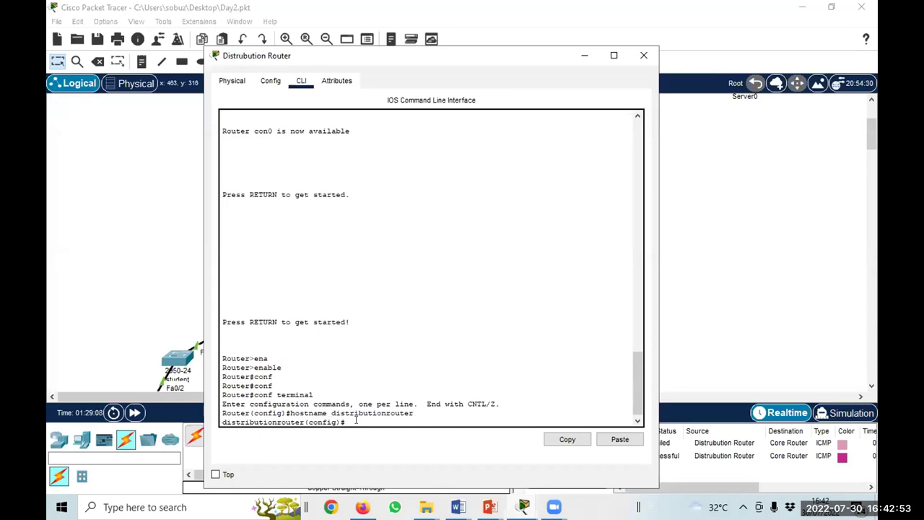
Check the Distribution Router's link to the Distribution Switch in the topology, and create subinterface gigabitEthernet 1/0.10 on the router.
{"action": "left_click", "coordinate": [524, 507]}
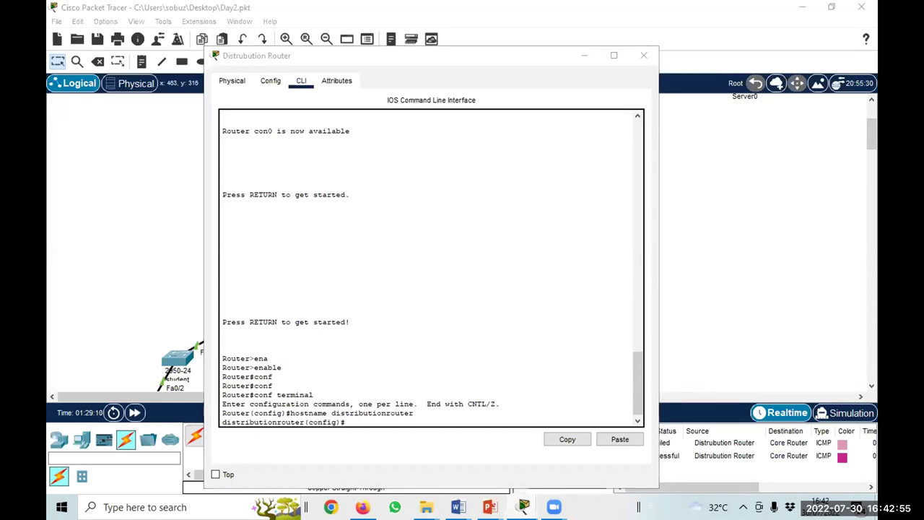
{"action": "left_click", "coordinate": [515, 447]}
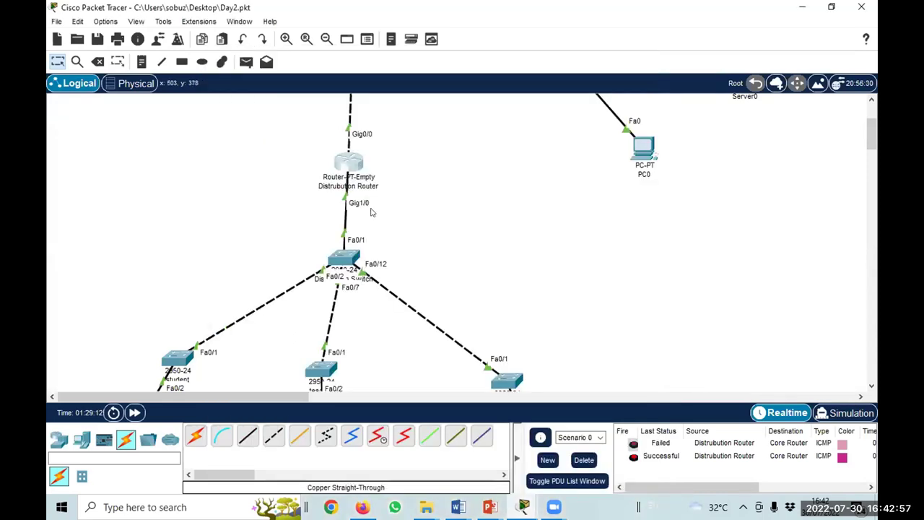
{"action": "scroll", "coordinate": [353, 153], "scroll_direction": "up", "scroll_amount": 2}
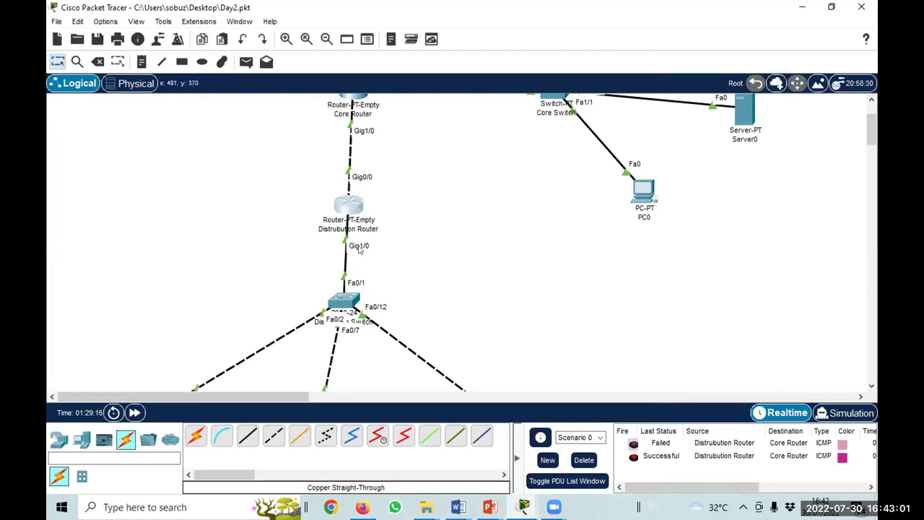
{"action": "mouse_move", "coordinate": [356, 309]}
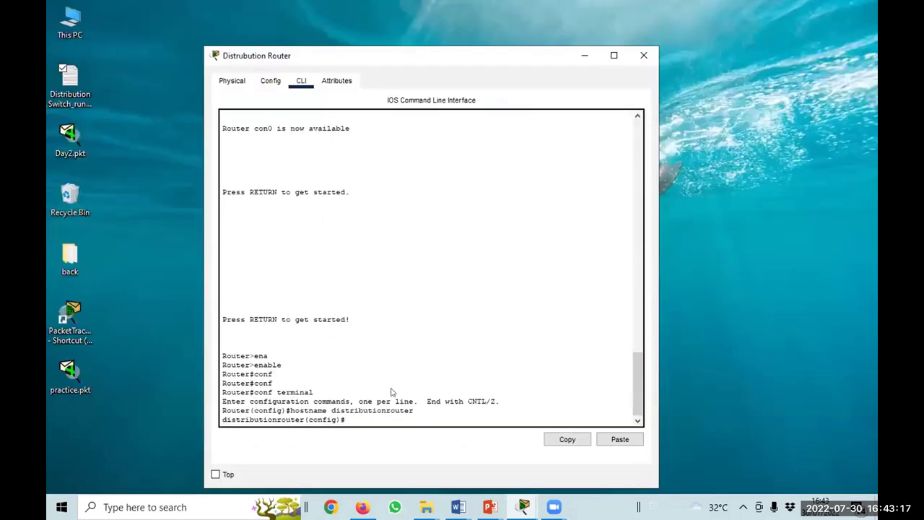
{"action": "scroll", "coordinate": [422, 413], "scroll_direction": "down", "scroll_amount": 1}
{"action": "type", "text": "inter"}
{"action": "key", "text": "Tab"}
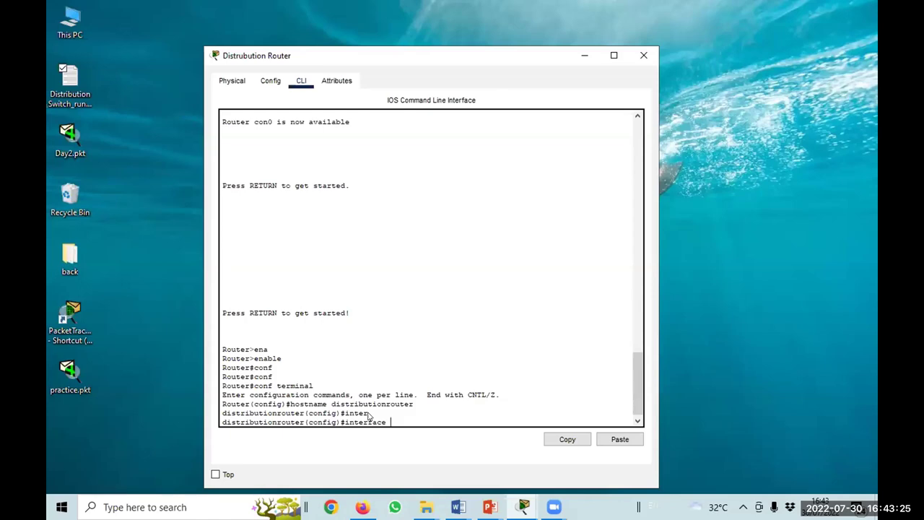
{"action": "type", "text": "gih"}
{"action": "type", "text": "gi"}
{"action": "key", "text": "Tab"}
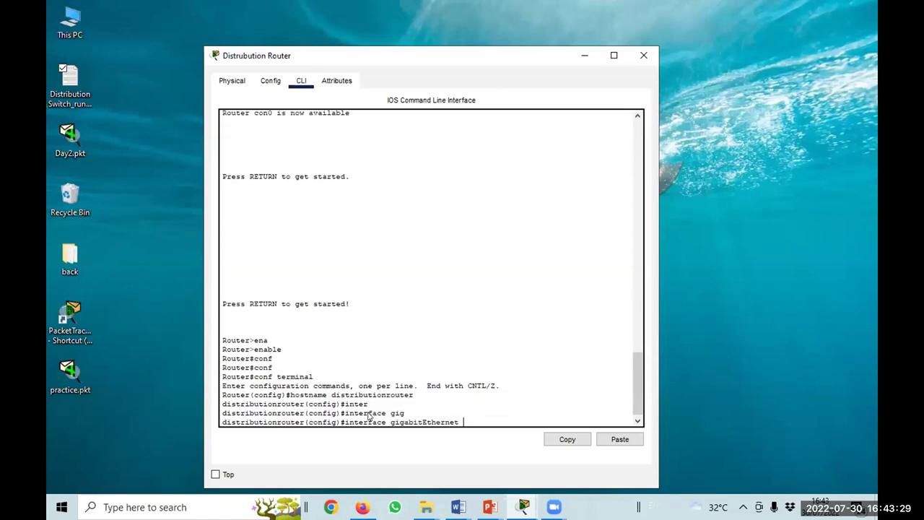
{"action": "type", "text": "i"}
{"action": "type", "text": "/0.10"}
{"action": "key", "text": "Return"}
{"action": "key", "text": "Return"}
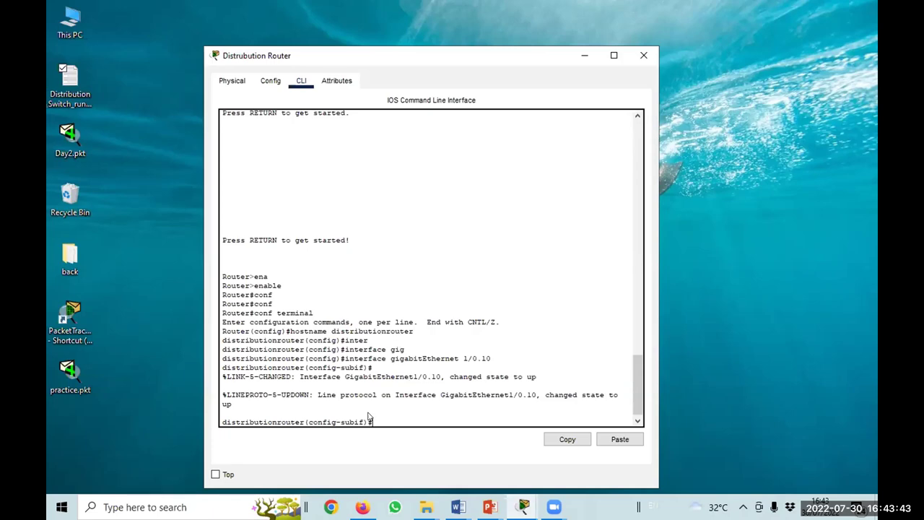
Give subinterface gigabitEthernet 1/0.10 the description vlan_10interface.
{"action": "type", "text": "des"}
{"action": "key", "text": "Tab"}
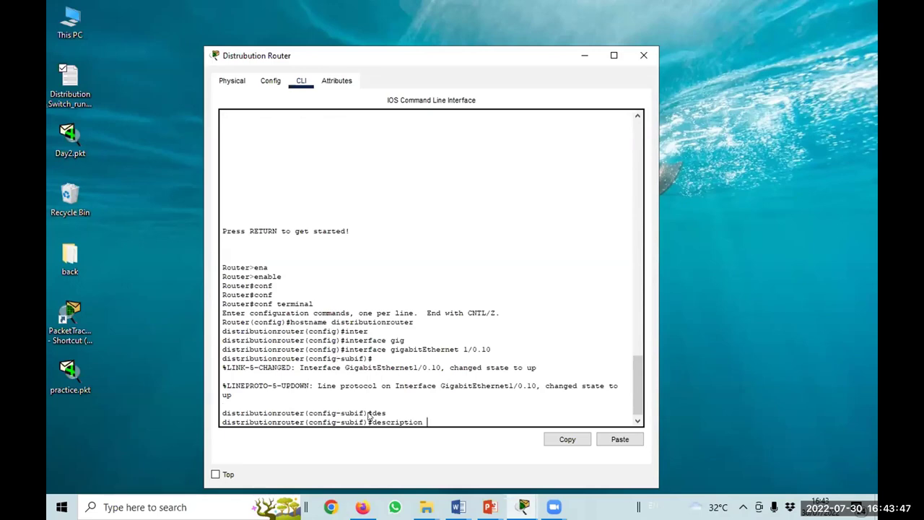
{"action": "type", "text": "vlan_10interface"}
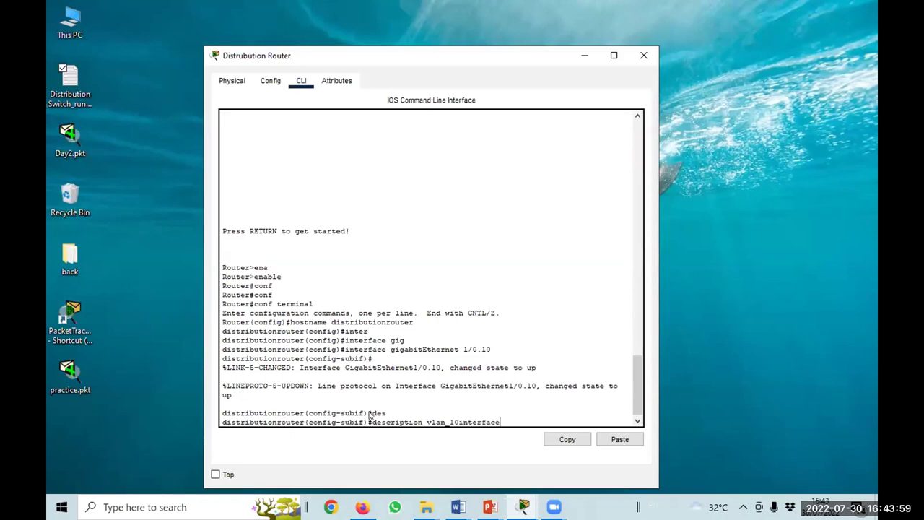
{"action": "key", "text": "Return"}
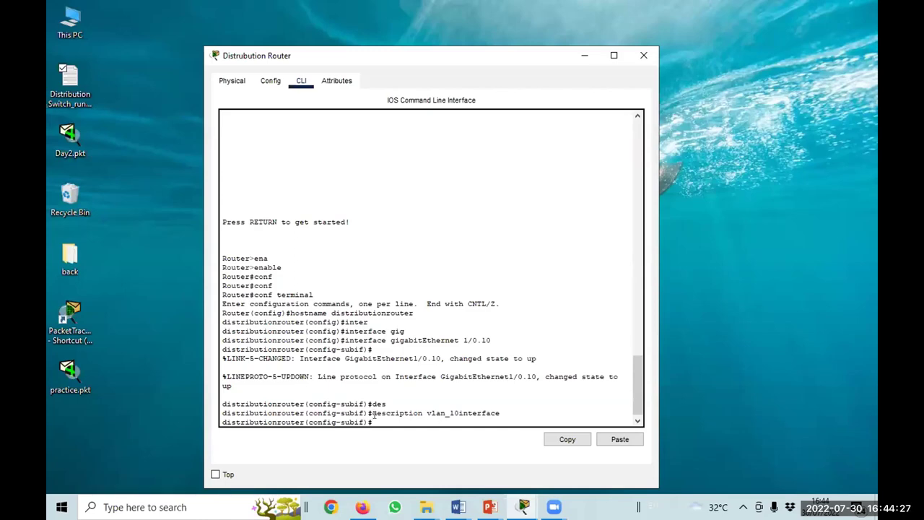
Set the encapsulation of subinterface gigabitEthernet 1/0.10 to dot1Q with VLAN ID 10.
{"action": "type", "text": "enc"}
{"action": "key", "text": "Tab"}
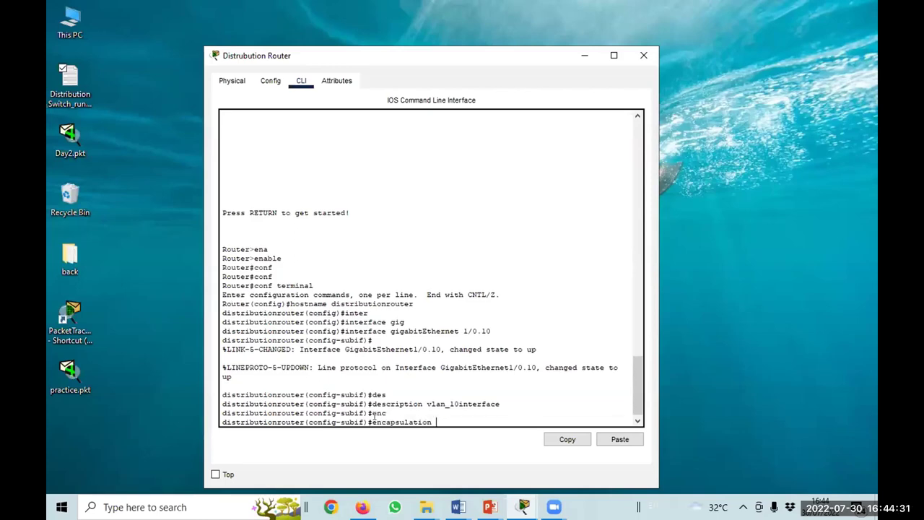
{"action": "type", "text": "dot1Q 10"}
{"action": "key", "text": "Return"}
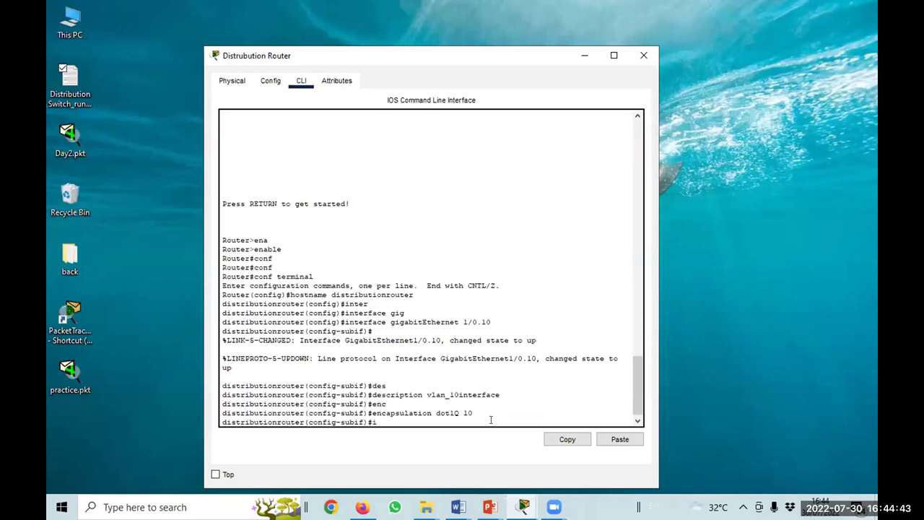
Try to assign IP address 10.28.32.1 to subinterface gigabitEthernet 1/0.10 without a subnet mask.
{"action": "type", "text": "ip"}
{"action": "key", "text": "Tab"}
{"action": "type", "text": "addre"}
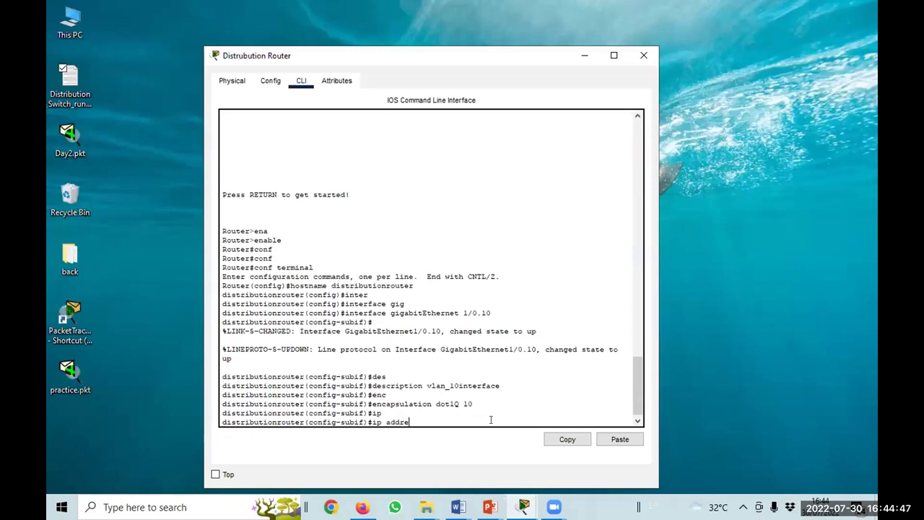
{"action": "type", "text": "ss"}
{"action": "type", "text": "10.28.32.1"}
{"action": "key", "text": "Return"}
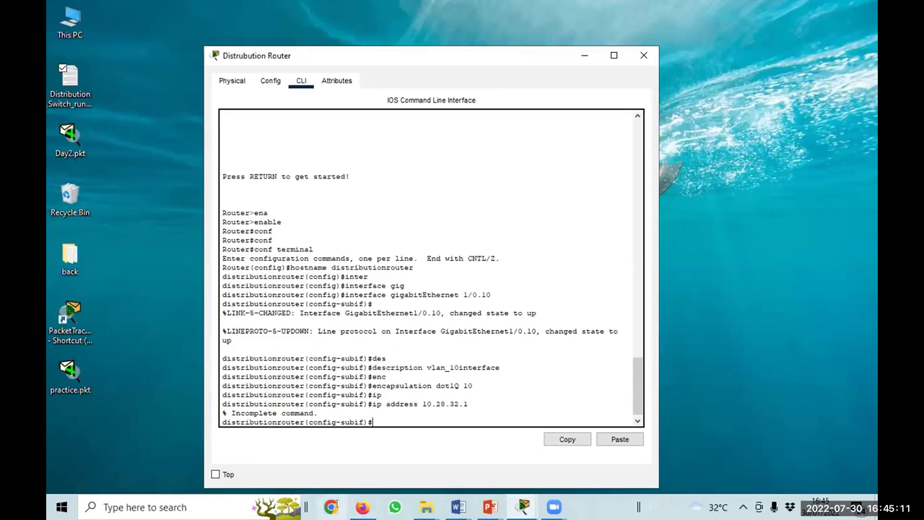
Assign 10.28.32.1 with mask 255.255.224.0 to subinterface gigabitEthernet 1/0.10, checking the addressing table in the Network Planning and Design Day 2 PowerPoint presentation.
{"action": "key", "text": "Up"}
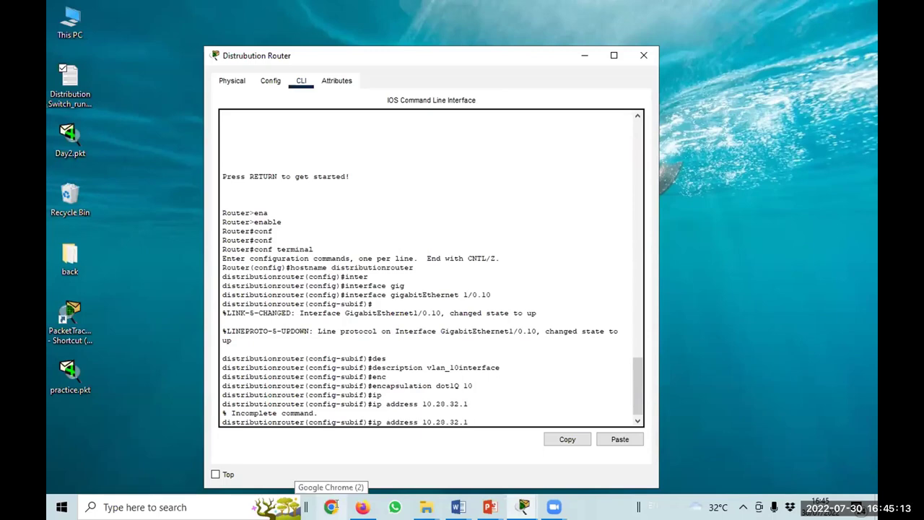
{"action": "type", "text": "255.255."}
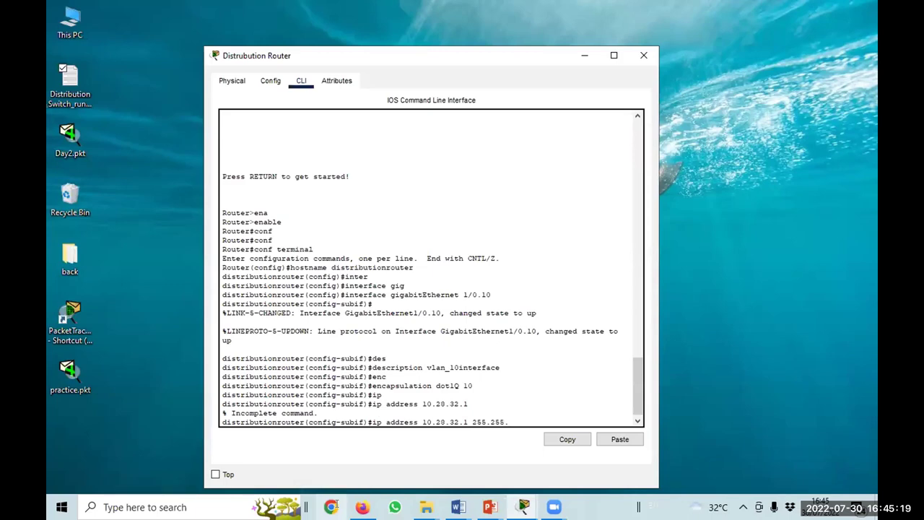
{"action": "type", "text": "224."}
{"action": "mouse_move", "coordinate": [490, 506]}
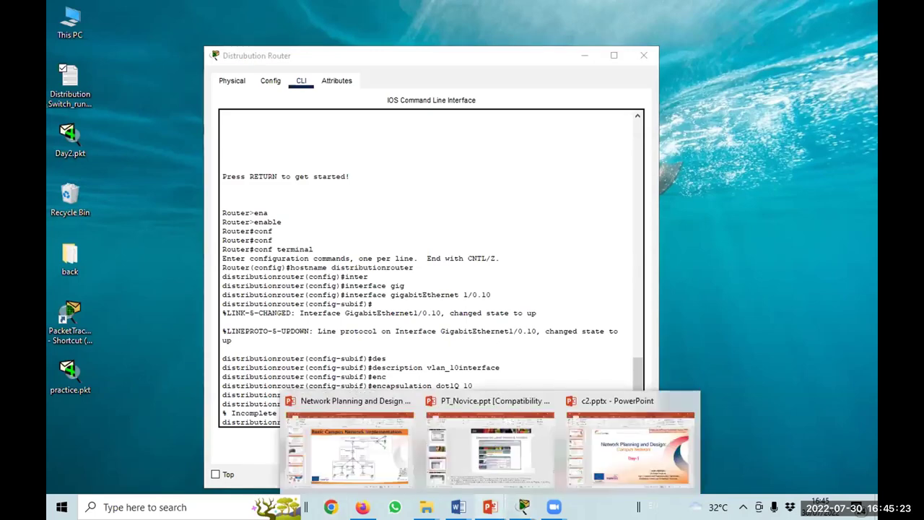
{"action": "left_click", "coordinate": [364, 455]}
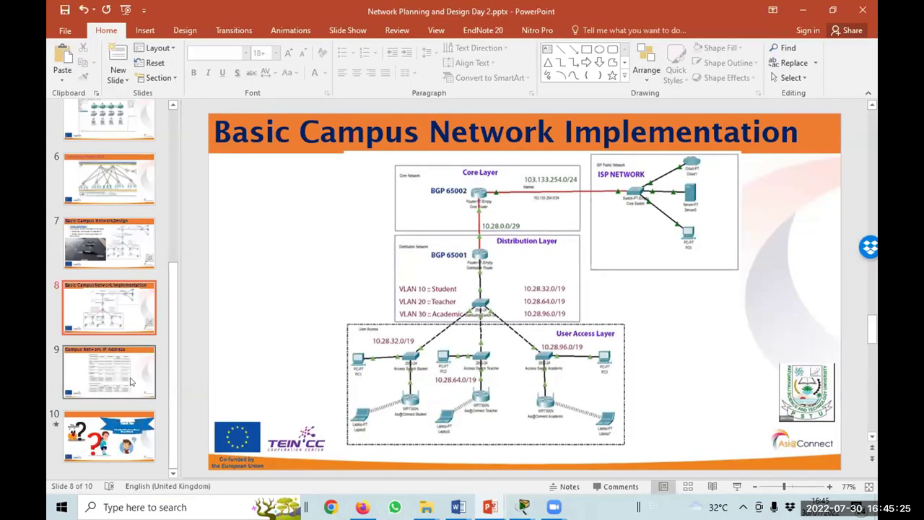
{"action": "scroll", "coordinate": [458, 355], "scroll_direction": "down", "scroll_amount": 1}
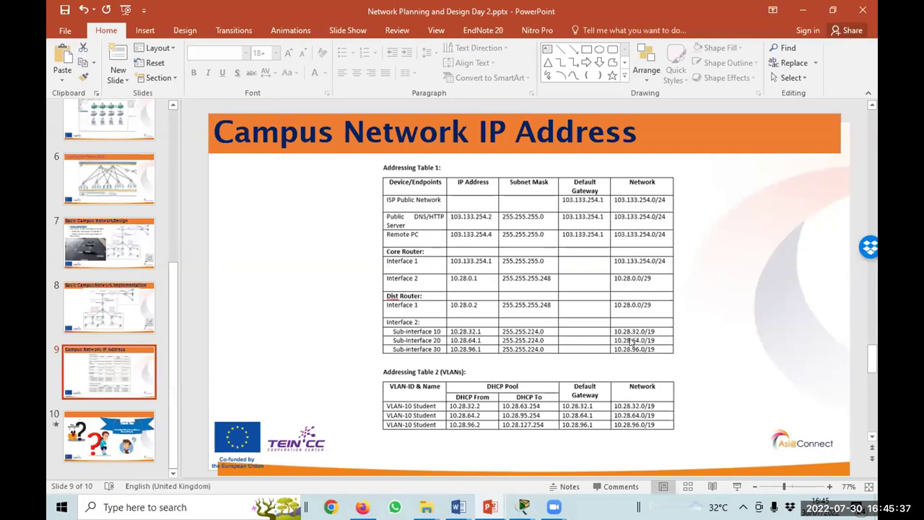
{"action": "left_click", "coordinate": [801, 14]}
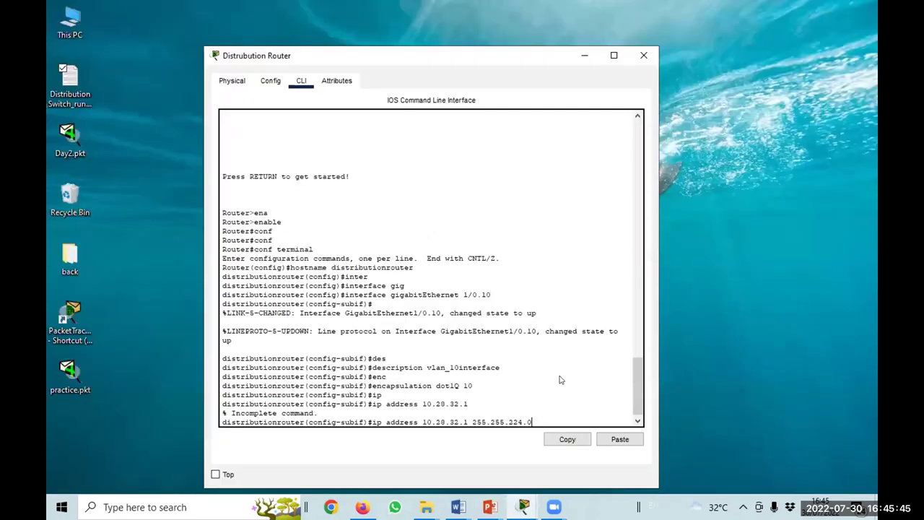
{"action": "key", "text": "Return"}
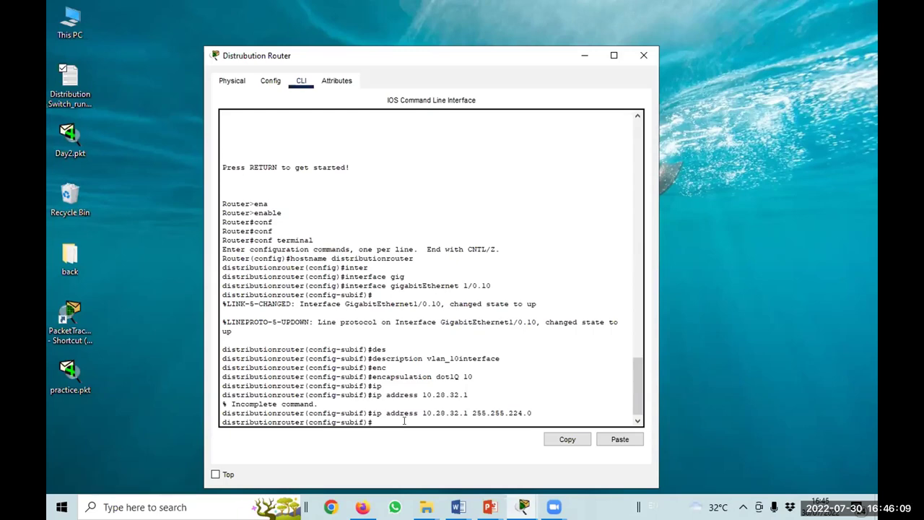
Create subinterface gigabitEthernet 1/0.20 and enter its configuration mode.
{"action": "key", "text": "Up"}
{"action": "key", "text": "Up"}
{"action": "key", "text": "Up"}
{"action": "key", "text": "Up"}
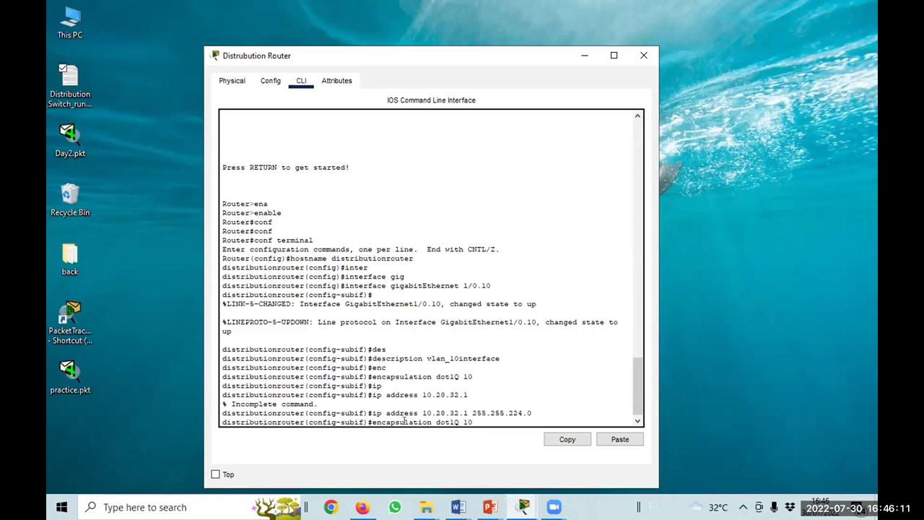
{"action": "key", "text": "Up"}
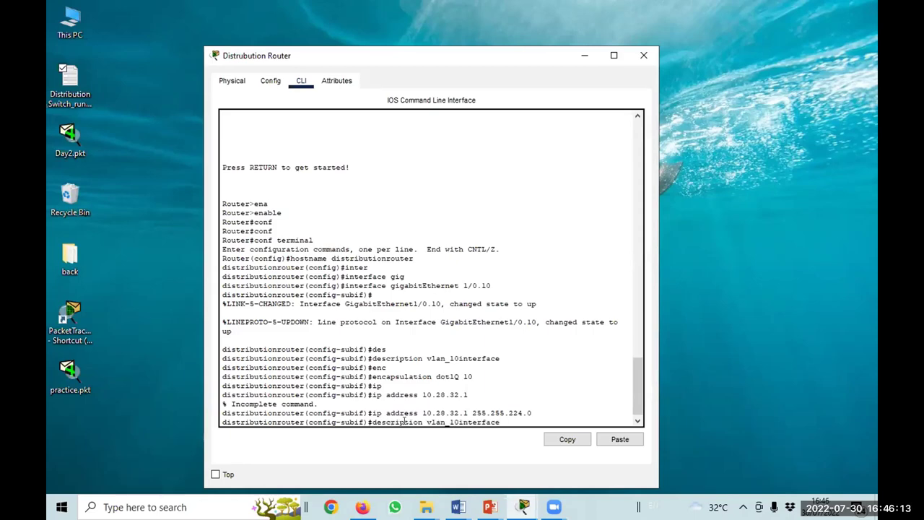
{"action": "key", "text": "Up"}
{"action": "key", "text": "Down"}
{"action": "key", "text": "Up"}
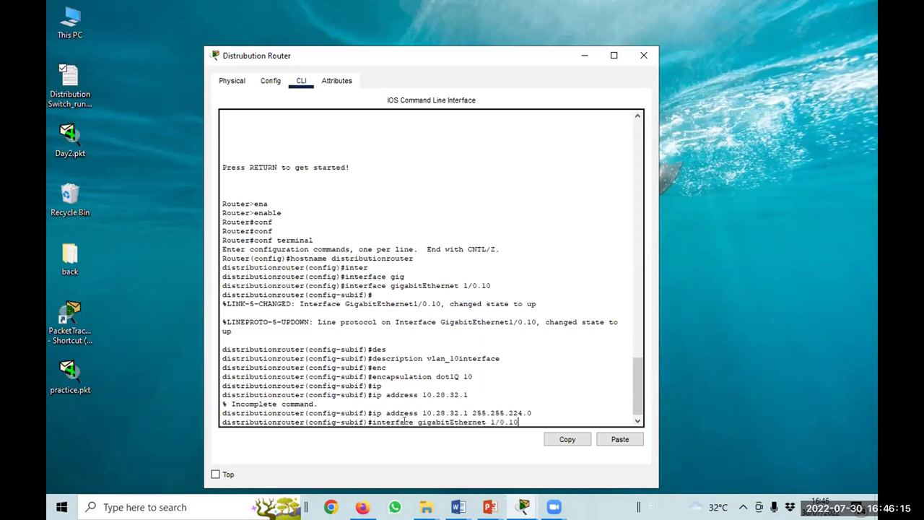
{"action": "key", "text": "Left"}
{"action": "key", "text": "Left"}
{"action": "key", "text": "Delete"}
{"action": "key", "text": "Delete"}
{"action": "type", "text": "20"}
{"action": "key", "text": "Return"}
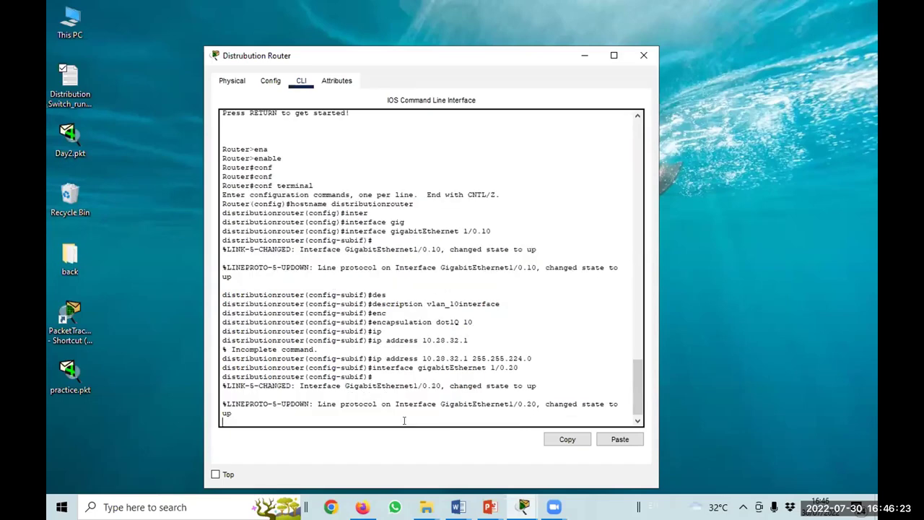
{"action": "key", "text": "Return"}
Give subinterface gigabitEthernet 1/0.20 the description vlan_20interface.
{"action": "key", "text": "Up"}
{"action": "key", "text": "Up"}
{"action": "key", "text": "Up"}
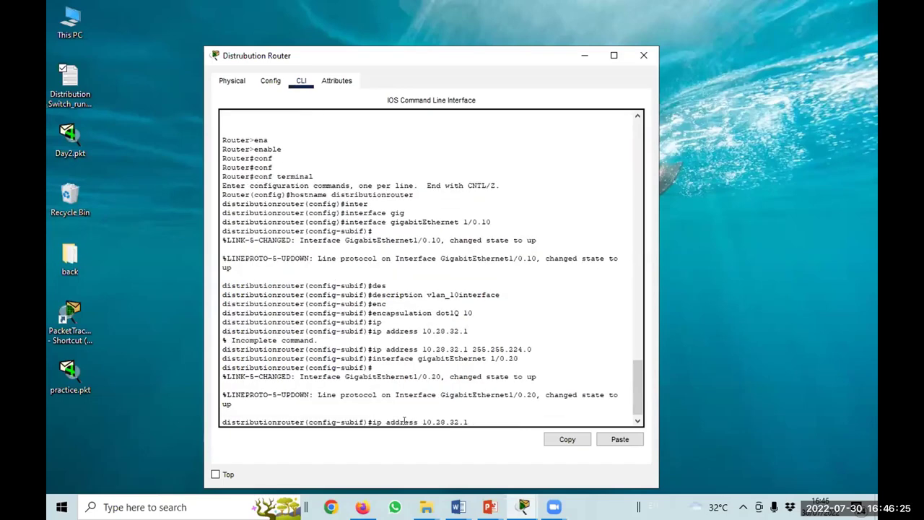
{"action": "key", "text": "Up"}
{"action": "key", "text": "Up"}
{"action": "key", "text": "BackSpace"}
{"action": "key", "text": "BackSpace"}
{"action": "key", "text": "BackSpace"}
{"action": "key", "text": "Up"}
{"action": "key", "text": "Up"}
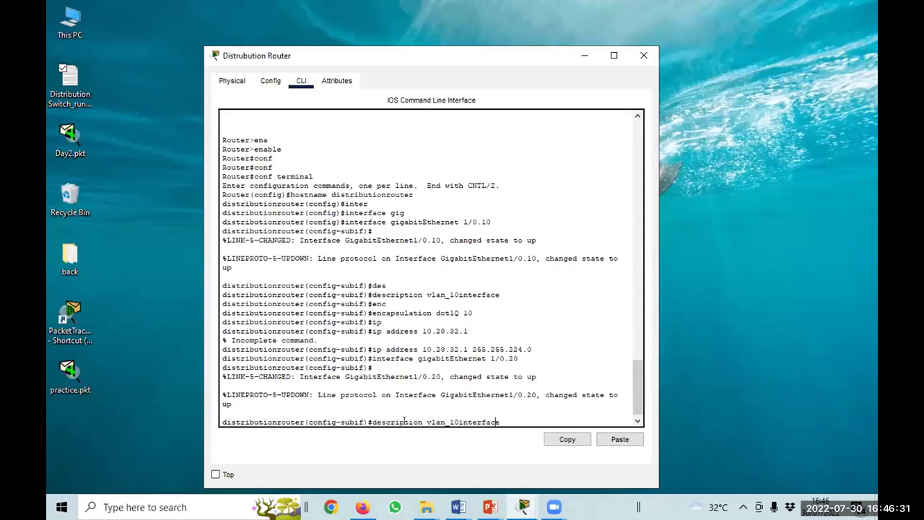
{"action": "key", "text": "Right"}
{"action": "key", "text": "BackSpace"}
{"action": "type", "text": "2"}
{"action": "key", "text": "Return"}
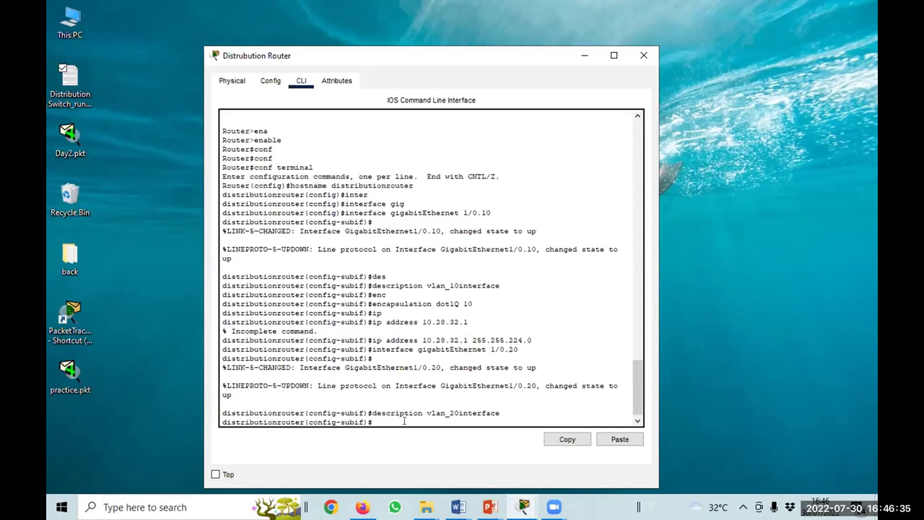
Set the encapsulation of subinterface gigabitEthernet 1/0.20 to dot1Q with VLAN ID 20.
{"action": "key", "text": "Up"}
{"action": "key", "text": "Up"}
{"action": "key", "text": "Up"}
{"action": "key", "text": "Up"}
{"action": "key", "text": "Up"}
{"action": "key", "text": "Left"}
{"action": "key", "text": "BackSpace"}
{"action": "type", "text": "2"}
{"action": "key", "text": "Return"}
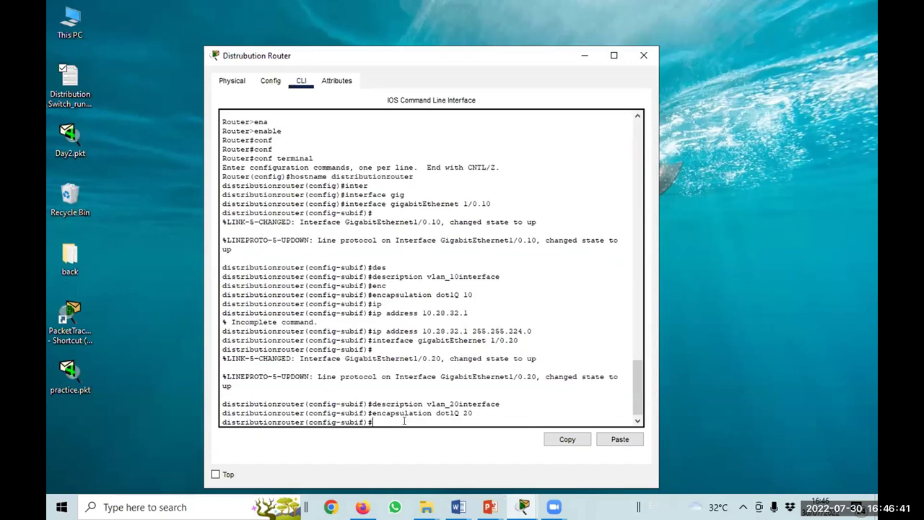
Assign IP address 10.28.64.1 with mask 255.255.224.0 to subinterface gigabitEthernet 1/0.20.
{"action": "key", "text": "Up"}
{"action": "key", "text": "Up"}
{"action": "key", "text": "Up"}
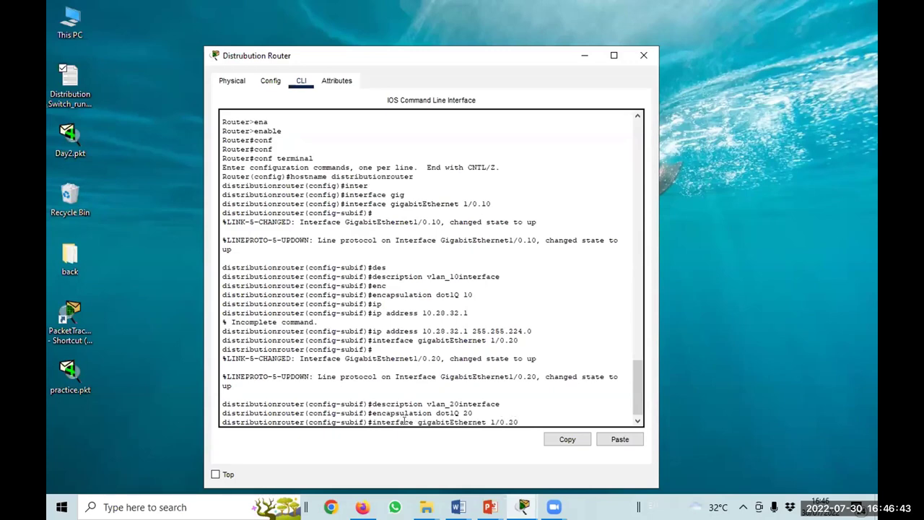
{"action": "key", "text": "Up"}
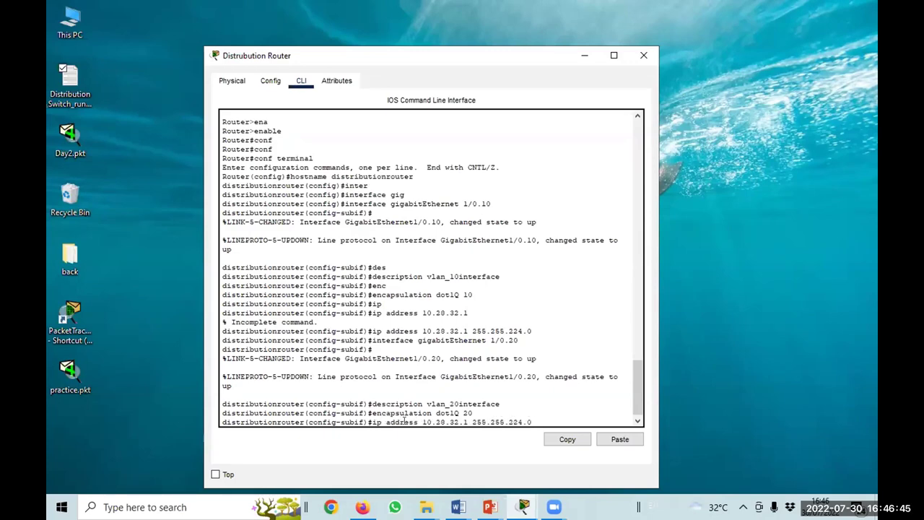
{"action": "key", "text": "Right"}
{"action": "key", "text": "BackSpace"}
{"action": "key", "text": "BackSpace"}
{"action": "type", "text": "64"}
{"action": "key", "text": "Return"}
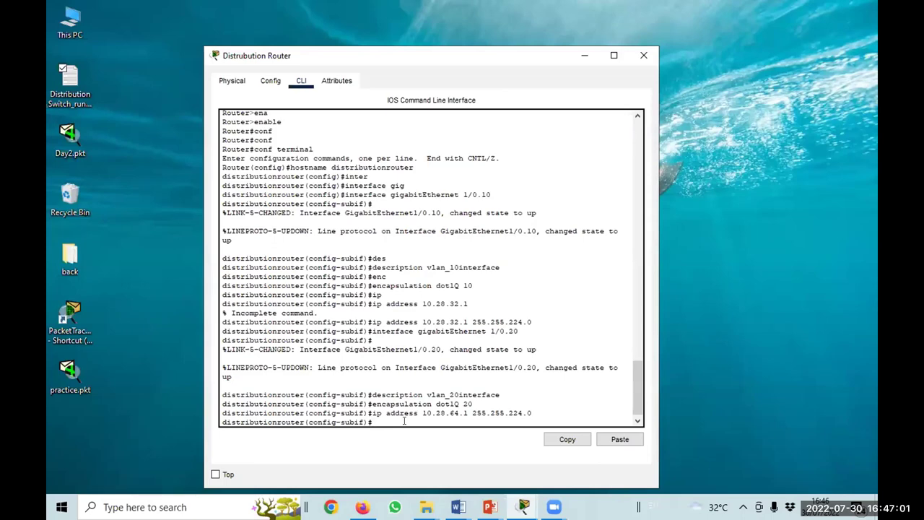
Create subinterface gigabitEthernet 1/0.30 and enter its configuration mode.
{"action": "key", "text": "Up"}
{"action": "key", "text": "Up"}
{"action": "key", "text": "Up"}
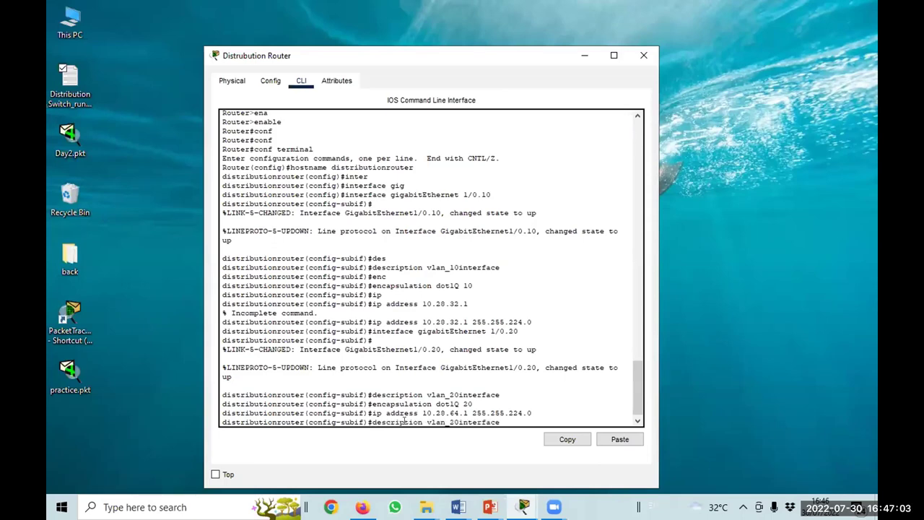
{"action": "key", "text": "Up"}
{"action": "key", "text": "Down"}
{"action": "key", "text": "Up"}
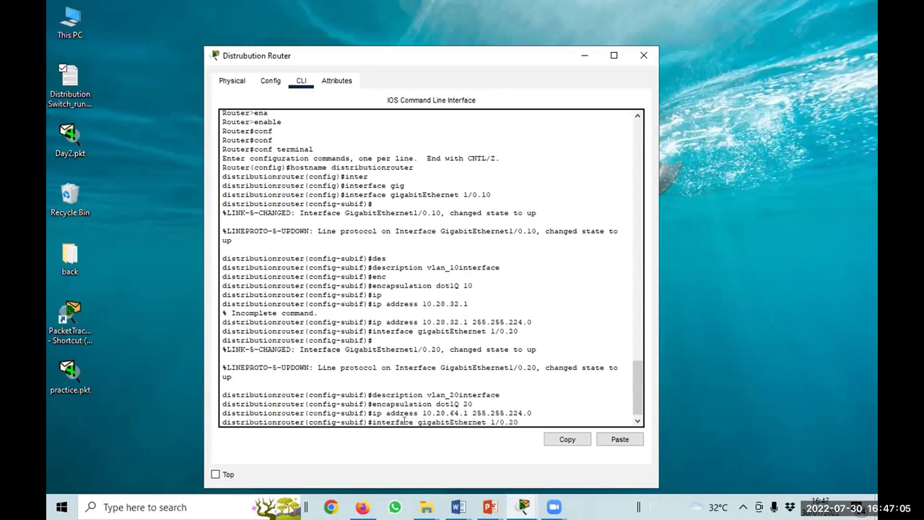
{"action": "key", "text": "BackSpace"}
{"action": "key", "text": "BackSpace"}
{"action": "type", "text": "30"}
{"action": "key", "text": "Return"}
{"action": "key", "text": "Return"}
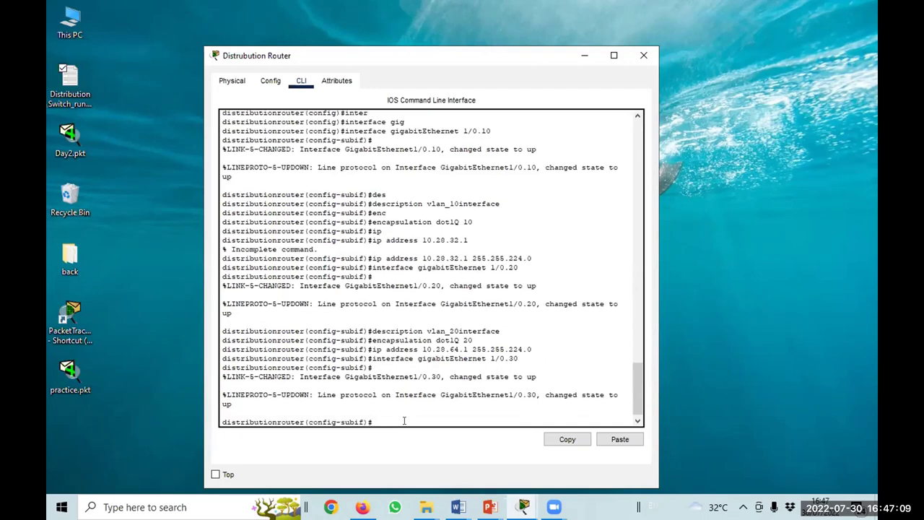
Maximize the Distribution Router window and set subinterface gigabitEthernet 1/0.30 to dot1Q encapsulation with VLAN ID 30.
{"action": "key", "text": "Up"}
{"action": "key", "text": "Up"}
{"action": "key", "text": "Up"}
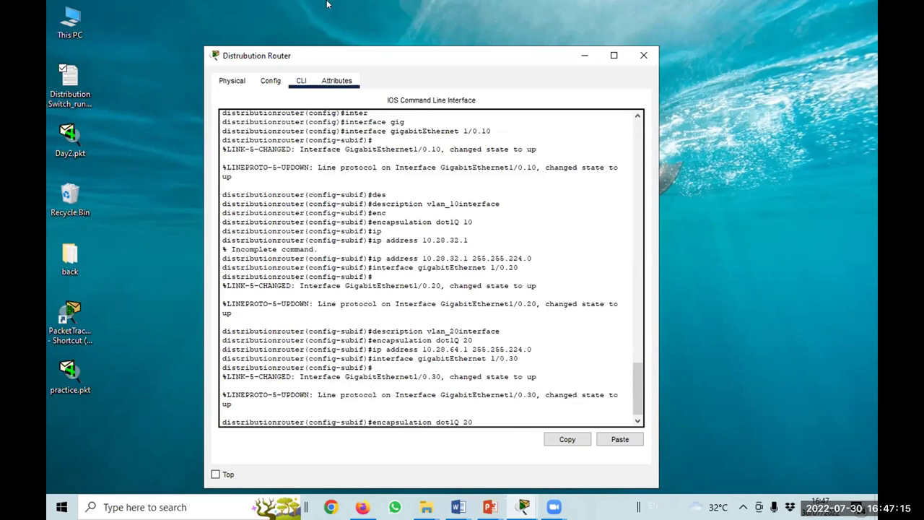
{"action": "left_click", "coordinate": [613, 57]}
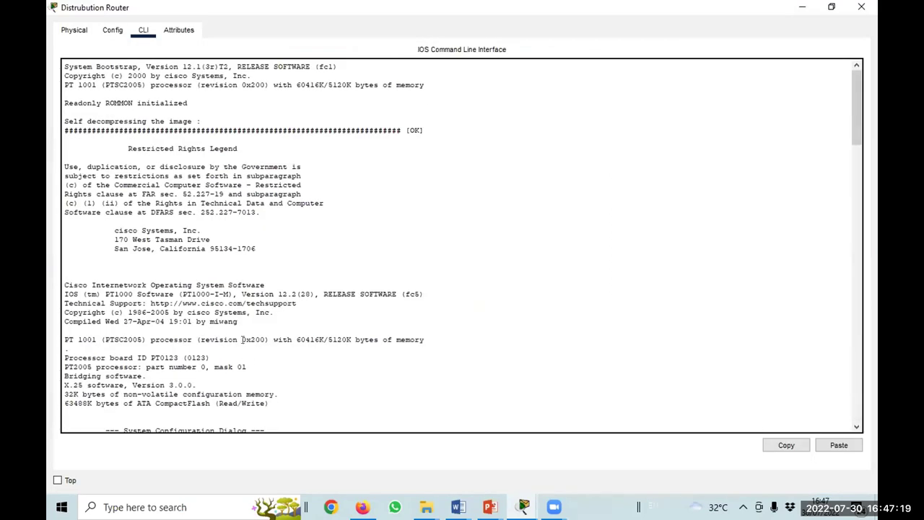
{"action": "scroll", "coordinate": [244, 343], "scroll_direction": "down", "scroll_amount": 20}
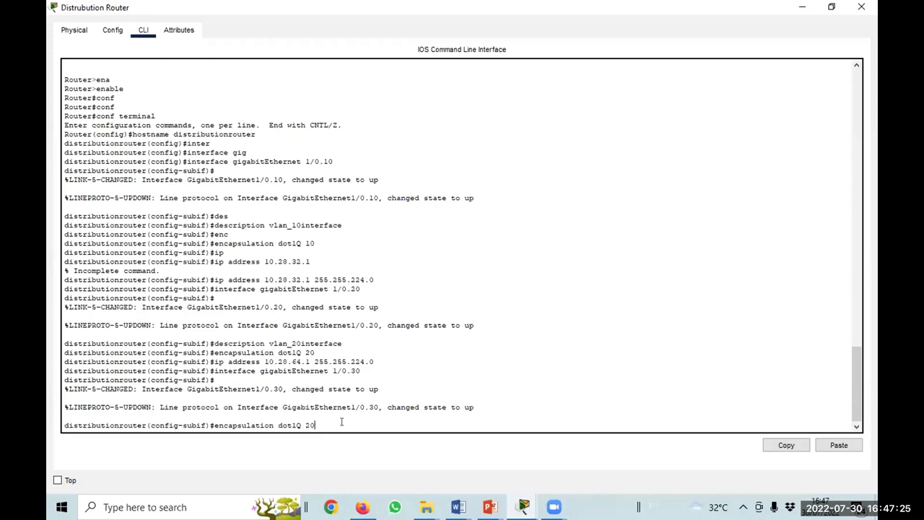
{"action": "key", "text": "BackSpace"}
{"action": "key", "text": "BackSpace"}
{"action": "type", "text": "30"}
{"action": "key", "text": "Return"}
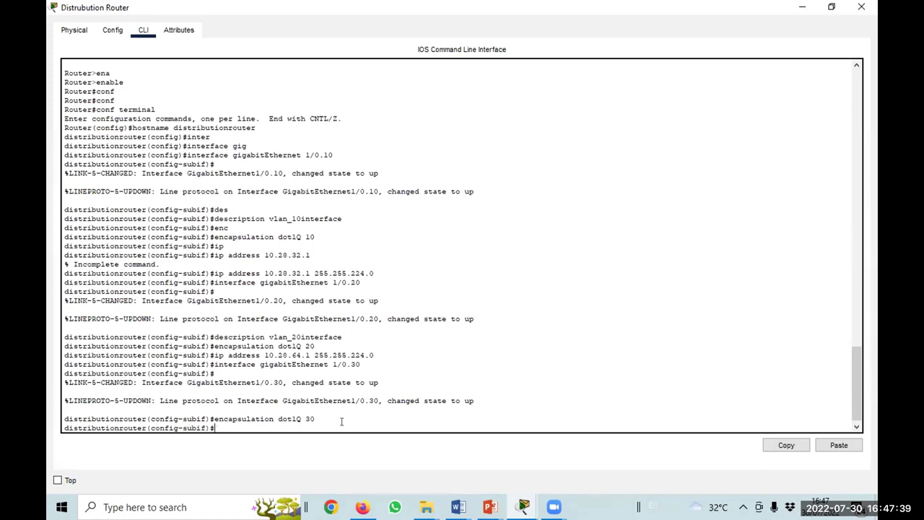
Give subinterface gigabitEthernet 1/0.30 the description vlan_30interface.
{"action": "key", "text": "Up"}
{"action": "key", "text": "Up"}
{"action": "key", "text": "Up"}
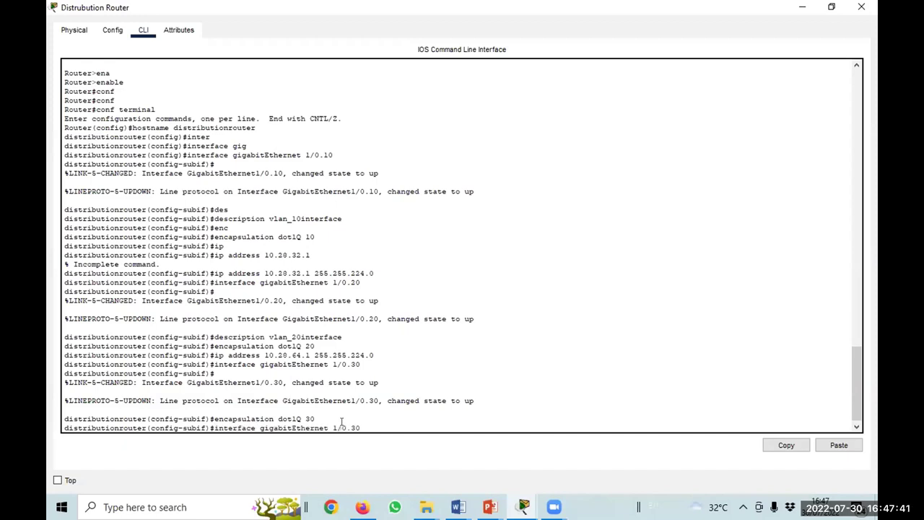
{"action": "key", "text": "Up"}
{"action": "key", "text": "Up"}
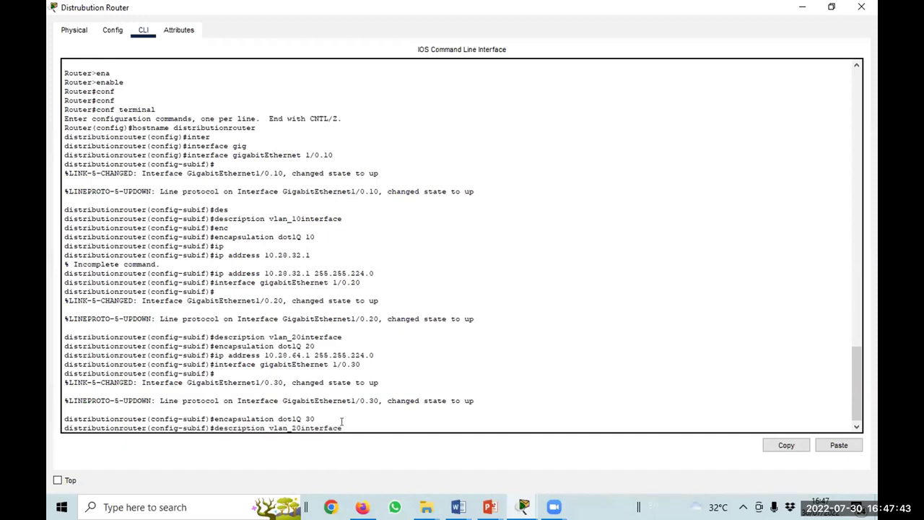
{"action": "key", "text": "Left"}
{"action": "key", "text": "Left"}
{"action": "key", "text": "Left"}
{"action": "key", "text": "Left"}
{"action": "key", "text": "Left"}
{"action": "key", "text": "Left"}
{"action": "key", "text": "Left"}
{"action": "key", "text": "Left"}
{"action": "key", "text": "Left"}
{"action": "key", "text": "Left"}
{"action": "key", "text": "BackSpace"}
{"action": "type", "text": "3"}
{"action": "key", "text": "Return"}
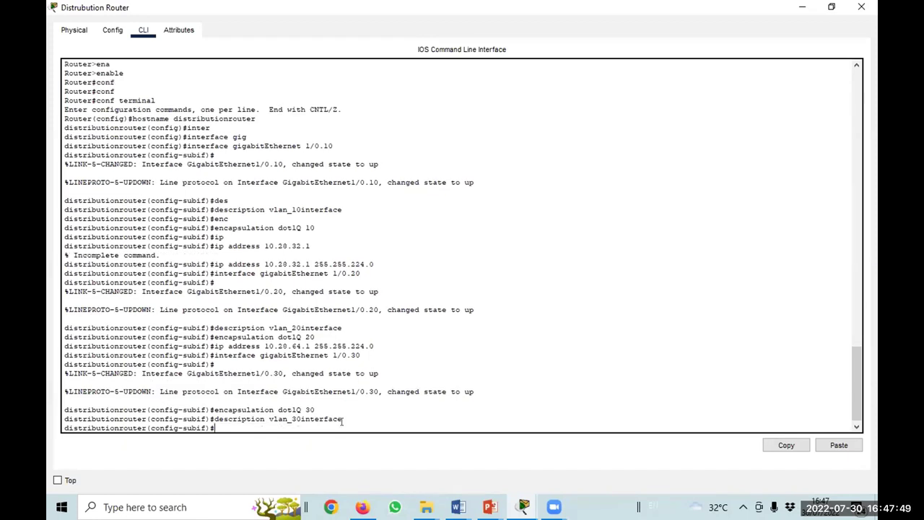
Assign 10.28.96.1 with mask 255.255.224.0 to subinterface gigabitEthernet 1/0.30 and return to global configuration mode.
{"action": "key", "text": "Up"}
{"action": "key", "text": "Up"}
{"action": "key", "text": "Up"}
{"action": "key", "text": "Up"}
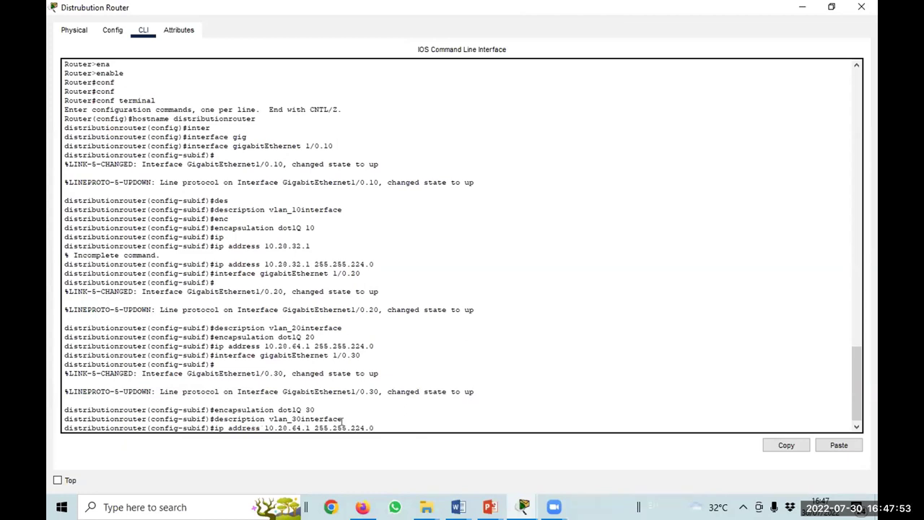
{"action": "key", "text": "Left"}
{"action": "key", "text": "BackSpace"}
{"action": "key", "text": "BackSpace"}
{"action": "type", "text": "96"}
{"action": "key", "text": "Return"}
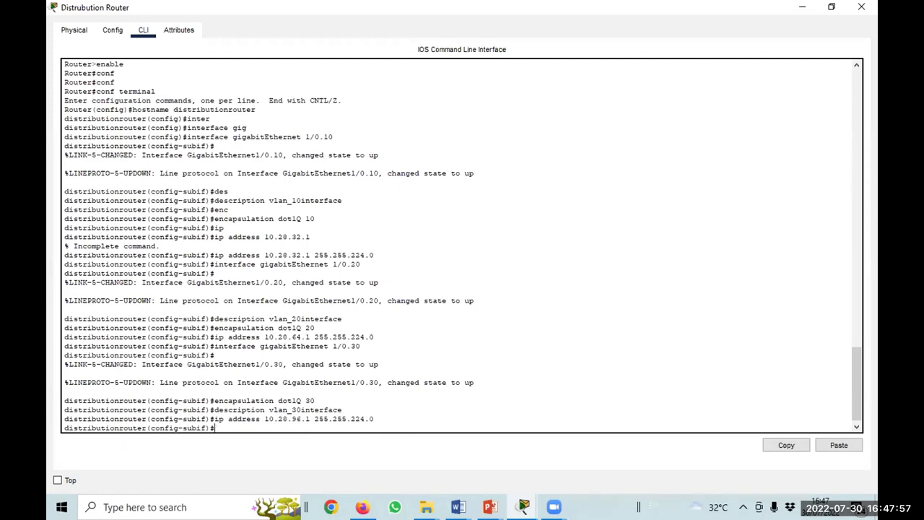
{"action": "mouse_move", "coordinate": [523, 507]}
{"action": "type", "text": "xit"}
{"action": "key", "text": "Return"}
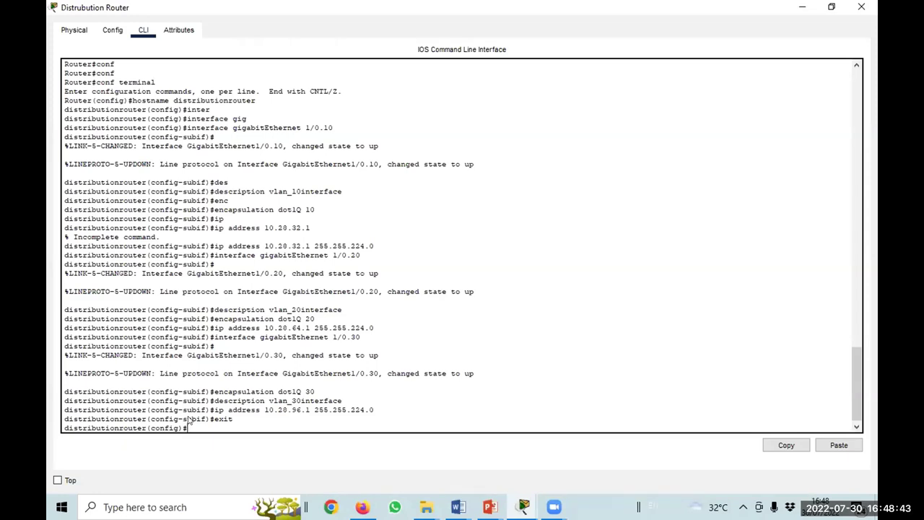
Create a DHCP pool named vlan10 on the Distribution Router.
{"action": "type", "text": "dh"}
{"action": "key", "text": "BackSpace"}
{"action": "type", "text": "ip dhcp pool vlan10"}
{"action": "key", "text": "Return"}
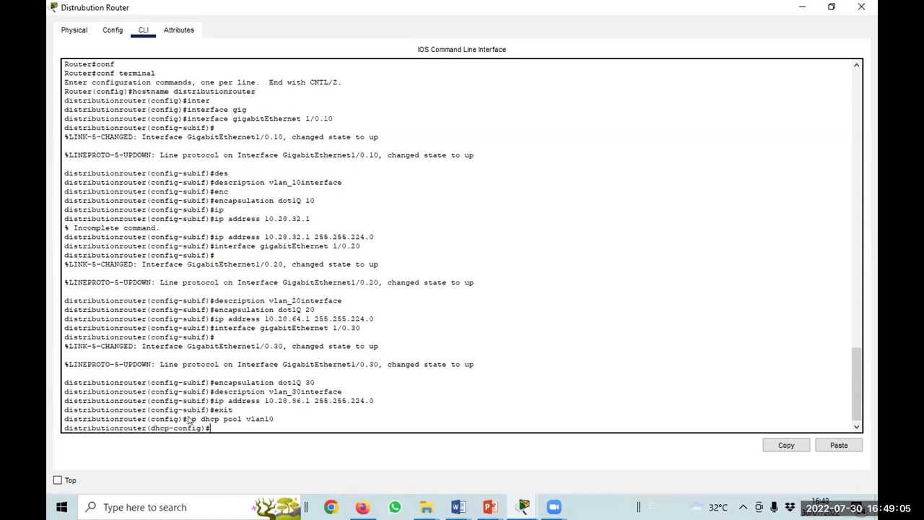
Set the vlan10 pool's network to 10.28.32.0 with mask 255.255.224.0 and its default router to 10.28.32.1.
{"action": "type", "text": "network 10.28.32.0 255"}
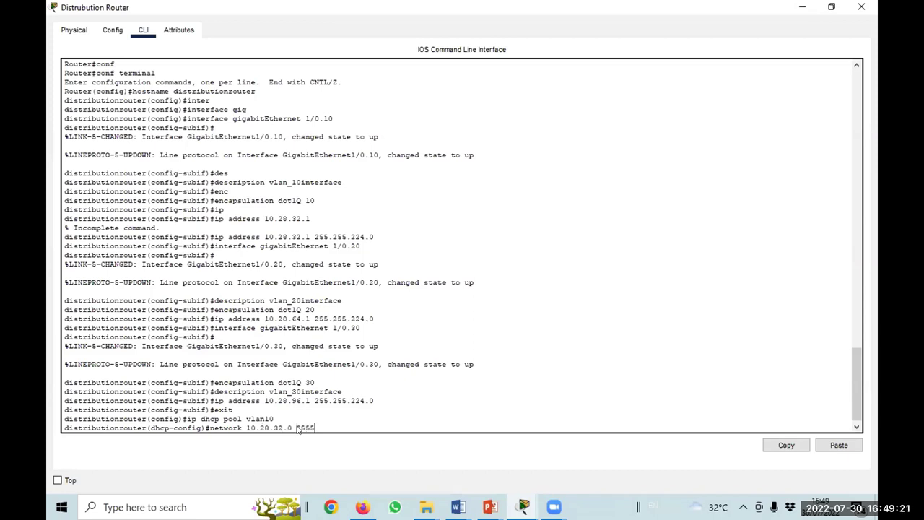
{"action": "type", "text": ".255.224.0"}
{"action": "key", "text": "Return"}
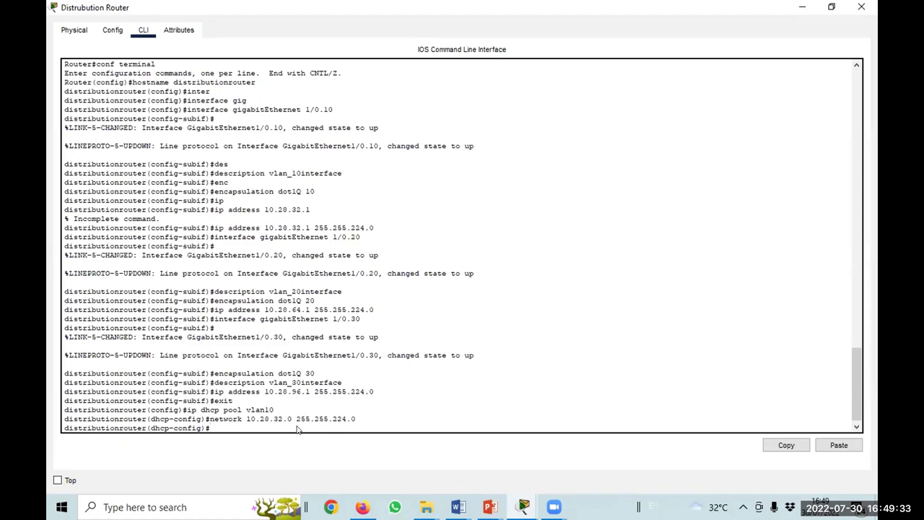
{"action": "type", "text": "def"}
{"action": "key", "text": "Tab"}
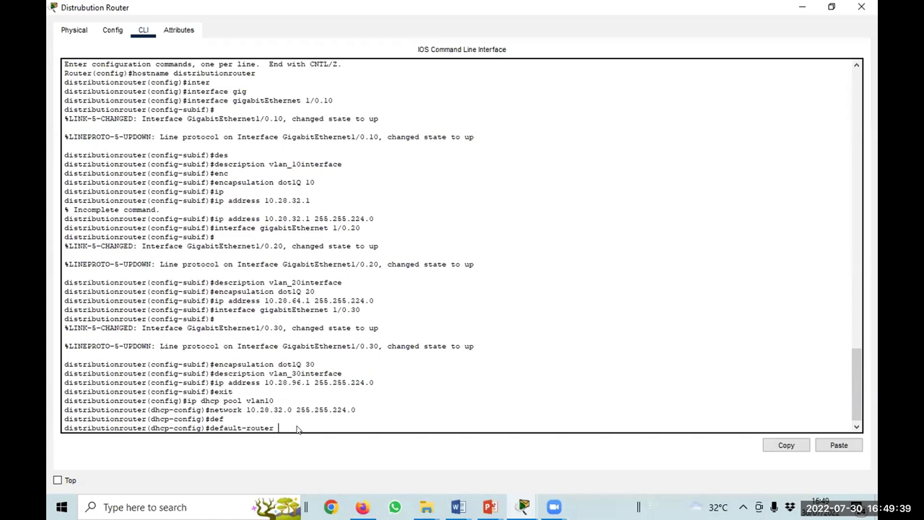
{"action": "type", "text": "10.28.32.1"}
{"action": "key", "text": "Return"}
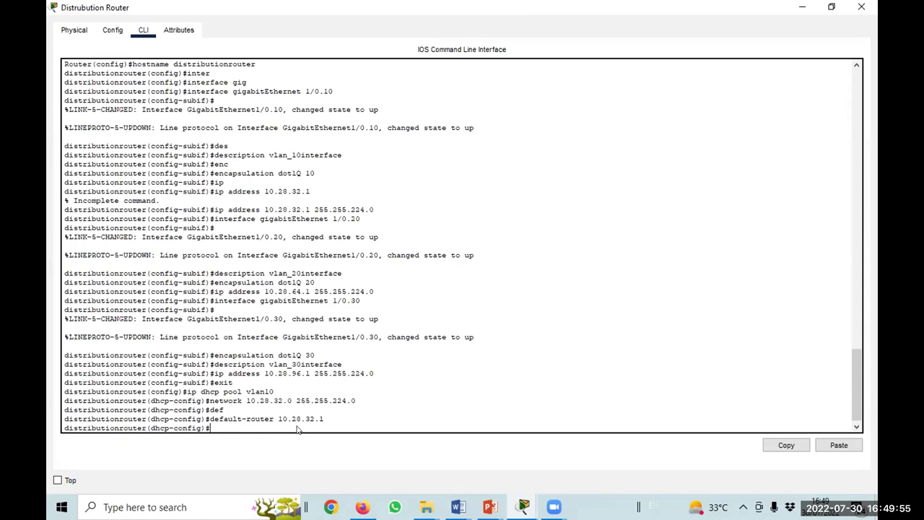
Set the vlan10 pool's DNS server to 103.133.254.2 and exit DHCP pool configuration.
{"action": "type", "text": "dns"}
{"action": "key", "text": "Tab"}
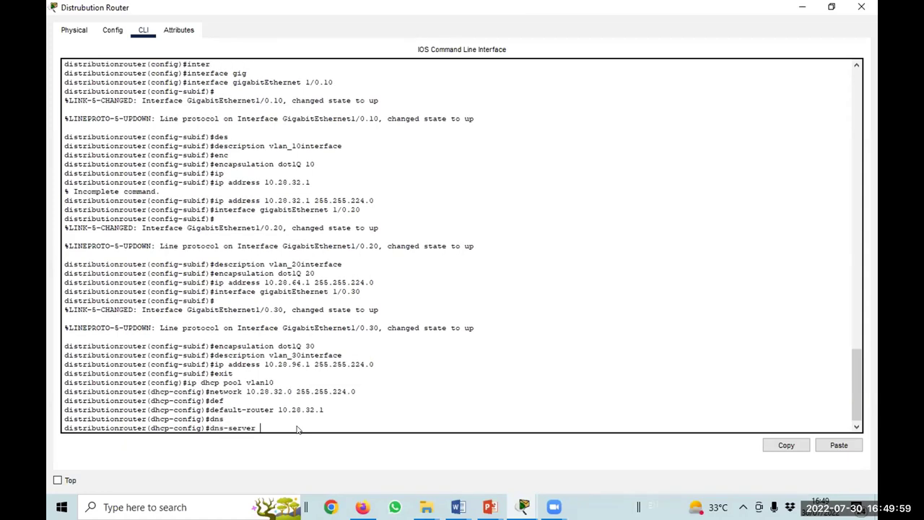
{"action": "type", "text": "103."}
{"action": "type", "text": "133"}
{"action": "type", "text": "."}
{"action": "type", "text": "154"}
{"action": "type", "text": ".2"}
{"action": "key", "text": "Return"}
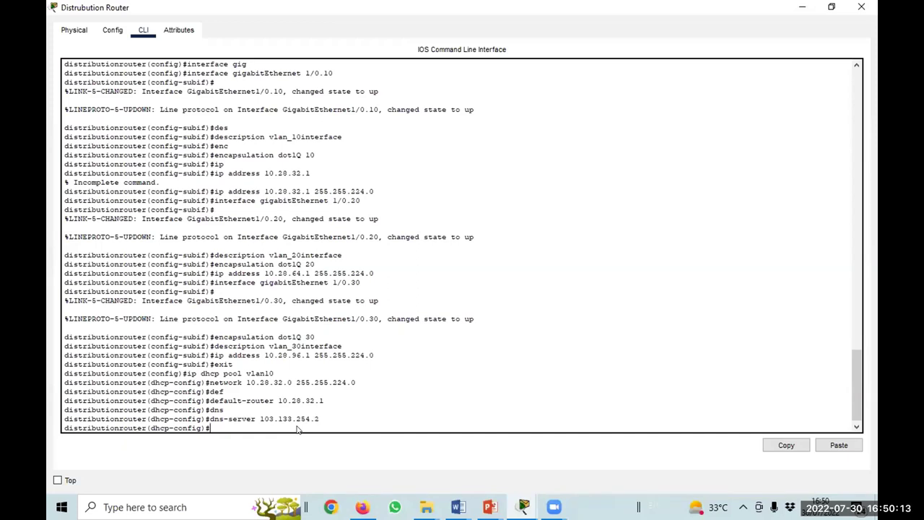
{"action": "type", "text": "exit"}
{"action": "key", "text": "Return"}
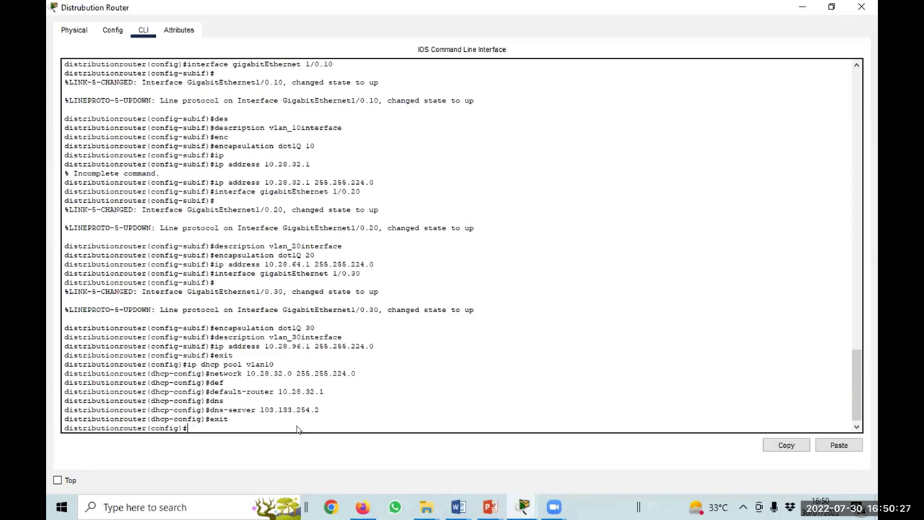
Create a second DHCP pool named vlan20 on the Distribution Router.
{"action": "type", "text": "exit"}
{"action": "key", "text": "Up"}
{"action": "key", "text": "Up"}
{"action": "key", "text": "Up"}
{"action": "key", "text": "Up"}
{"action": "key", "text": "Up"}
{"action": "key", "text": "Up"}
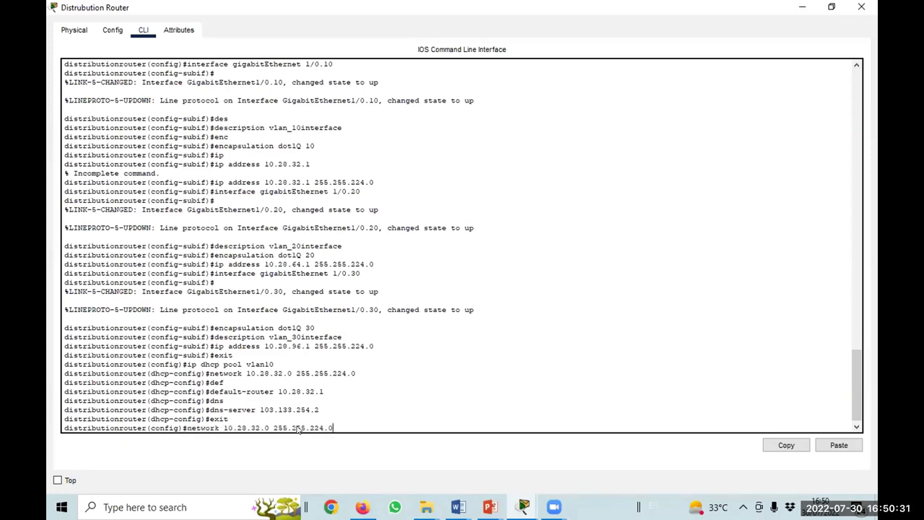
{"action": "key", "text": "Up"}
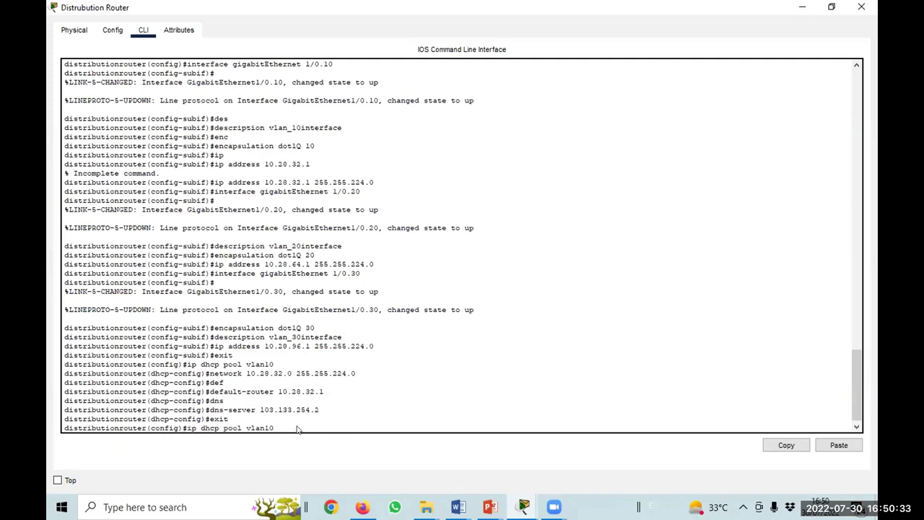
{"action": "key", "text": "BackSpace"}
{"action": "key", "text": "BackSpace"}
{"action": "type", "text": "20"}
{"action": "key", "text": "Return"}
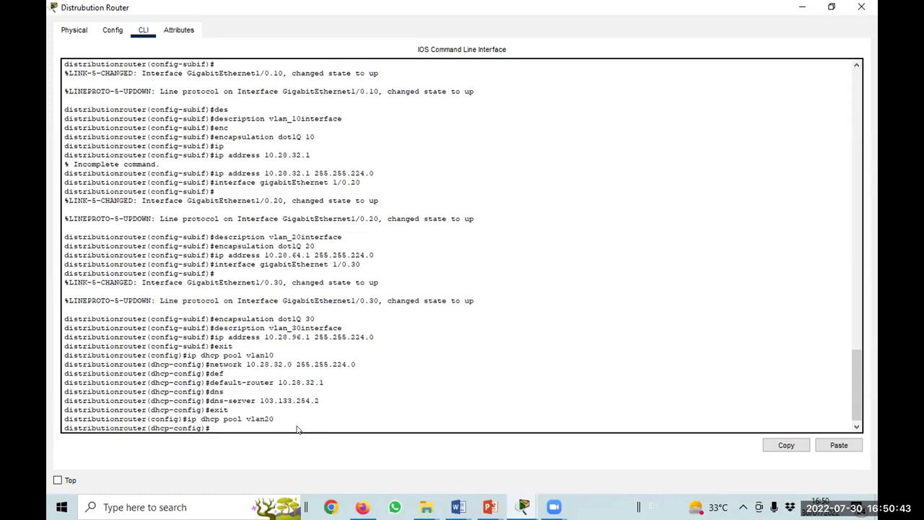
Set the vlan20 DHCP pool's network to 10.28.64.0 with mask 255.255.224.0.
{"action": "key", "text": "Up"}
{"action": "key", "text": "Up"}
{"action": "key", "text": "Up"}
{"action": "key", "text": "Up"}
{"action": "key", "text": "Up"}
{"action": "key", "text": "Up"}
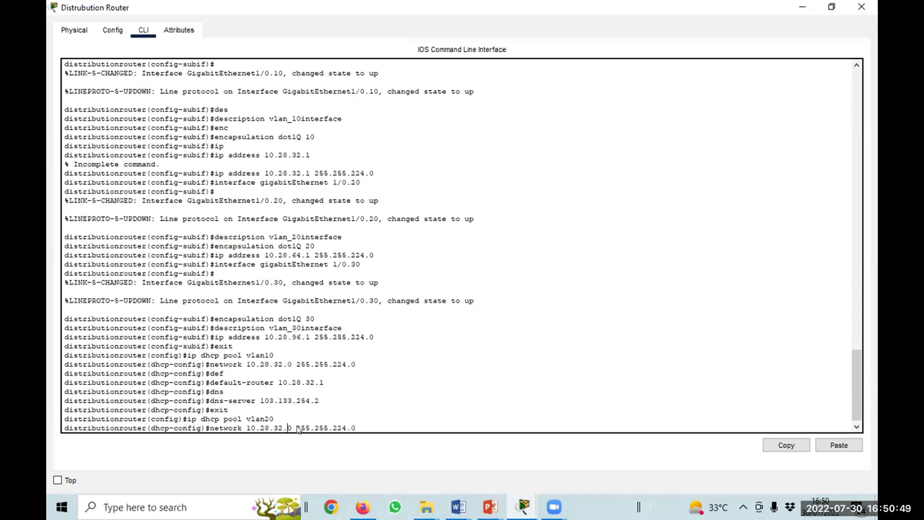
{"action": "key", "text": "BackSpace"}
{"action": "key", "text": "BackSpace"}
{"action": "type", "text": "64"}
{"action": "key", "text": "Return"}
Set the vlan20 pool's default router to 10.28.64.1.
{"action": "key", "text": "Up"}
{"action": "key", "text": "Up"}
{"action": "key", "text": "Up"}
{"action": "key", "text": "Up"}
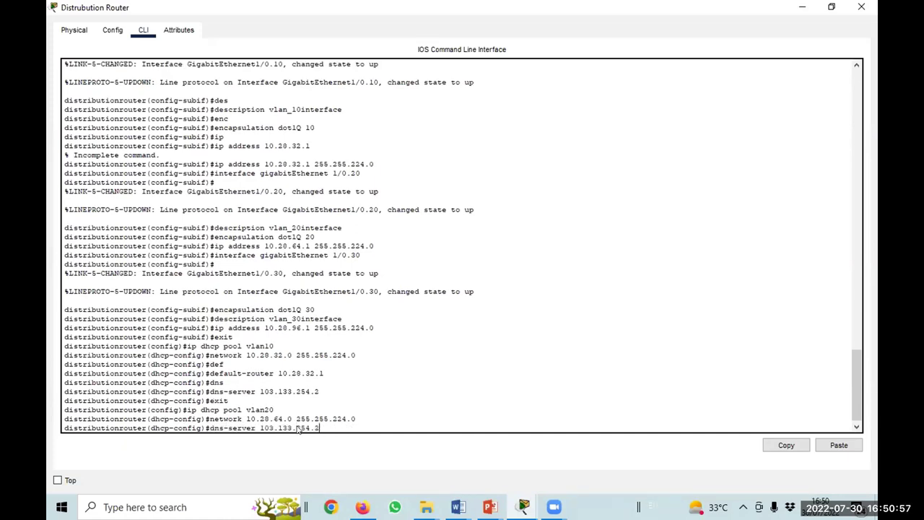
{"action": "key", "text": "Up"}
{"action": "key", "text": "Left"}
{"action": "key", "text": "Left"}
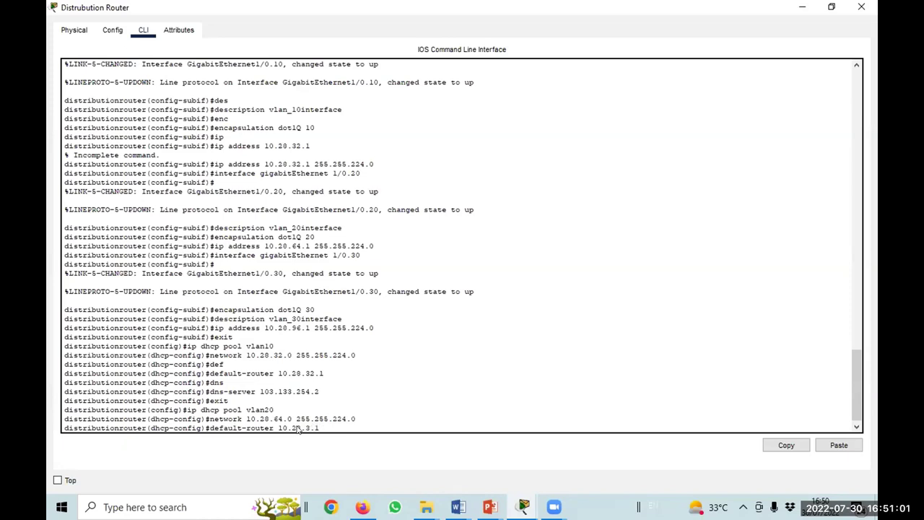
{"action": "key", "text": "BackSpace"}
{"action": "key", "text": "BackSpace"}
{"action": "type", "text": "64"}
{"action": "key", "text": "Return"}
Set the vlan20 pool's DNS server to 103.133.254.2 and exit DHCP pool configuration.
{"action": "key", "text": "Up"}
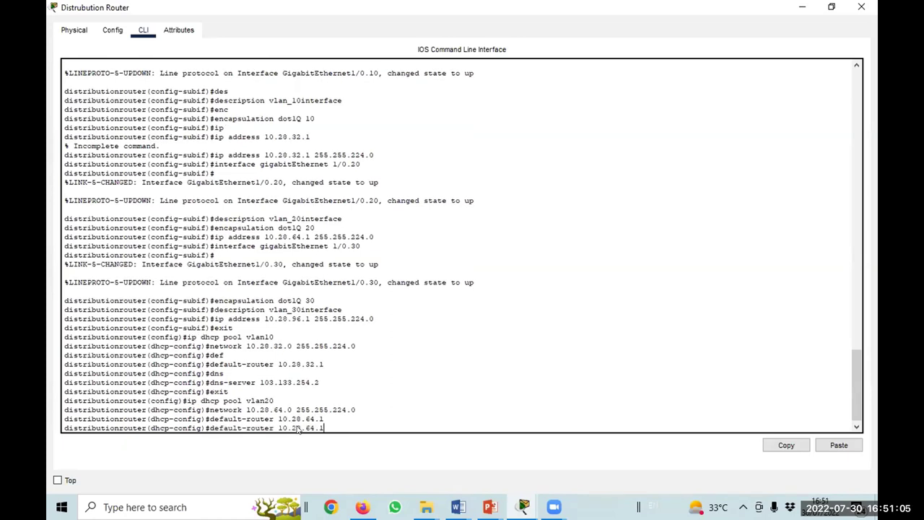
{"action": "key", "text": "Up"}
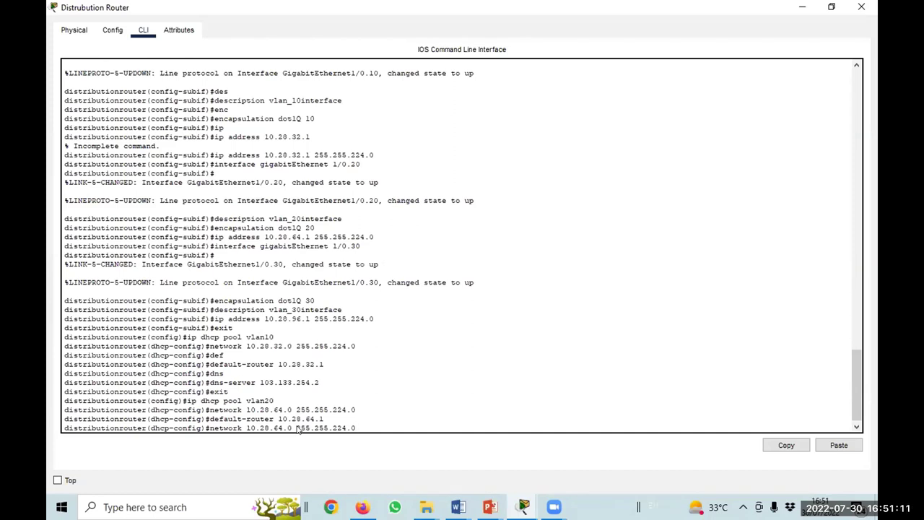
{"action": "key", "text": "Up"}
{"action": "key", "text": "Up"}
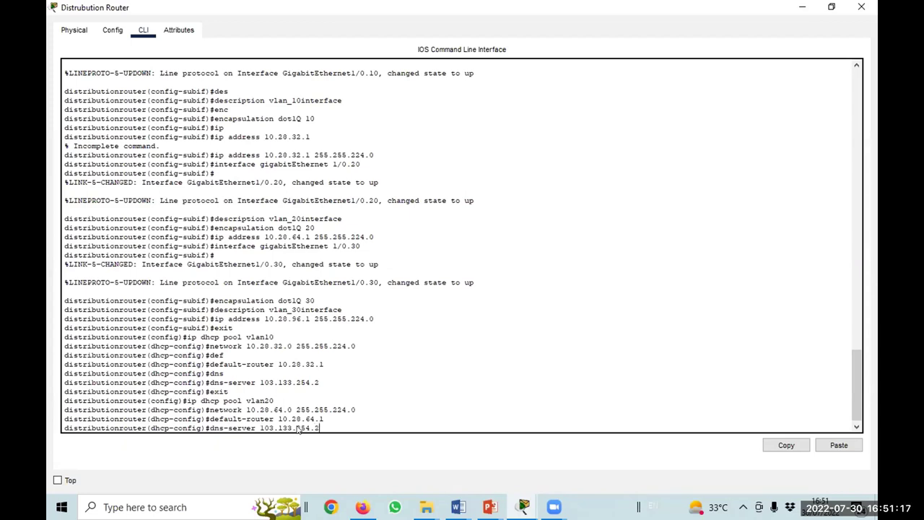
{"action": "key", "text": "Return"}
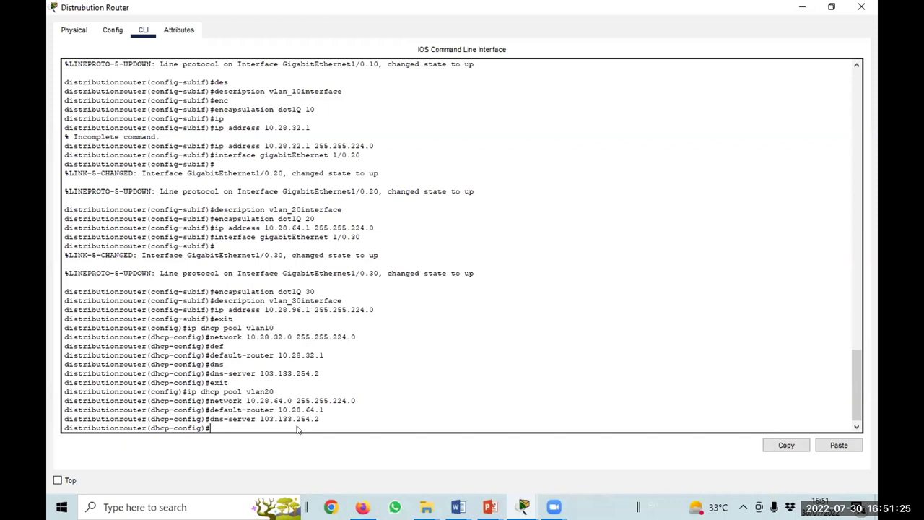
{"action": "type", "text": "exit"}
{"action": "key", "text": "Return"}
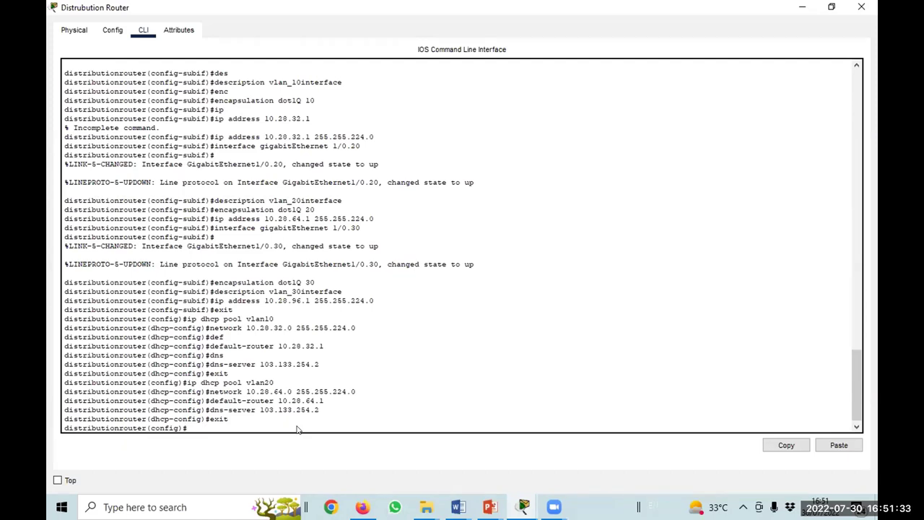
Create a third DHCP pool named vlan30 on the Distribution Router.
{"action": "key", "text": "Up"}
{"action": "key", "text": "Up"}
{"action": "key", "text": "Up"}
{"action": "key", "text": "Up"}
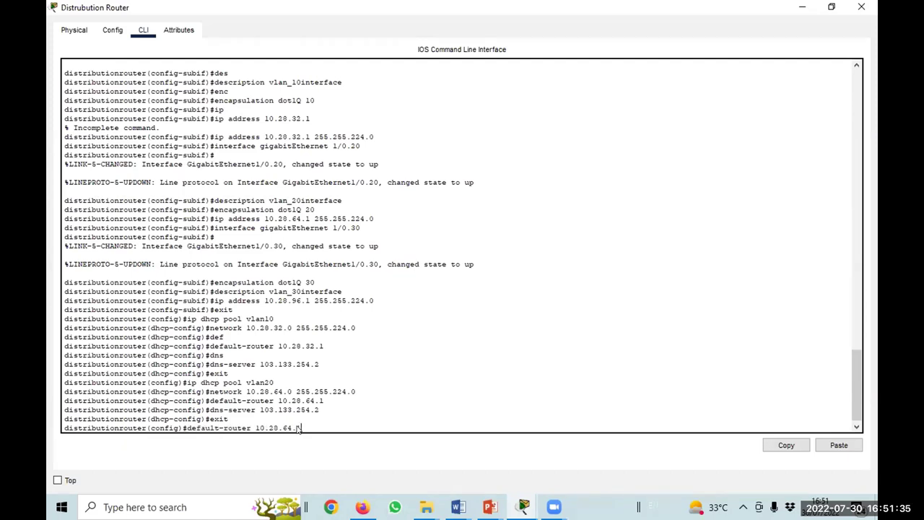
{"action": "key", "text": "Up"}
{"action": "key", "text": "BackSpace"}
{"action": "key", "text": "BackSpace"}
{"action": "type", "text": "30"}
{"action": "key", "text": "Return"}
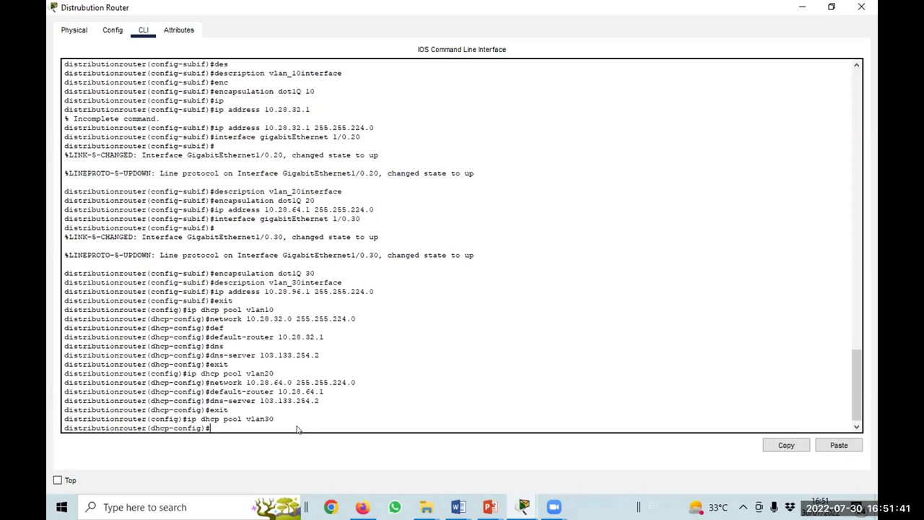
Set the vlan30 DHCP pool's network to 10.28.96.0 with mask 255.255.224.0.
{"action": "key", "text": "Up"}
{"action": "key", "text": "Up"}
{"action": "key", "text": "Up"}
{"action": "key", "text": "Up"}
{"action": "key", "text": "Up"}
{"action": "key", "text": "Up"}
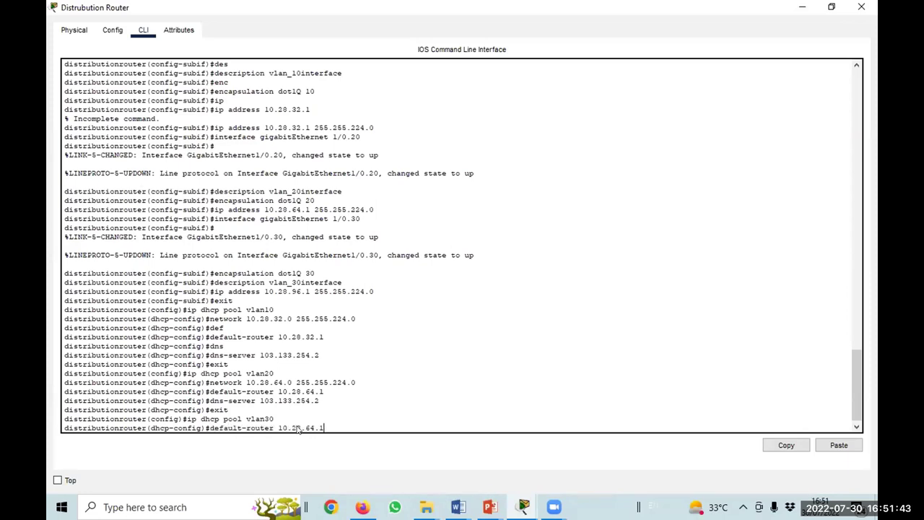
{"action": "key", "text": "Down"}
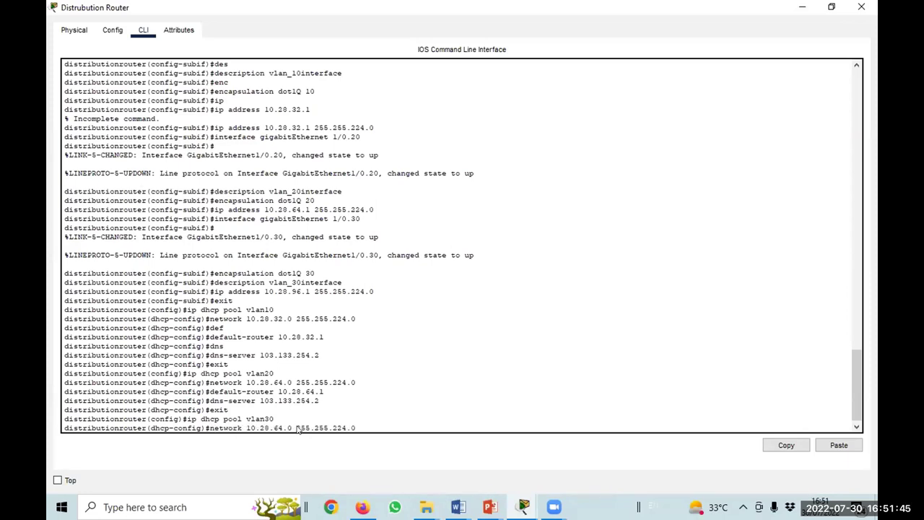
{"action": "key", "text": "Up"}
{"action": "key", "text": "Down"}
{"action": "key", "text": "Left"}
{"action": "key", "text": "Left"}
{"action": "key", "text": "Left"}
{"action": "key", "text": "Left"}
{"action": "key", "text": "Left"}
{"action": "key", "text": "Left"}
{"action": "key", "text": "Left"}
{"action": "key", "text": "Left"}
{"action": "key", "text": "Left"}
{"action": "key", "text": "Left"}
{"action": "key", "text": "Left"}
{"action": "key", "text": "Left"}
{"action": "key", "text": "Left"}
{"action": "key", "text": "Left"}
{"action": "key", "text": "Left"}
{"action": "key", "text": "Left"}
{"action": "key", "text": "BackSpace"}
{"action": "key", "text": "BackSpace"}
{"action": "type", "text": "96"}
{"action": "key", "text": "Return"}
Set the vlan30 pool's default router to 10.28.96.1.
{"action": "key", "text": "Up"}
{"action": "key", "text": "Up"}
{"action": "key", "text": "Up"}
{"action": "key", "text": "Up"}
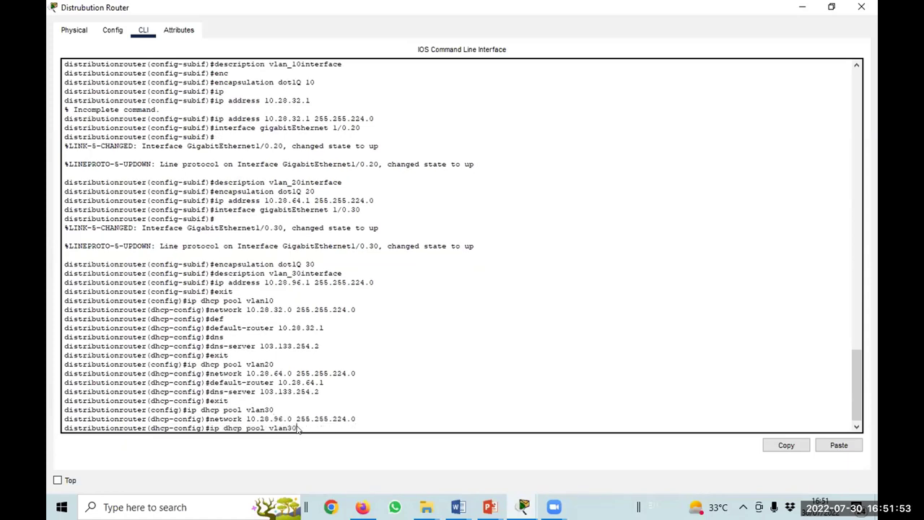
{"action": "key", "text": "Up"}
{"action": "key", "text": "Up"}
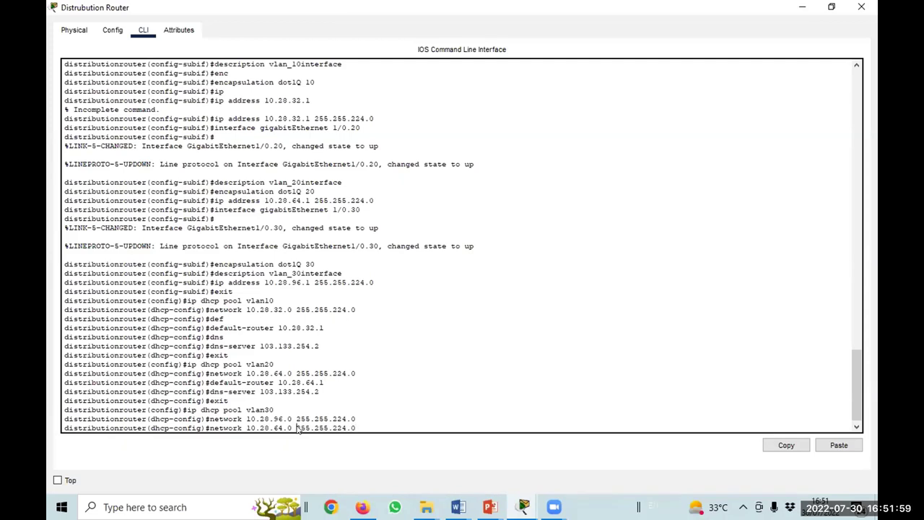
{"action": "key", "text": "Down"}
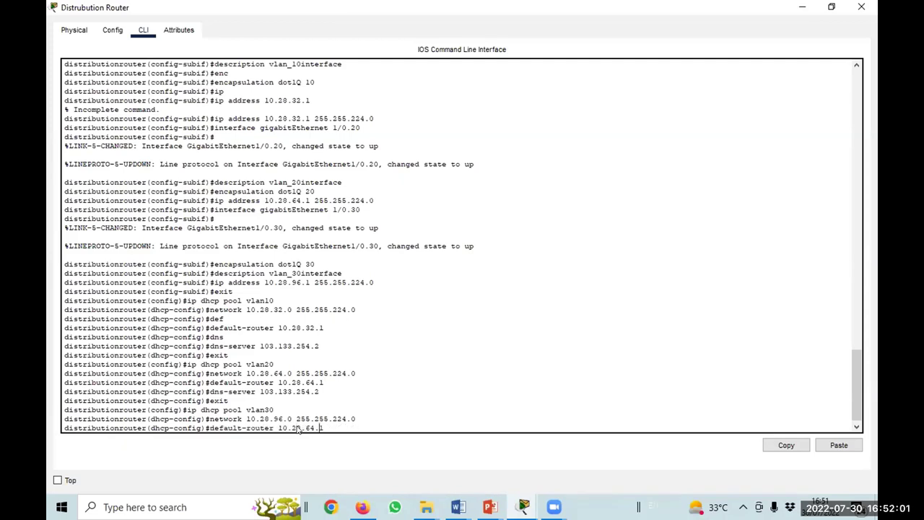
{"action": "key", "text": "Left"}
{"action": "key", "text": "Left"}
{"action": "key", "text": "BackSpace"}
{"action": "key", "text": "BackSpace"}
{"action": "type", "text": "96"}
{"action": "key", "text": "Return"}
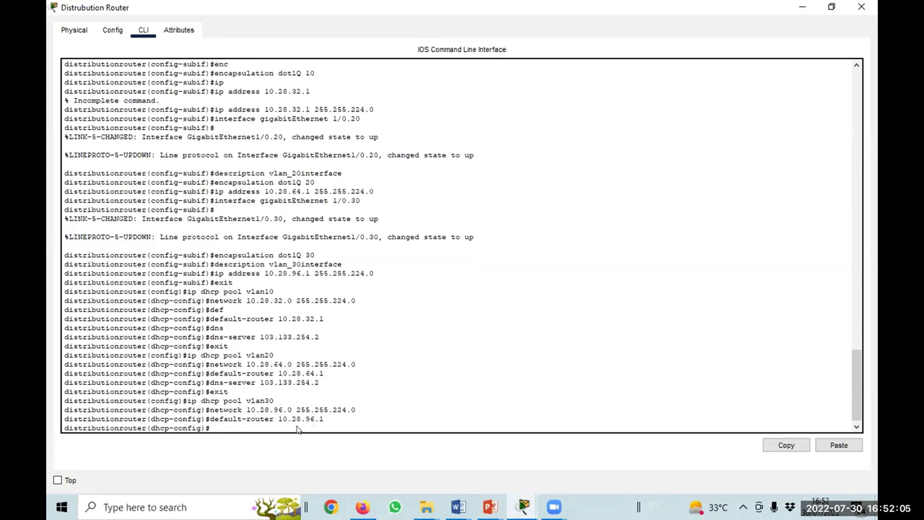
Set the vlan30 pool's DNS server to 103.133.254.2.
{"action": "key", "text": "Up"}
{"action": "key", "text": "Up"}
{"action": "key", "text": "Up"}
{"action": "key", "text": "Up"}
{"action": "key", "text": "Up"}
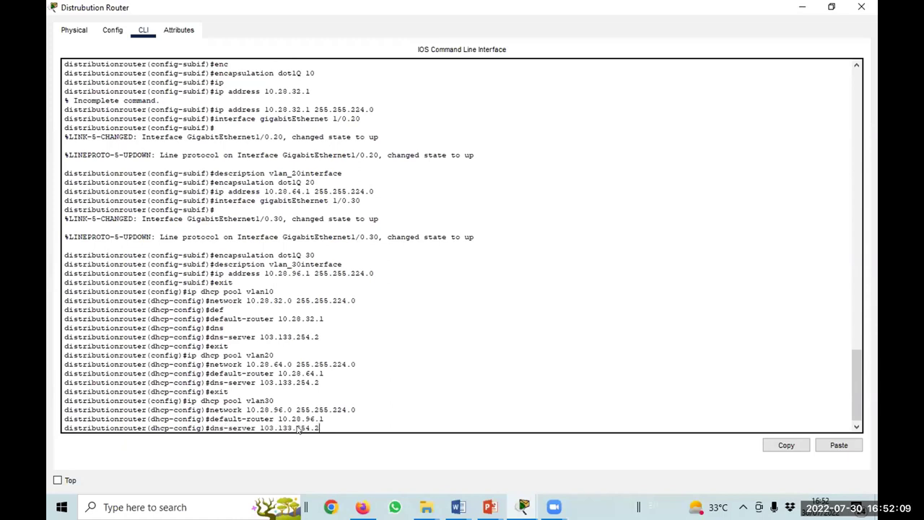
{"action": "key", "text": "Return"}
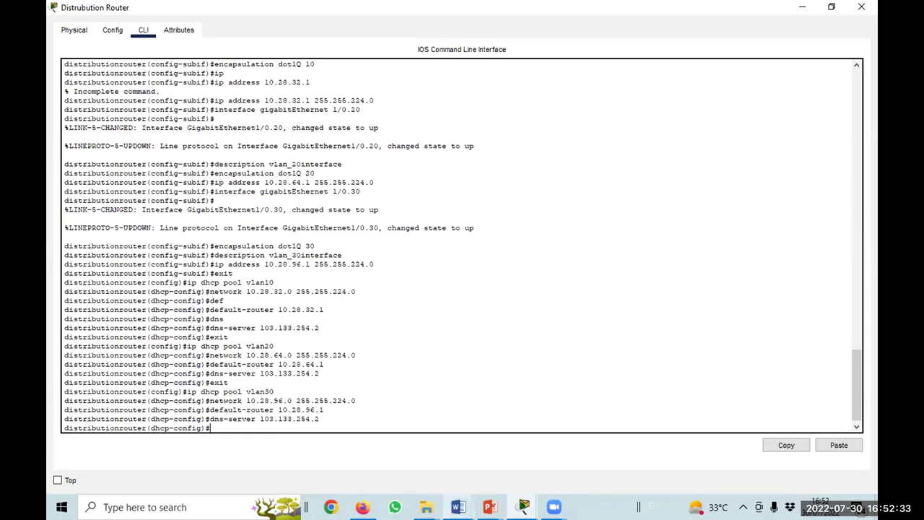
Check the DHCP ranges in the Campus Network IP Address tables of the Day 2 PowerPoint presentation and return to the Distribution Router's command line.
{"action": "mouse_move", "coordinate": [458, 507]}
{"action": "left_click", "coordinate": [405, 456]}
{"action": "mouse_move", "coordinate": [489, 506]}
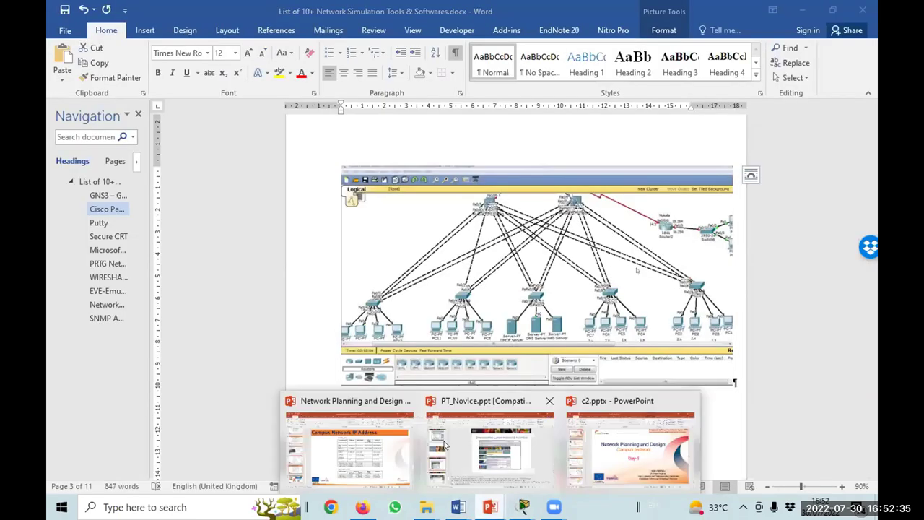
{"action": "left_click", "coordinate": [397, 458]}
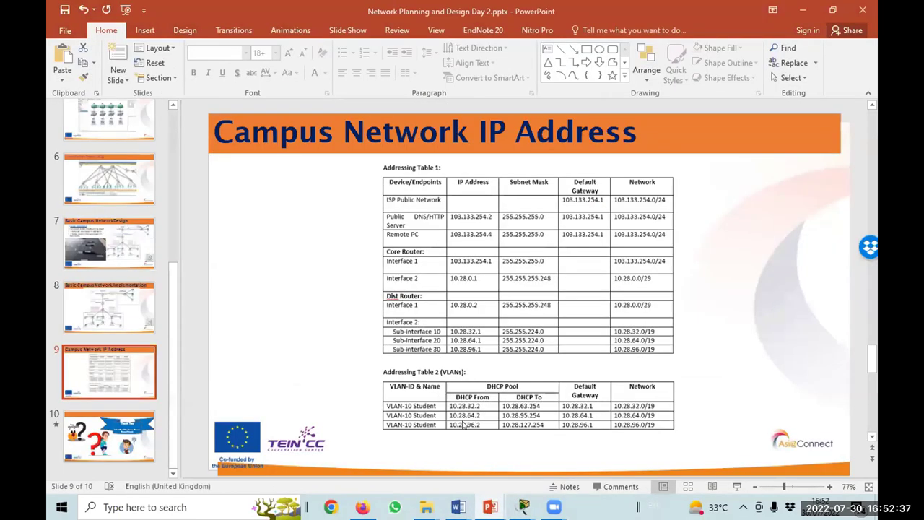
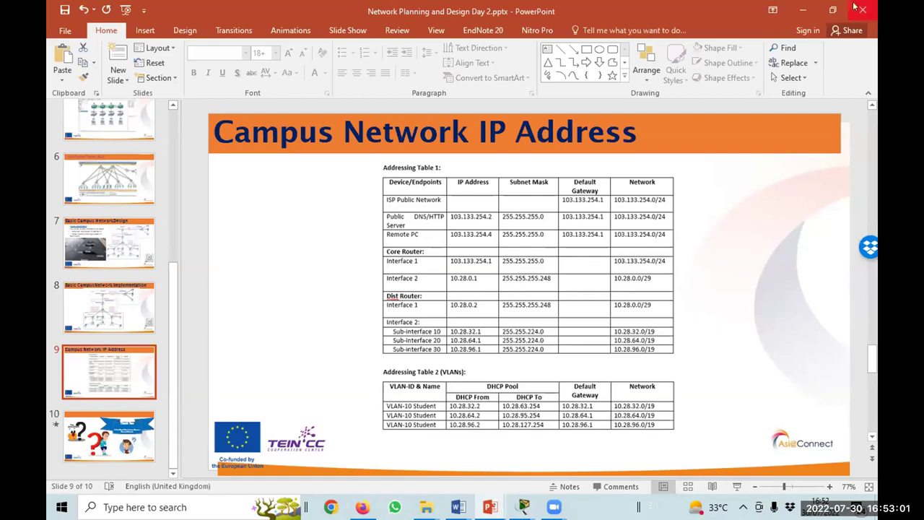
{"action": "left_click", "coordinate": [803, 10]}
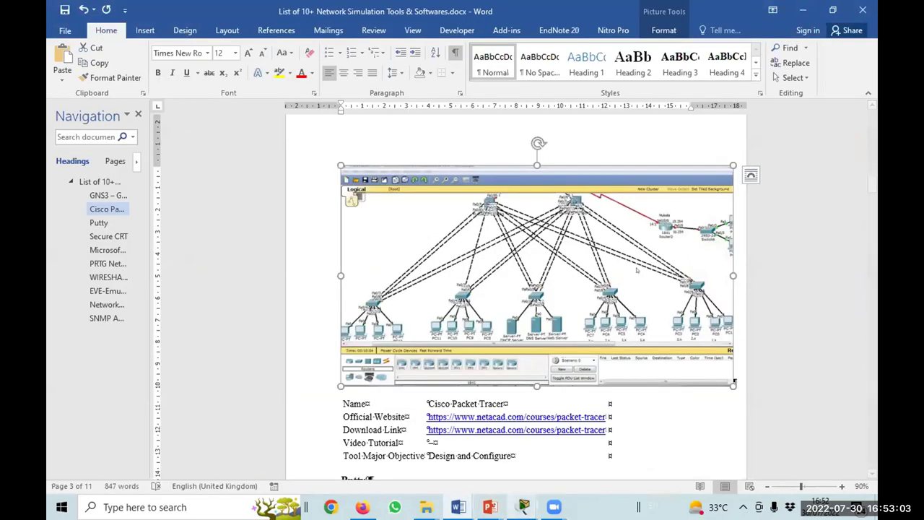
{"action": "mouse_move", "coordinate": [524, 506]}
{"action": "left_click", "coordinate": [596, 445]}
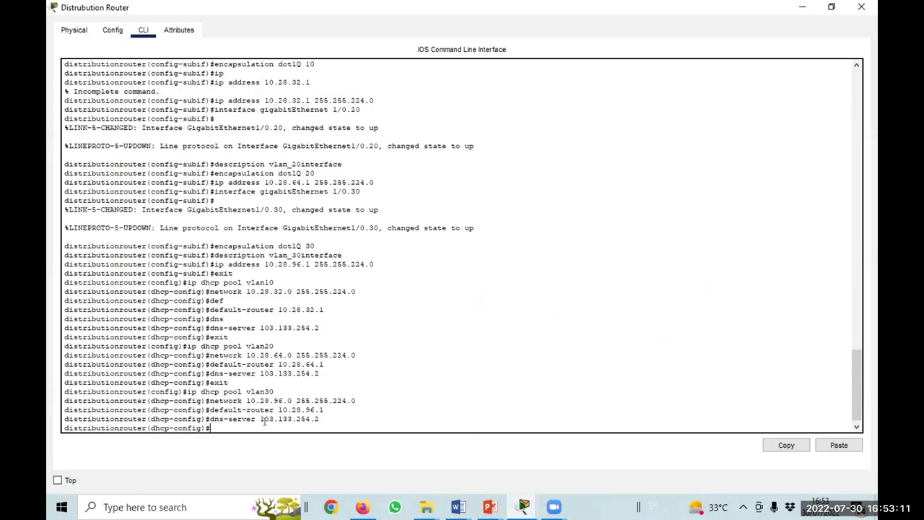
Exit the vlan30 pool configuration and exclude the address 10.28.32.1 from DHCP assignment.
{"action": "type", "text": "exit"}
{"action": "key", "text": "Return"}
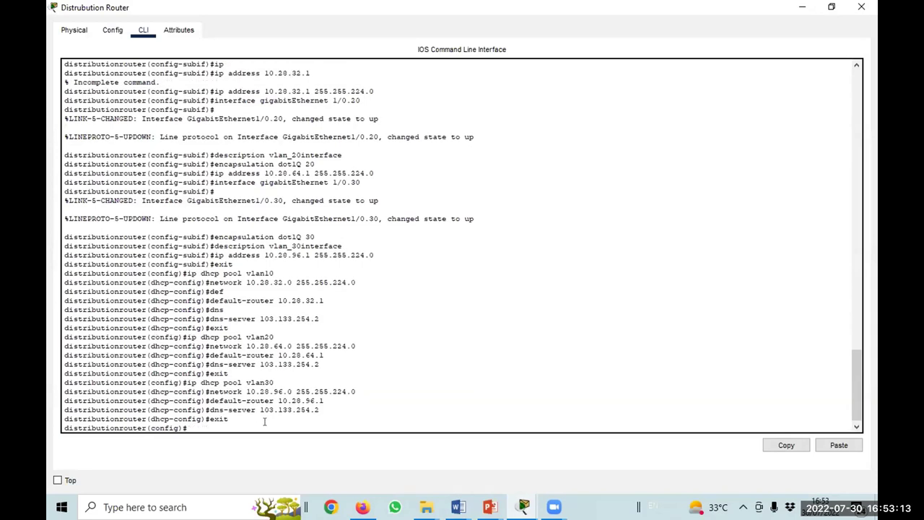
{"action": "type", "text": "ip dhcp ex"}
{"action": "key", "text": "Tab"}
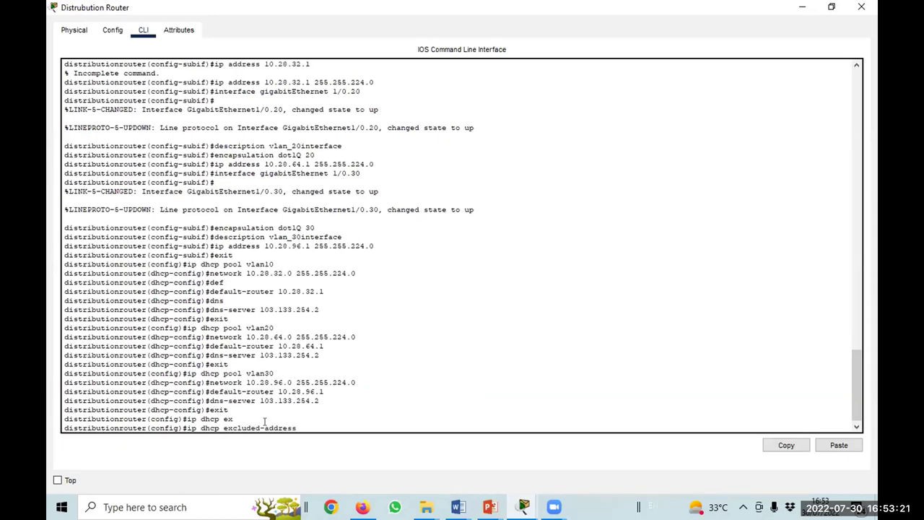
{"action": "type", "text": "10.28.32.1"}
{"action": "key", "text": "Return"}
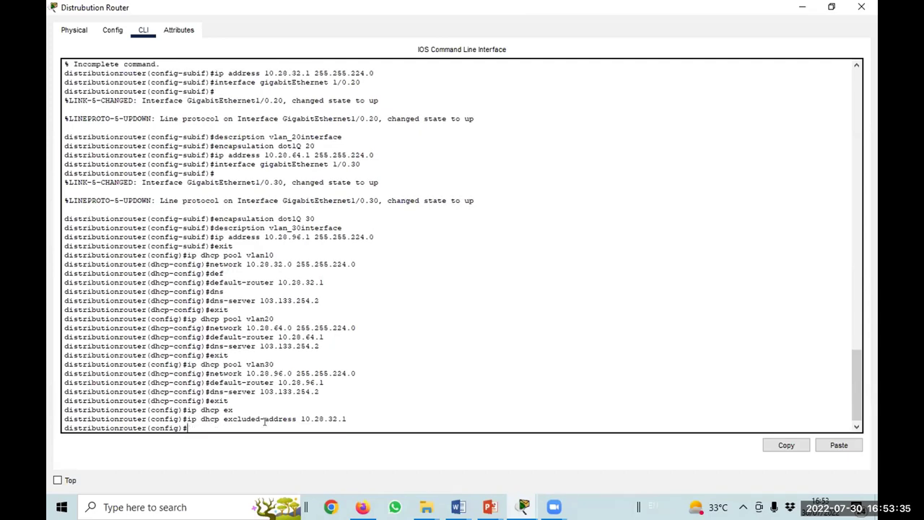
Exclude the VLAN 10 broadcast address 10.28.63.255 from DHCP assignment.
{"action": "key", "text": "Up"}
{"action": "key", "text": "Left"}
{"action": "key", "text": "Left"}
{"action": "key", "text": "Left"}
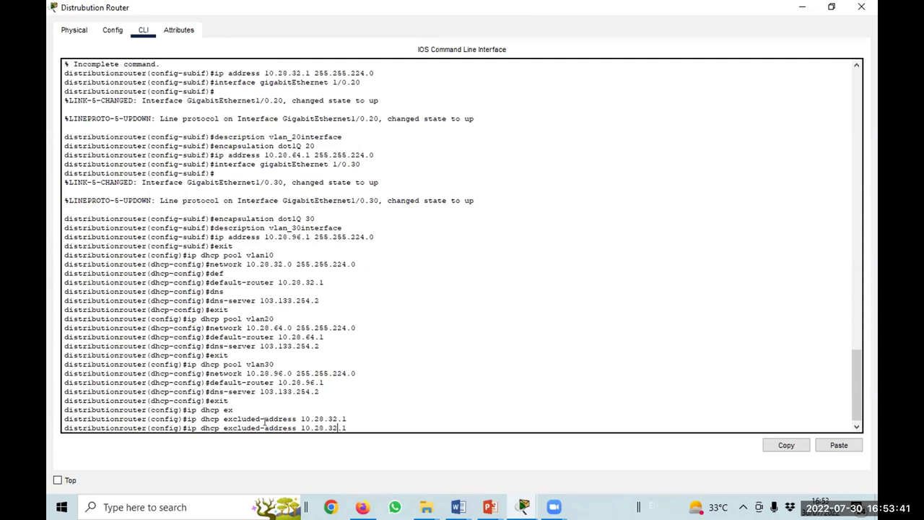
{"action": "key", "text": "BackSpace"}
{"action": "key", "text": "BackSpace"}
{"action": "type", "text": "63"}
{"action": "key", "text": "Right"}
{"action": "key", "text": "Right"}
{"action": "type", "text": "255"}
{"action": "key", "text": "Return"}
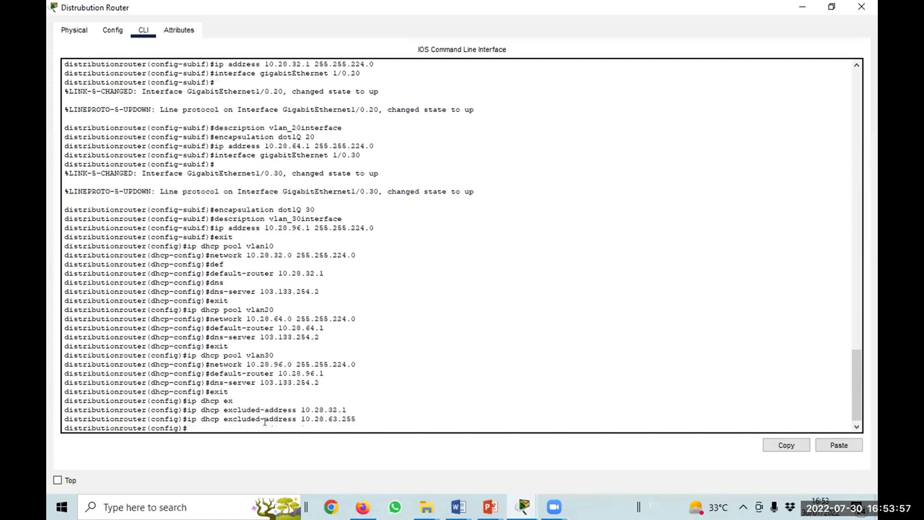
Exclude the VLAN 20 gateway address 10.28.64.1 from DHCP assignment.
{"action": "key", "text": "Up"}
{"action": "key", "text": "Up"}
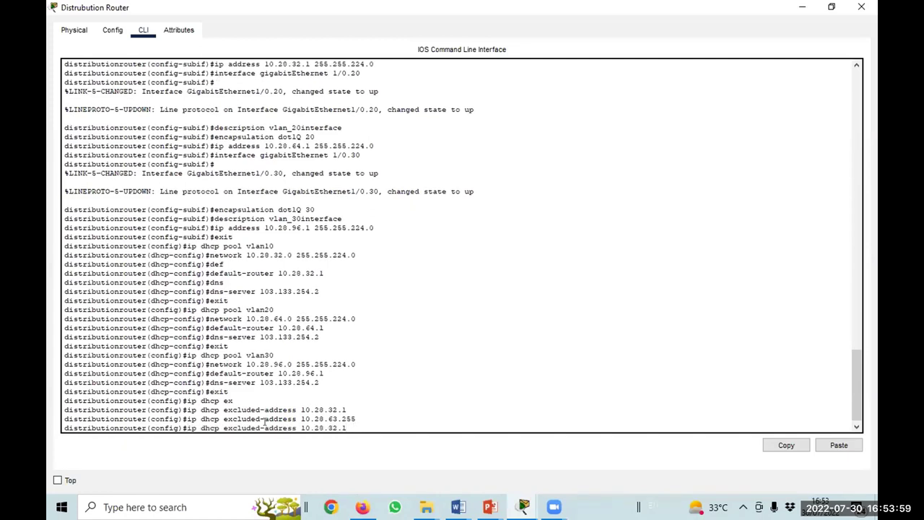
{"action": "key", "text": "BackSpace"}
{"action": "key", "text": "BackSpace"}
{"action": "type", "text": "64"}
{"action": "key", "text": "Return"}
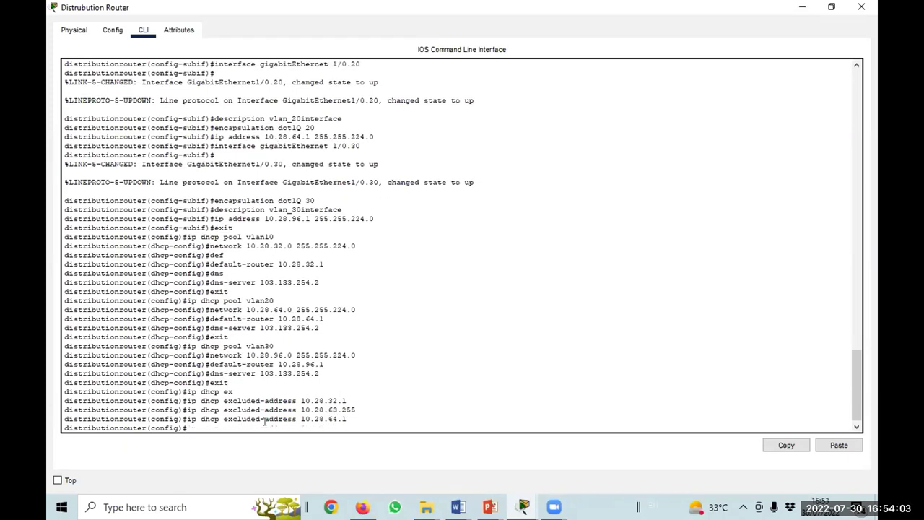
Exclude the VLAN 20 broadcast address 10.28.95.255 from DHCP assignment.
{"action": "key", "text": "Up"}
{"action": "key", "text": "Up"}
{"action": "key", "text": "Left"}
{"action": "key", "text": "Left"}
{"action": "key", "text": "Left"}
{"action": "key", "text": "Left"}
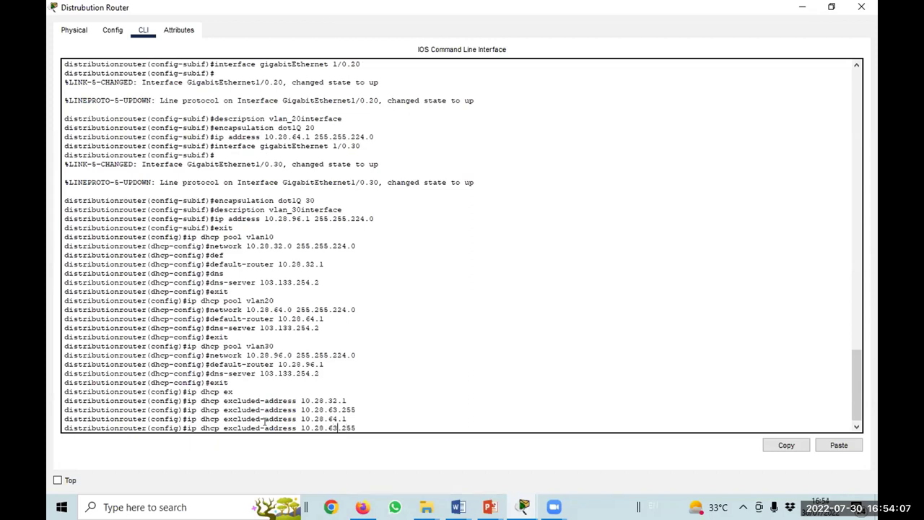
{"action": "key", "text": "BackSpace"}
{"action": "key", "text": "BackSpace"}
{"action": "type", "text": "95"}
{"action": "key", "text": "Return"}
Exclude the VLAN 30 gateway address 10.28.96.1 from DHCP assignment.
{"action": "key", "text": "Up"}
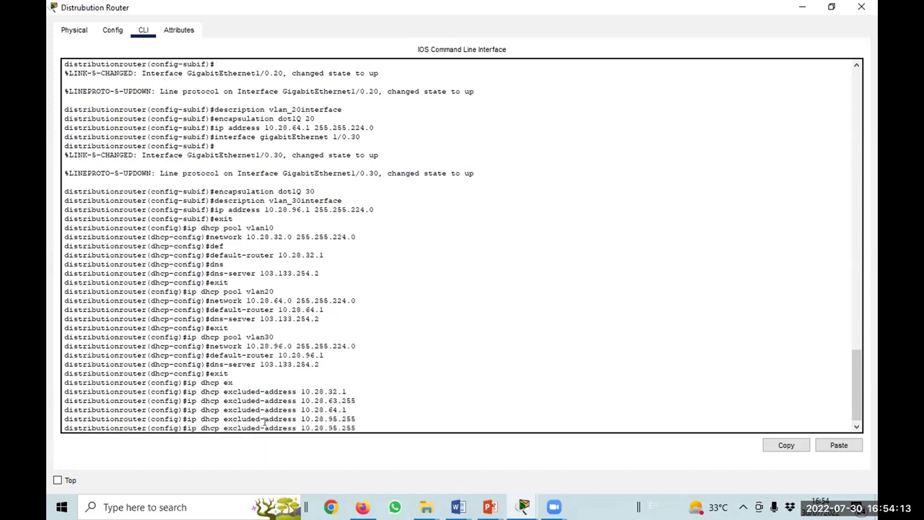
{"action": "key", "text": "BackSpace"}
{"action": "key", "text": "BackSpace"}
{"action": "key", "text": "BackSpace"}
{"action": "key", "text": "BackSpace"}
{"action": "key", "text": "BackSpace"}
{"action": "key", "text": "BackSpace"}
{"action": "type", "text": "63.255"}
{"action": "key", "text": "BackSpace"}
{"action": "key", "text": "BackSpace"}
{"action": "key", "text": "BackSpace"}
{"action": "type", "text": "1"}
{"action": "key", "text": "Left"}
{"action": "key", "text": "Left"}
{"action": "key", "text": "BackSpace"}
{"action": "key", "text": "BackSpace"}
{"action": "type", "text": "96"}
{"action": "key", "text": "Return"}
Exclude the VLAN 30 broadcast address 10.28.127.255 from DHCP assignment and exit global configuration mode.
{"action": "key", "text": "Up"}
{"action": "key", "text": "BackSpace"}
{"action": "type", "text": "255"}
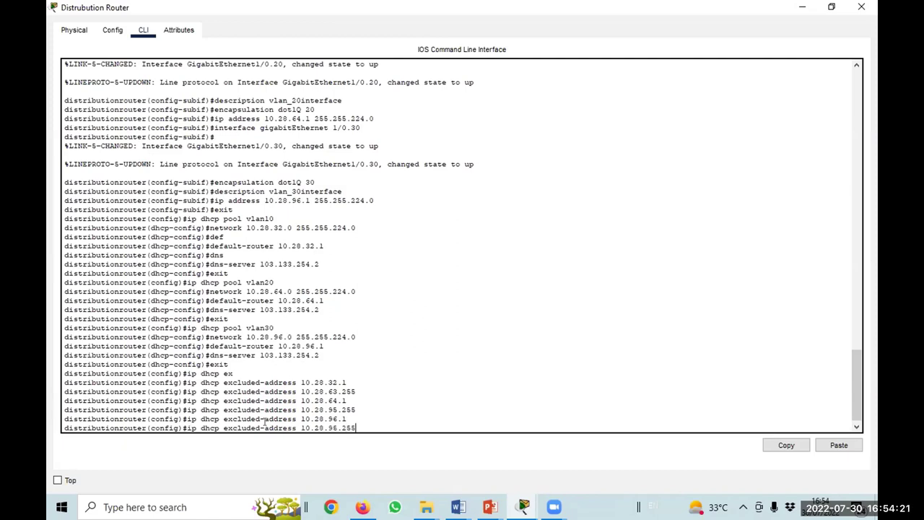
{"action": "key", "text": "Left"}
{"action": "key", "text": "Left"}
{"action": "key", "text": "Left"}
{"action": "key", "text": "Left"}
{"action": "key", "text": "BackSpace"}
{"action": "key", "text": "BackSpace"}
{"action": "type", "text": "127"}
{"action": "key", "text": "Return"}
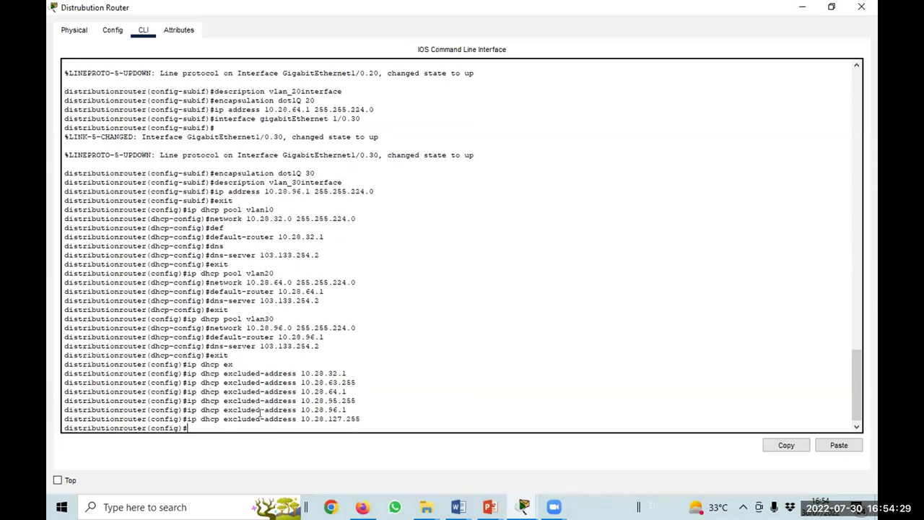
{"action": "type", "text": "exit"}
{"action": "key", "text": "Return"}
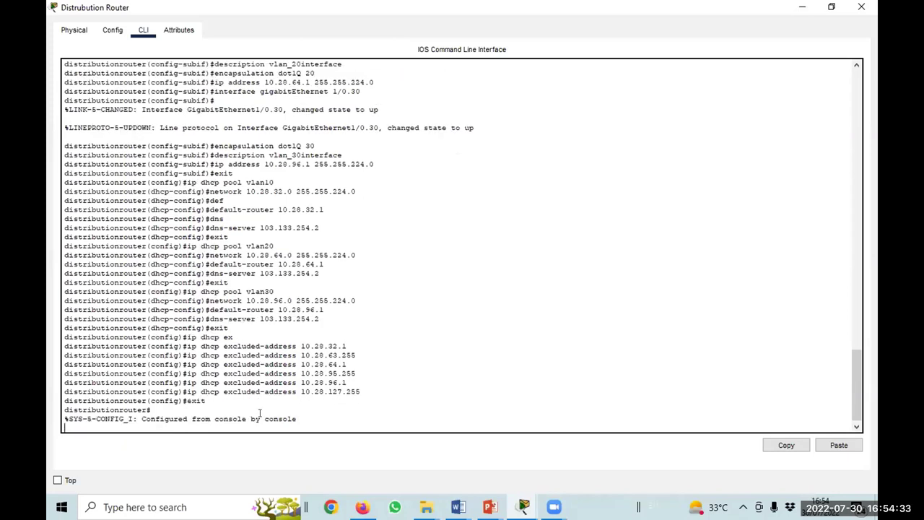
Return to the network topology and set PC1's IPv4 configuration to DHCP.
{"action": "key", "text": "Return"}
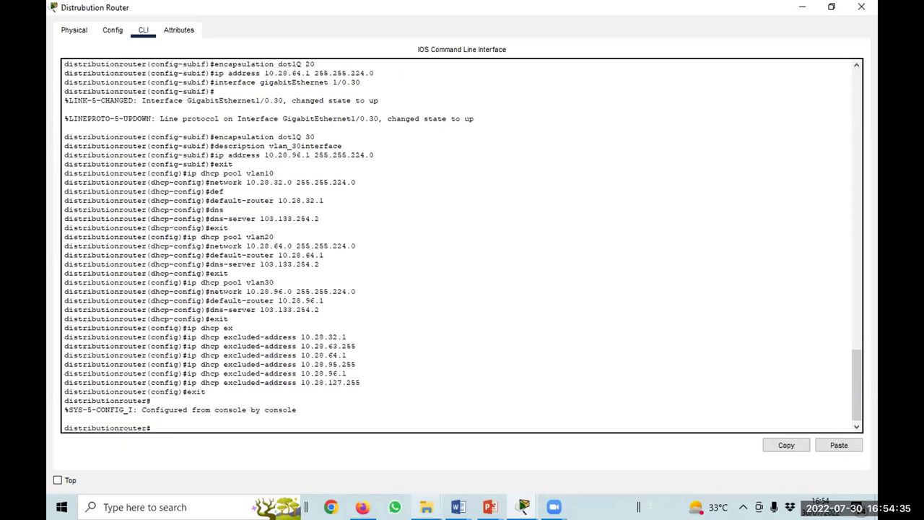
{"action": "mouse_move", "coordinate": [523, 507]}
{"action": "left_click", "coordinate": [476, 452]}
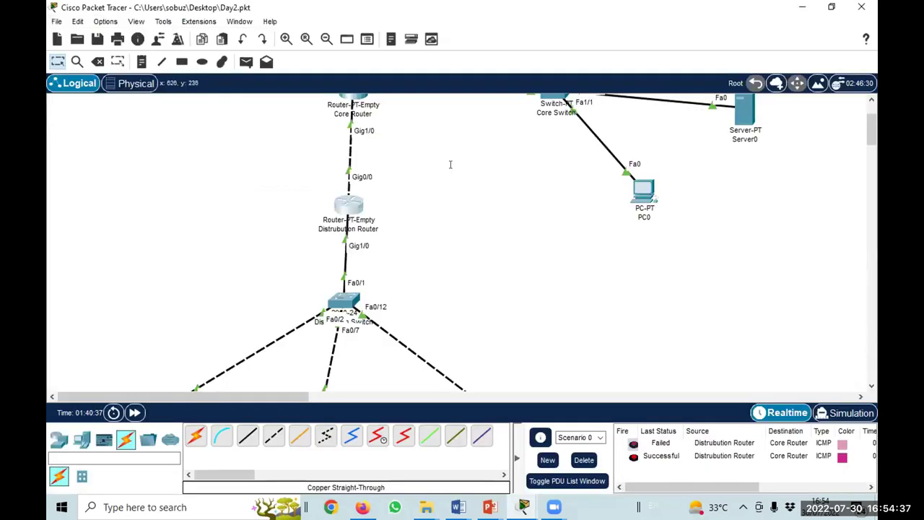
{"action": "scroll", "coordinate": [433, 187], "scroll_direction": "down", "scroll_amount": 5}
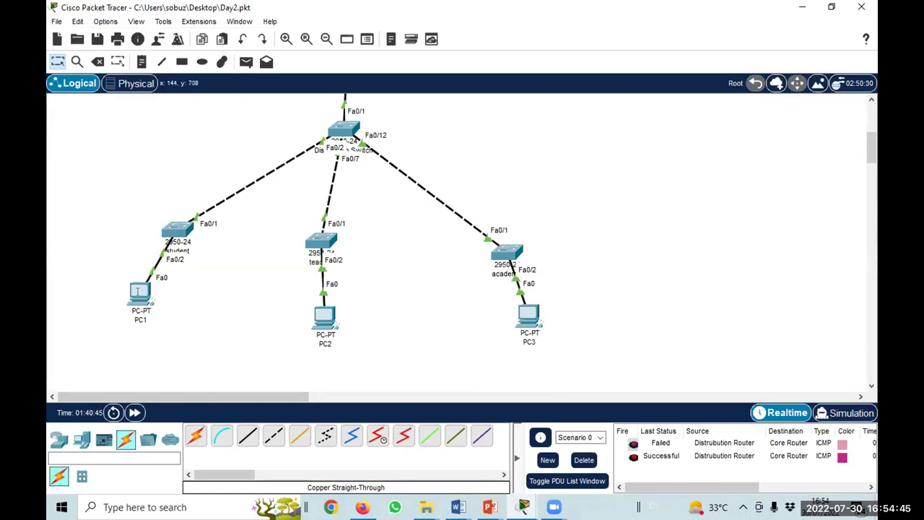
{"action": "left_click", "coordinate": [138, 292]}
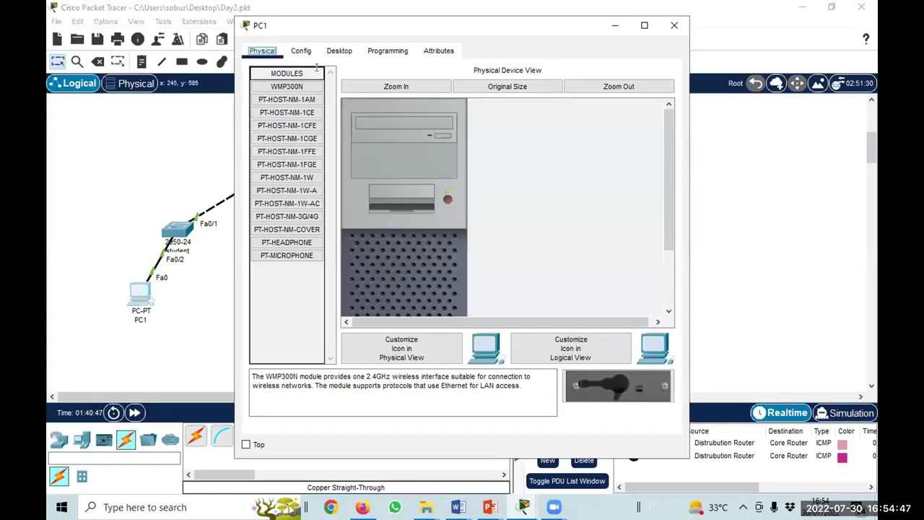
{"action": "left_click", "coordinate": [337, 51]}
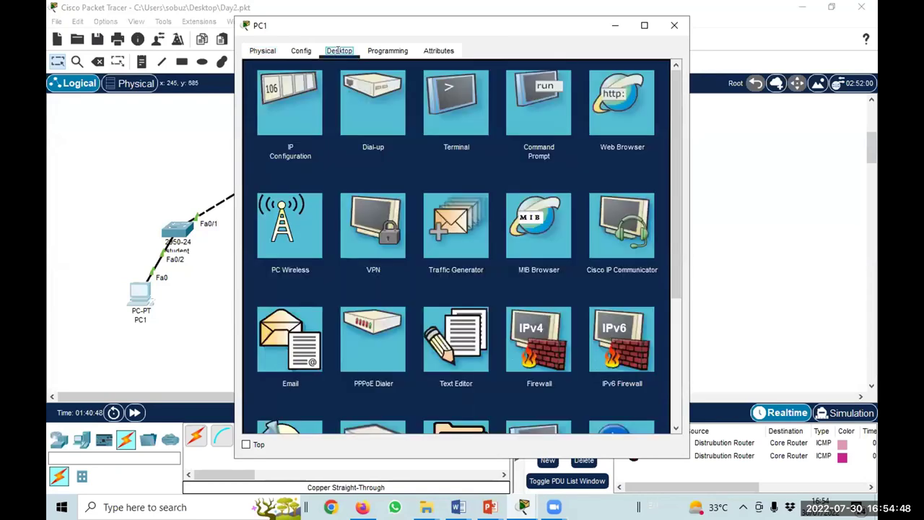
{"action": "left_click", "coordinate": [306, 132]}
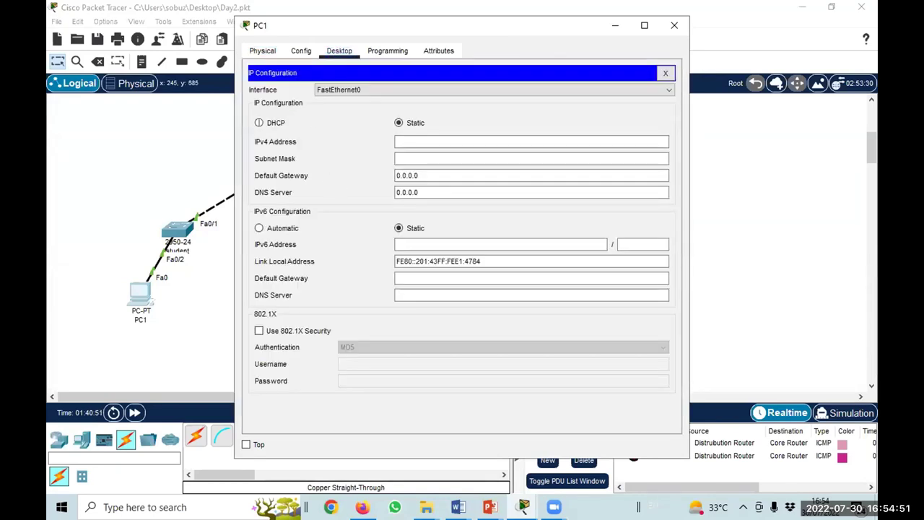
{"action": "left_click", "coordinate": [258, 123]}
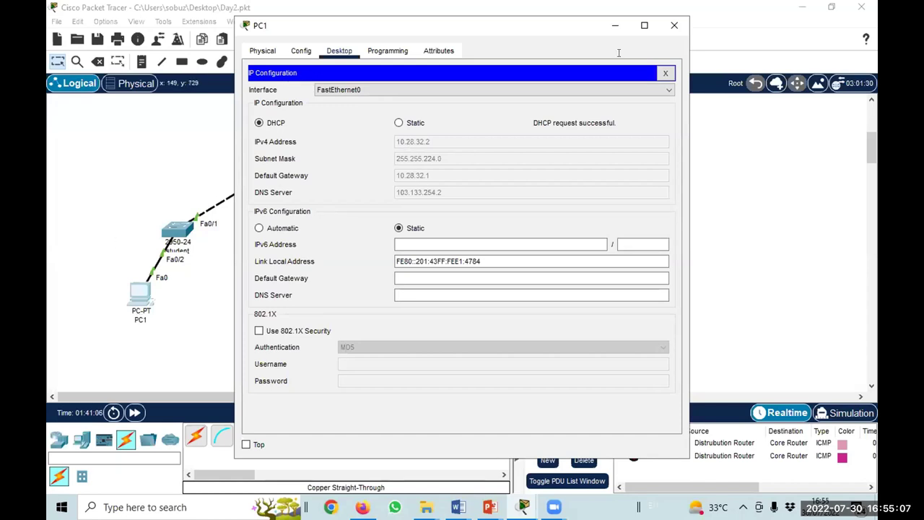
{"action": "left_click", "coordinate": [674, 25]}
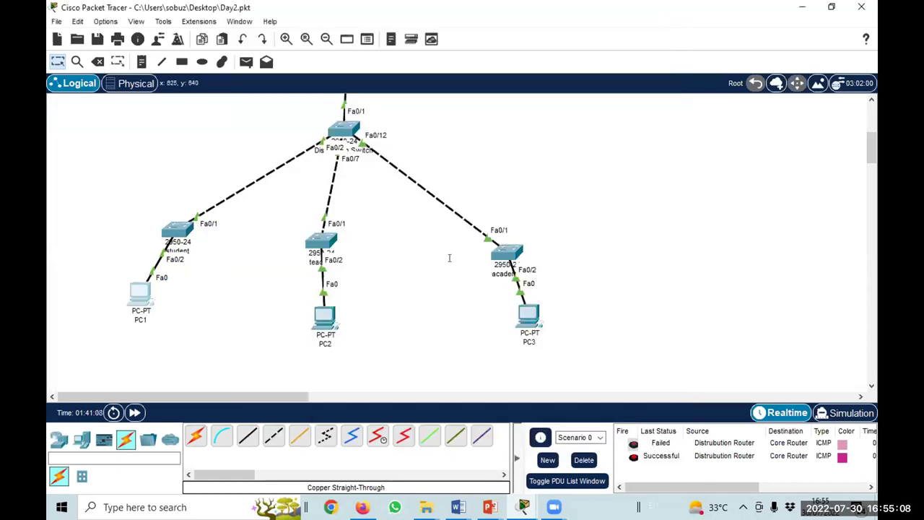
Set PC2's IPv4 configuration to DHCP.
{"action": "left_click", "coordinate": [325, 316]}
{"action": "left_click", "coordinate": [340, 52]}
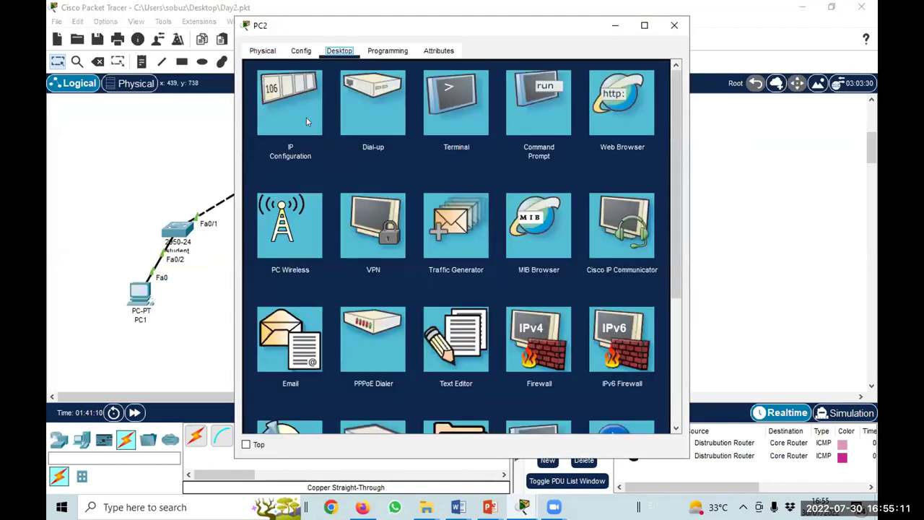
{"action": "left_click", "coordinate": [306, 117]}
{"action": "left_click", "coordinate": [266, 122]}
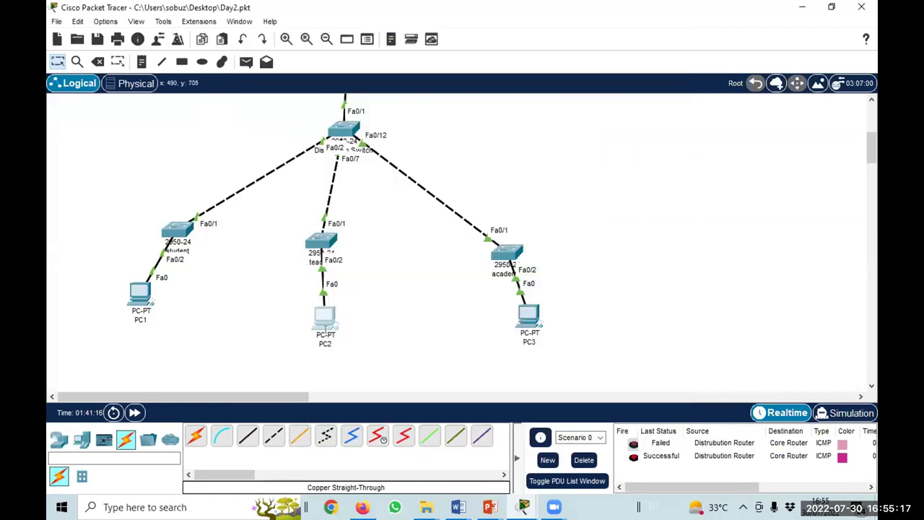
{"action": "left_click", "coordinate": [674, 25]}
Set PC3's IPv4 configuration to DHCP.
{"action": "left_click", "coordinate": [529, 313]}
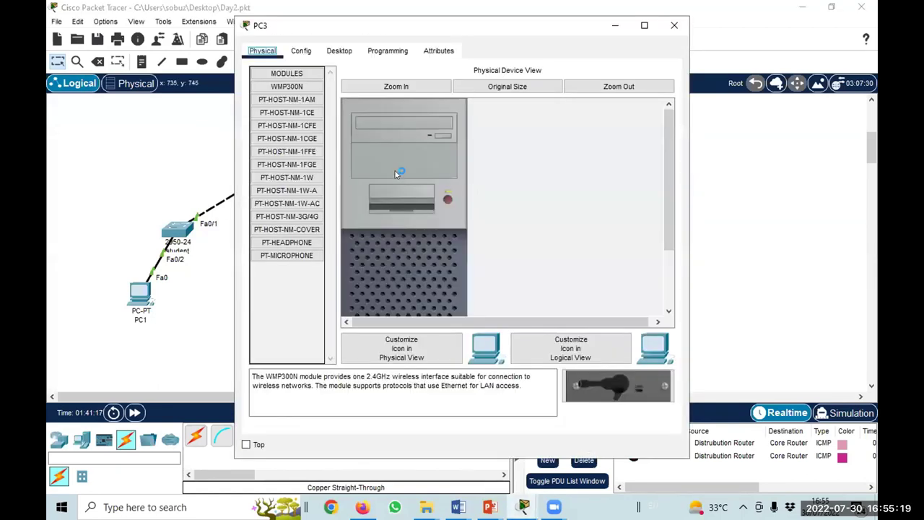
{"action": "left_click", "coordinate": [307, 51]}
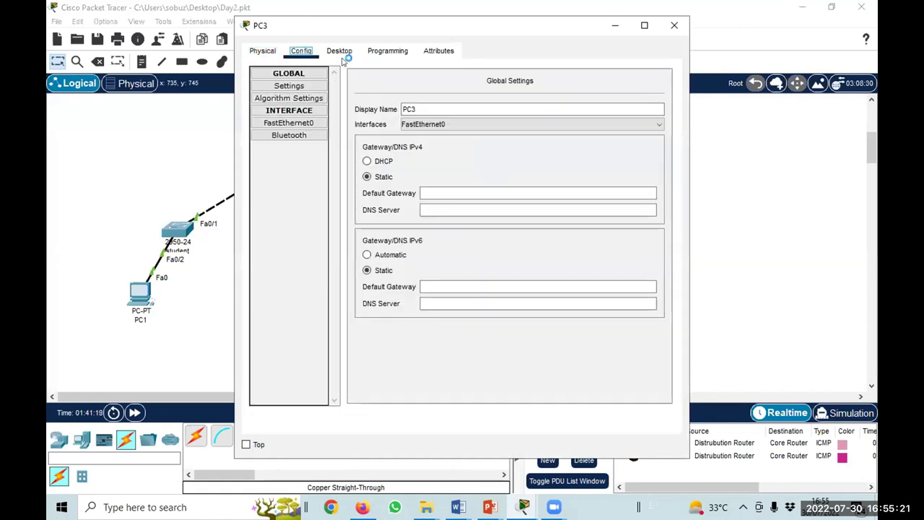
{"action": "left_click", "coordinate": [339, 50]}
{"action": "left_click", "coordinate": [291, 118]}
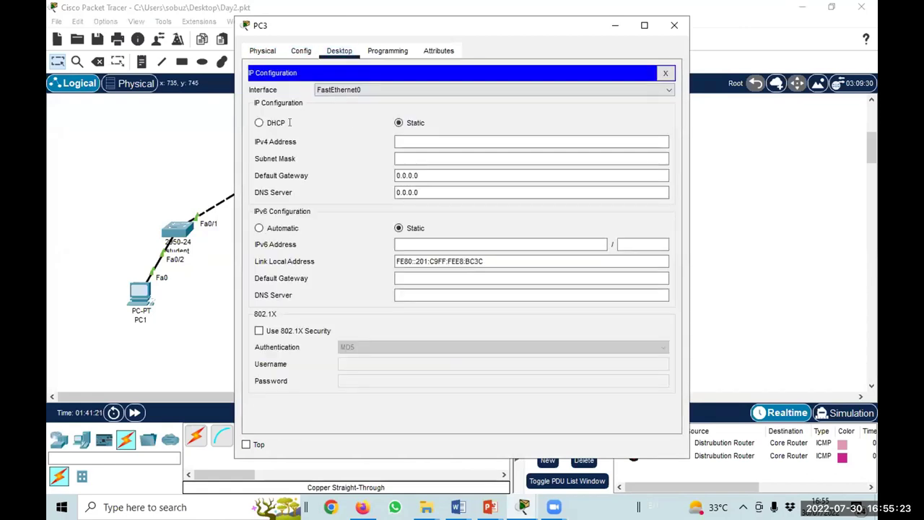
{"action": "left_click", "coordinate": [258, 123]}
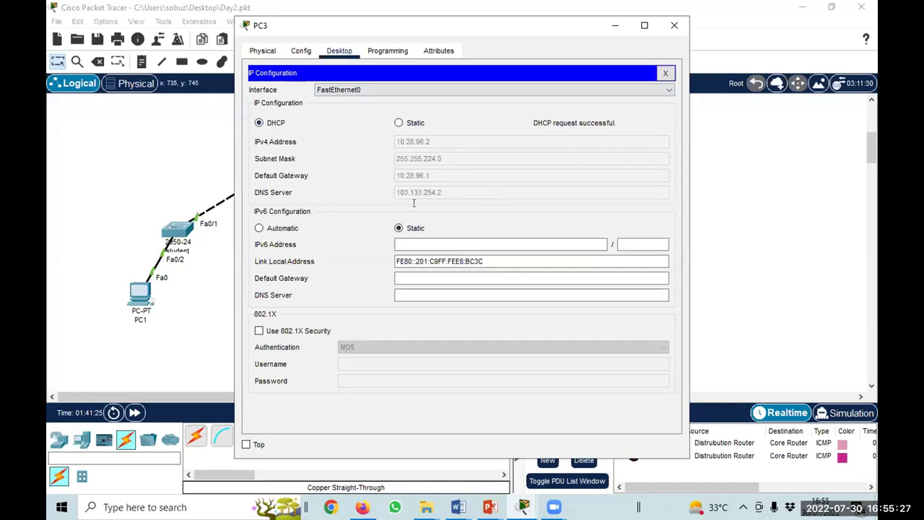
{"action": "left_click", "coordinate": [674, 26]}
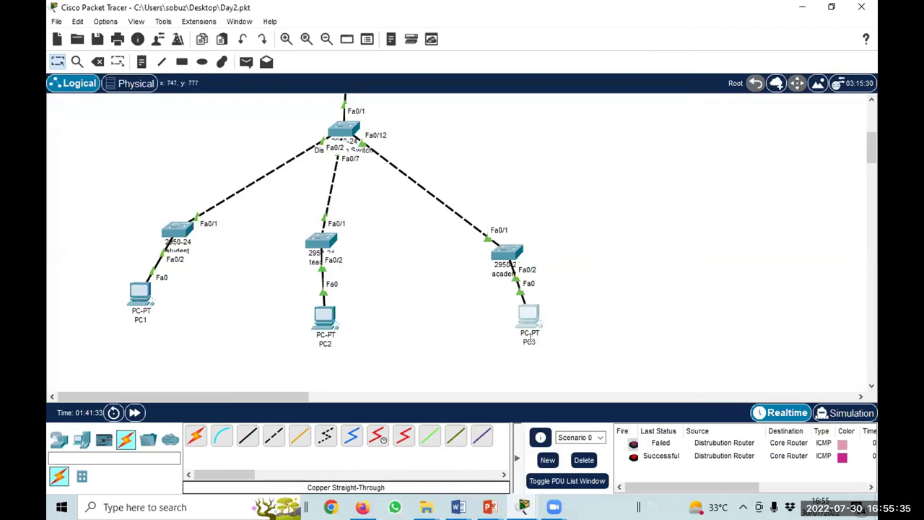
Add a WRT300N wireless router to the topology between PC1 and PC2.
{"action": "scroll", "coordinate": [449, 357], "scroll_direction": "down", "scroll_amount": 1}
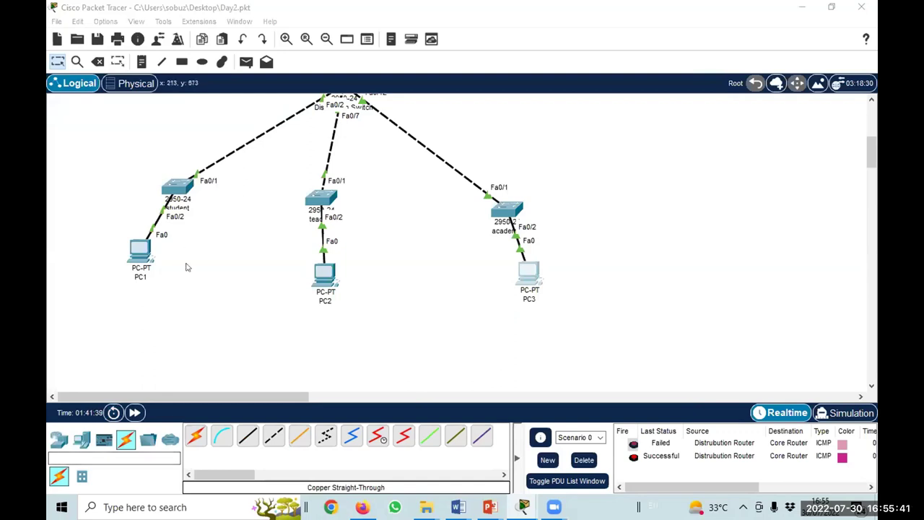
{"action": "left_click", "coordinate": [59, 439]}
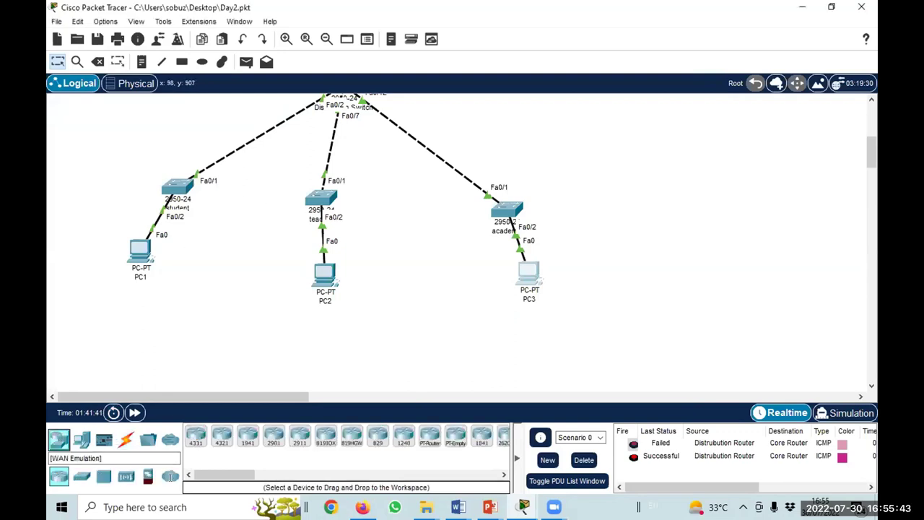
{"action": "left_click", "coordinate": [126, 476]}
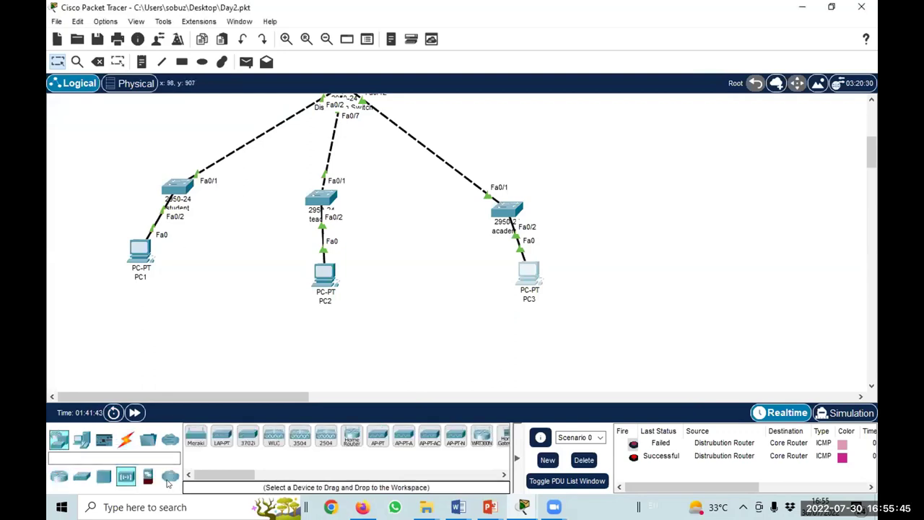
{"action": "left_click", "coordinate": [477, 436]}
{"action": "left_click", "coordinate": [215, 254]}
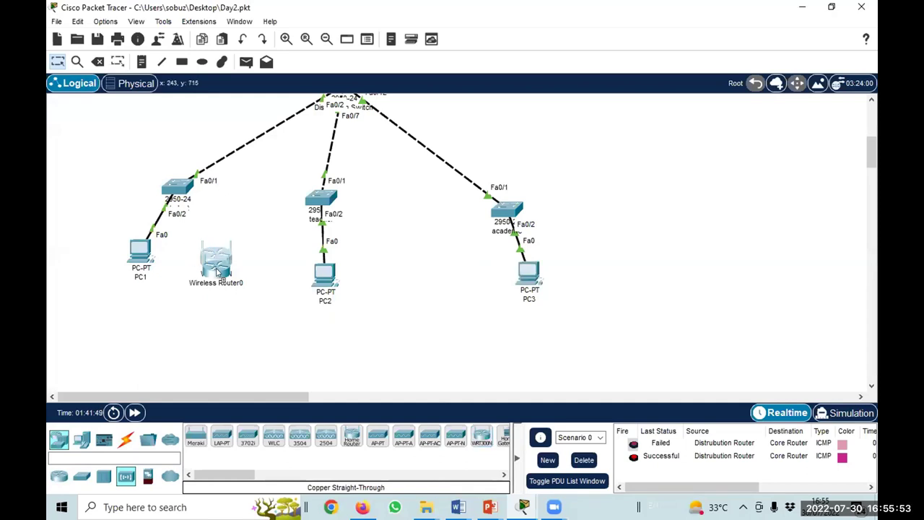
Review Wireless Router0's physical view, wireless interface settings and web setup page, leaving its configuration as it is.
{"action": "left_click", "coordinate": [208, 256]}
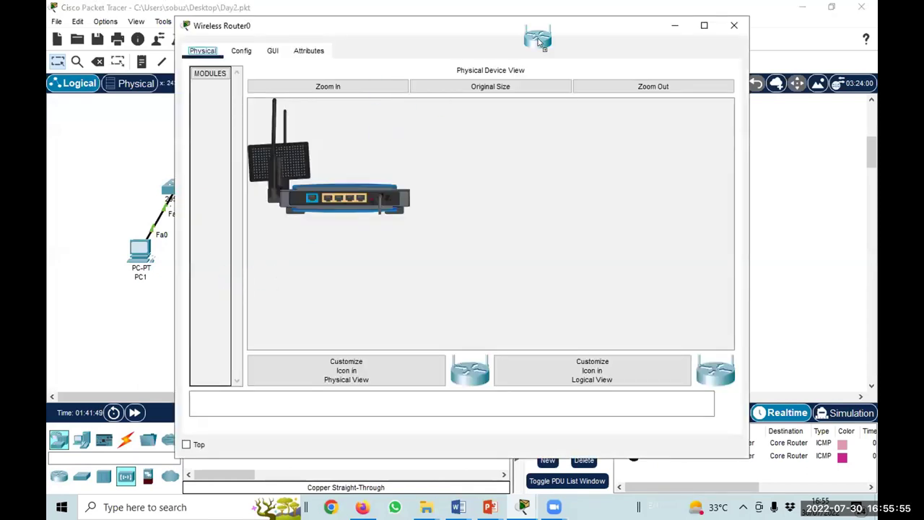
{"action": "left_click", "coordinate": [240, 51]}
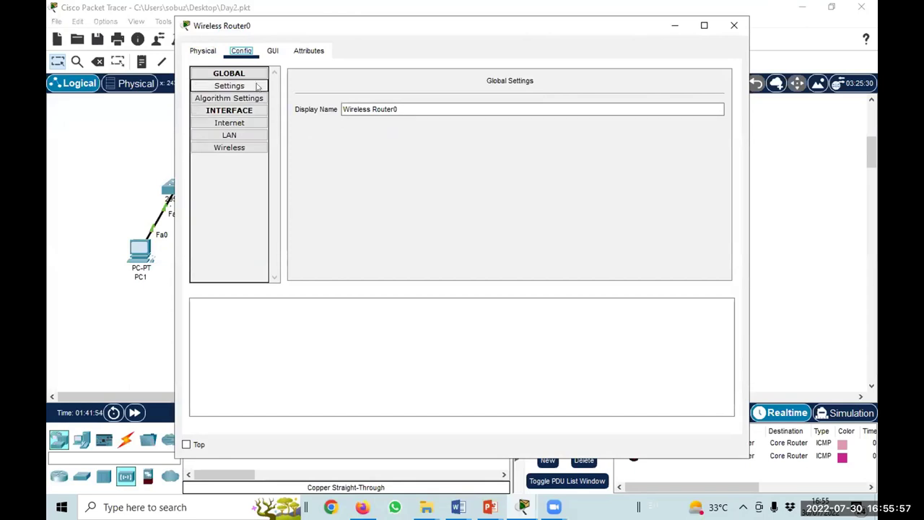
{"action": "left_click", "coordinate": [249, 149]}
{"action": "left_click", "coordinate": [272, 51]}
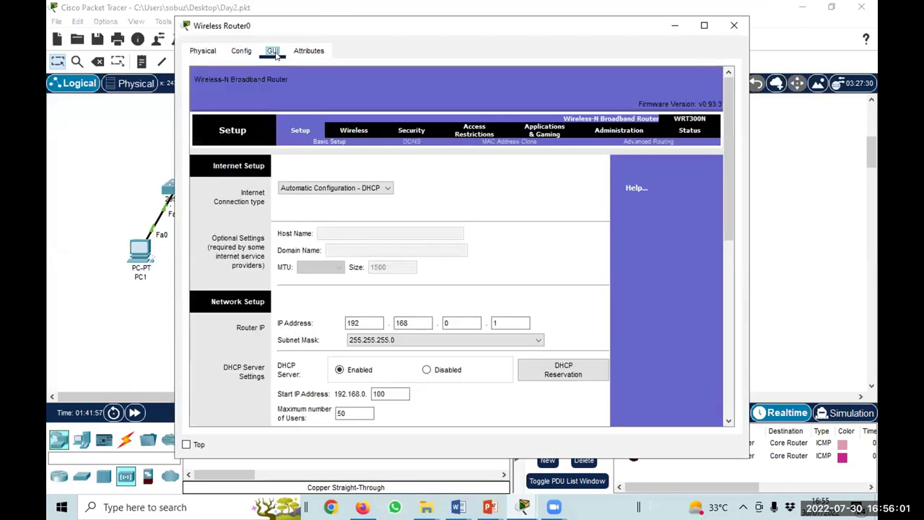
{"action": "left_click", "coordinate": [734, 26]}
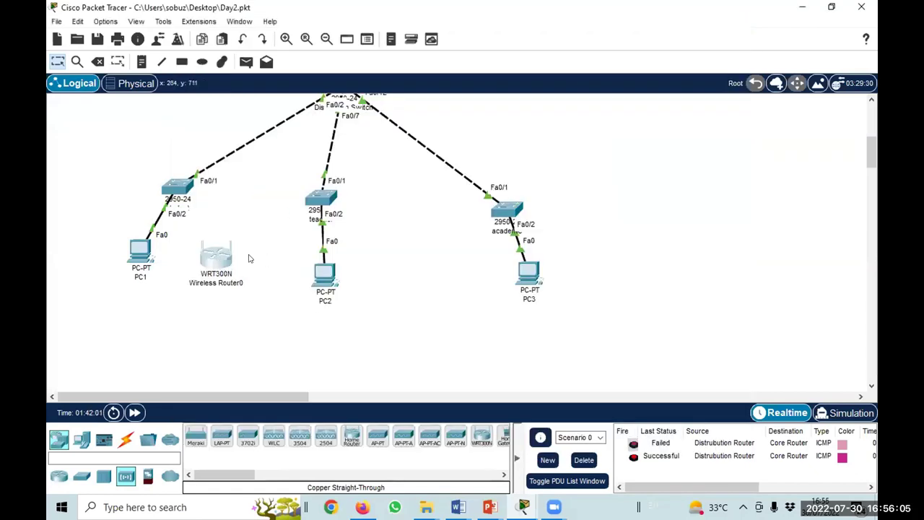
{"action": "left_click", "coordinate": [213, 267]}
{"action": "left_click", "coordinate": [734, 26]}
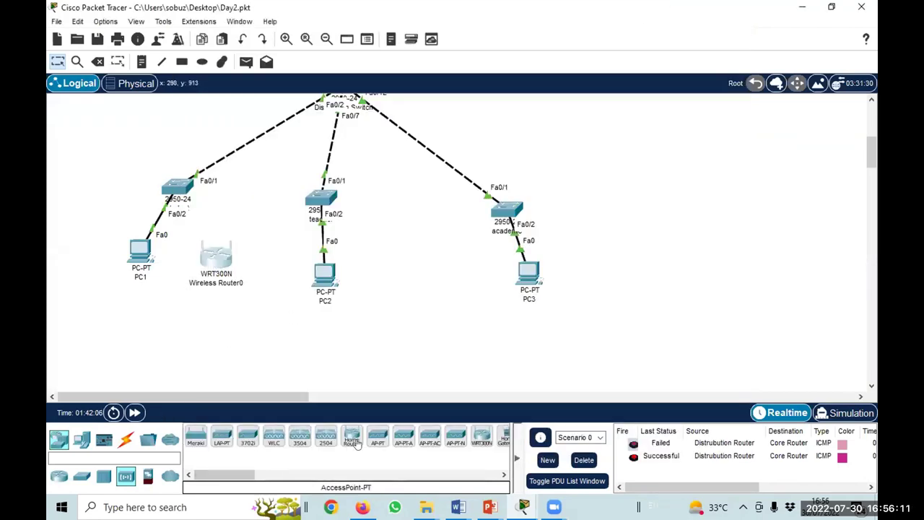
Add two more WRT300N wireless routers, one between PC2 and PC3 and one beyond PC3.
{"action": "left_click_drag", "start_coordinate": [481, 436], "coordinate": [421, 276]}
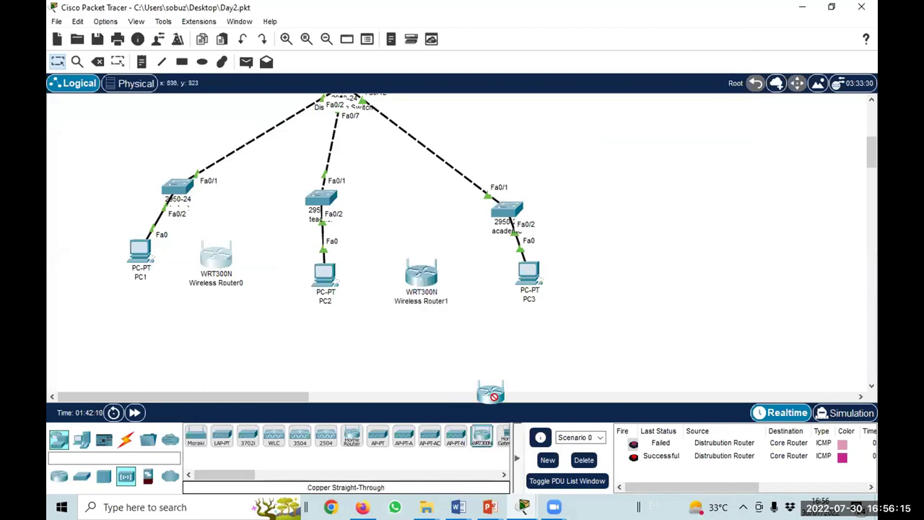
{"action": "left_click_drag", "start_coordinate": [493, 395], "coordinate": [602, 257]}
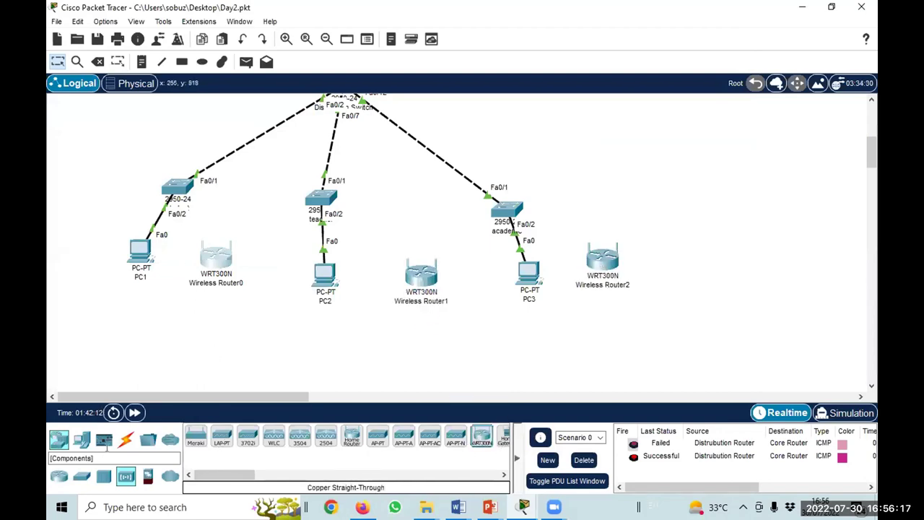
Connect FastEthernet0/3 of the student switch to the Internet port of Wireless Router0 with a copper straight-through cable.
{"action": "left_click", "coordinate": [126, 438]}
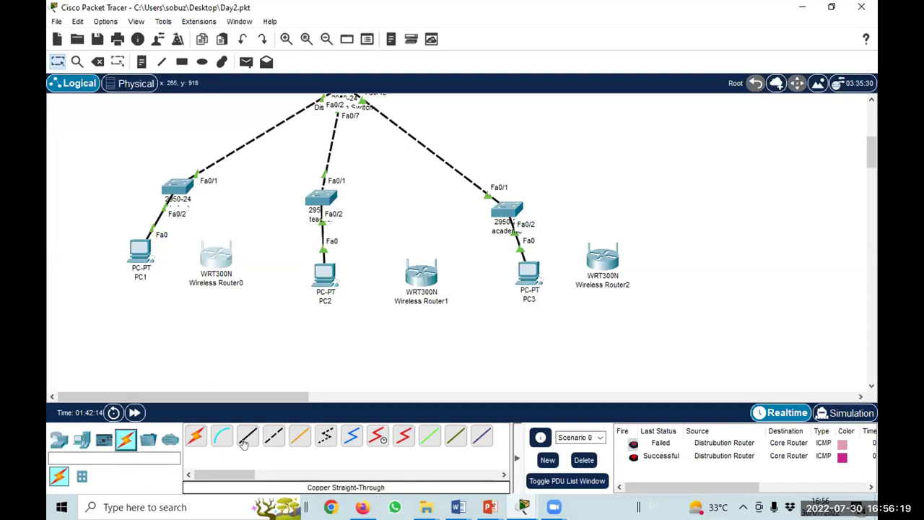
{"action": "left_click", "coordinate": [247, 437]}
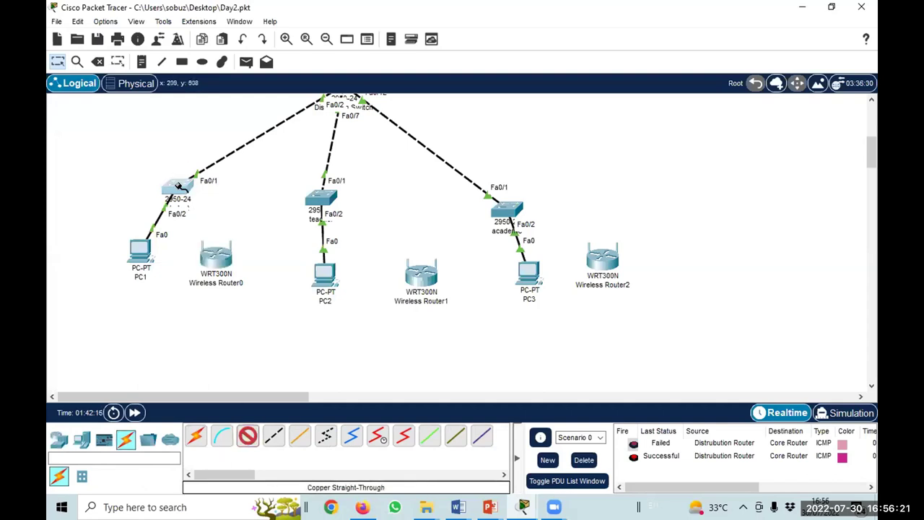
{"action": "left_click", "coordinate": [178, 187]}
{"action": "left_click", "coordinate": [231, 22]}
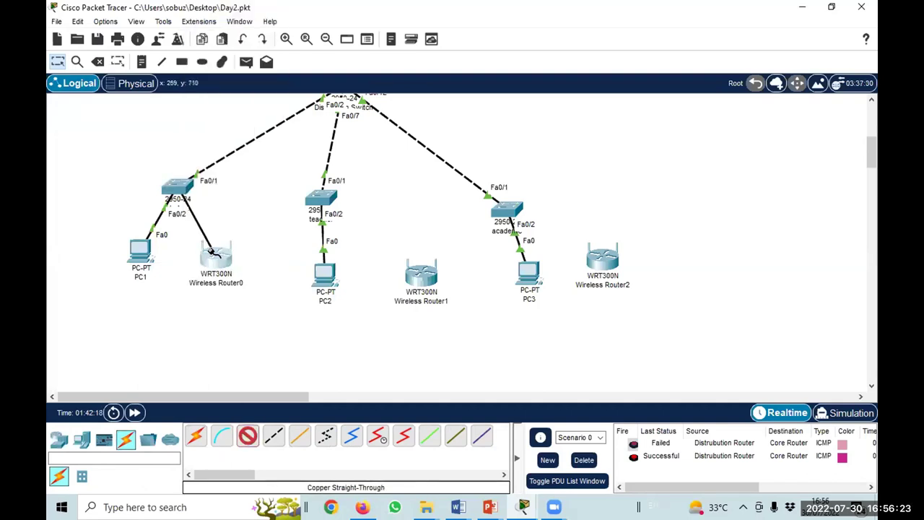
{"action": "left_click", "coordinate": [215, 257]}
{"action": "left_click", "coordinate": [242, 267]}
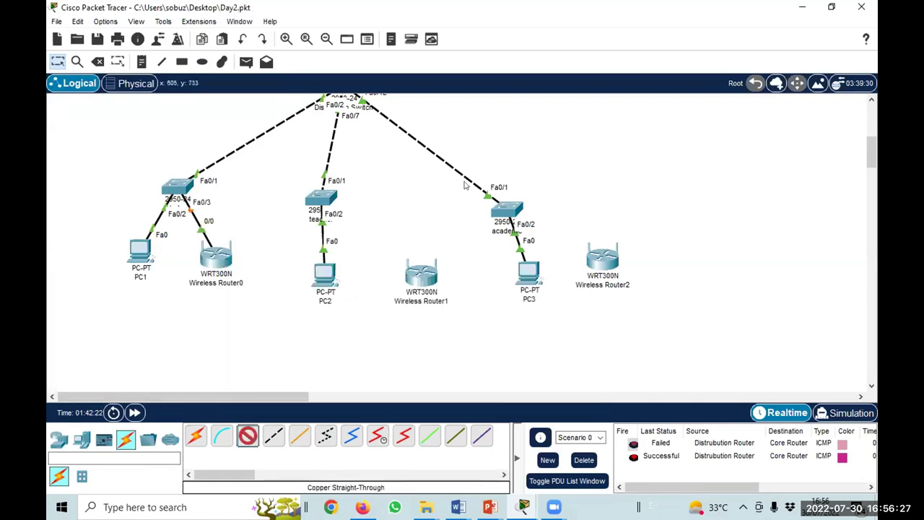
Connect FastEthernet0/3 of the switch serving PC2 to the Internet port of Wireless Router1 with a copper straight-through cable.
{"action": "left_click", "coordinate": [329, 196]}
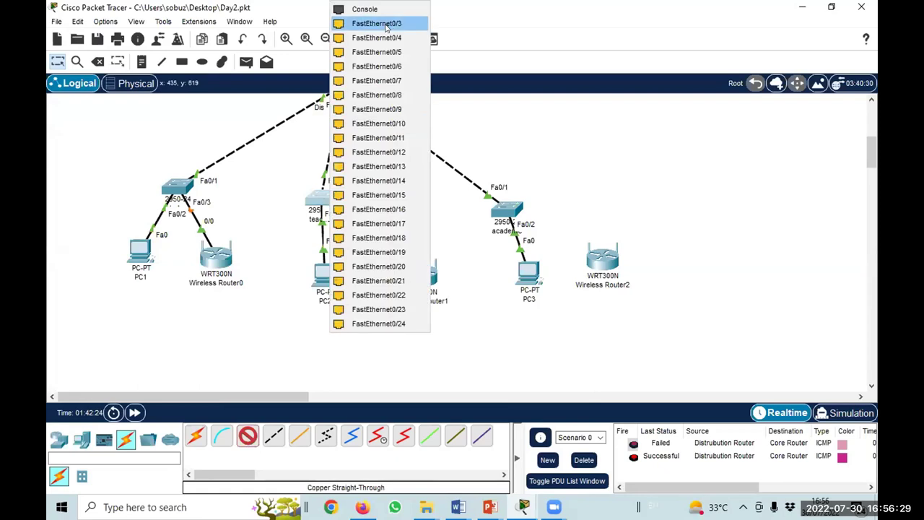
{"action": "left_click", "coordinate": [375, 23]}
{"action": "left_click", "coordinate": [416, 267]}
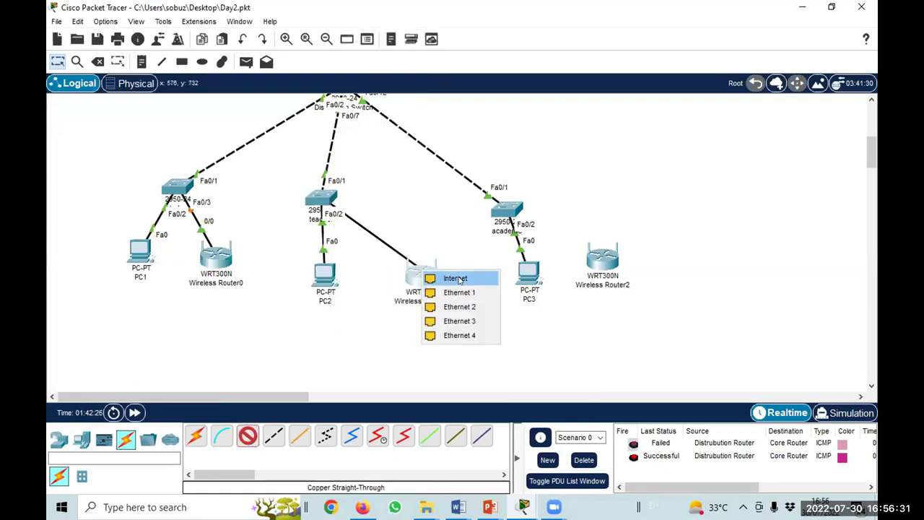
{"action": "left_click", "coordinate": [441, 276]}
Connect FastEthernet0/3 of the switch serving PC3 to the Internet port of Wireless Router2 with a copper straight-through cable.
{"action": "left_click", "coordinate": [247, 435]}
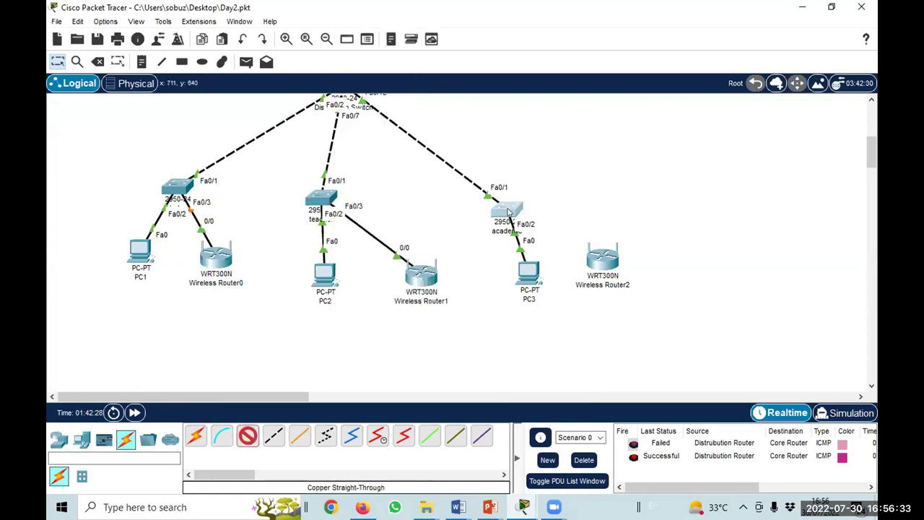
{"action": "left_click", "coordinate": [507, 210]}
{"action": "left_click", "coordinate": [556, 24]}
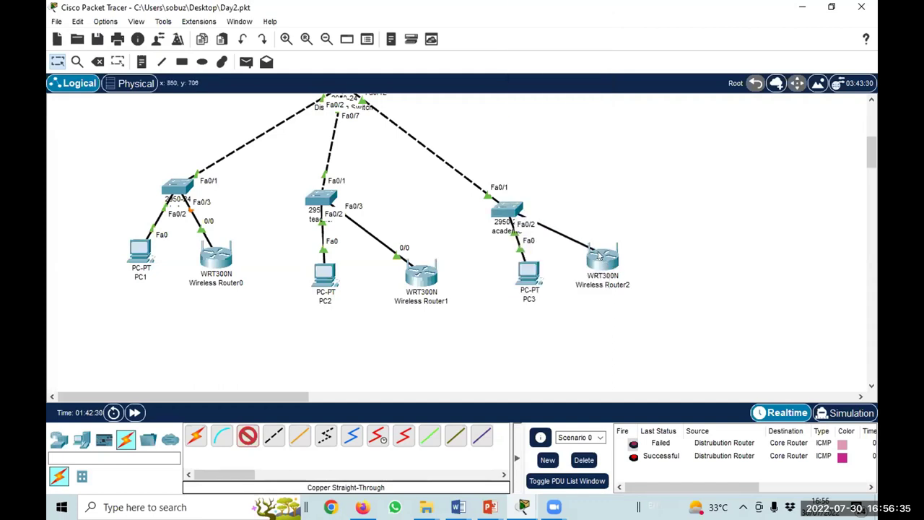
{"action": "left_click", "coordinate": [596, 254]}
{"action": "left_click", "coordinate": [622, 259]}
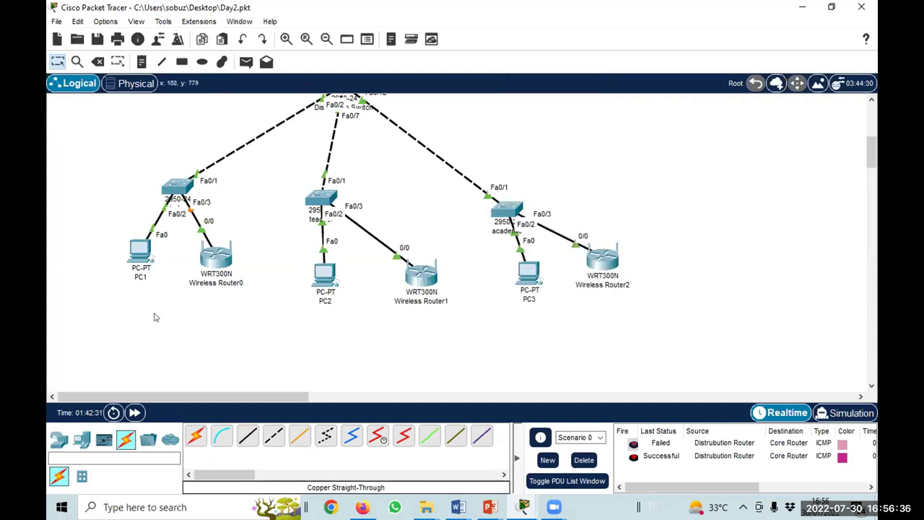
Examine Wireless Router0's wireless settings, physical view, GUI setup page and attributes.
{"action": "left_click", "coordinate": [213, 271]}
{"action": "left_click", "coordinate": [241, 51]}
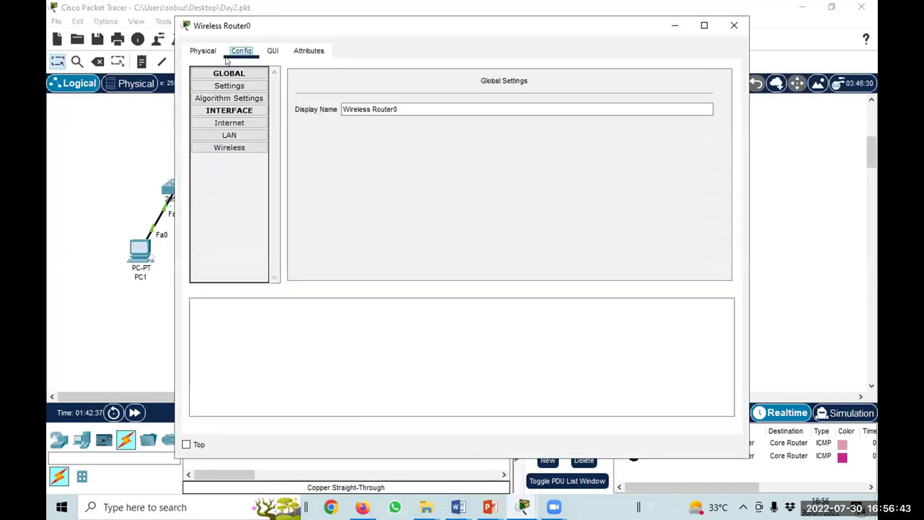
{"action": "left_click", "coordinate": [238, 147]}
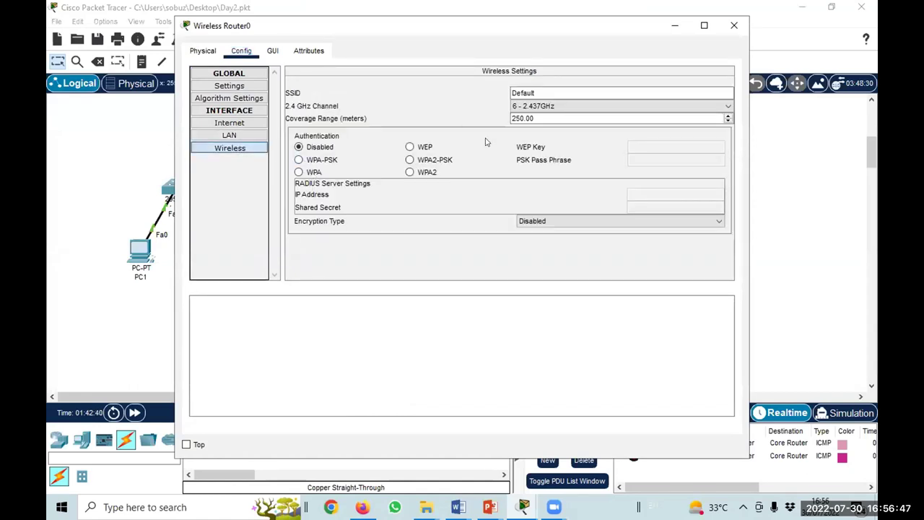
{"action": "left_click", "coordinate": [189, 52]}
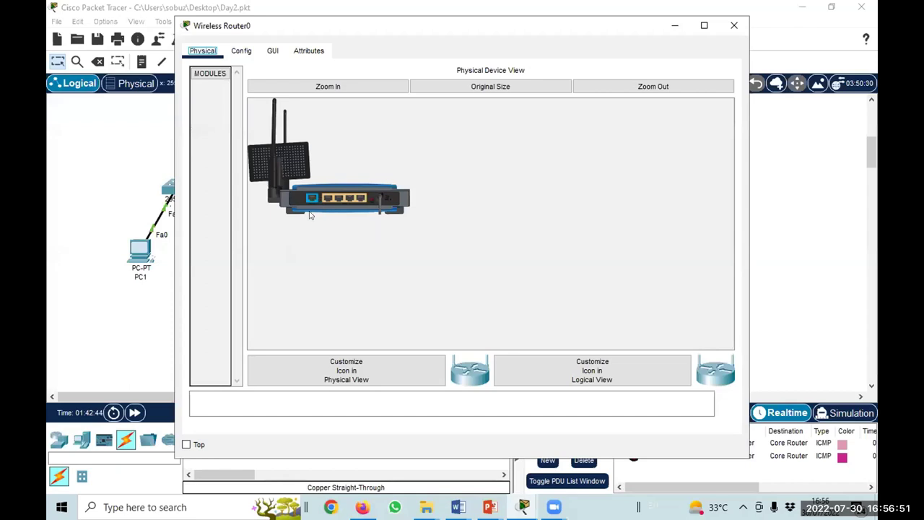
{"action": "left_click", "coordinate": [241, 51]}
{"action": "left_click", "coordinate": [273, 51]}
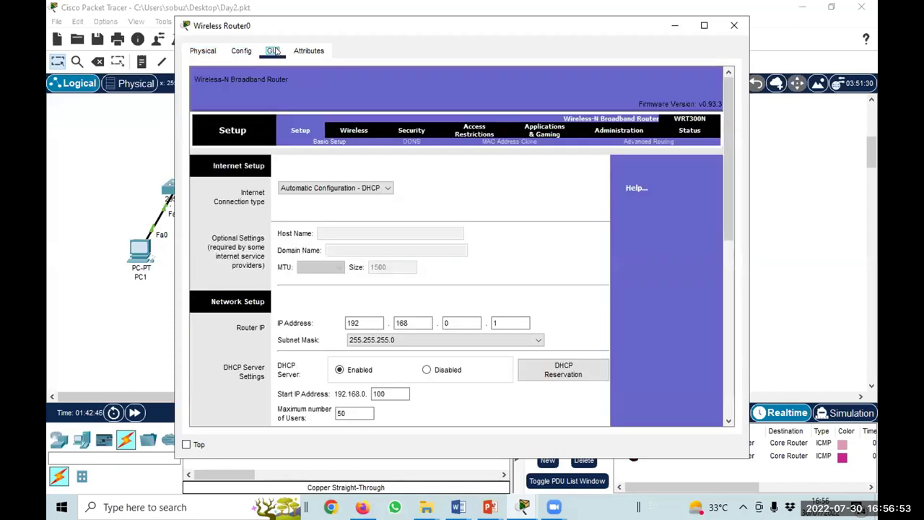
{"action": "left_click", "coordinate": [308, 50]}
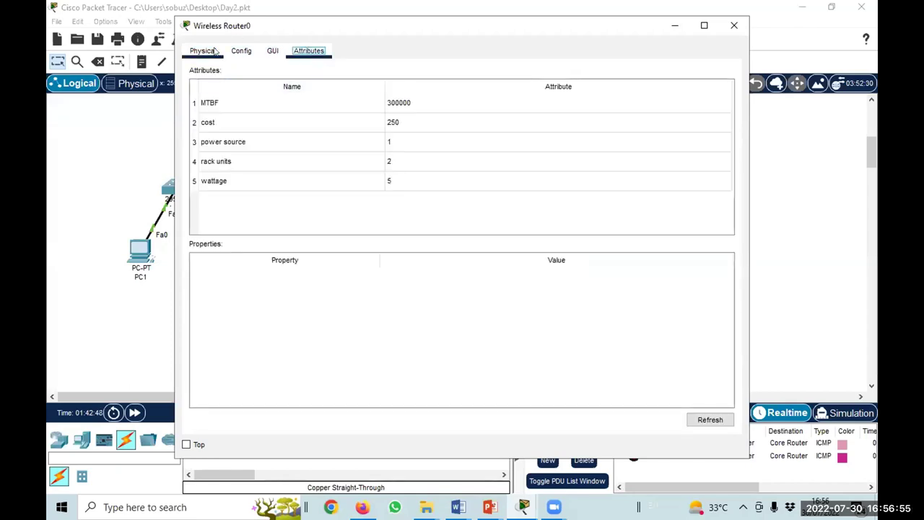
{"action": "left_click", "coordinate": [202, 50]}
{"action": "key", "text": "alt+F4"}
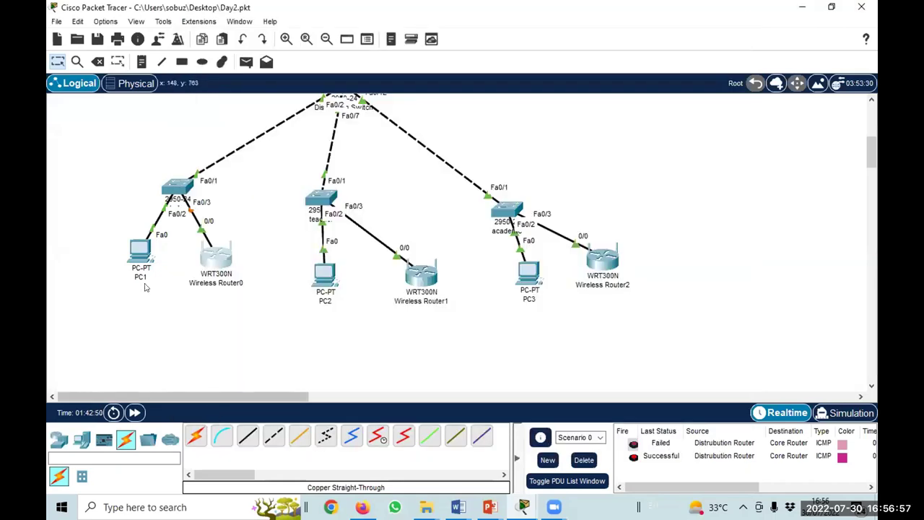
Add a laptop below Wireless Router0.
{"action": "left_click", "coordinate": [82, 439]}
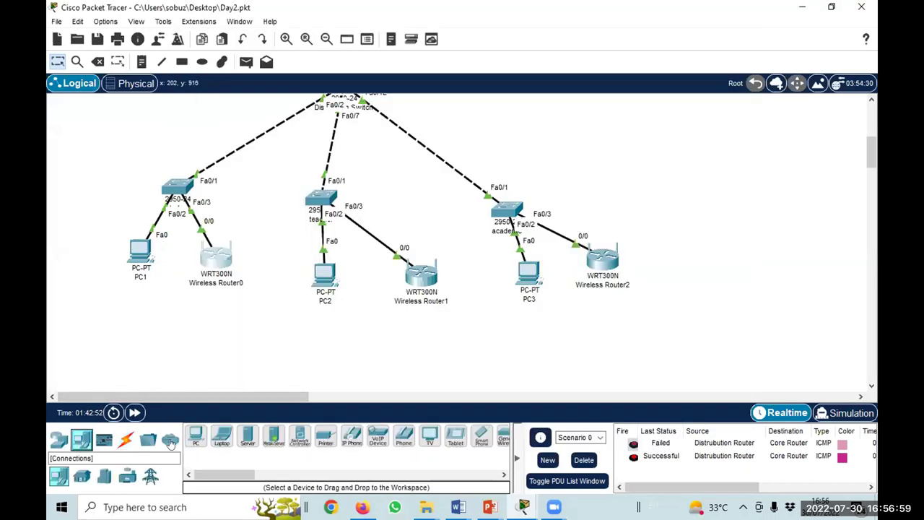
{"action": "left_click", "coordinate": [222, 435]}
{"action": "left_click", "coordinate": [240, 375]}
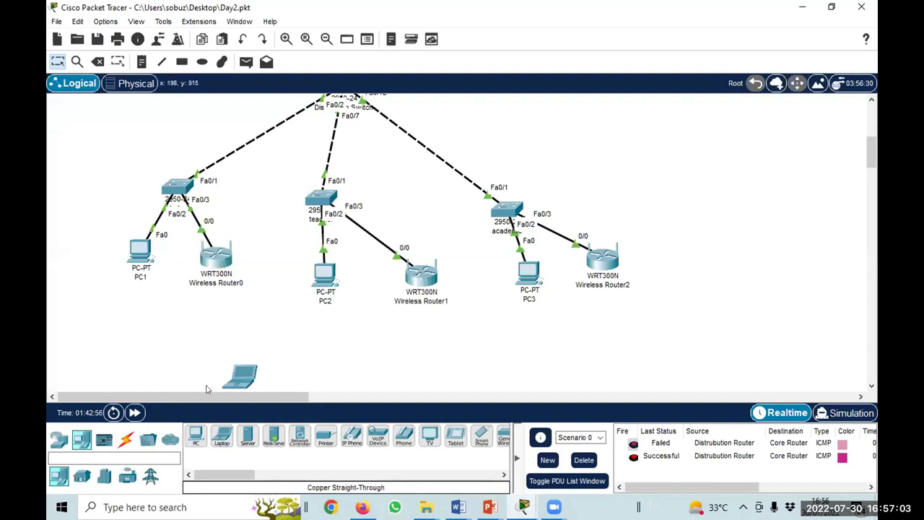
{"action": "left_click", "coordinate": [204, 333]}
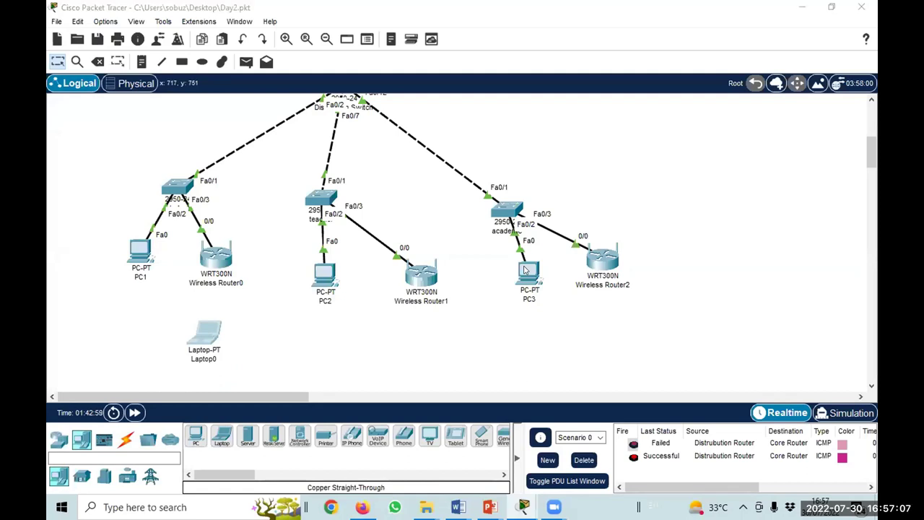
Replace Laptop0's Ethernet module with the WPC300N wireless module and power the laptop back on.
{"action": "left_click", "coordinate": [213, 331]}
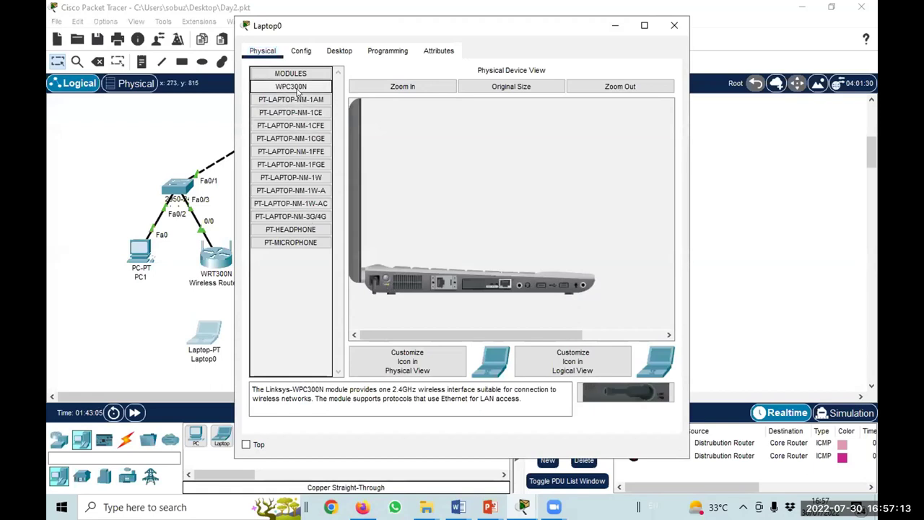
{"action": "mouse_move", "coordinate": [480, 286]}
{"action": "left_mouse_down"}
{"action": "mouse_move", "coordinate": [276, 299]}
{"action": "mouse_move", "coordinate": [206, 106]}
{"action": "mouse_move", "coordinate": [438, 329]}
{"action": "mouse_move", "coordinate": [466, 281]}
{"action": "mouse_move", "coordinate": [271, 154]}
{"action": "mouse_move", "coordinate": [263, 87]}
{"action": "mouse_move", "coordinate": [475, 289]}
{"action": "left_mouse_up"}
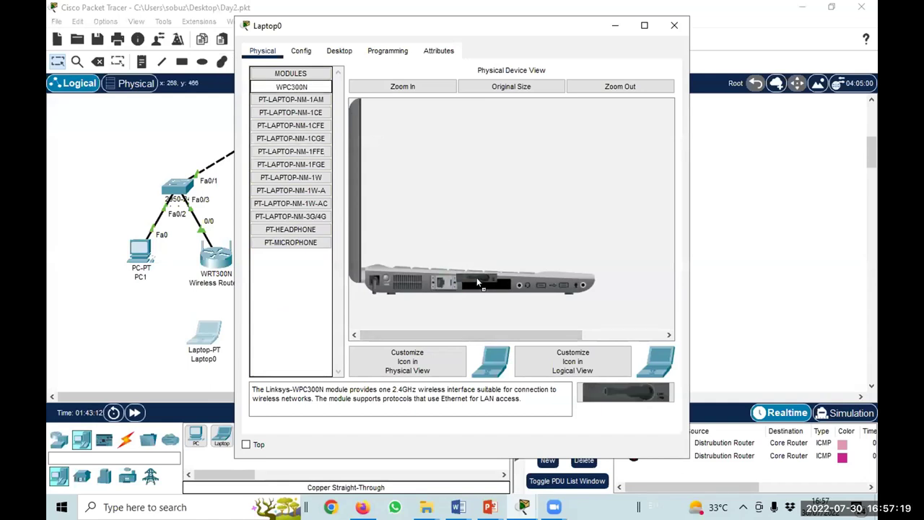
{"action": "left_click", "coordinate": [383, 282]}
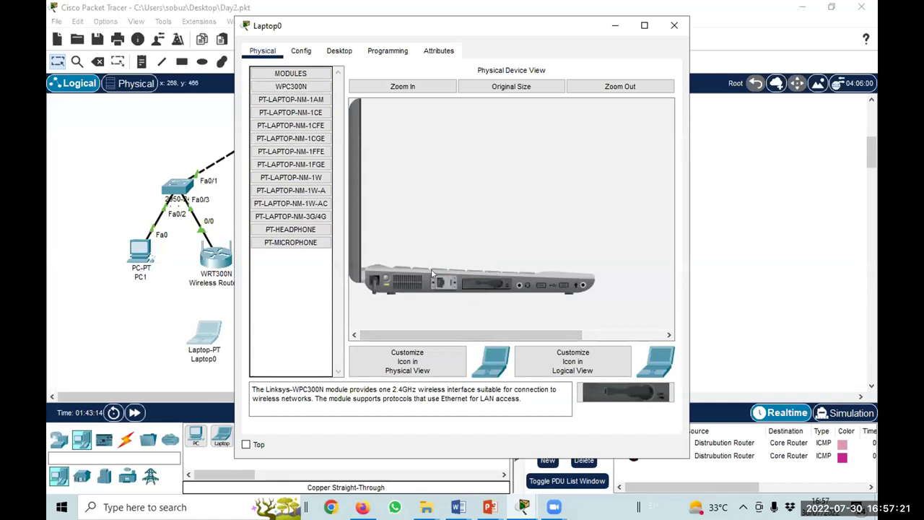
Check Laptop0's link information in the PC Wireless application.
{"action": "left_click", "coordinate": [340, 55]}
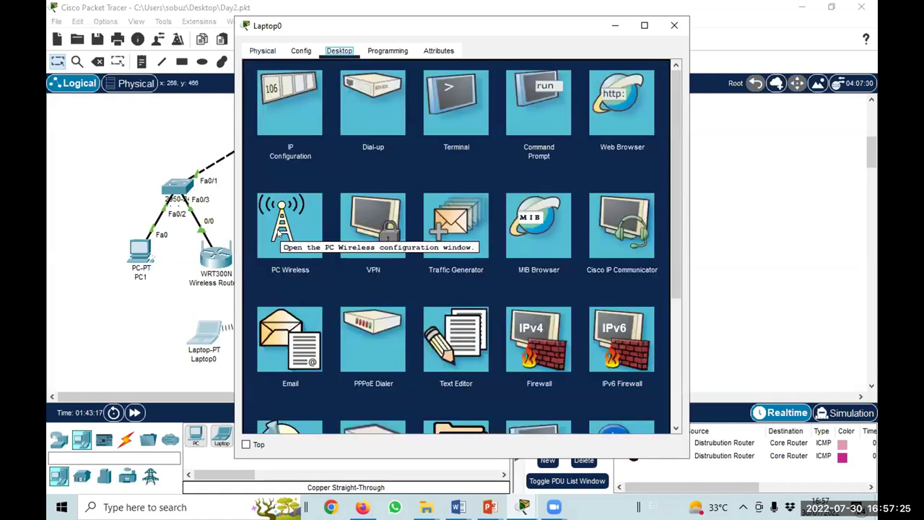
{"action": "left_click", "coordinate": [280, 229]}
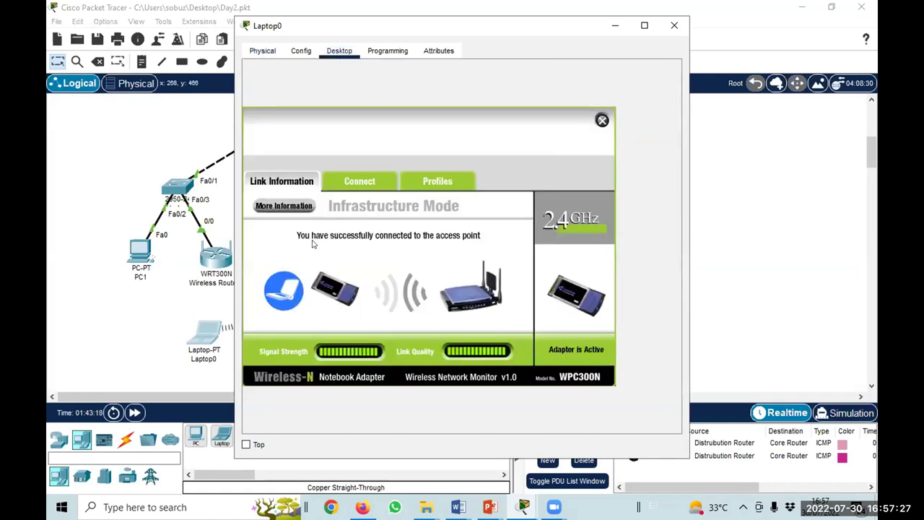
{"action": "left_click", "coordinate": [672, 28]}
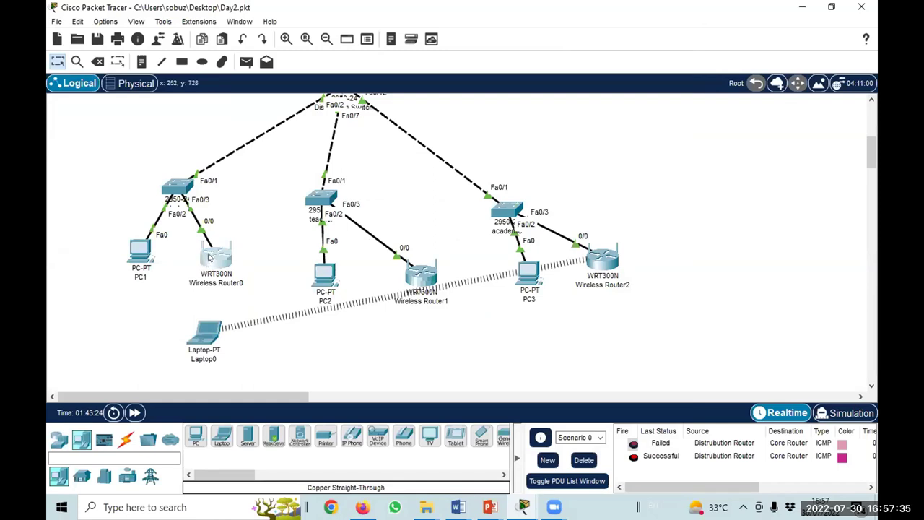
Set the SSID of Wireless Router0's wireless interface to "stduen".
{"action": "left_click", "coordinate": [211, 257]}
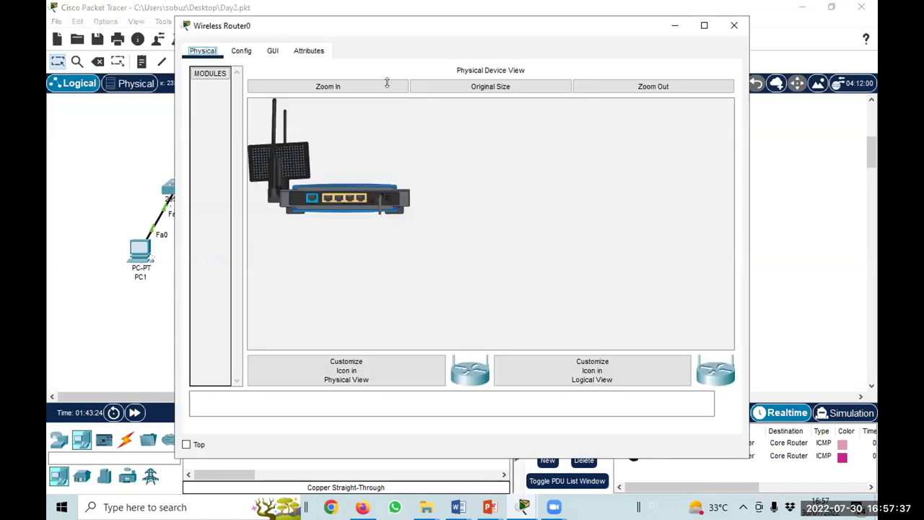
{"action": "left_click", "coordinate": [250, 50]}
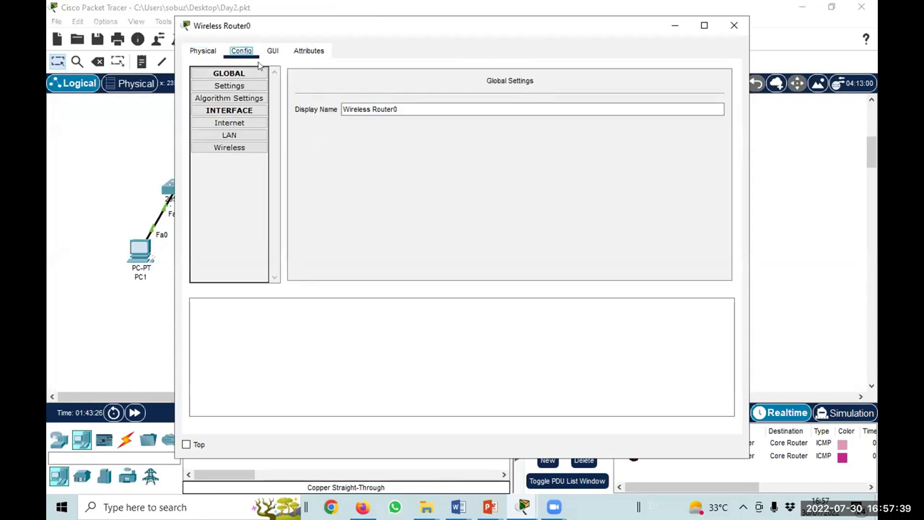
{"action": "left_click", "coordinate": [238, 148]}
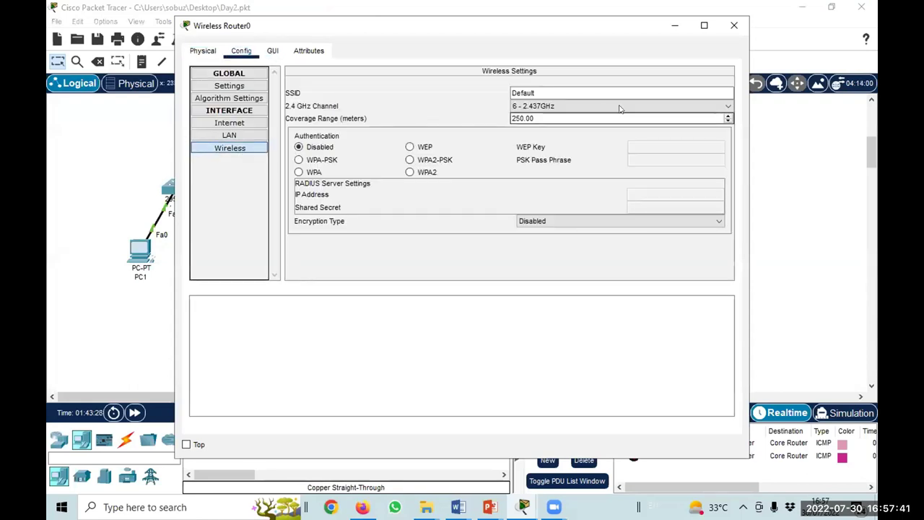
{"action": "type", "text": "s"}
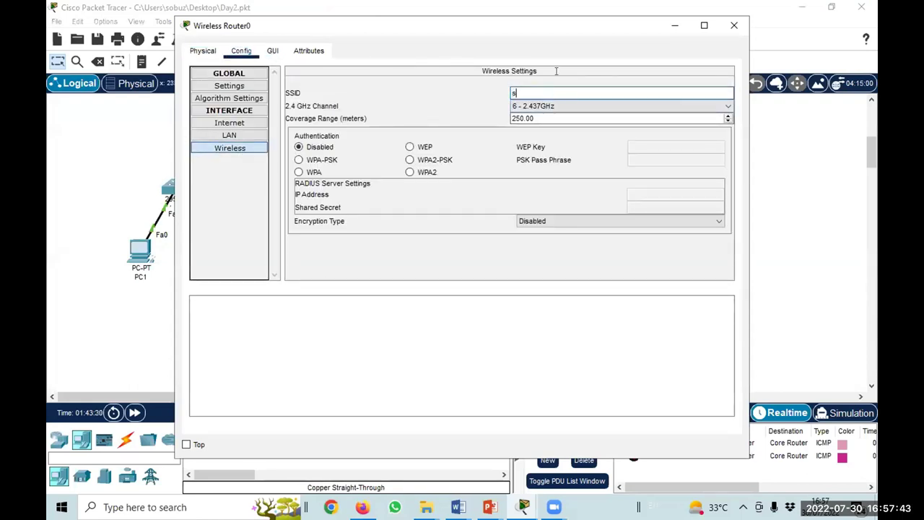
{"action": "type", "text": "tduent"}
{"action": "key", "text": "BackSpace"}
Secure Wireless Router0's wireless network with WPA2-PSK authentication, enter the PSK pass phrase and use AES encryption.
{"action": "left_click", "coordinate": [409, 160]}
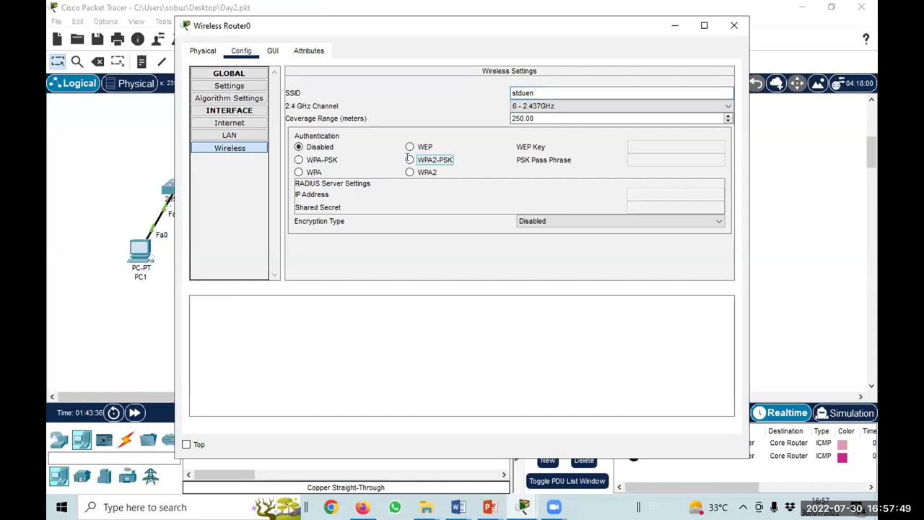
{"action": "left_click", "coordinate": [671, 160]}
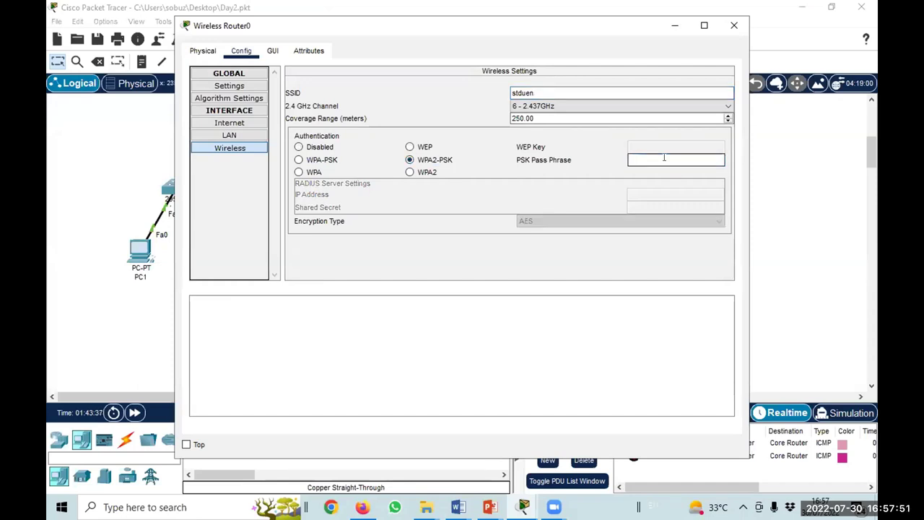
{"action": "type", "text": "123456789"}
{"action": "left_click", "coordinate": [550, 221]}
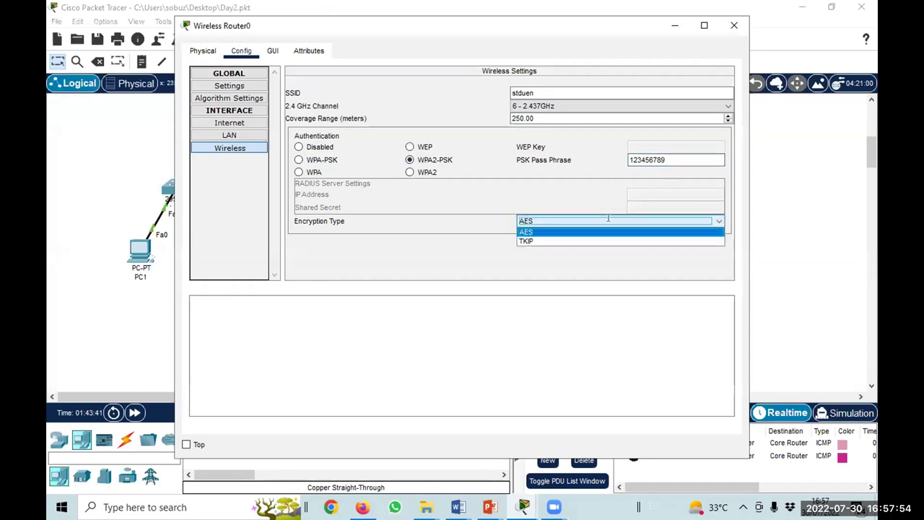
{"action": "left_click", "coordinate": [550, 232]}
{"action": "left_click", "coordinate": [734, 26]}
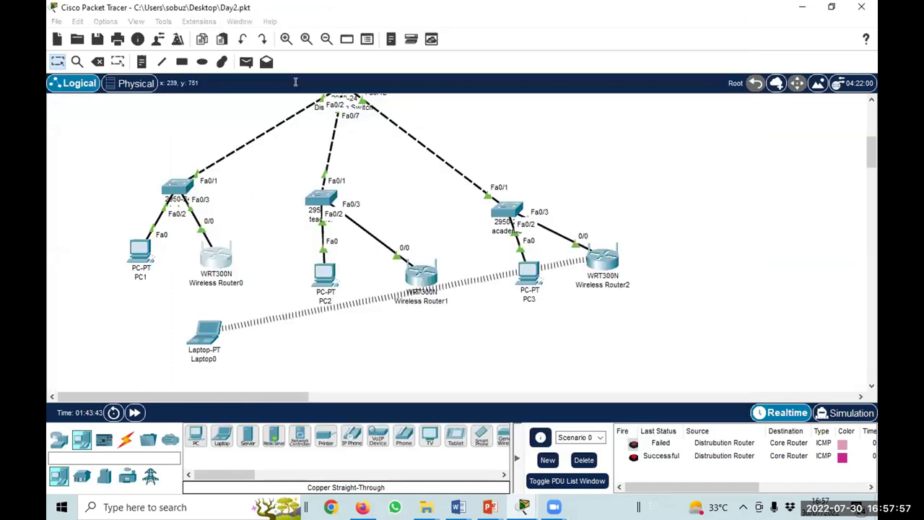
Connect Laptop0 to the "stduen" wireless network through PC Wireless, entering the WPA2-Personal pre-shared key.
{"action": "left_click", "coordinate": [206, 336]}
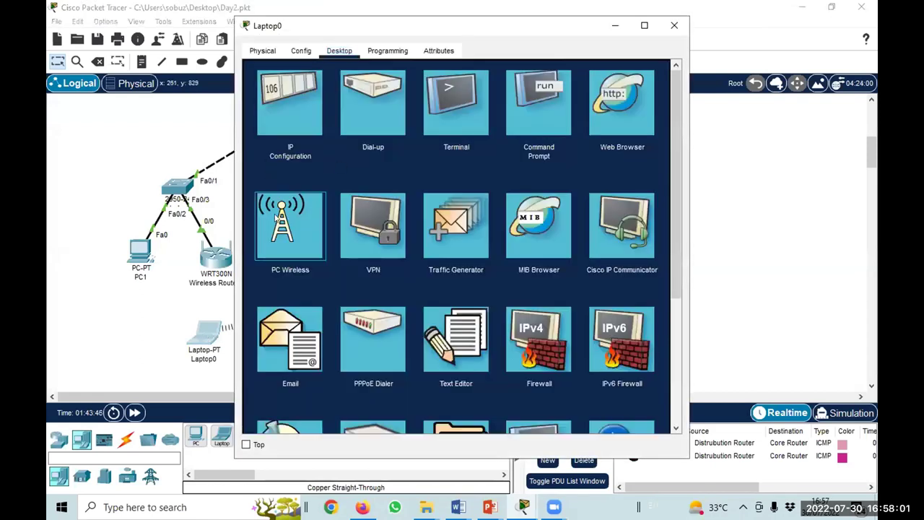
{"action": "left_click", "coordinate": [288, 223]}
{"action": "left_click", "coordinate": [342, 181]}
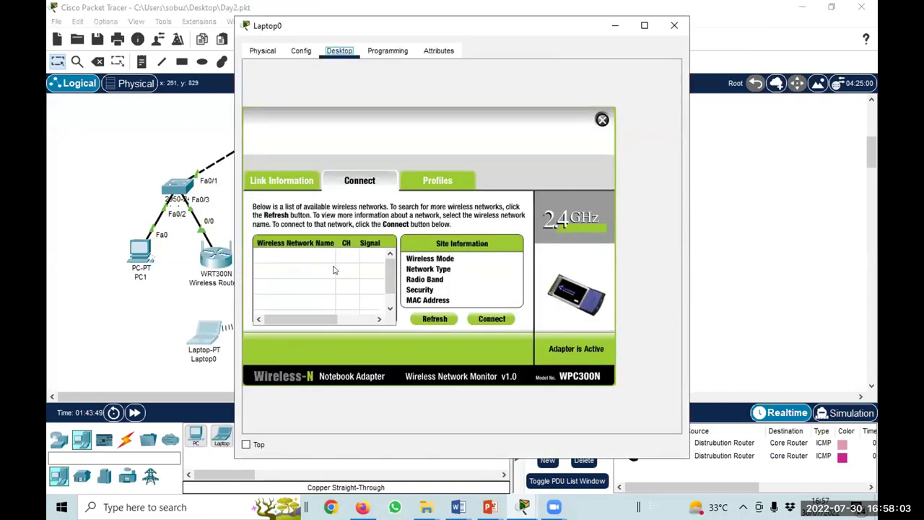
{"action": "left_click", "coordinate": [433, 318]}
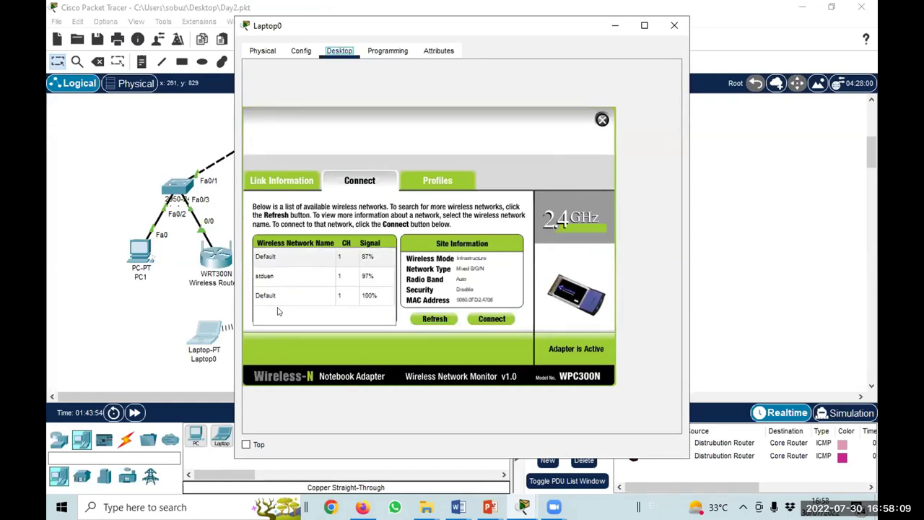
{"action": "left_click", "coordinate": [275, 276]}
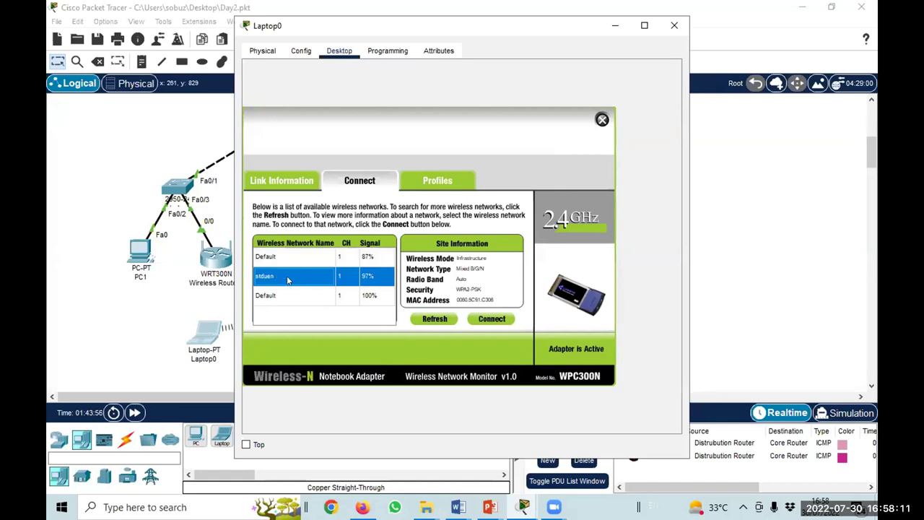
{"action": "left_click", "coordinate": [490, 319]}
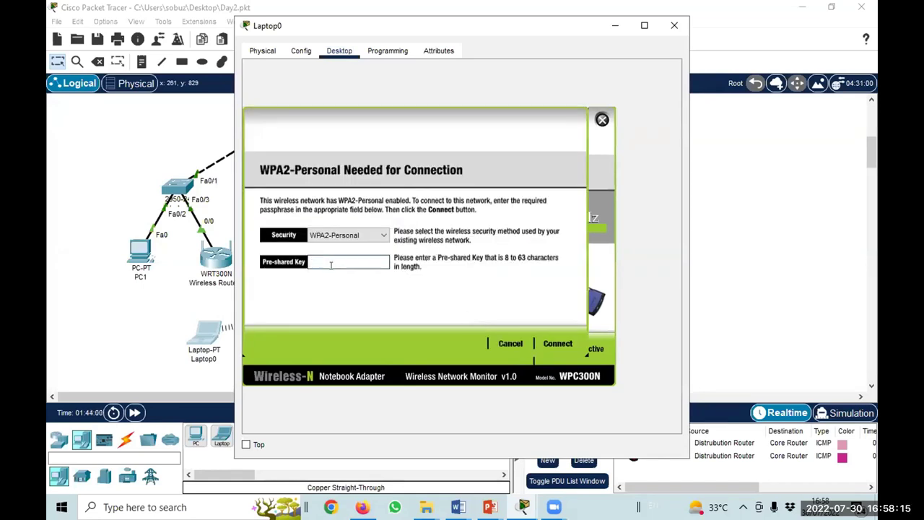
{"action": "type", "text": "123456789"}
{"action": "left_click", "coordinate": [557, 344]}
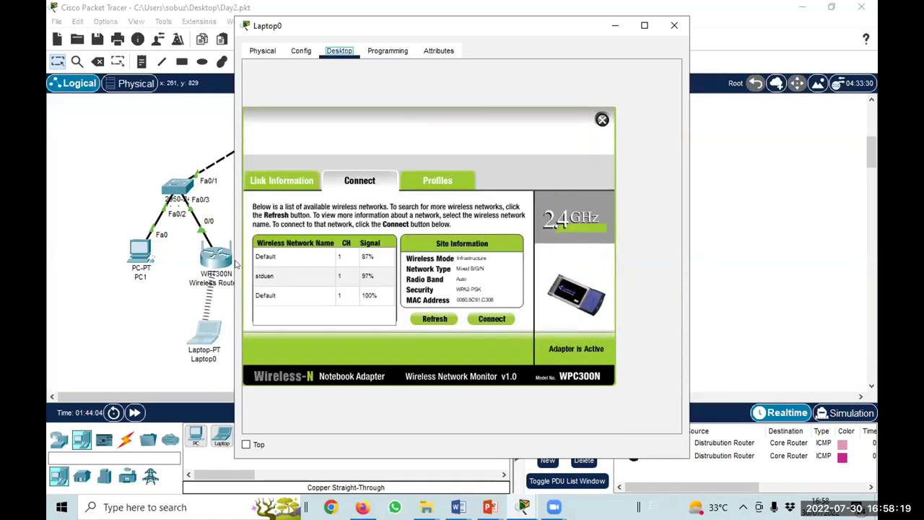
{"action": "left_click", "coordinate": [602, 119]}
{"action": "left_click", "coordinate": [674, 25]}
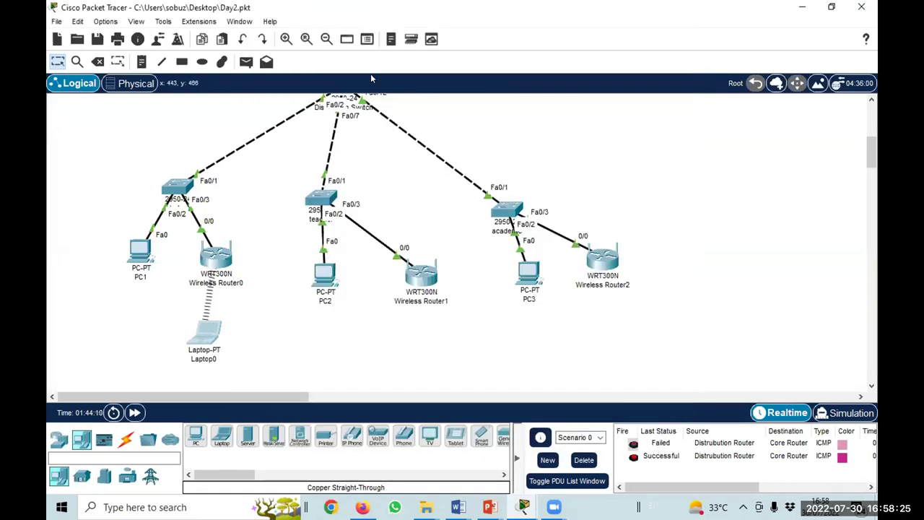
Review the IP configuration of Laptop0's Wireless0 interface.
{"action": "left_click", "coordinate": [200, 347]}
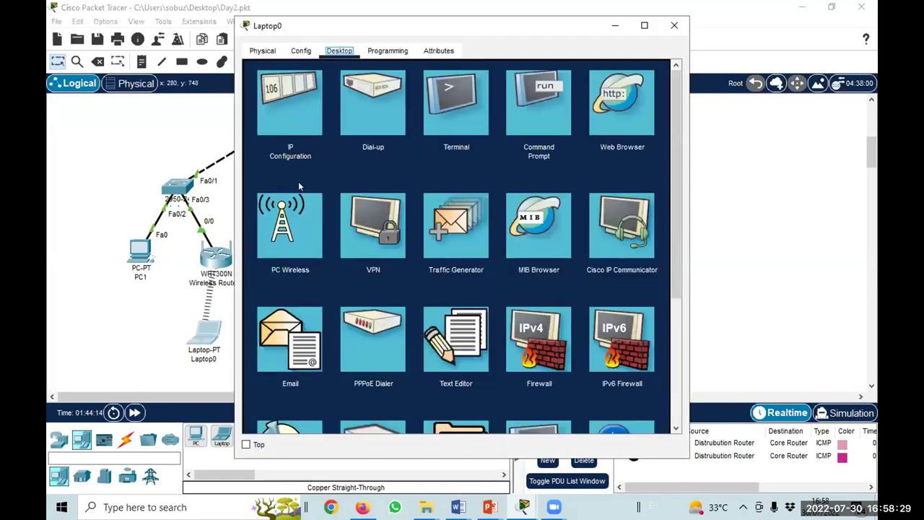
{"action": "left_click", "coordinate": [289, 124]}
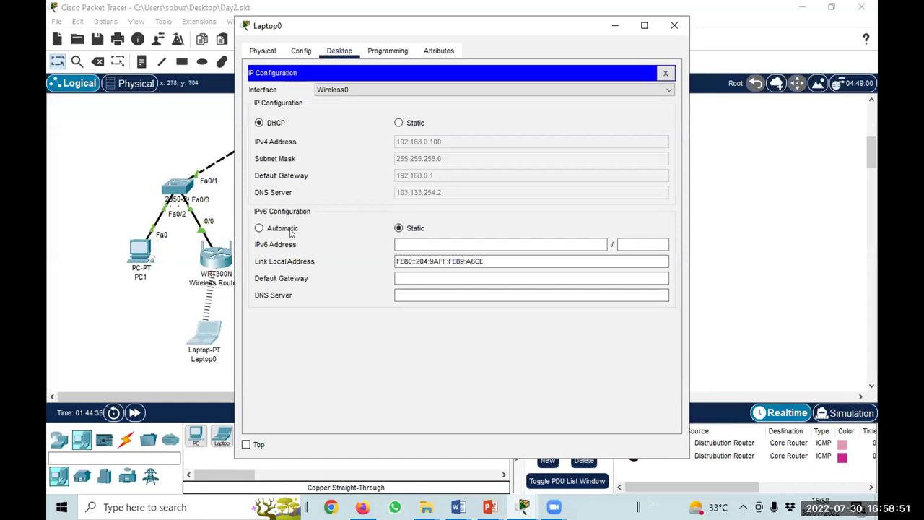
{"action": "left_click", "coordinate": [675, 26]}
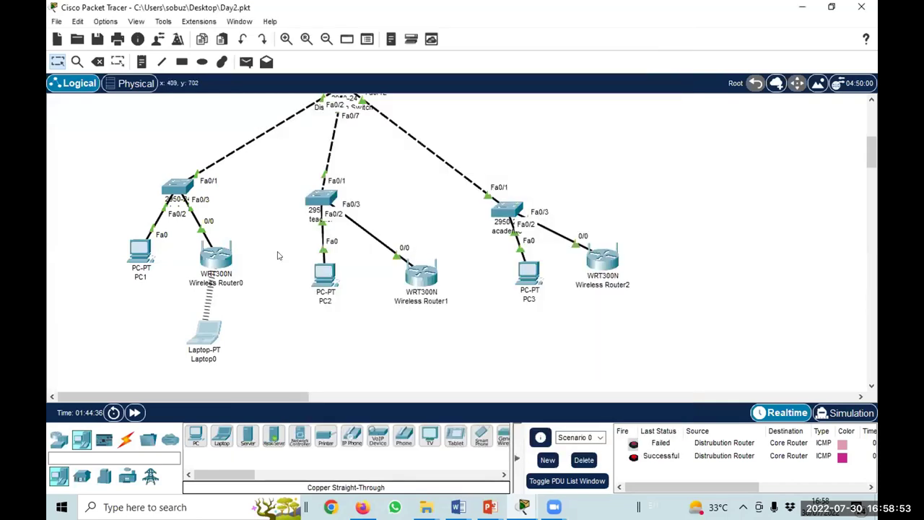
Review Wireless Router0's wireless security settings and its Internet interface's IP configuration.
{"action": "left_click", "coordinate": [214, 259]}
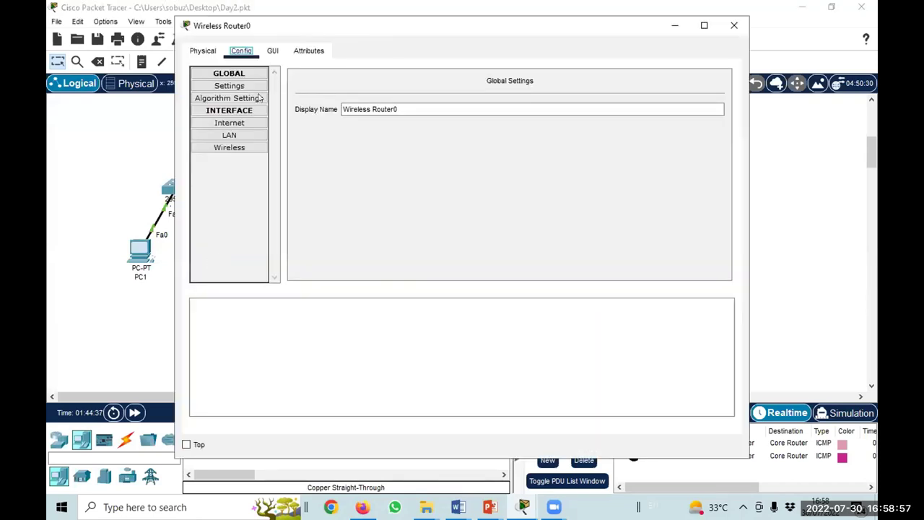
{"action": "left_click", "coordinate": [229, 147]}
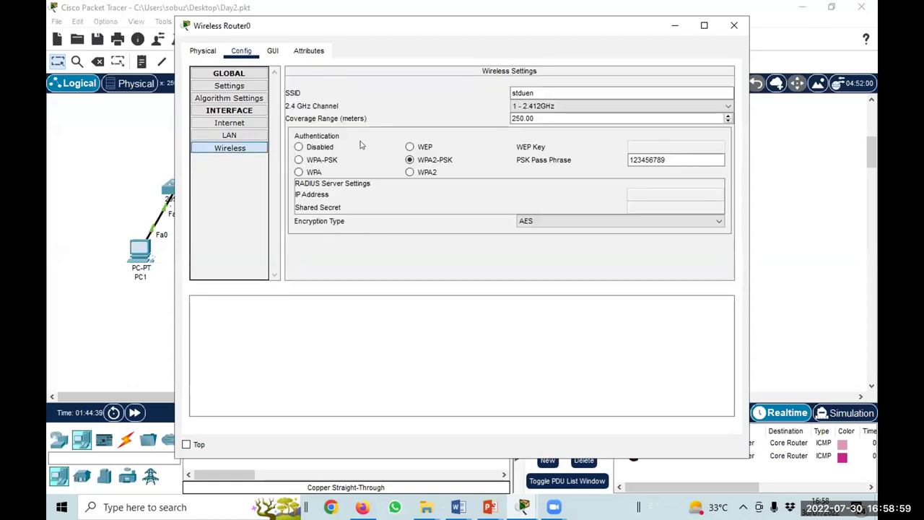
{"action": "left_click", "coordinate": [239, 124]}
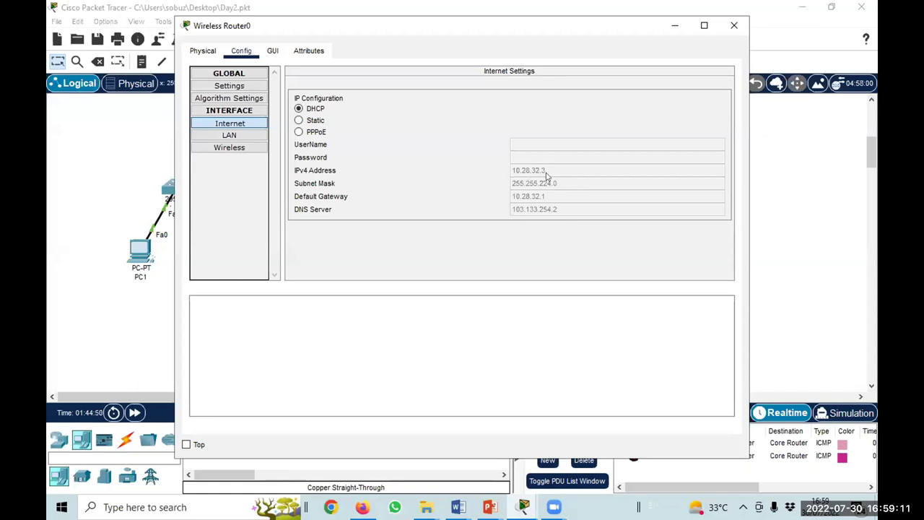
{"action": "left_click", "coordinate": [733, 25]}
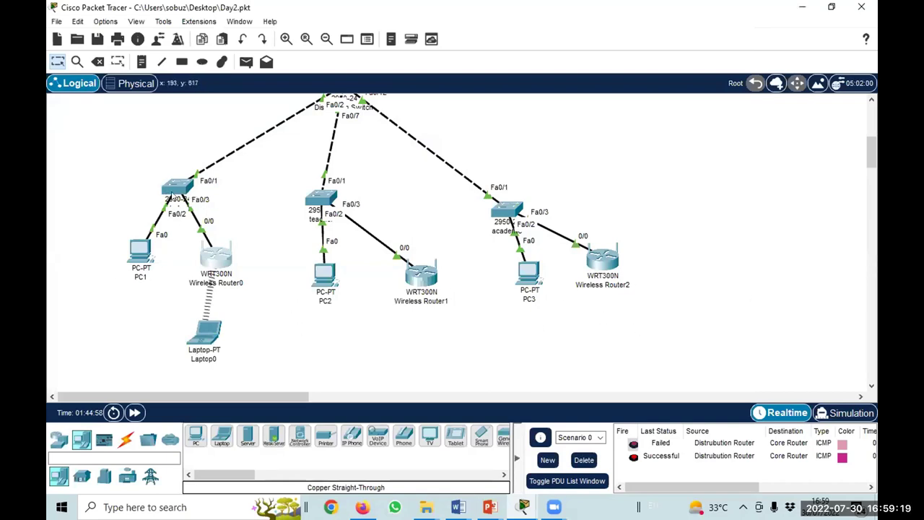
Open the Distribution Router's command line and enter global configuration mode.
{"action": "scroll", "coordinate": [234, 206], "scroll_direction": "up", "scroll_amount": 3}
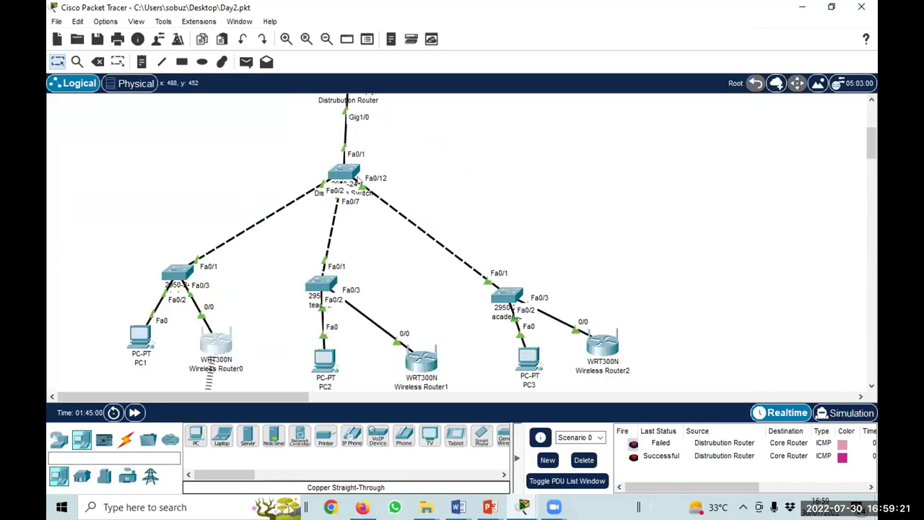
{"action": "scroll", "coordinate": [373, 218], "scroll_direction": "up", "scroll_amount": 4}
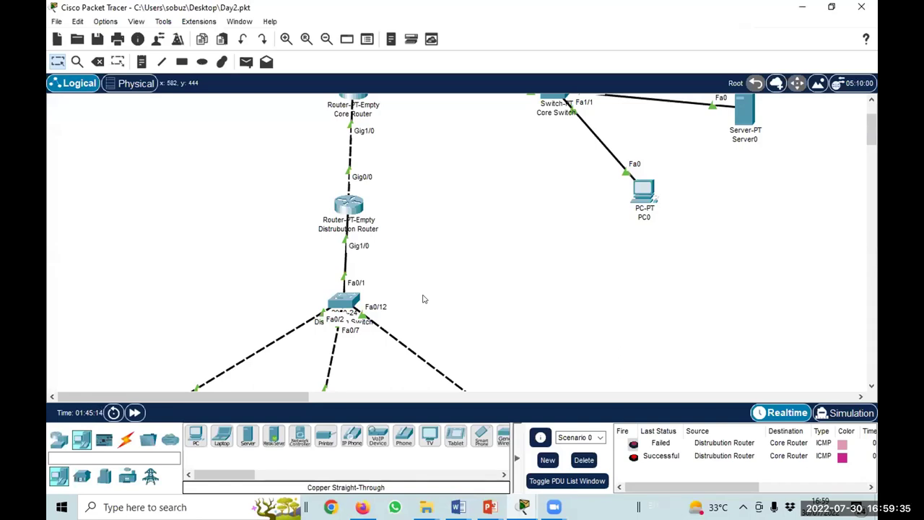
{"action": "scroll", "coordinate": [490, 315], "scroll_direction": "up", "scroll_amount": 3}
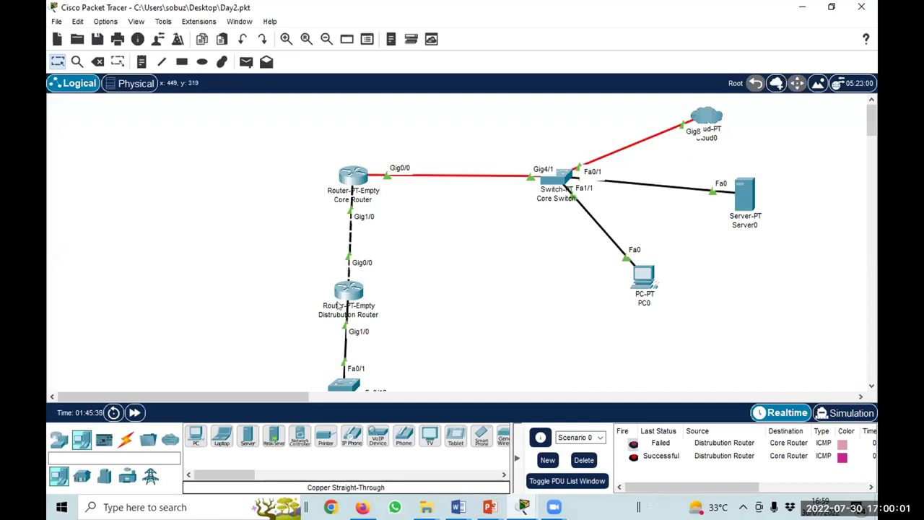
{"action": "mouse_move", "coordinate": [337, 306]}
{"action": "left_click", "coordinate": [350, 293]}
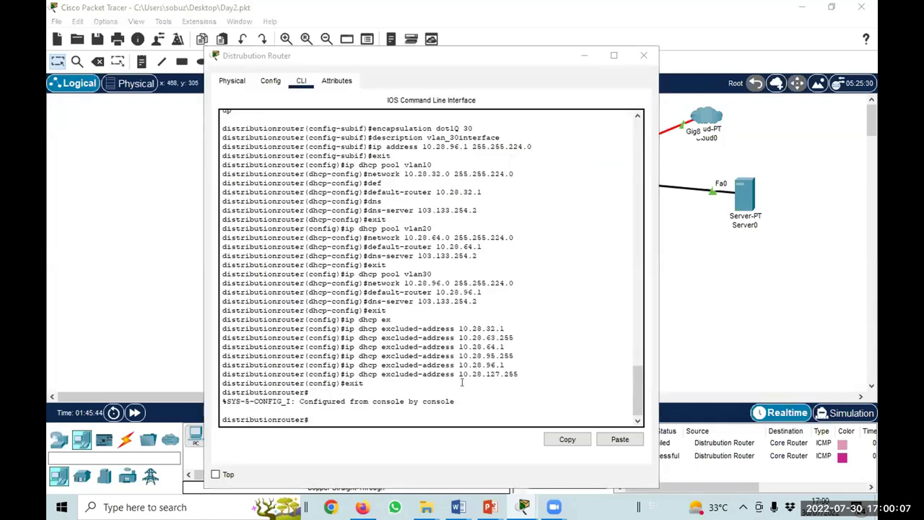
{"action": "left_click", "coordinate": [462, 383]}
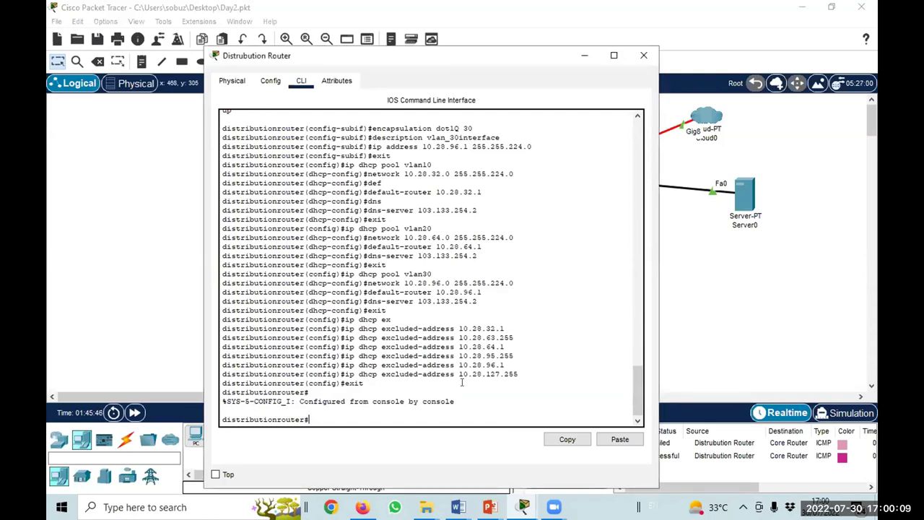
{"action": "key", "text": "Return"}
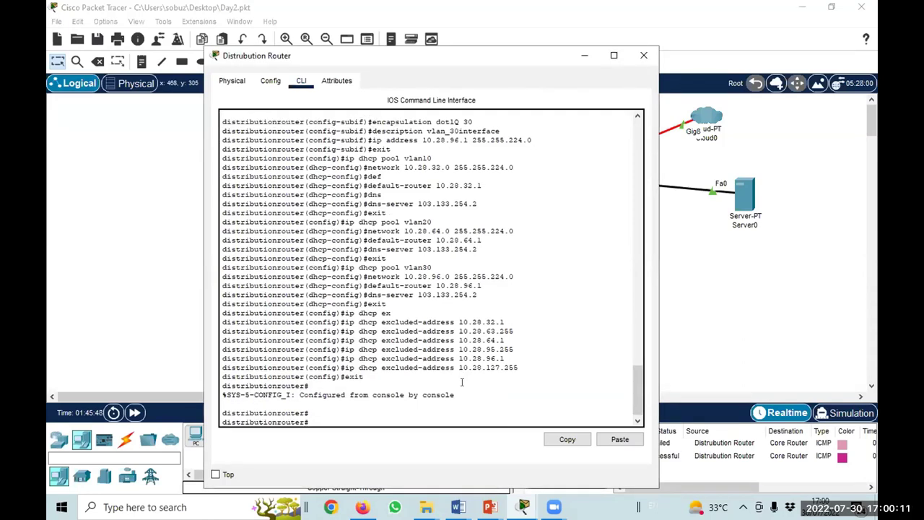
{"action": "type", "text": "ena"}
{"action": "key", "text": "Tab"}
{"action": "key", "text": "Return"}
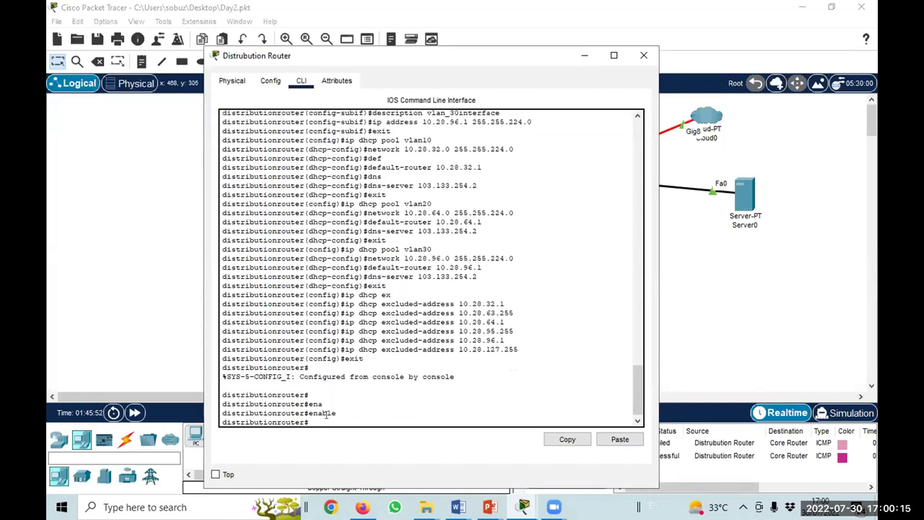
{"action": "type", "text": "conf ter"}
{"action": "key", "text": "Tab"}
{"action": "key", "text": "Return"}
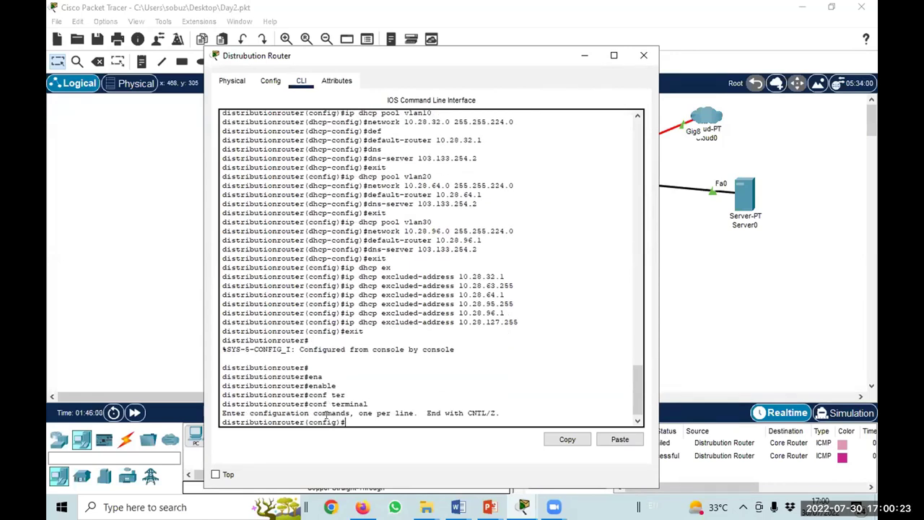
Start a BGP routing process with AS number 65001 on the Distribution Router.
{"action": "type", "text": "router bgp"}
{"action": "type", "text": "65001"}
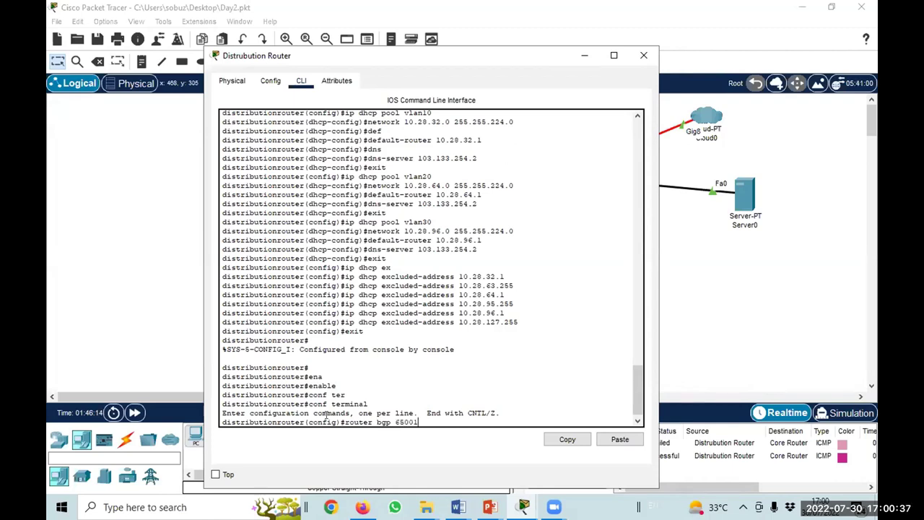
{"action": "key", "text": "Return"}
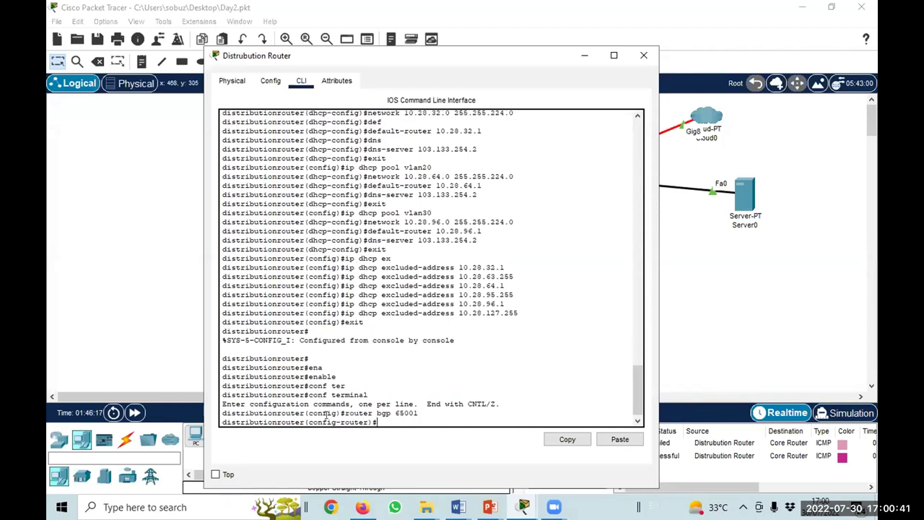
Enable BGP neighbor-change logging and turn off synchronization for AS 65001.
{"action": "type", "text": "bgp log"}
{"action": "key", "text": "Tab"}
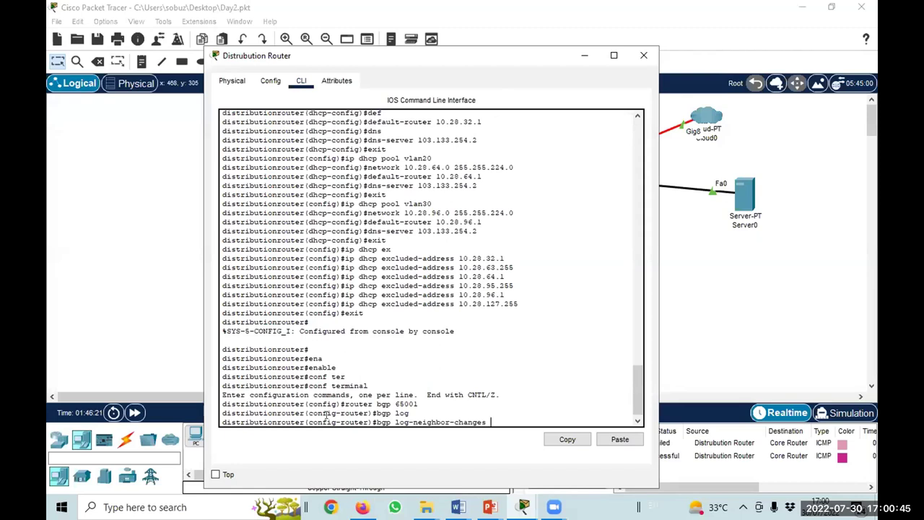
{"action": "key", "text": "Return"}
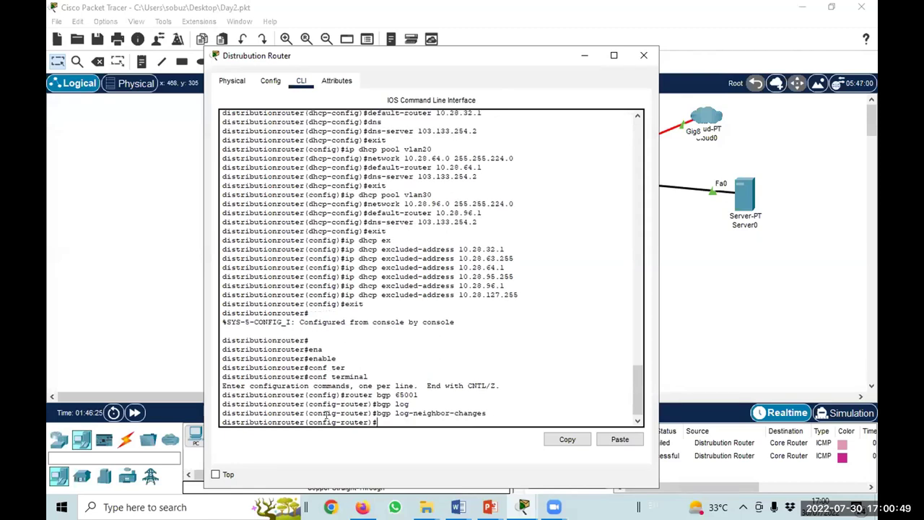
{"action": "type", "text": "no syn"}
{"action": "key", "text": "Tab"}
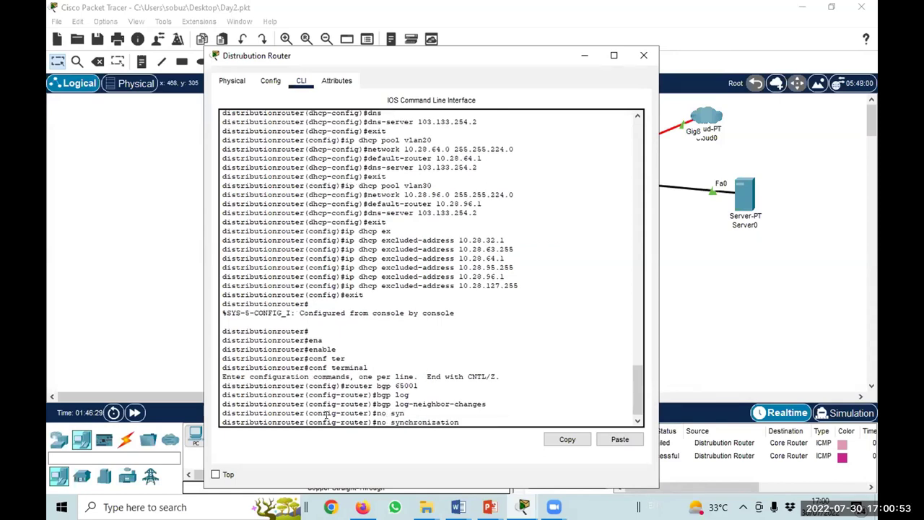
{"action": "key", "text": "Return"}
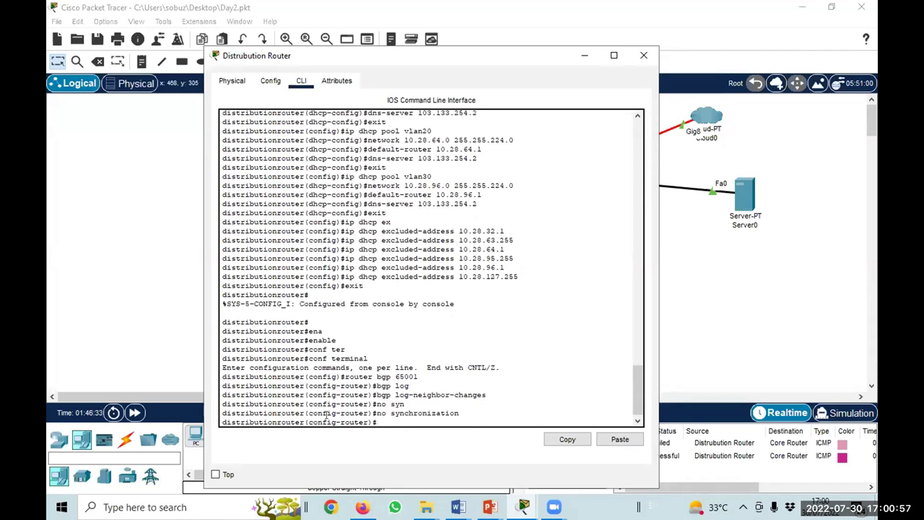
Try to define the BGP neighbor 10.28.0.1 with the mask 255.255.255.248.
{"action": "type", "text": "nei"}
{"action": "left_click_drag", "start_coordinate": [382, 61], "coordinate": [628, 308]}
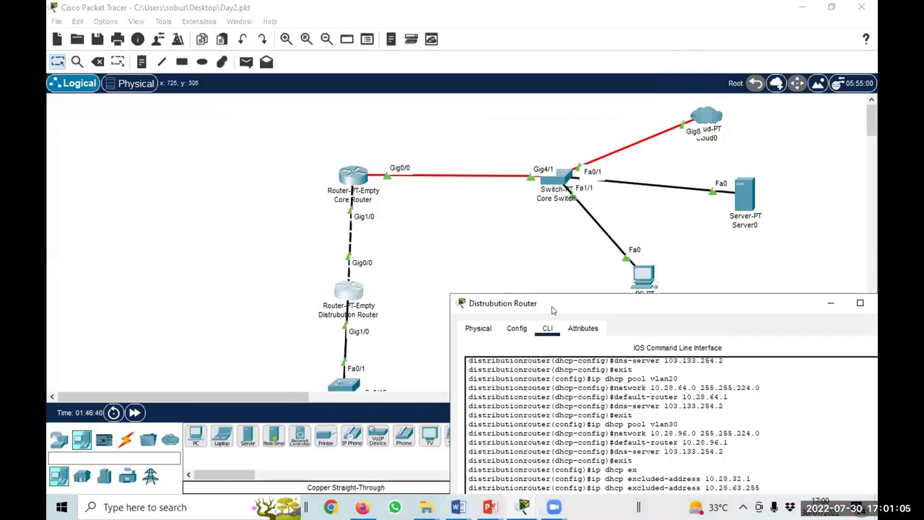
{"action": "left_click_drag", "start_coordinate": [552, 310], "coordinate": [314, 107]}
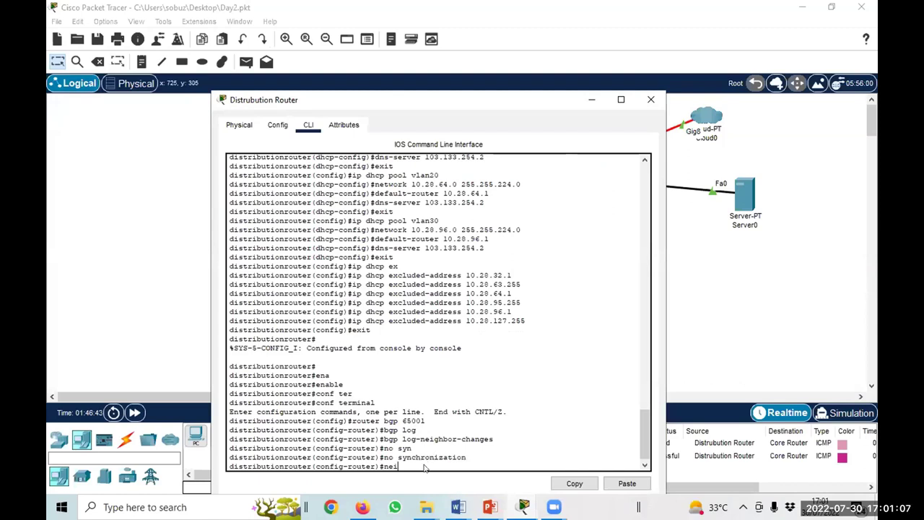
{"action": "scroll", "coordinate": [426, 468], "scroll_direction": "down", "scroll_amount": 1}
{"action": "mouse_move", "coordinate": [459, 507]}
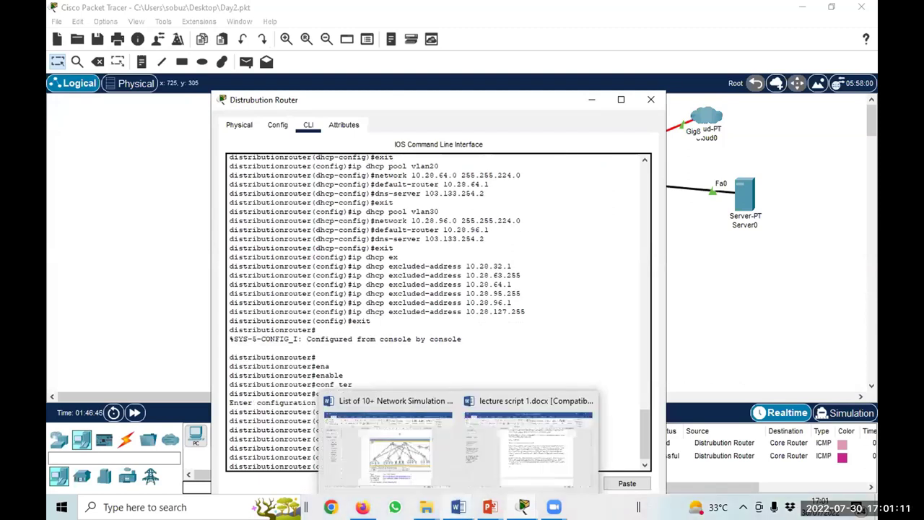
{"action": "type", "text": "0.28."}
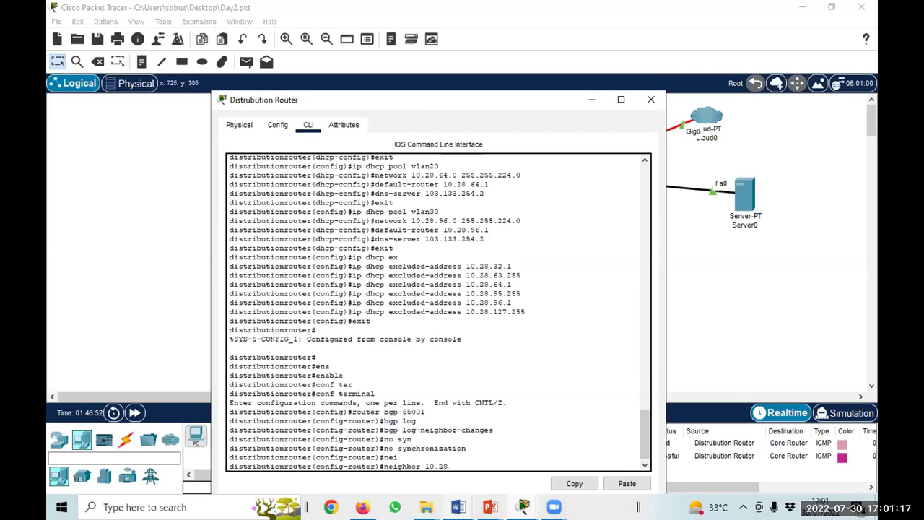
{"action": "type", "text": "0.1"}
{"action": "left_click_drag", "start_coordinate": [413, 102], "coordinate": [449, 325]}
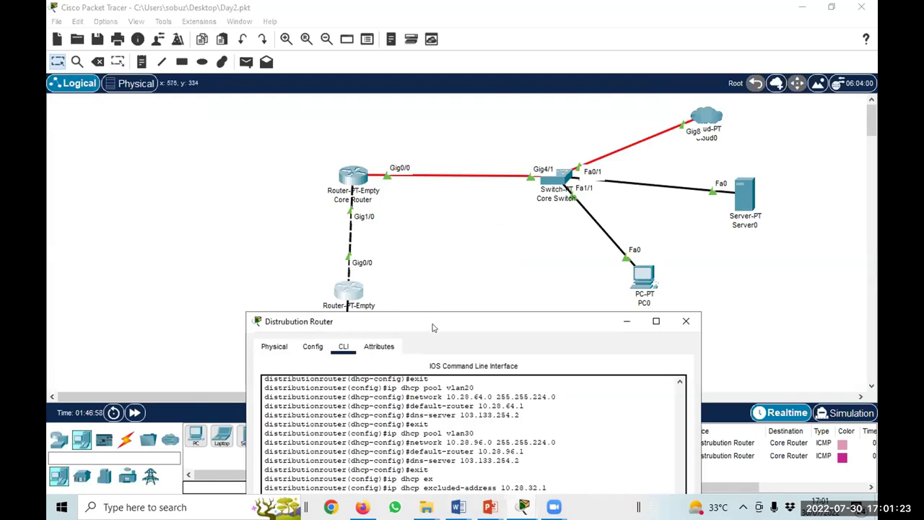
{"action": "left_click_drag", "start_coordinate": [433, 328], "coordinate": [390, 95]}
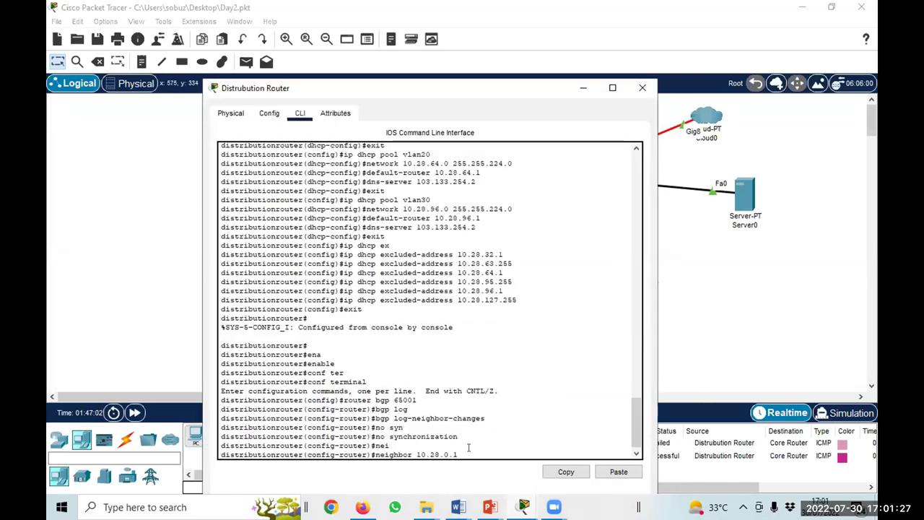
{"action": "type", "text": "mask"}
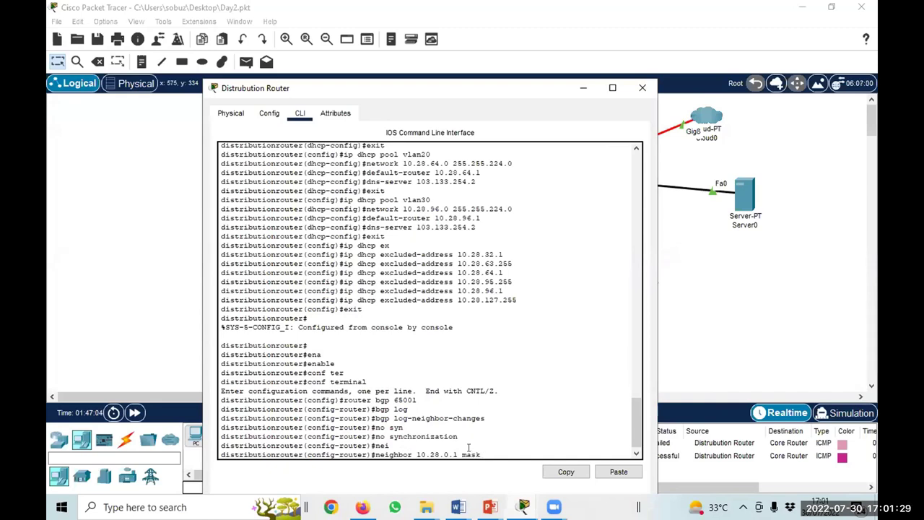
{"action": "type", "text": " 255.255.255.240"}
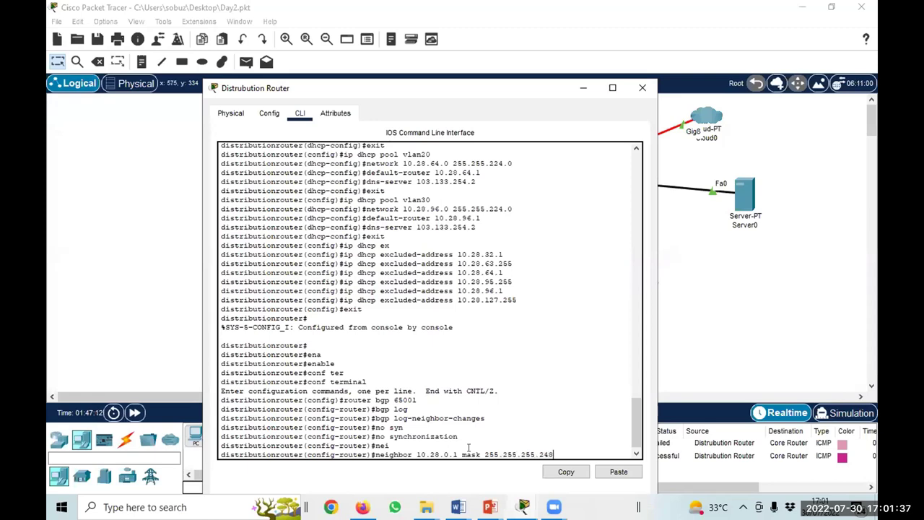
{"action": "key", "text": "Return"}
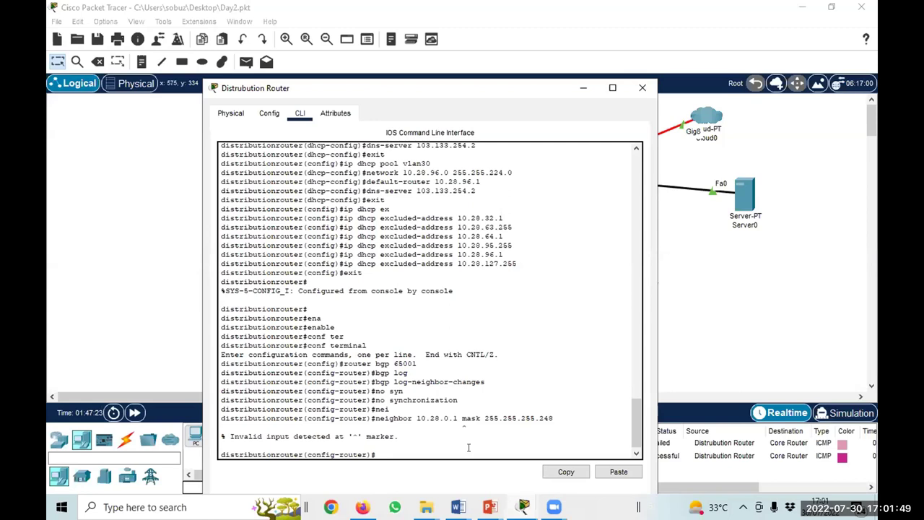
Define 10.28.0.1 as a BGP neighbor of the Distribution Router with remote AS 65002.
{"action": "key", "text": "Up"}
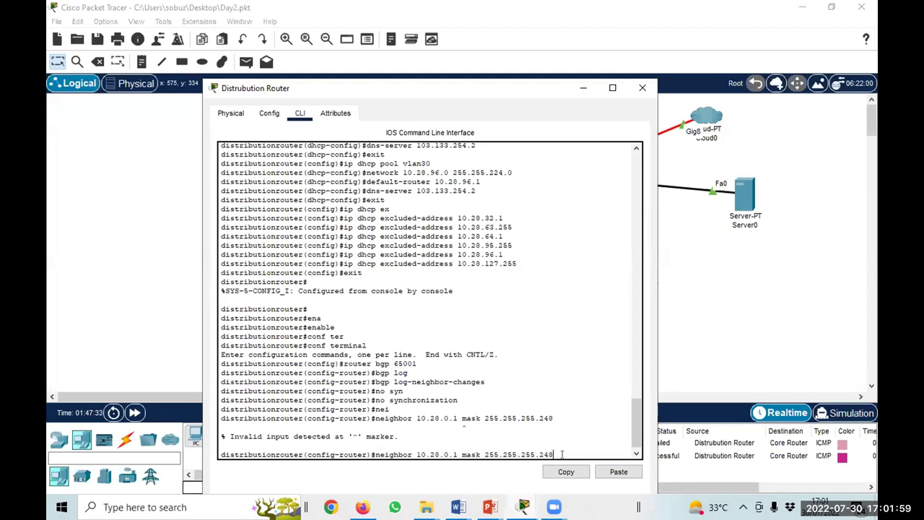
{"action": "key", "text": "BackSpace"}
{"action": "key", "text": "BackSpace"}
{"action": "key", "text": "BackSpace"}
{"action": "key", "text": "BackSpace"}
{"action": "key", "text": "BackSpace"}
{"action": "key", "text": "BackSpace"}
{"action": "key", "text": "BackSpace"}
{"action": "key", "text": "BackSpace"}
{"action": "key", "text": "BackSpace"}
{"action": "key", "text": "BackSpace"}
{"action": "key", "text": "BackSpace"}
{"action": "key", "text": "BackSpace"}
{"action": "key", "text": "BackSpace"}
{"action": "key", "text": "BackSpace"}
{"action": "key", "text": "BackSpace"}
{"action": "key", "text": "BackSpace"}
{"action": "key", "text": "BackSpace"}
{"action": "key", "text": "BackSpace"}
{"action": "key", "text": "BackSpace"}
{"action": "key", "text": "BackSpace"}
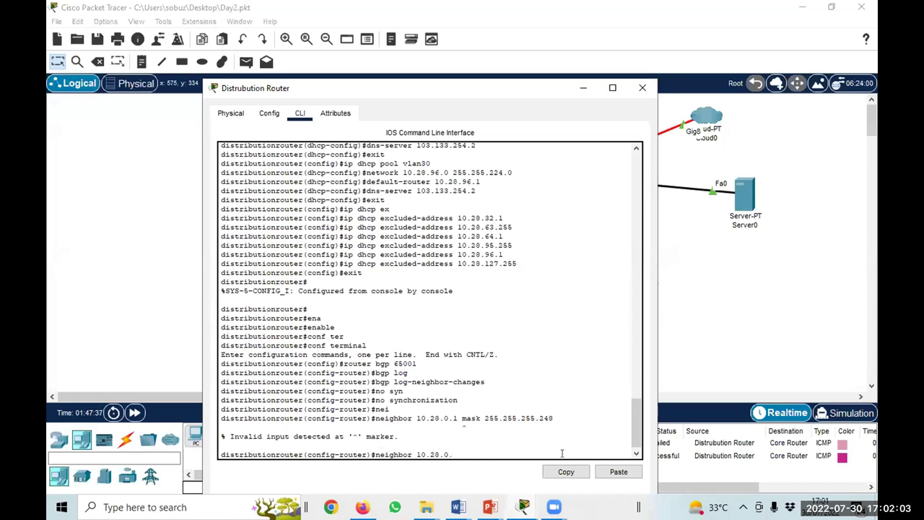
{"action": "type", "text": "1 "}
{"action": "type", "text": "remot"}
{"action": "type", "text": "e"}
{"action": "key", "text": "Tab"}
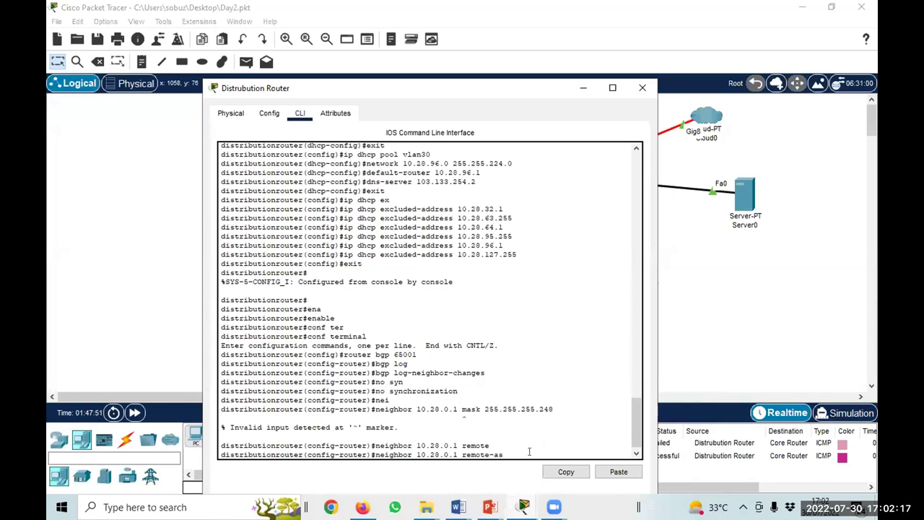
{"action": "type", "text": "65002"}
{"action": "key", "text": "Return"}
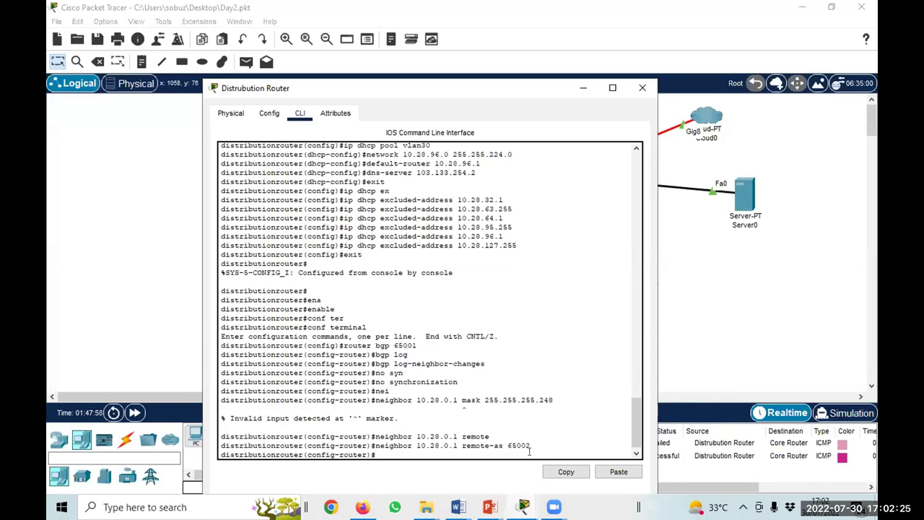
Advertise the network 10.28.0.0 with mask 255.255.255.248 in the Distribution Router's BGP process.
{"action": "type", "text": "net"}
{"action": "key", "text": "Tab"}
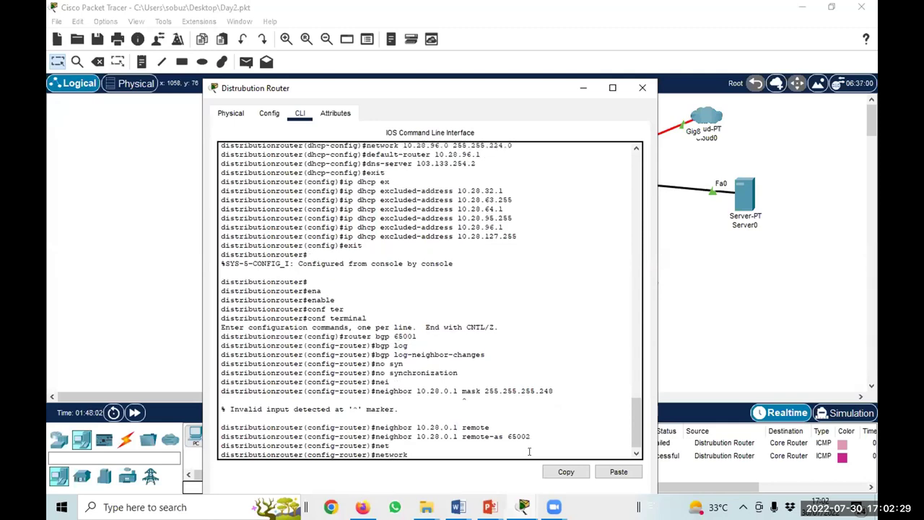
{"action": "type", "text": "10.28.0.0 mask 255.255."}
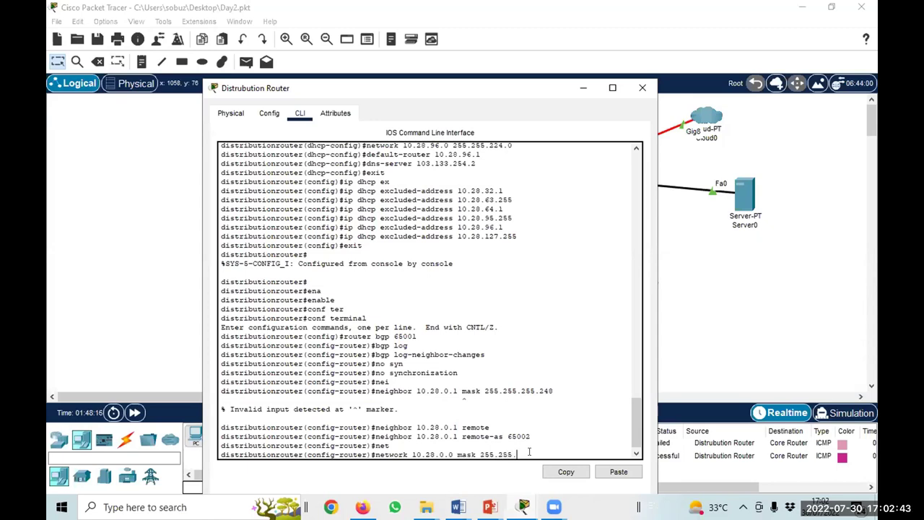
{"action": "type", "text": "255.248"}
{"action": "key", "text": "Return"}
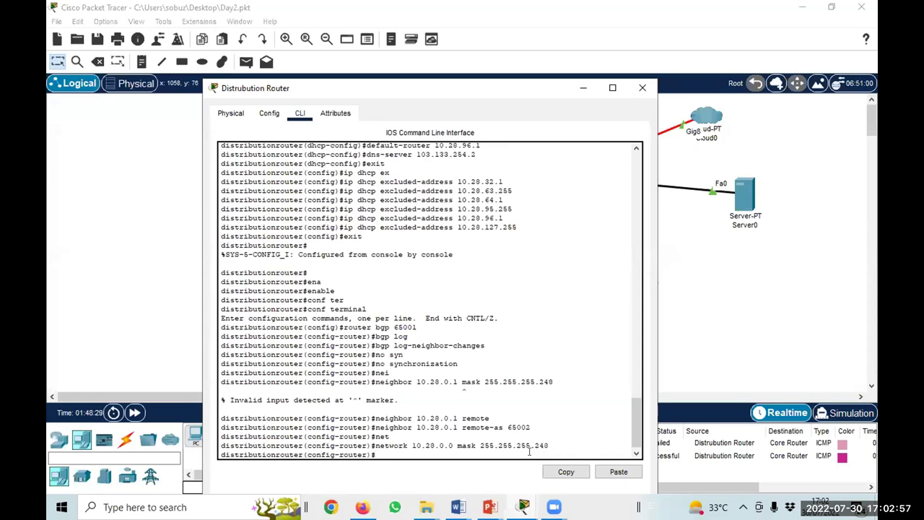
Try to advertise the network 10.28.32.0 with the mask 255.255.224 in the Distribution Router's BGP process.
{"action": "key", "text": "Up"}
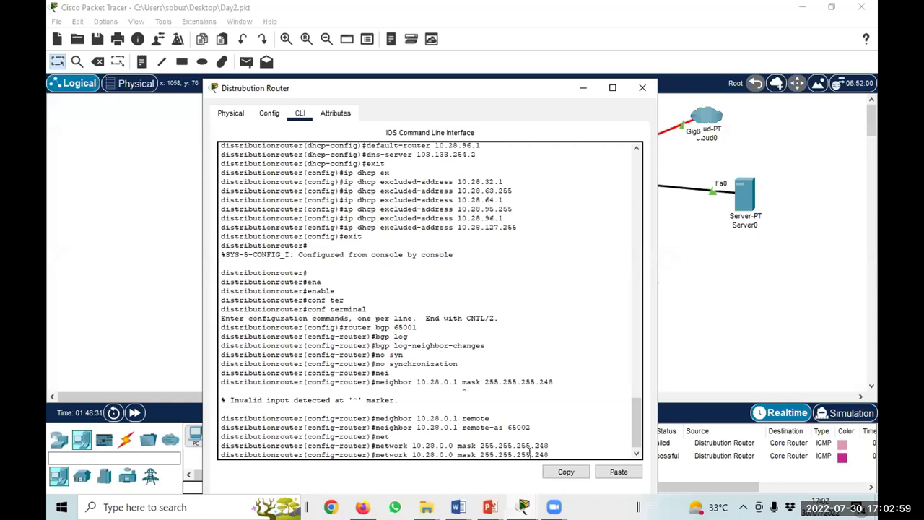
{"action": "key", "text": "Left"}
{"action": "key", "text": "Left"}
{"action": "key", "text": "Left"}
{"action": "key", "text": "Left"}
{"action": "key", "text": "Left"}
{"action": "key", "text": "Left"}
{"action": "key", "text": "Left"}
{"action": "key", "text": "Left"}
{"action": "key", "text": "Left"}
{"action": "key", "text": "Left"}
{"action": "key", "text": "Left"}
{"action": "key", "text": "Left"}
{"action": "key", "text": "Left"}
{"action": "key", "text": "Left"}
{"action": "key", "text": "Left"}
{"action": "key", "text": "Left"}
{"action": "key", "text": "Left"}
{"action": "key", "text": "Left"}
{"action": "key", "text": "Left"}
{"action": "key", "text": "Left"}
{"action": "key", "text": "Left"}
{"action": "key", "text": "Left"}
{"action": "key", "text": "BackSpace"}
{"action": "type", "text": "32"}
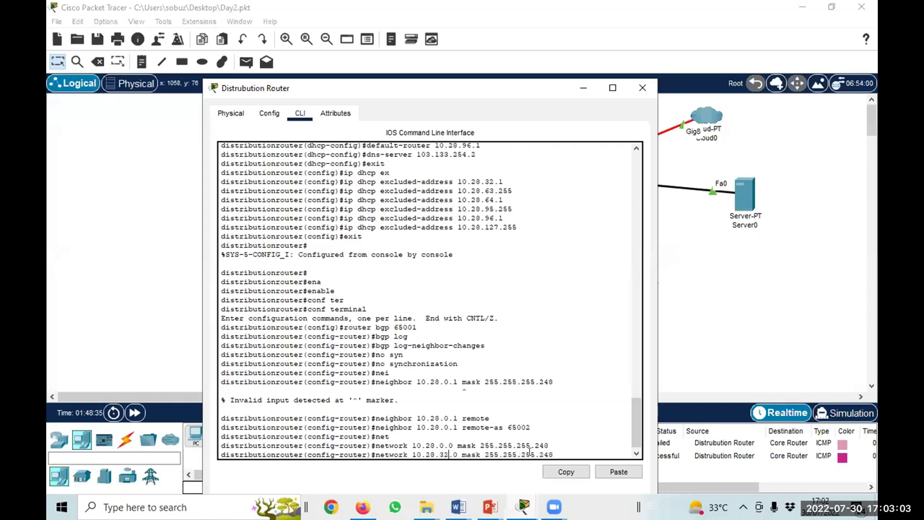
{"action": "key", "text": "Right"}
{"action": "key", "text": "Right"}
{"action": "key", "text": "Right"}
{"action": "key", "text": "Right"}
{"action": "key", "text": "Right"}
{"action": "key", "text": "Right"}
{"action": "key", "text": "Right"}
{"action": "key", "text": "Right"}
{"action": "key", "text": "Right"}
{"action": "key", "text": "Right"}
{"action": "key", "text": "BackSpace"}
{"action": "key", "text": "BackSpace"}
{"action": "key", "text": "BackSpace"}
{"action": "key", "text": "BackSpace"}
{"action": "key", "text": "BackSpace"}
{"action": "key", "text": "BackSpace"}
{"action": "type", "text": "55"}
{"action": "key", "text": "BackSpace"}
{"action": "key", "text": "BackSpace"}
{"action": "type", "text": "24"}
{"action": "key", "text": "Return"}
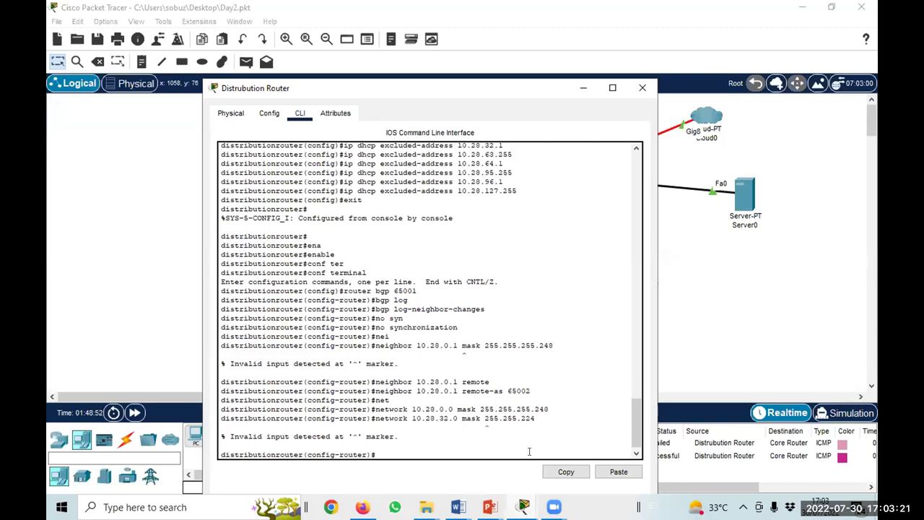
Advertise the network 10.28.32.0 with mask 255.255.224.0 in the Distribution Router's BGP process.
{"action": "key", "text": "Up"}
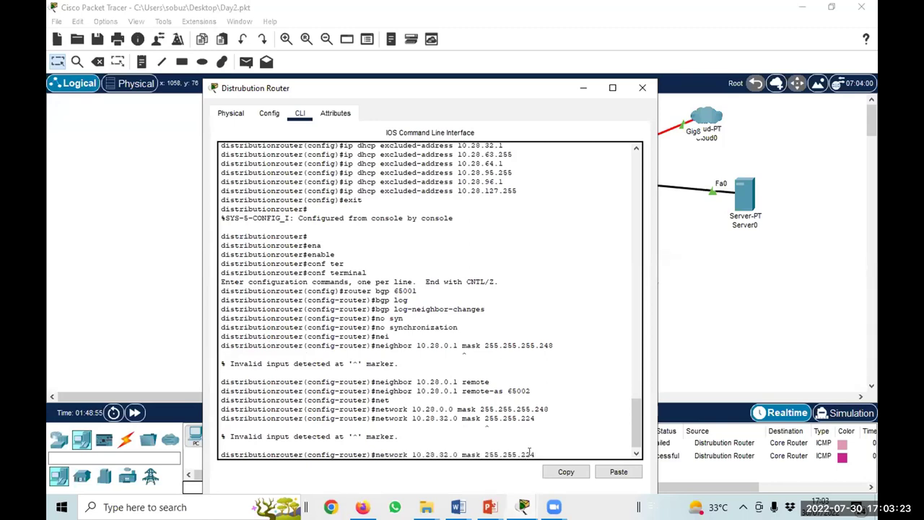
{"action": "key", "text": "Left"}
{"action": "key", "text": "Left"}
{"action": "key", "text": "Left"}
{"action": "key", "text": "Left"}
{"action": "key", "text": "Left"}
{"action": "key", "text": "Left"}
{"action": "key", "text": "Left"}
{"action": "key", "text": "Left"}
{"action": "key", "text": "Left"}
{"action": "key", "text": "Left"}
{"action": "key", "text": "Left"}
{"action": "key", "text": "Left"}
{"action": "key", "text": "Left"}
{"action": "key", "text": "Left"}
{"action": "key", "text": "Left"}
{"action": "key", "text": "Left"}
{"action": "key", "text": "Left"}
{"action": "key", "text": "Left"}
{"action": "key", "text": "Left"}
{"action": "key", "text": "Left"}
{"action": "type", "text": ".0"}
{"action": "key", "text": "Return"}
Advertise the network 10.28.64.0 with mask 255.255.224.0 in the Distribution Router's BGP process.
{"action": "key", "text": "Up"}
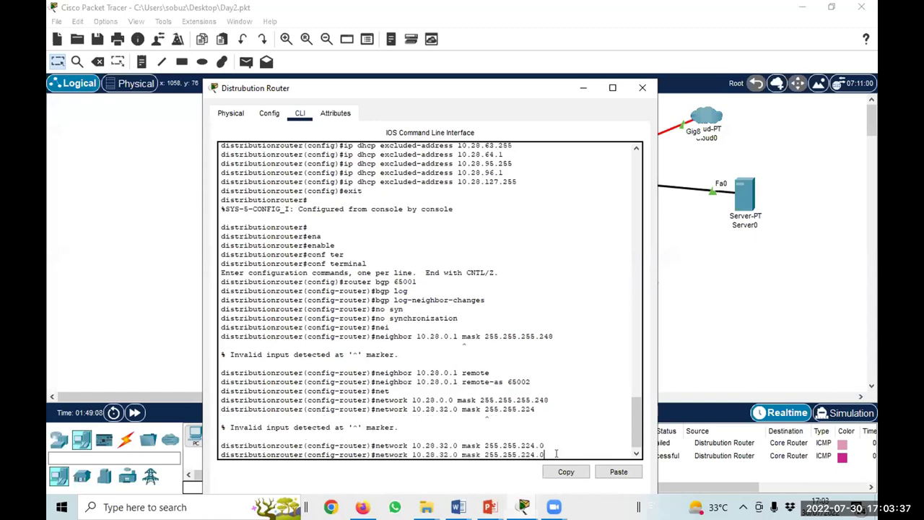
{"action": "key", "text": "Left"}
{"action": "key", "text": "Left"}
{"action": "key", "text": "Left"}
{"action": "key", "text": "Left"}
{"action": "key", "text": "Left"}
{"action": "key", "text": "Left"}
{"action": "key", "text": "Left"}
{"action": "key", "text": "Left"}
{"action": "key", "text": "Left"}
{"action": "key", "text": "Left"}
{"action": "key", "text": "Left"}
{"action": "key", "text": "Left"}
{"action": "key", "text": "Left"}
{"action": "key", "text": "Left"}
{"action": "key", "text": "Left"}
{"action": "key", "text": "Left"}
{"action": "key", "text": "Left"}
{"action": "key", "text": "Left"}
{"action": "key", "text": "Left"}
{"action": "key", "text": "Left"}
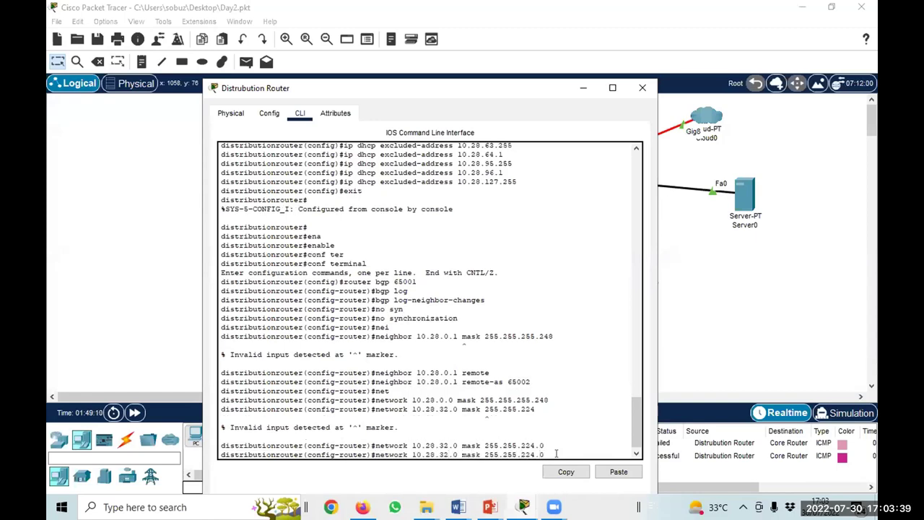
{"action": "key", "text": "BackSpace"}
{"action": "key", "text": "BackSpace"}
{"action": "type", "text": "64"}
{"action": "key", "text": "Return"}
Advertise the network 10.28.96.0 with mask 255.255.224.0 in the Distribution Router's BGP process.
{"action": "key", "text": "Up"}
{"action": "key", "text": "Up"}
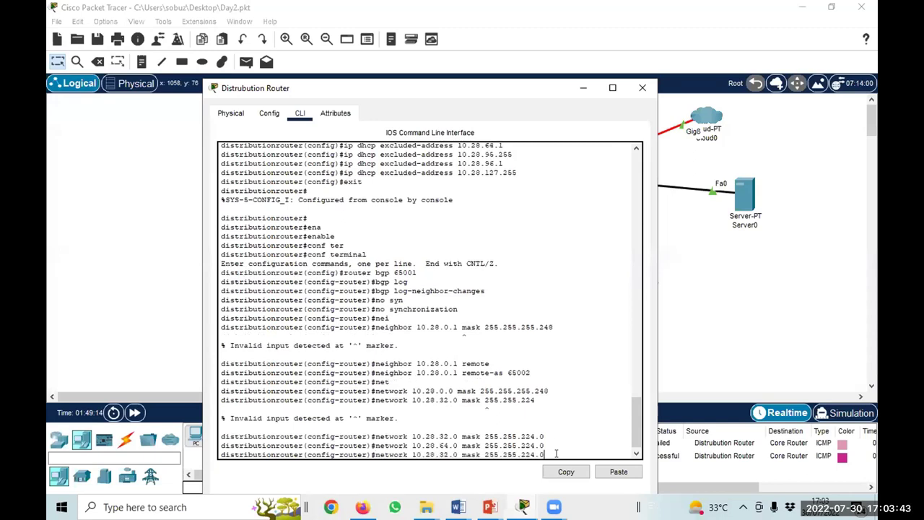
{"action": "key", "text": "Left"}
{"action": "key", "text": "Left"}
{"action": "key", "text": "Left"}
{"action": "key", "text": "Left"}
{"action": "key", "text": "Left"}
{"action": "key", "text": "Left"}
{"action": "key", "text": "Left"}
{"action": "key", "text": "Left"}
{"action": "key", "text": "Left"}
{"action": "key", "text": "Left"}
{"action": "key", "text": "Left"}
{"action": "key", "text": "BackSpace"}
{"action": "key", "text": "BackSpace"}
{"action": "type", "text": "96"}
{"action": "key", "text": "Return"}
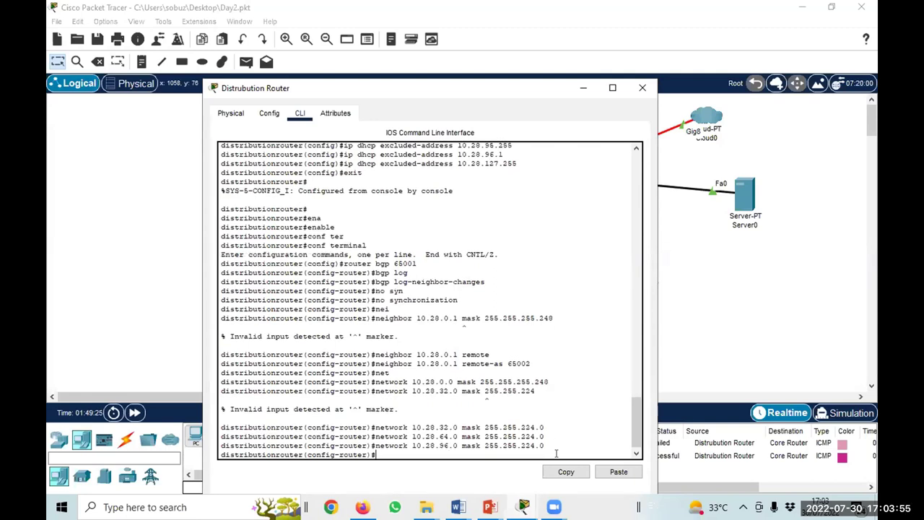
Enter BGP neighbor-change logging again on the Distribution Router, and leave its configuration mode and window.
{"action": "type", "text": "bgp log"}
{"action": "key", "text": "Tab"}
{"action": "key", "text": "Return"}
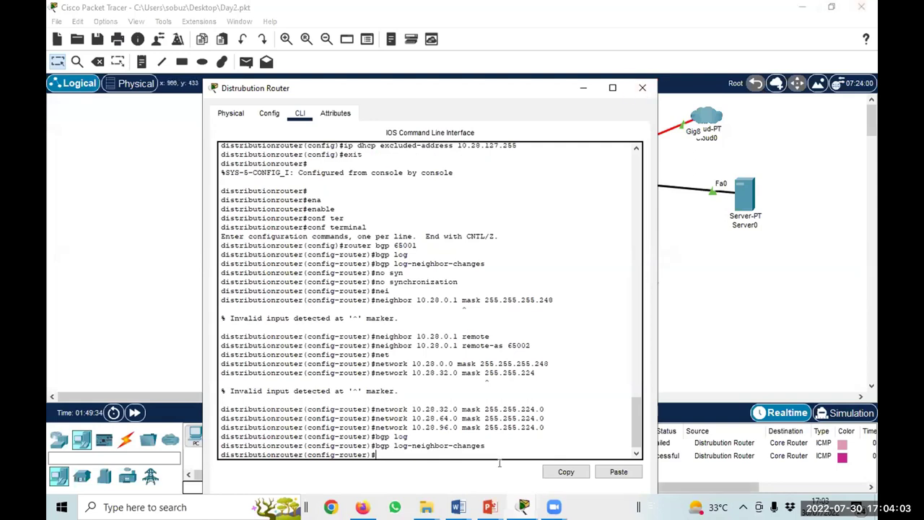
{"action": "type", "text": "exit"}
{"action": "key", "text": "Return"}
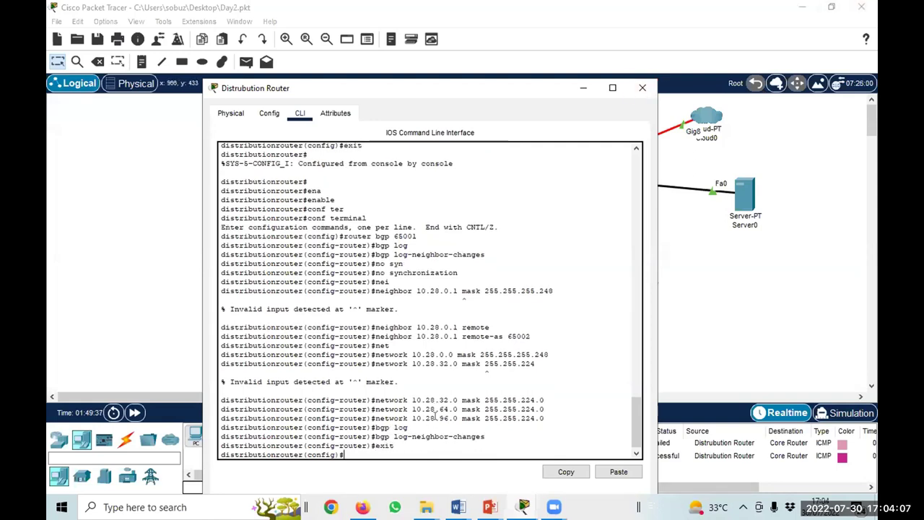
{"action": "type", "text": "exit"}
{"action": "key", "text": "Return"}
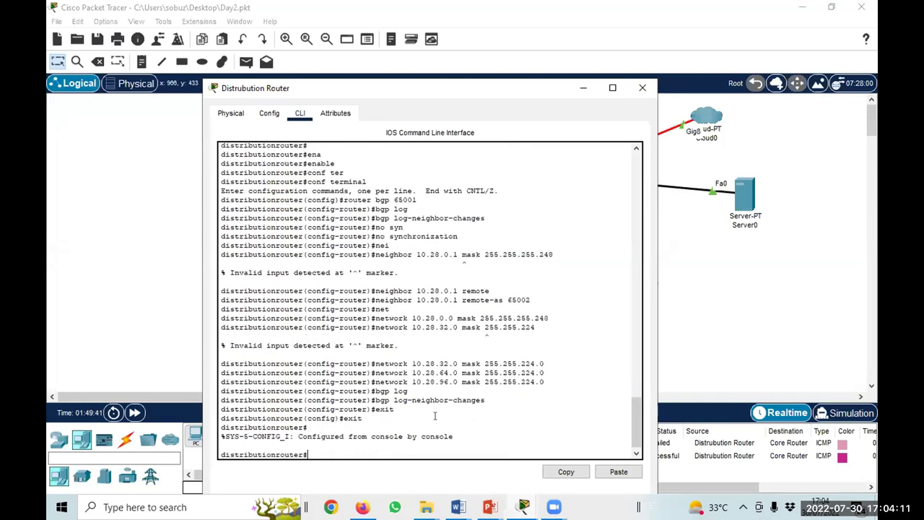
{"action": "left_click", "coordinate": [641, 87]}
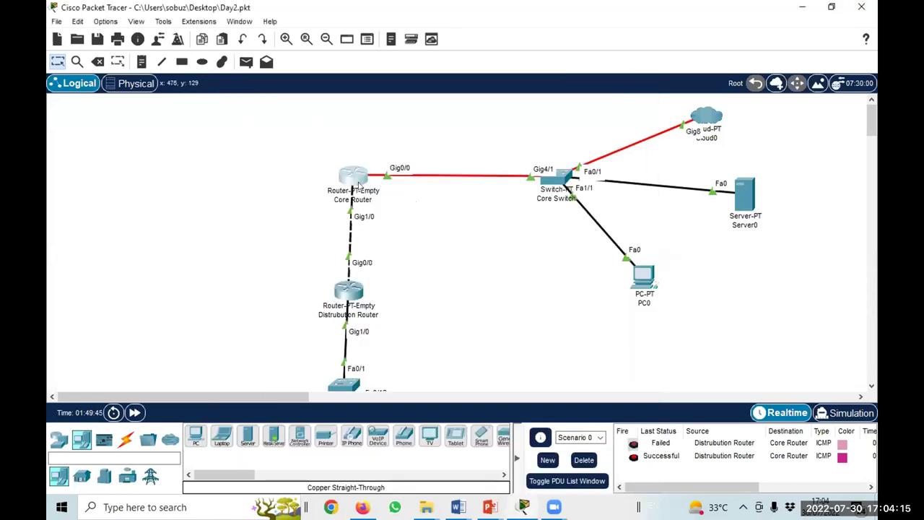
Open the Core Router's command line and enter global configuration mode.
{"action": "left_click", "coordinate": [355, 182]}
{"action": "left_click", "coordinate": [334, 52]}
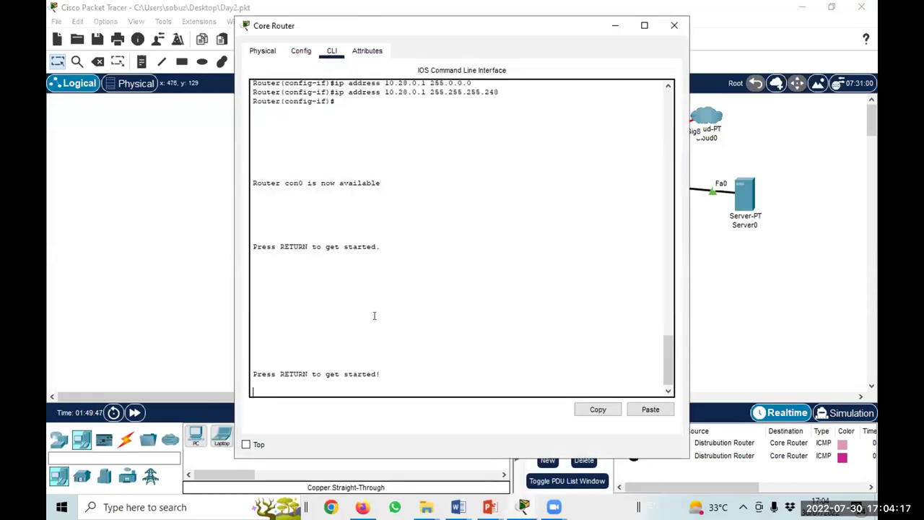
{"action": "left_click", "coordinate": [398, 378]}
{"action": "key", "text": "Return"}
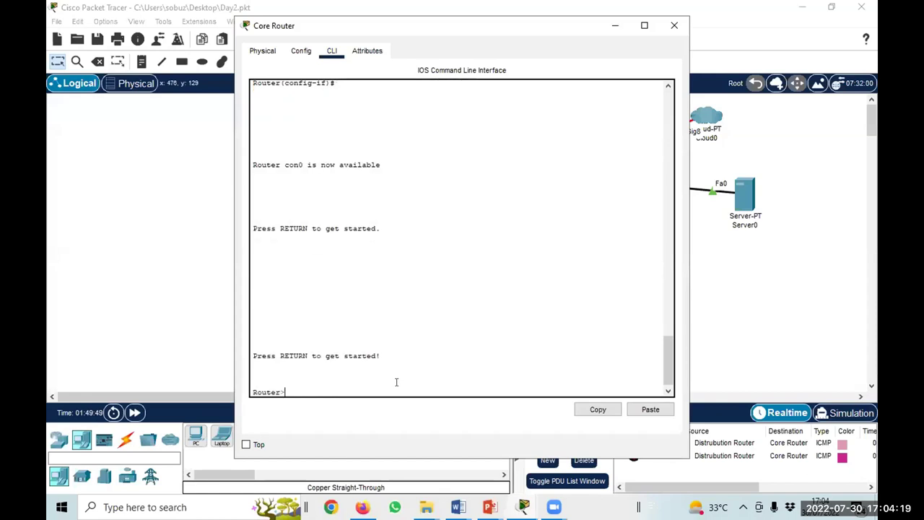
{"action": "type", "text": "ena"}
{"action": "key", "text": "Tab"}
{"action": "key", "text": "Return"}
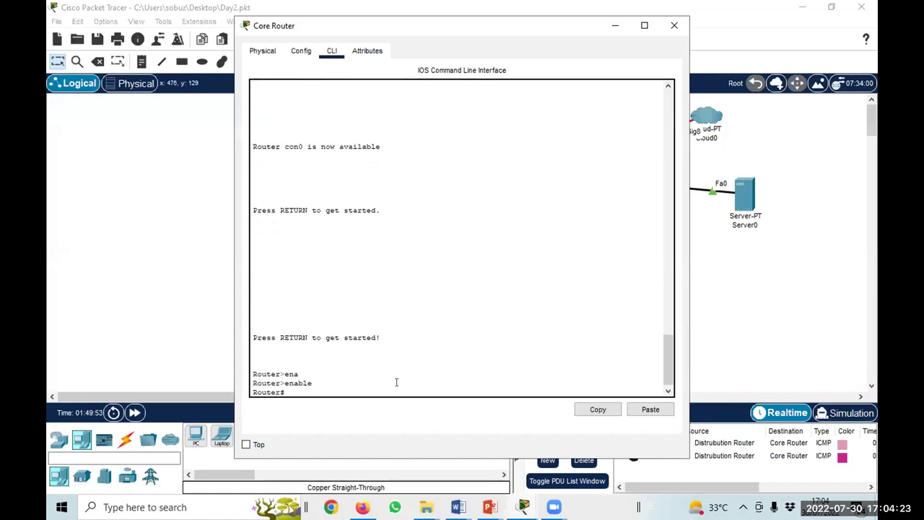
{"action": "type", "text": "conf"}
{"action": "key", "text": "Tab"}
{"action": "type", "text": "ter"}
{"action": "key", "text": "Tab"}
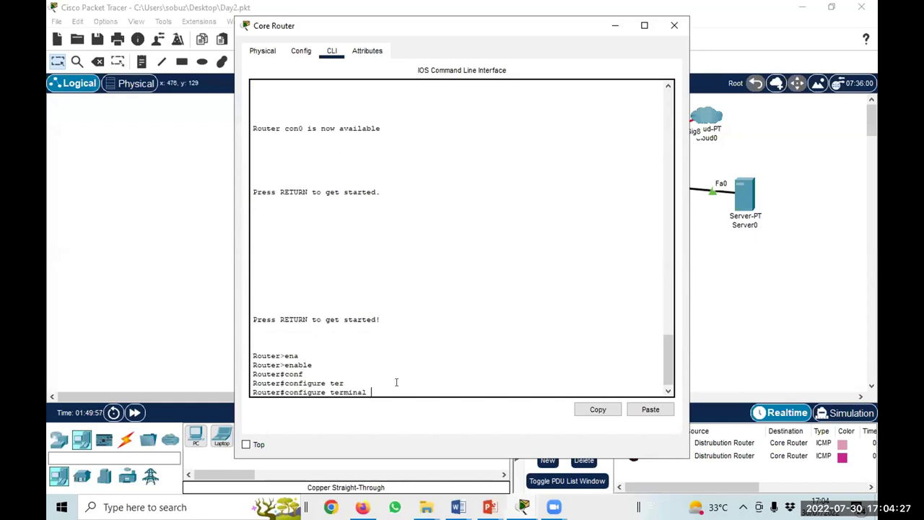
{"action": "key", "text": "Return"}
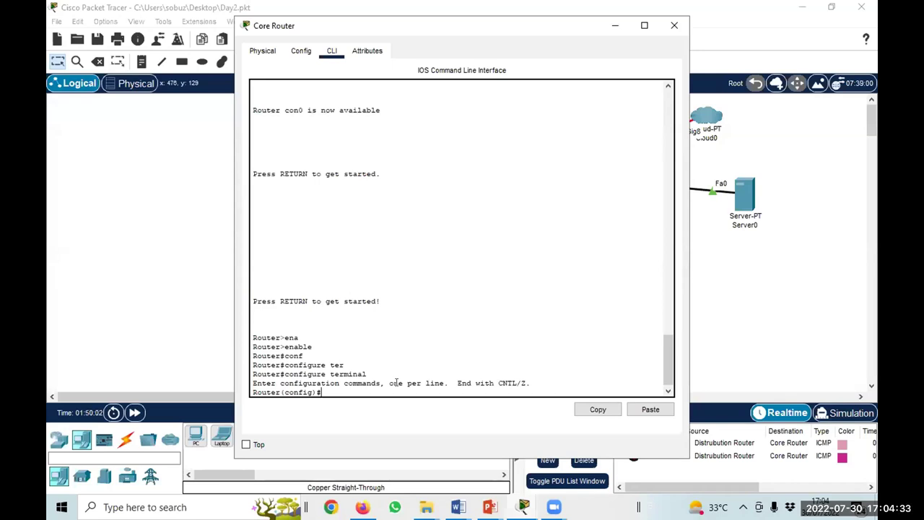
Start a BGP process with AS number 65002 on the Core Router.
{"action": "type", "text": "router"}
{"action": "key", "text": "Tab"}
{"action": "type", "text": "bgp "}
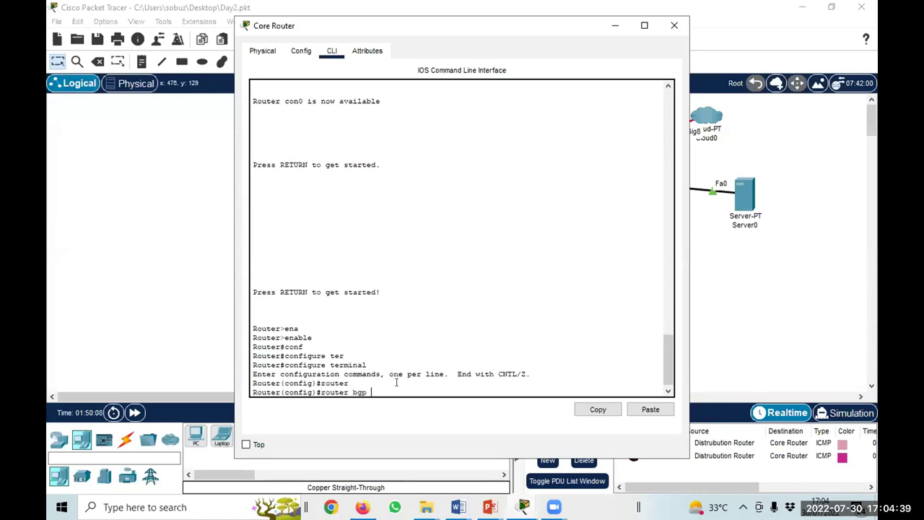
{"action": "type", "text": "65002"}
{"action": "key", "text": "Return"}
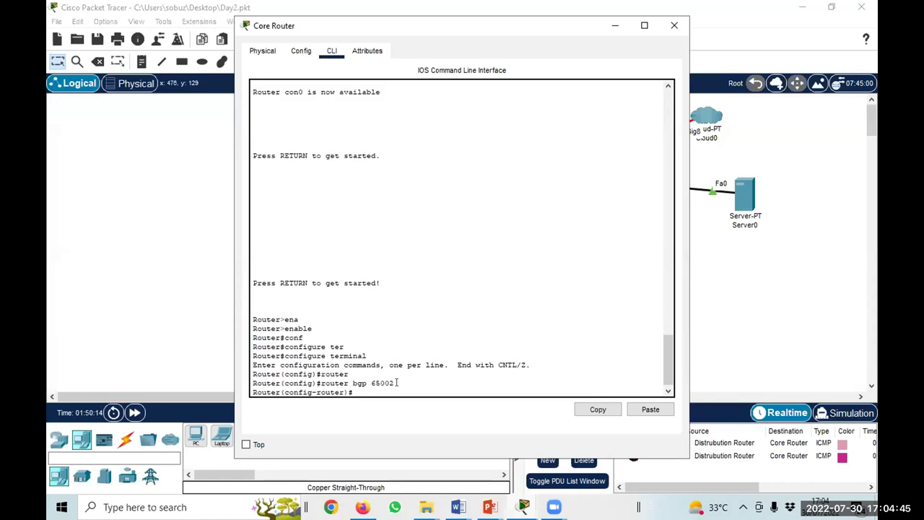
Enable BGP neighbor-change logging and turn off synchronization for AS 65002.
{"action": "type", "text": "bgp log"}
{"action": "key", "text": "Tab"}
{"action": "key", "text": "Return"}
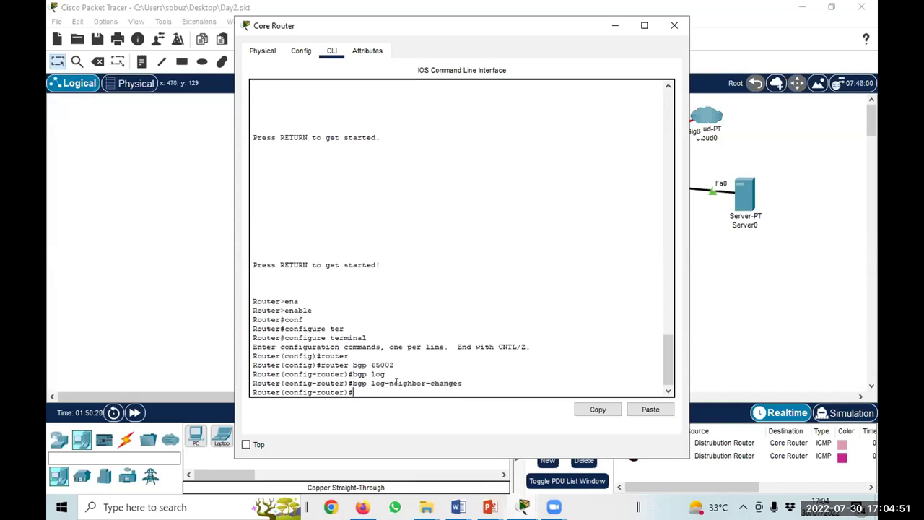
{"action": "type", "text": "no syn"}
{"action": "key", "text": "Tab"}
{"action": "key", "text": "Return"}
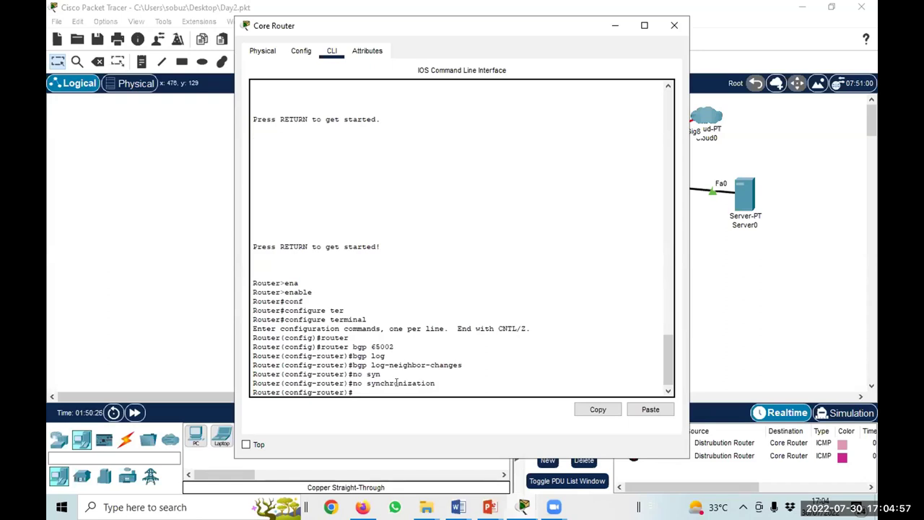
Define 10.28.0.2 as a BGP neighbor of the Core Router with remote AS 65001.
{"action": "type", "text": "neigh"}
{"action": "key", "text": "Tab"}
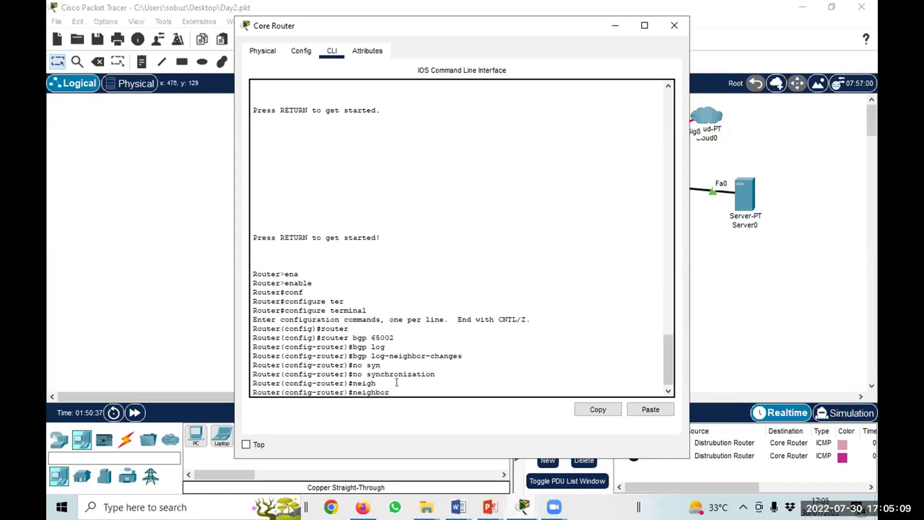
{"action": "type", "text": "1"}
{"action": "key", "text": "BackSpace"}
{"action": "key", "text": "BackSpace"}
{"action": "type", "text": "10.28.0.2 re"}
{"action": "key", "text": "Tab"}
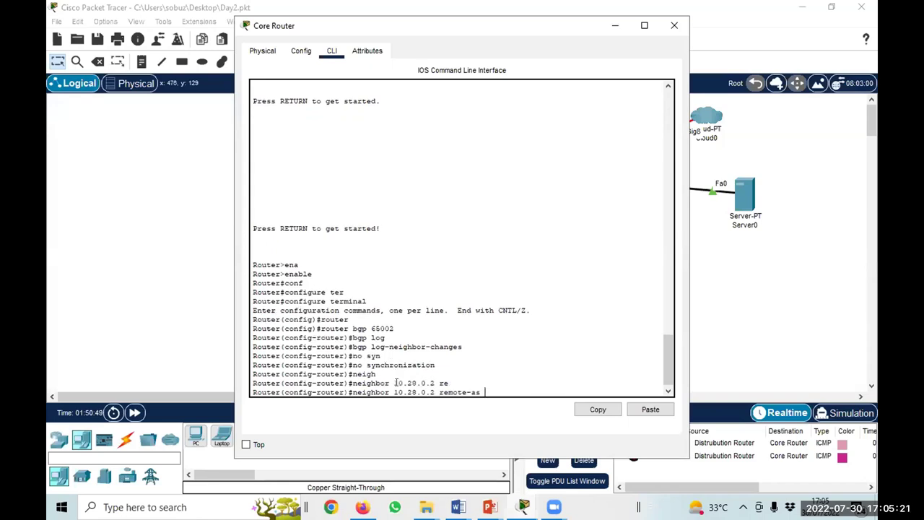
{"action": "type", "text": "65001"}
{"action": "key", "text": "Return"}
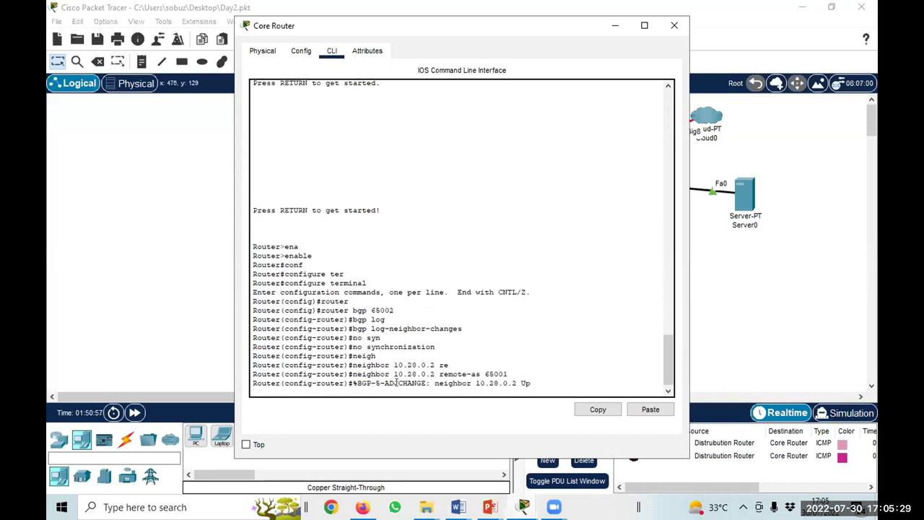
{"action": "key", "text": "Return"}
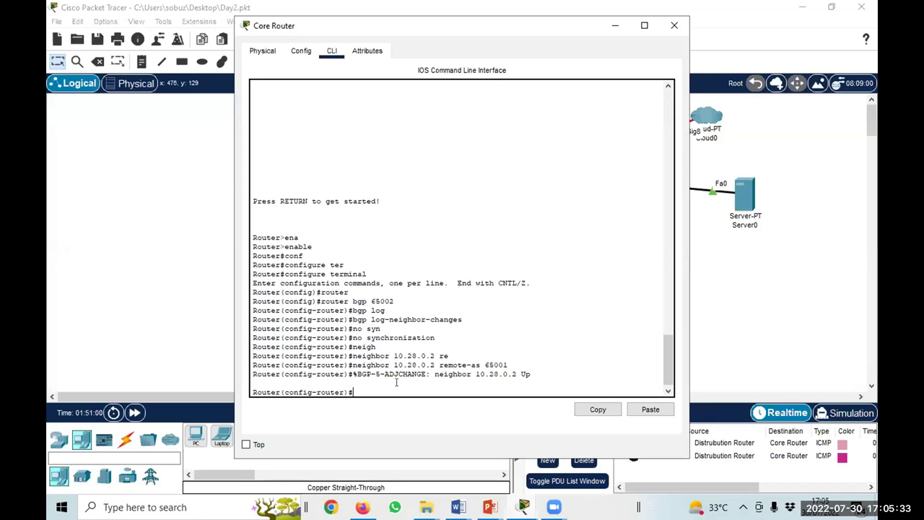
Advertise the network 103.133.254.0 with mask 255.255.255.0 in the Core Router's BGP process.
{"action": "type", "text": "net"}
{"action": "key", "text": "Tab"}
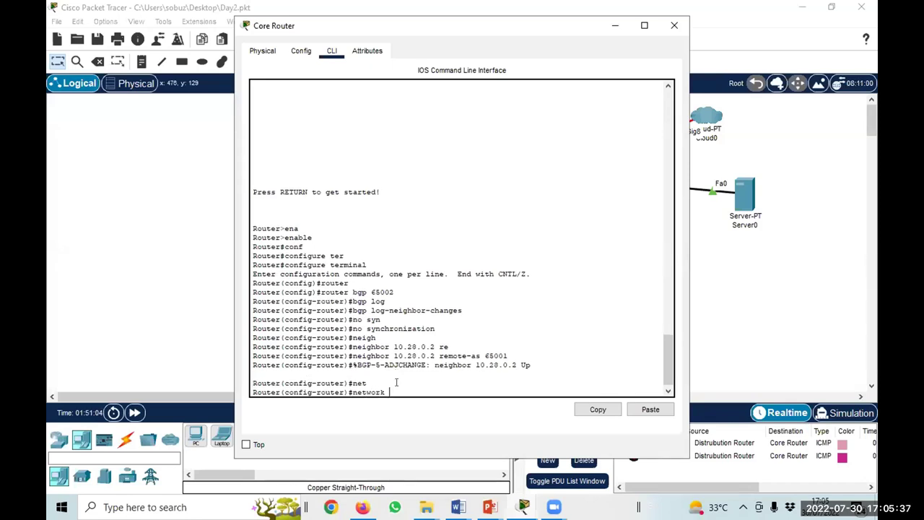
{"action": "type", "text": "103"}
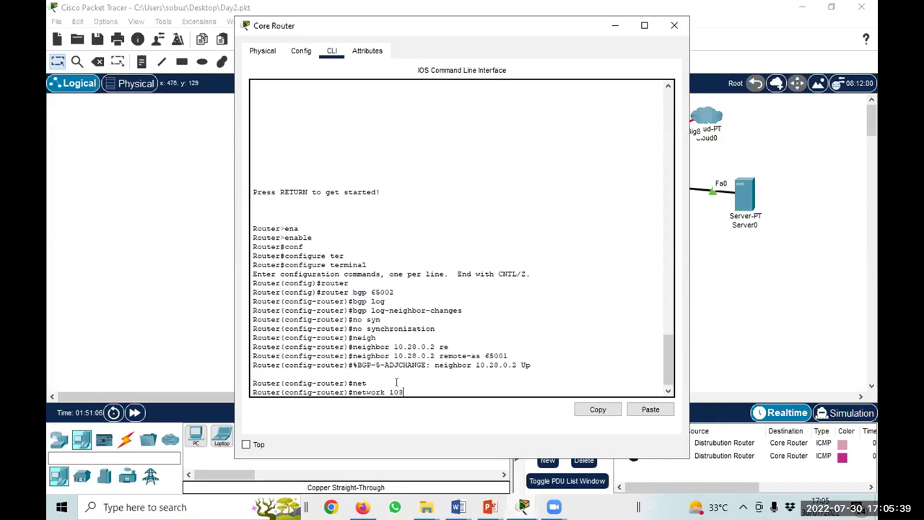
{"action": "type", "text": ".133.254.0 mask"}
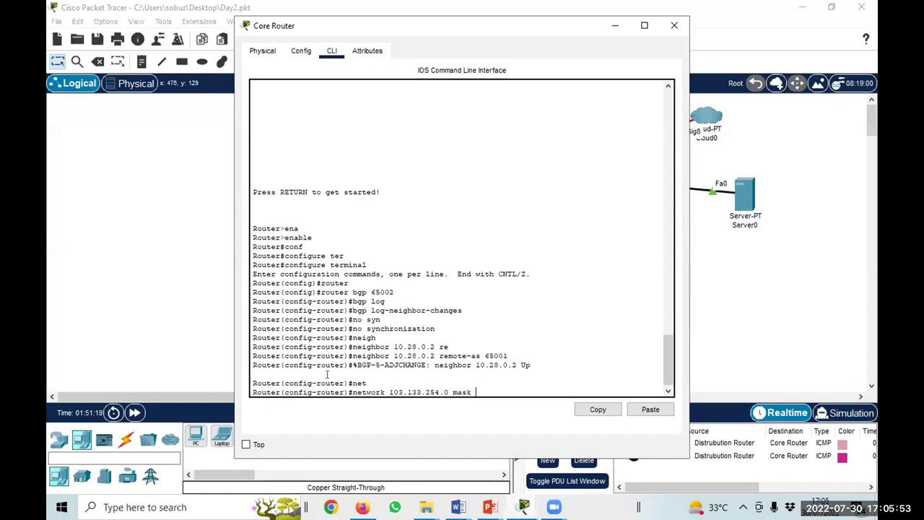
{"action": "type", "text": " 255.255.255.0"}
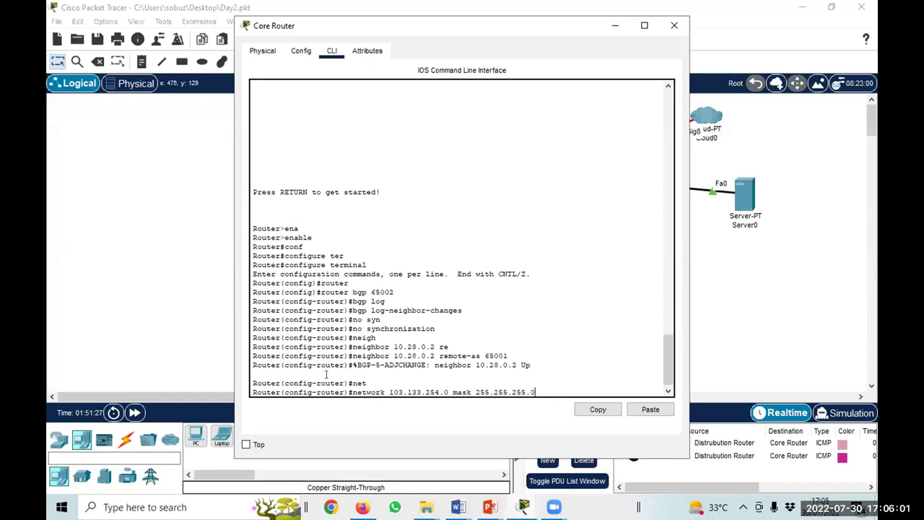
{"action": "key", "text": "Return"}
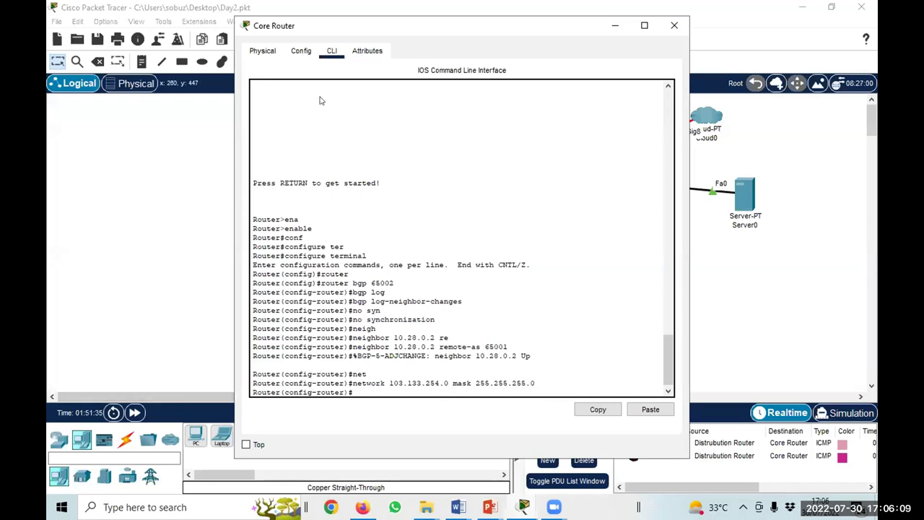
Advertise the network 10.28.0.0 with mask 255.255.255.248 in the Core Router's BGP process.
{"action": "left_click", "coordinate": [854, 312]}
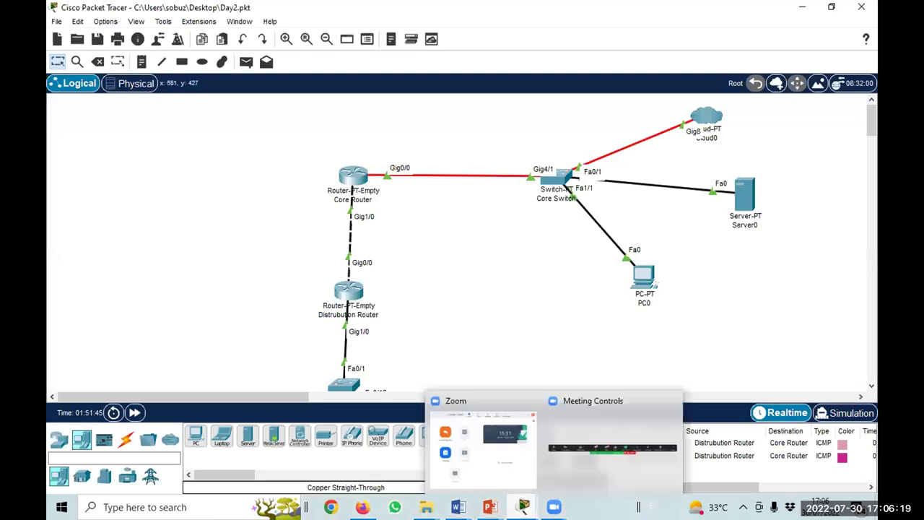
{"action": "mouse_move", "coordinate": [524, 507]}
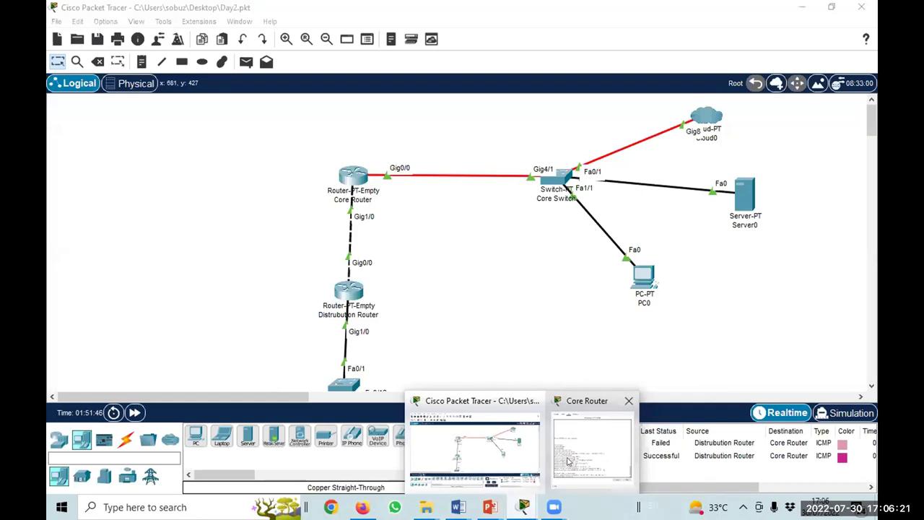
{"action": "left_click", "coordinate": [592, 445]}
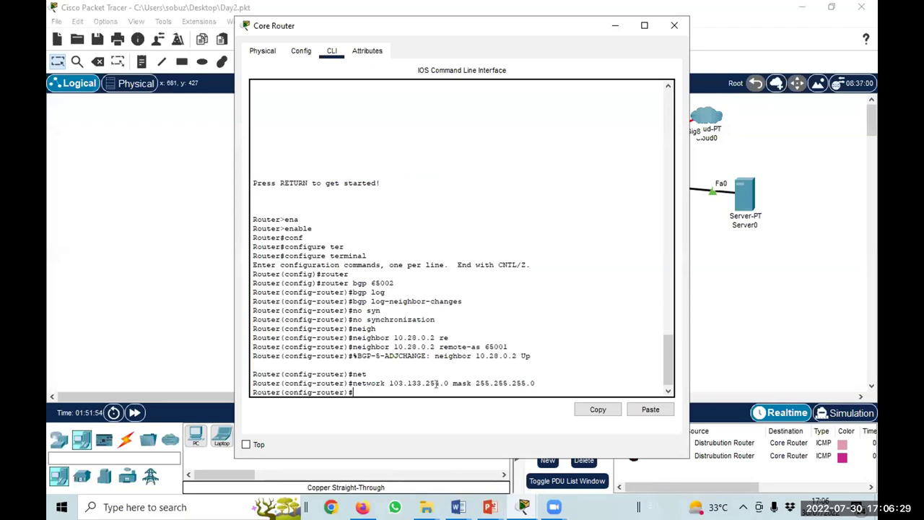
{"action": "type", "text": "net"}
{"action": "key", "text": "Tab"}
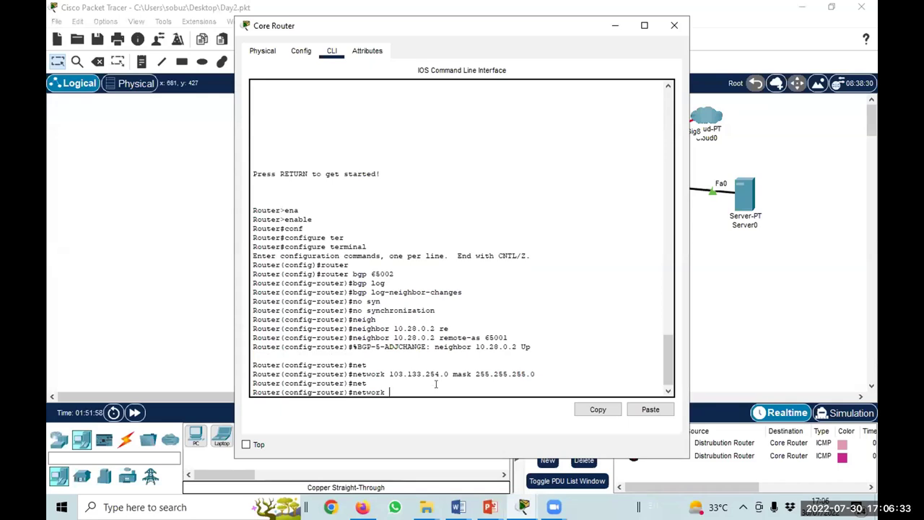
{"action": "type", "text": "10.28.0"}
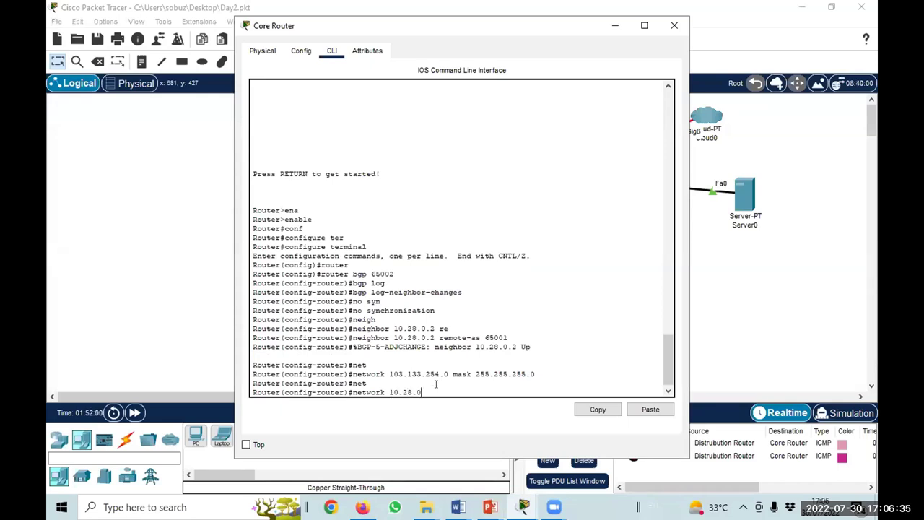
{"action": "type", "text": ".0 "}
{"action": "type", "text": "255.255"}
{"action": "key", "text": "Left"}
{"action": "key", "text": "Left"}
{"action": "key", "text": "Left"}
{"action": "key", "text": "Left"}
{"action": "key", "text": "Left"}
{"action": "key", "text": "Left"}
{"action": "key", "text": "Left"}
{"action": "type", "text": "mask"}
{"action": "key", "text": "Right"}
{"action": "key", "text": "Right"}
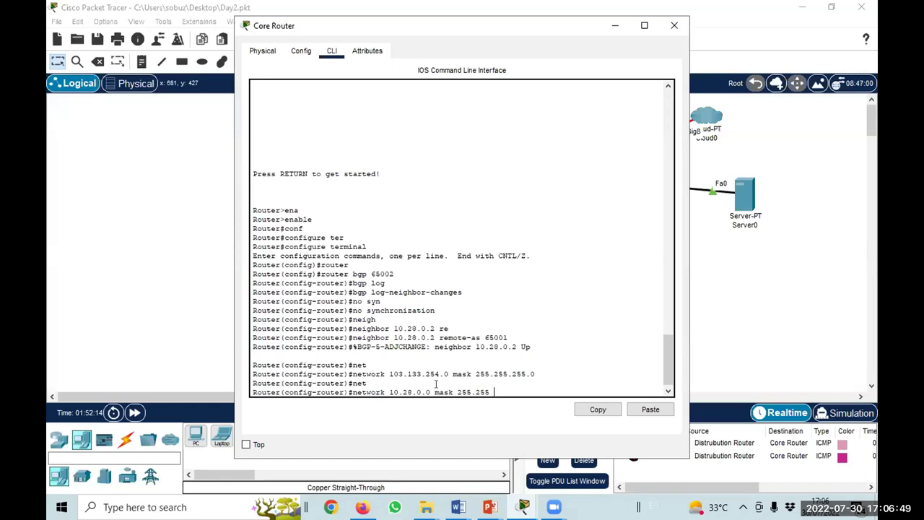
{"action": "type", "text": ".255.25"}
{"action": "key", "text": "BackSpace"}
{"action": "type", "text": "48"}
{"action": "key", "text": "Return"}
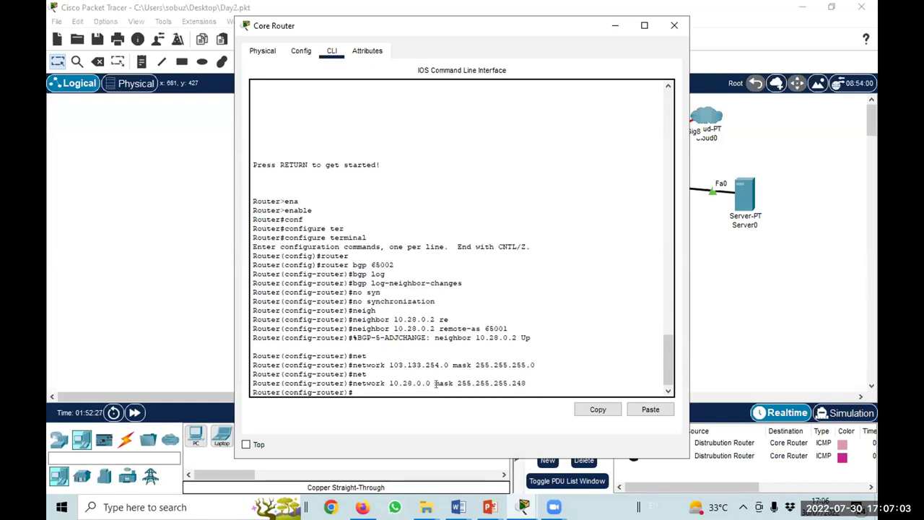
Enable BGP neighbor-change logging once more for AS 65002 and leave router configuration mode.
{"action": "type", "text": "bgp log"}
{"action": "key", "text": "Tab"}
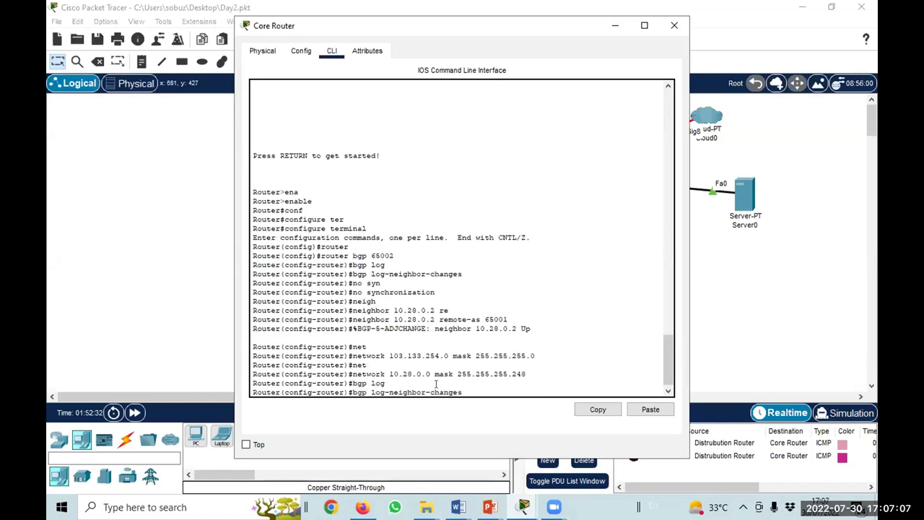
{"action": "key", "text": "Return"}
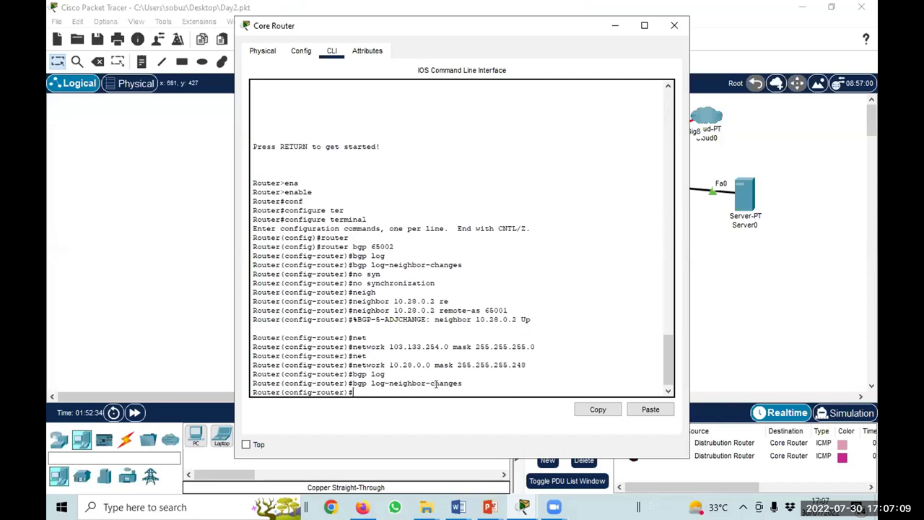
{"action": "type", "text": "exit"}
{"action": "key", "text": "Return"}
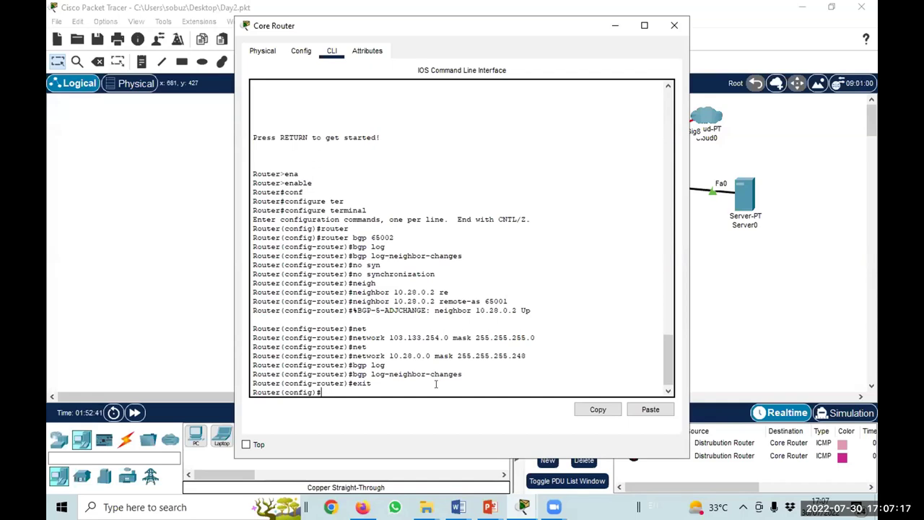
Try to show the running configuration from global configuration mode, and exit to privileged EXEC mode.
{"action": "type", "text": "show rung"}
{"action": "key", "text": "BackSpace"}
{"action": "type", "text": "n"}
{"action": "key", "text": "Return"}
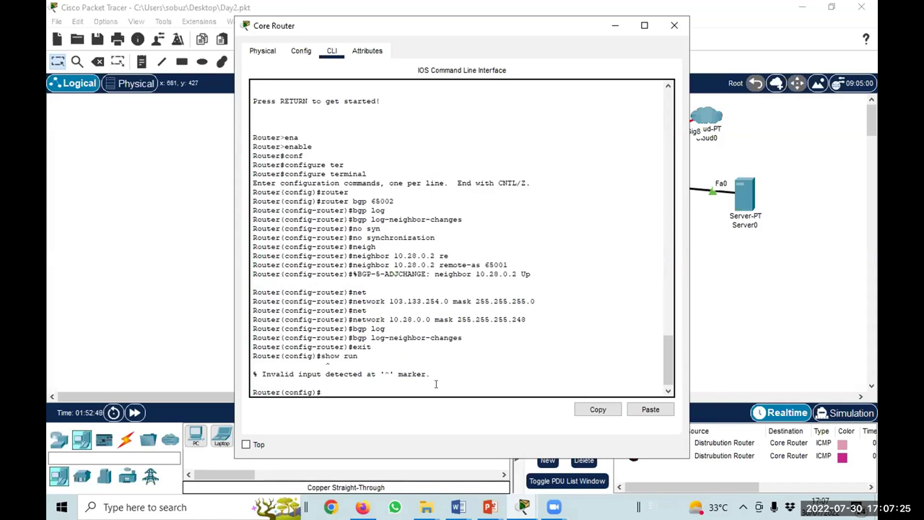
{"action": "type", "text": "exit"}
{"action": "key", "text": "Return"}
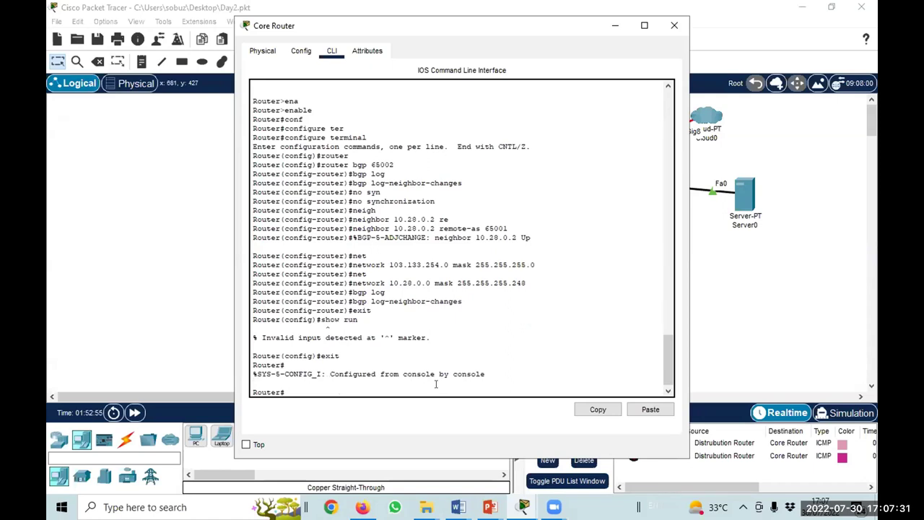
Display the Core Router's full running configuration and examine its interface addresses and the BGP neighbor and network entries.
{"action": "type", "text": "show run"}
{"action": "key", "text": "Return"}
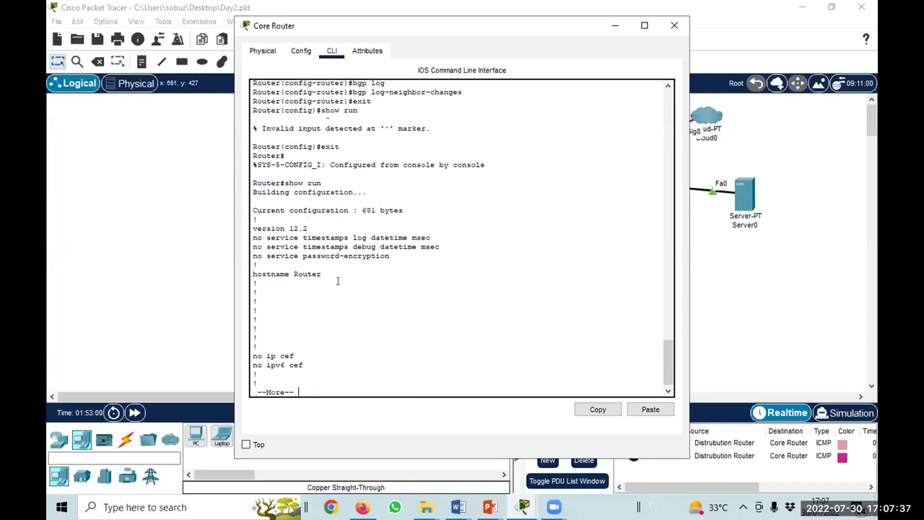
{"action": "key", "text": "Return"}
{"action": "key", "text": "Return"}
{"action": "key", "text": "Return"}
{"action": "key", "text": "Return"}
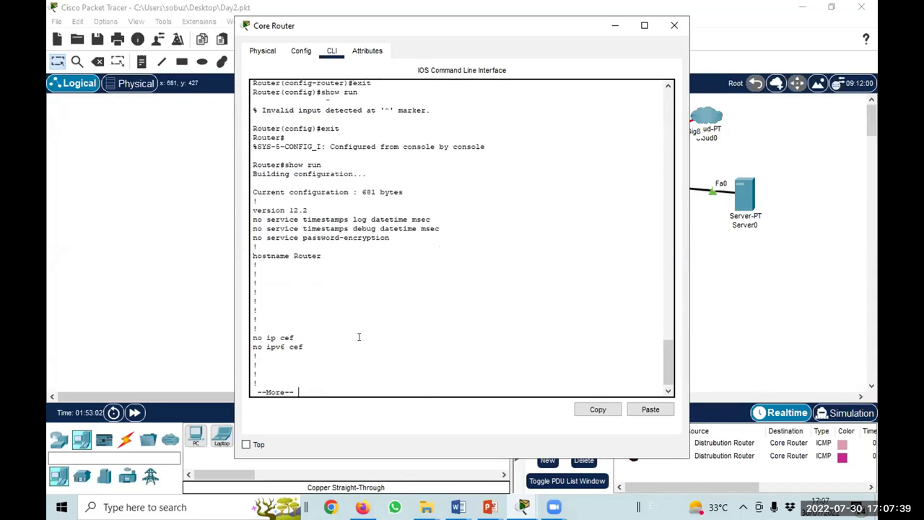
{"action": "key", "text": "Return"}
{"action": "key", "text": "Return"}
{"action": "key", "text": "Return"}
{"action": "key", "text": "Return"}
{"action": "key", "text": "Return"}
{"action": "key", "text": "Return"}
{"action": "key", "text": "Return"}
{"action": "key", "text": "Return"}
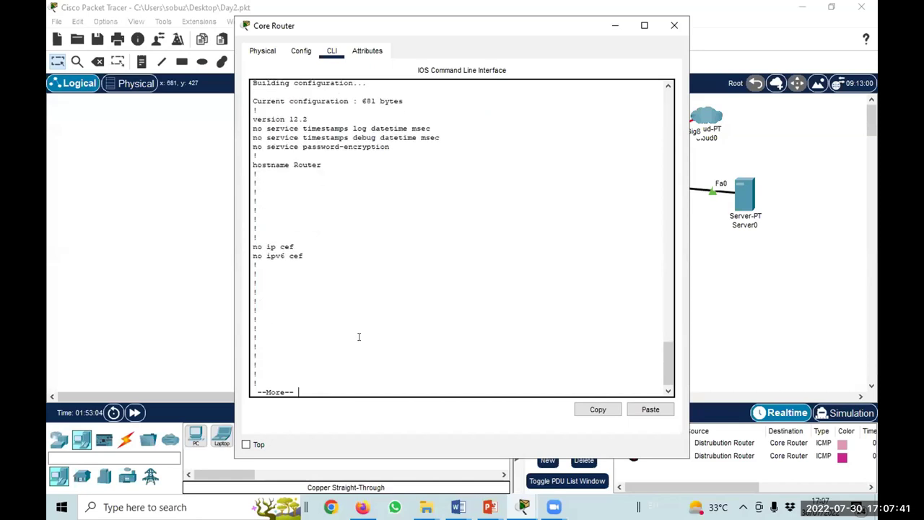
{"action": "key", "text": "Return"}
{"action": "key", "text": "Return"}
{"action": "key", "text": "Return"}
{"action": "key", "text": "Return"}
{"action": "key", "text": "Return"}
{"action": "key", "text": "Return"}
{"action": "key", "text": "Return"}
{"action": "key", "text": "Return"}
{"action": "key", "text": "Return"}
{"action": "key", "text": "Return"}
{"action": "key", "text": "Return"}
{"action": "key", "text": "Return"}
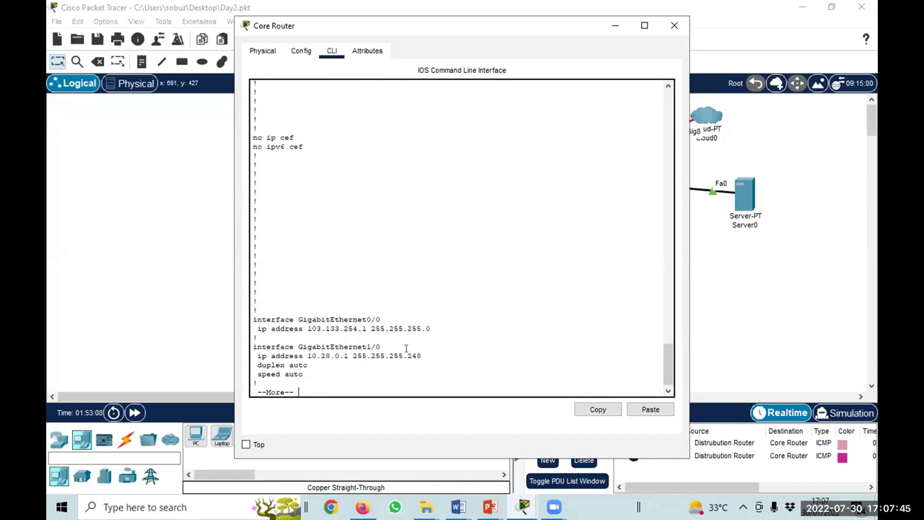
{"action": "scroll", "coordinate": [303, 343], "scroll_direction": "down", "scroll_amount": 1}
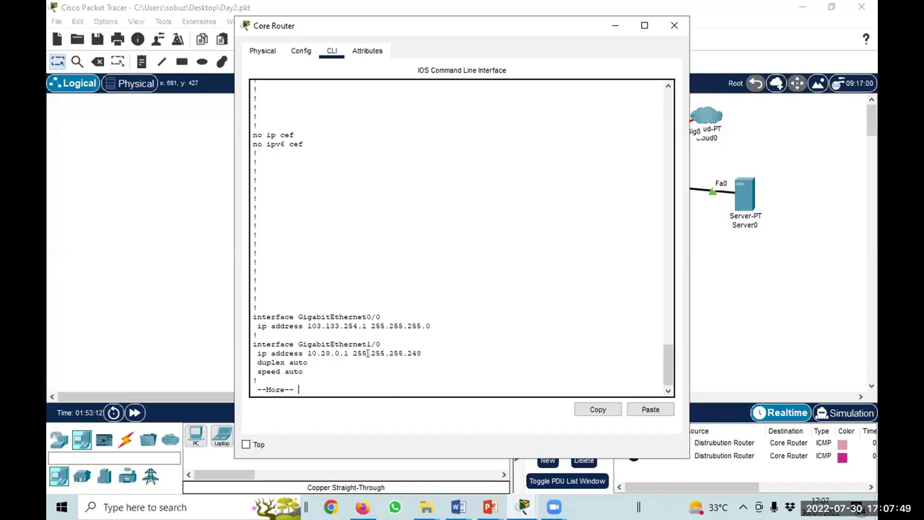
{"action": "key", "text": "Return"}
{"action": "key", "text": "Return"}
{"action": "key", "text": "Return"}
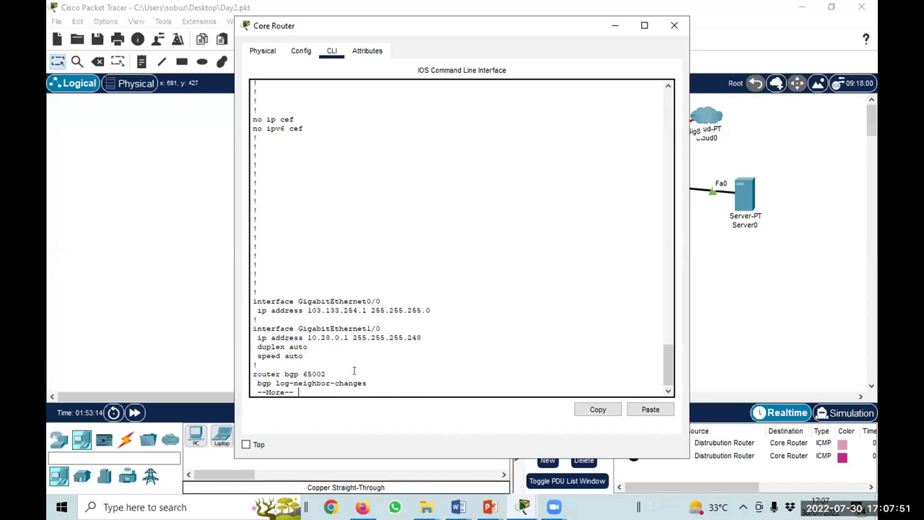
{"action": "key", "text": "Return"}
{"action": "key", "text": "Return"}
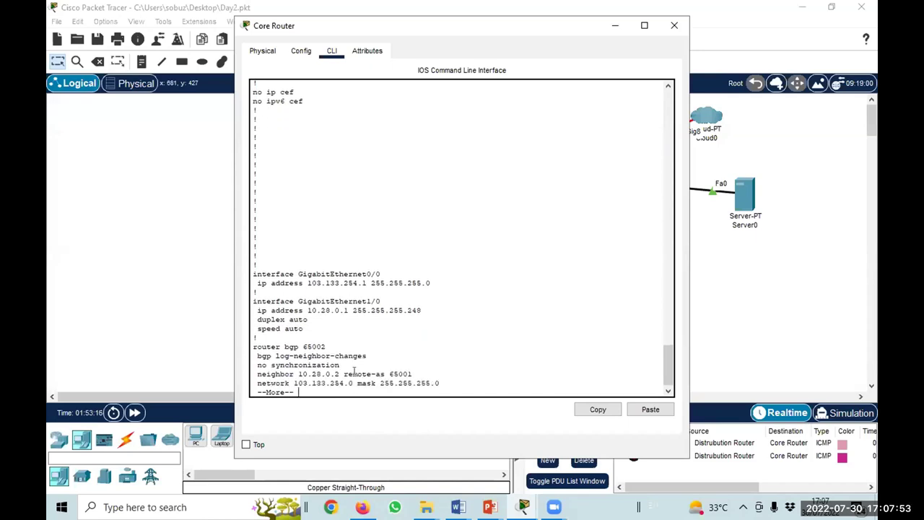
{"action": "key", "text": "Return"}
{"action": "key", "text": "Return"}
{"action": "key", "text": "Return"}
{"action": "key", "text": "Return"}
{"action": "key", "text": "Return"}
{"action": "key", "text": "Return"}
{"action": "key", "text": "Return"}
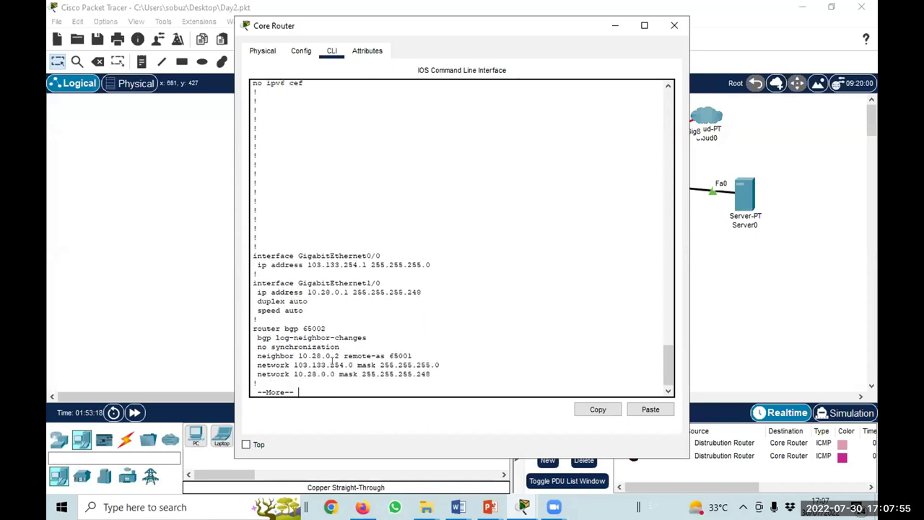
{"action": "key", "text": "Return"}
{"action": "key", "text": "Return"}
{"action": "key", "text": "Return"}
{"action": "key", "text": "Return"}
{"action": "key", "text": "Return"}
{"action": "key", "text": "Return"}
{"action": "key", "text": "Return"}
{"action": "key", "text": "Return"}
{"action": "key", "text": "Return"}
{"action": "key", "text": "Return"}
{"action": "key", "text": "Return"}
{"action": "key", "text": "Return"}
{"action": "key", "text": "Return"}
{"action": "key", "text": "Return"}
{"action": "key", "text": "Return"}
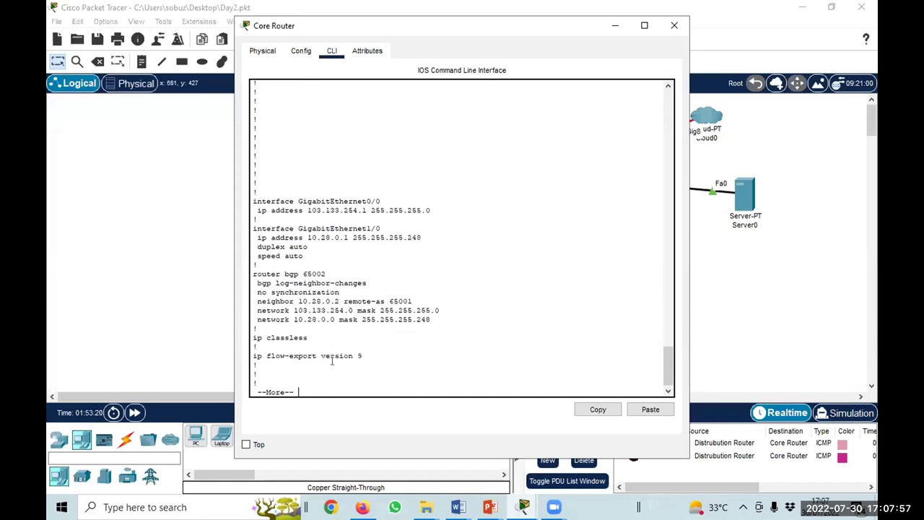
{"action": "key", "text": "Return"}
{"action": "key", "text": "Return"}
{"action": "key", "text": "Return"}
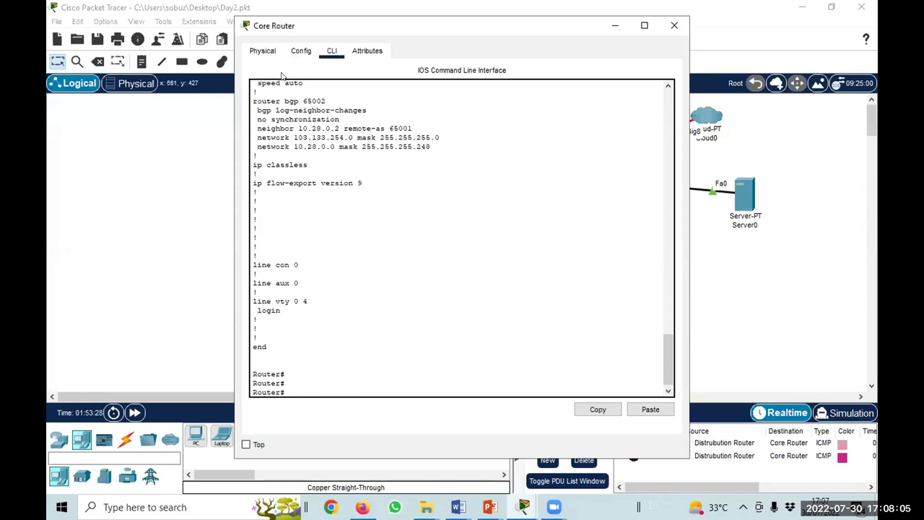
Open the Core Router's static route settings and enter network 0.0.0.0 with mask 0.0.0.0 for a default route.
{"action": "key", "text": "alt+F4"}
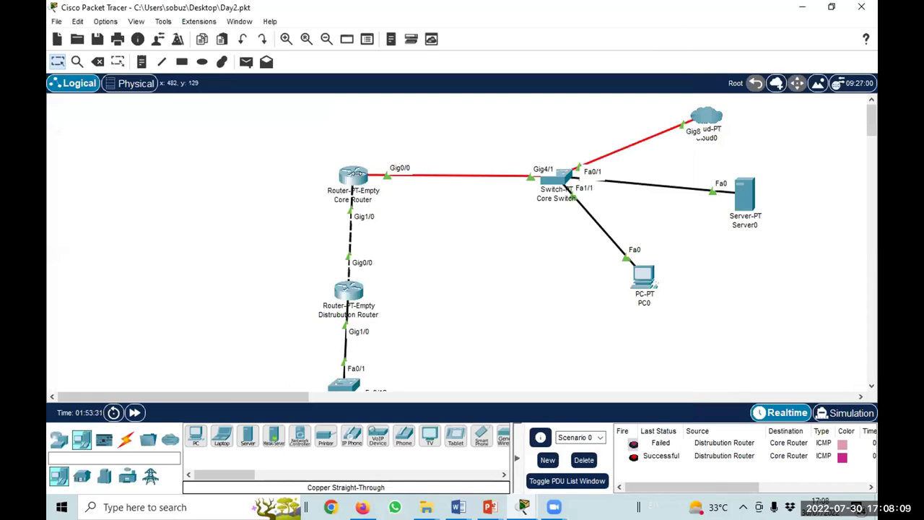
{"action": "left_click", "coordinate": [353, 175]}
{"action": "left_click", "coordinate": [302, 55]}
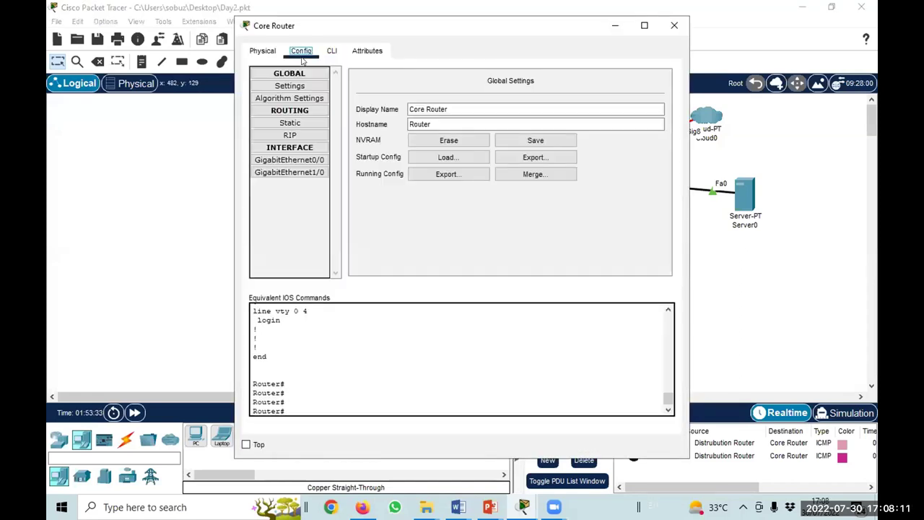
{"action": "left_click", "coordinate": [296, 123]}
{"action": "left_click", "coordinate": [393, 116]}
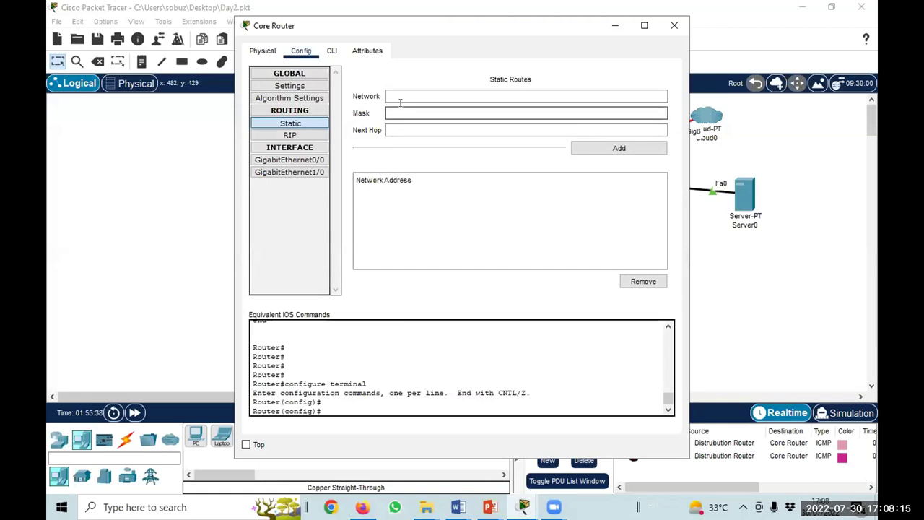
{"action": "left_click", "coordinate": [412, 101]}
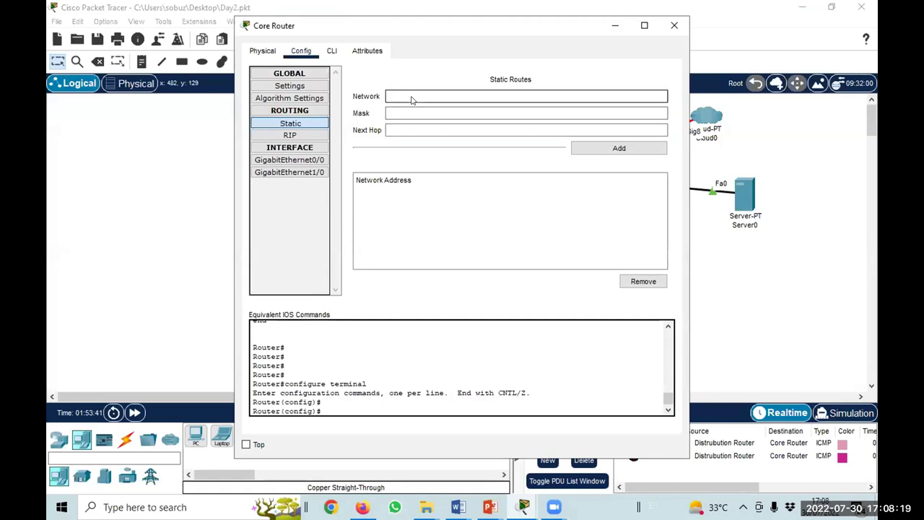
{"action": "type", "text": "0.0.0.0"}
{"action": "key", "text": "Tab"}
{"action": "type", "text": "0.0.0."}
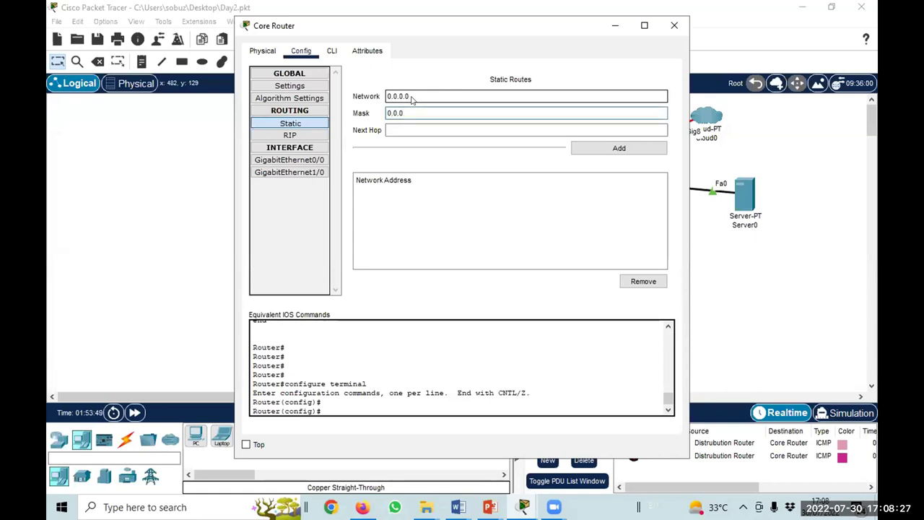
{"action": "type", "text": "0"}
Try to add the default route with next hop 103.133.254.1.
{"action": "left_click", "coordinate": [412, 128]}
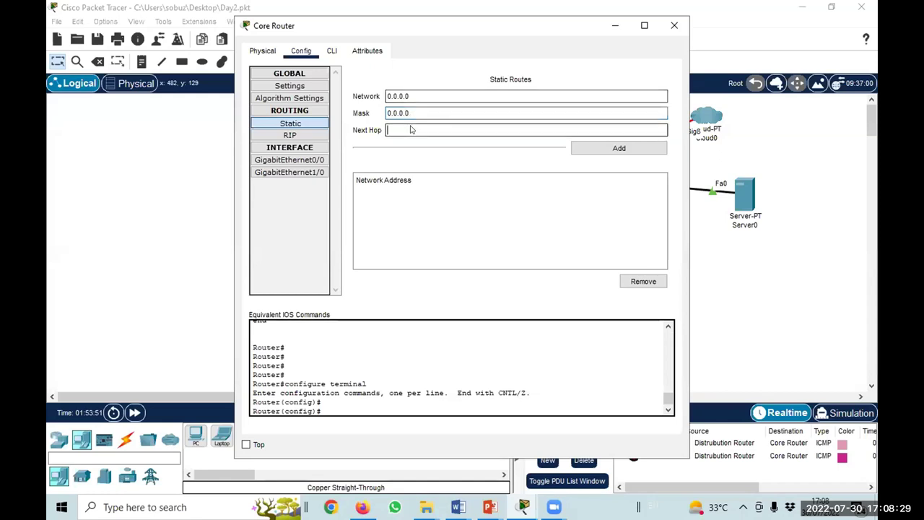
{"action": "type", "text": "1"}
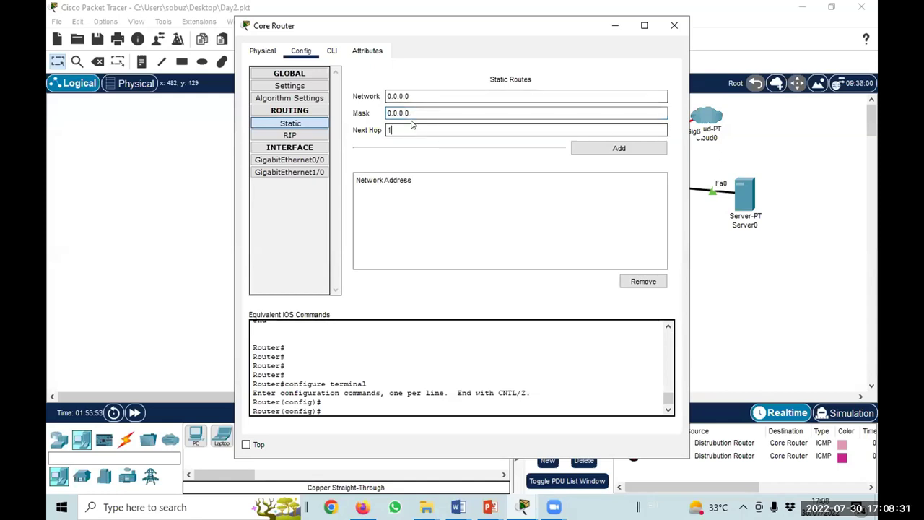
{"action": "type", "text": "03"}
{"action": "type", "text": "."}
{"action": "type", "text": "2"}
{"action": "type", "text": "33"}
{"action": "type", "text": "."}
{"action": "type", "text": "254"}
{"action": "left_click", "coordinate": [619, 148]}
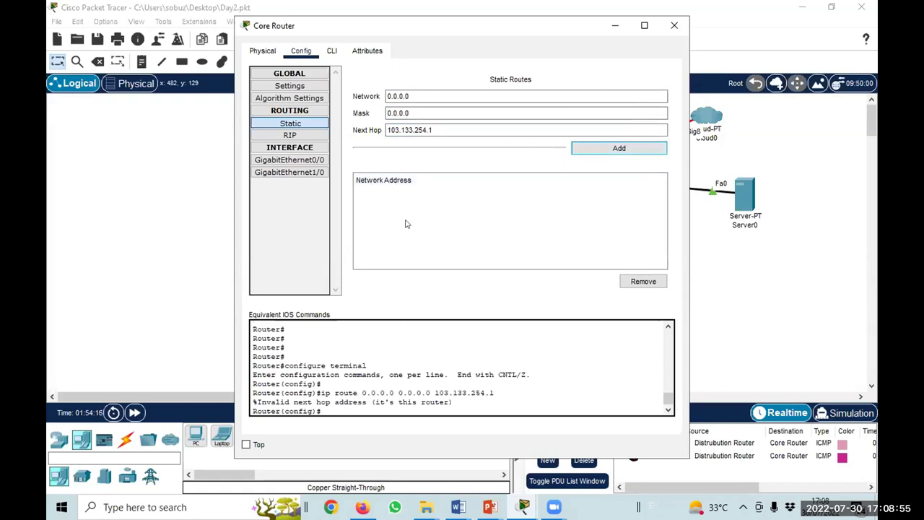
Re-enter 103.133.254.1 as the next hop and try again to add the Core Router's 0.0.0.0 default route.
{"action": "left_click", "coordinate": [445, 130]}
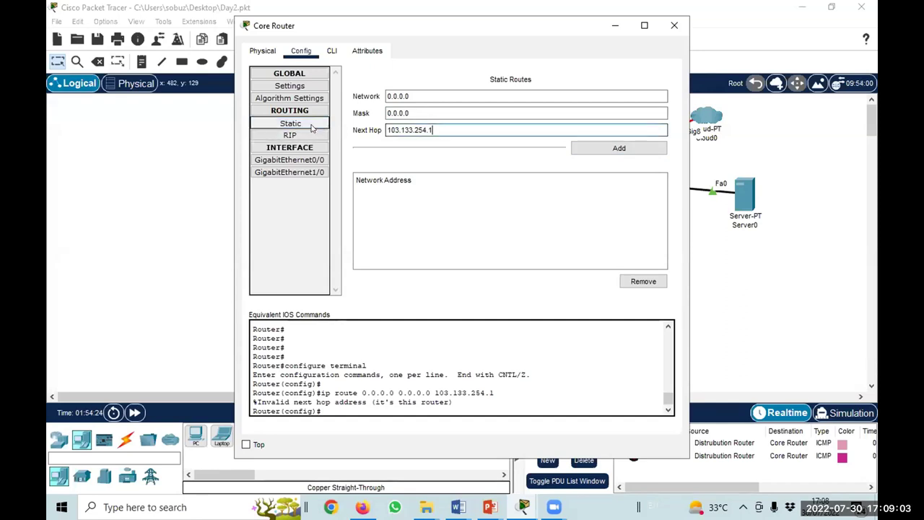
{"action": "left_click", "coordinate": [412, 99]}
{"action": "left_click", "coordinate": [416, 114]}
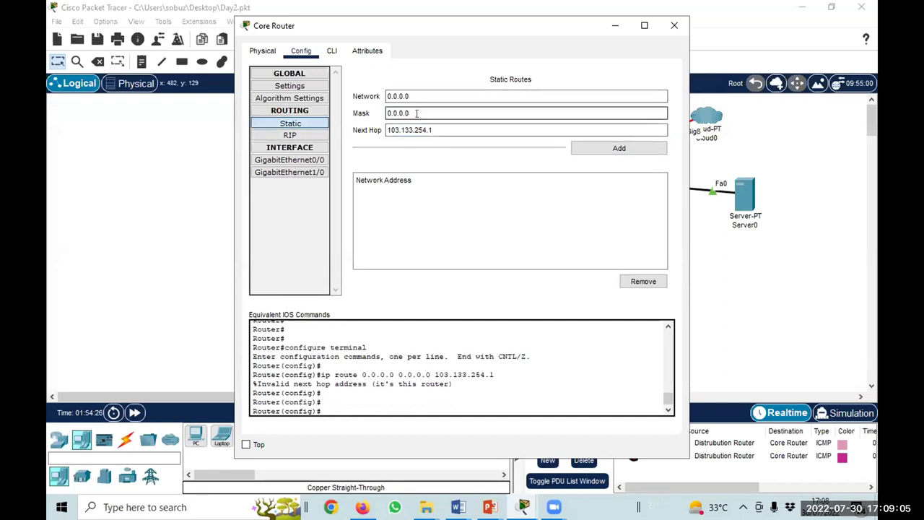
{"action": "left_click", "coordinate": [410, 131]}
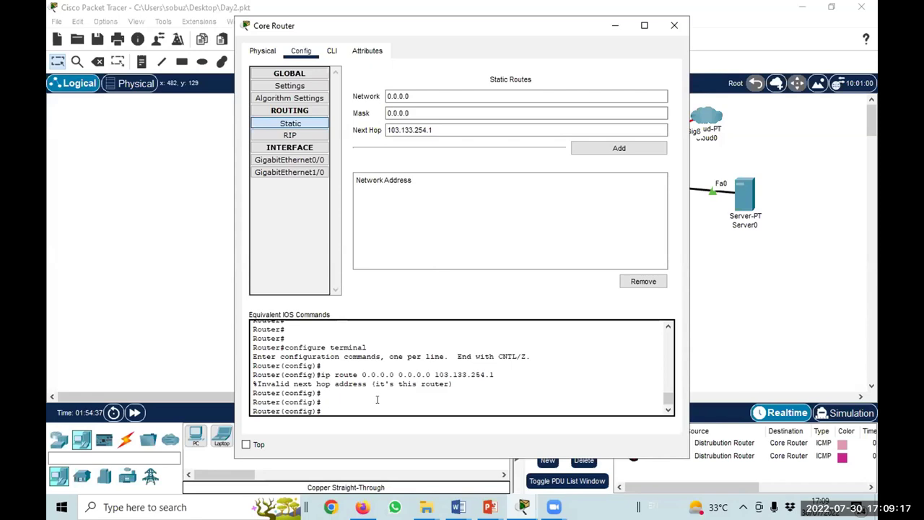
{"action": "left_click", "coordinate": [453, 132]}
{"action": "key", "text": "ctrl+a"}
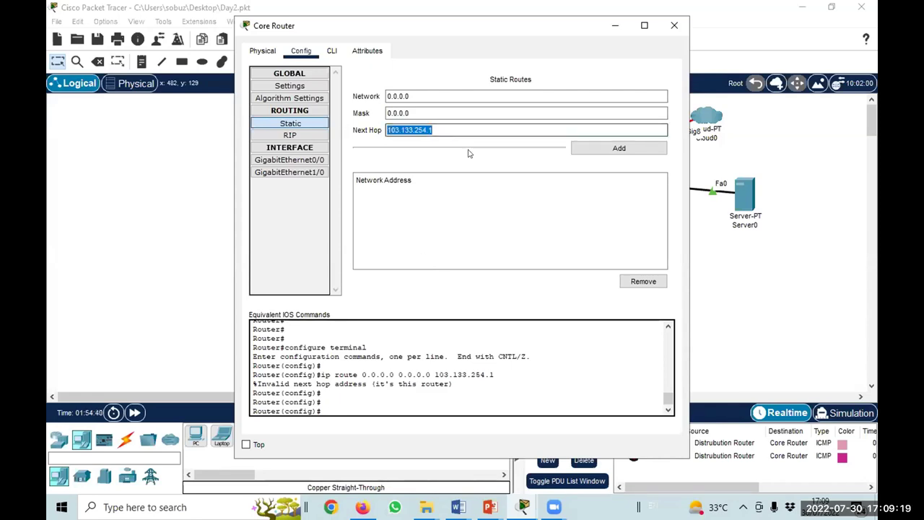
{"action": "key", "text": "BackSpace"}
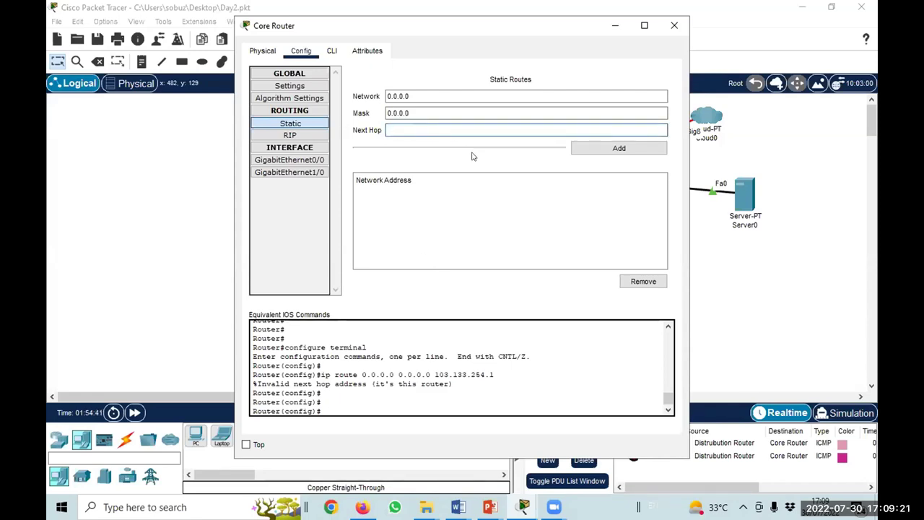
{"action": "type", "text": "102"}
{"action": "type", "text": "."}
{"action": "type", "text": "133."}
{"action": "type", "text": "254"}
{"action": "type", "text": ".1"}
{"action": "left_click", "coordinate": [608, 150]}
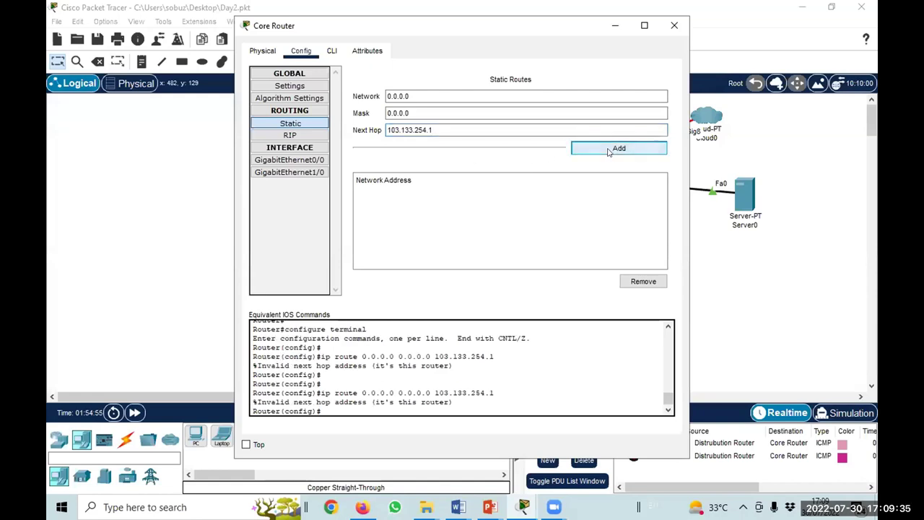
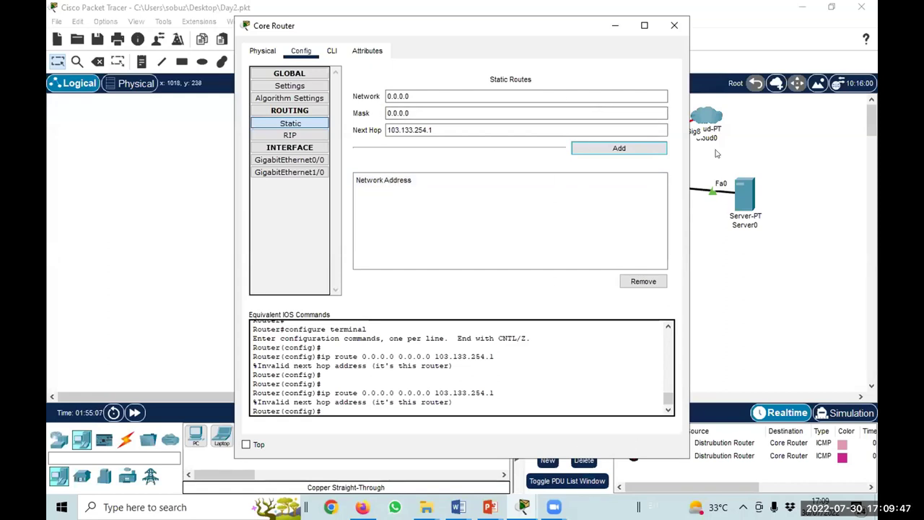
{"action": "left_click", "coordinate": [705, 317]}
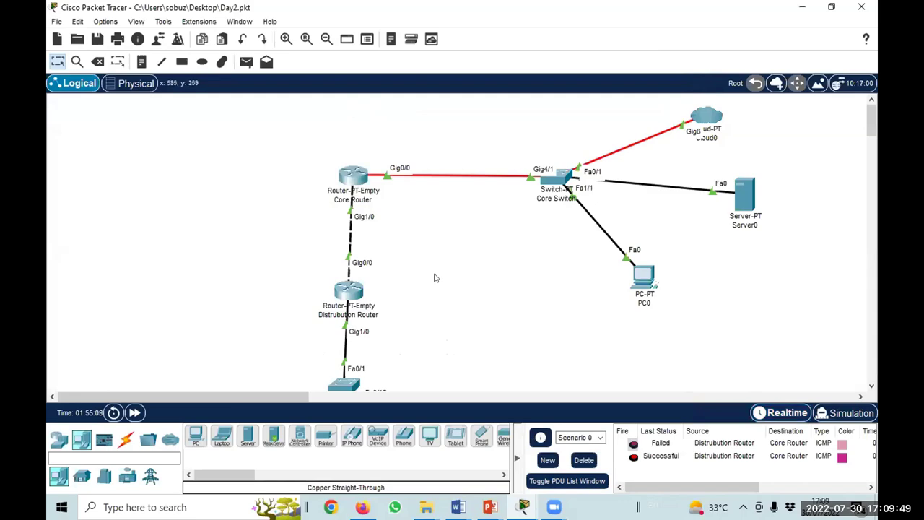
Test connectivity with simple PDUs from Server0 to the Core Router and from the Core Router back to Server0.
{"action": "scroll", "coordinate": [447, 295], "scroll_direction": "down", "scroll_amount": 8}
{"action": "scroll", "coordinate": [456, 310], "scroll_direction": "up", "scroll_amount": 8}
{"action": "left_click", "coordinate": [246, 61]}
{"action": "left_click", "coordinate": [745, 201]}
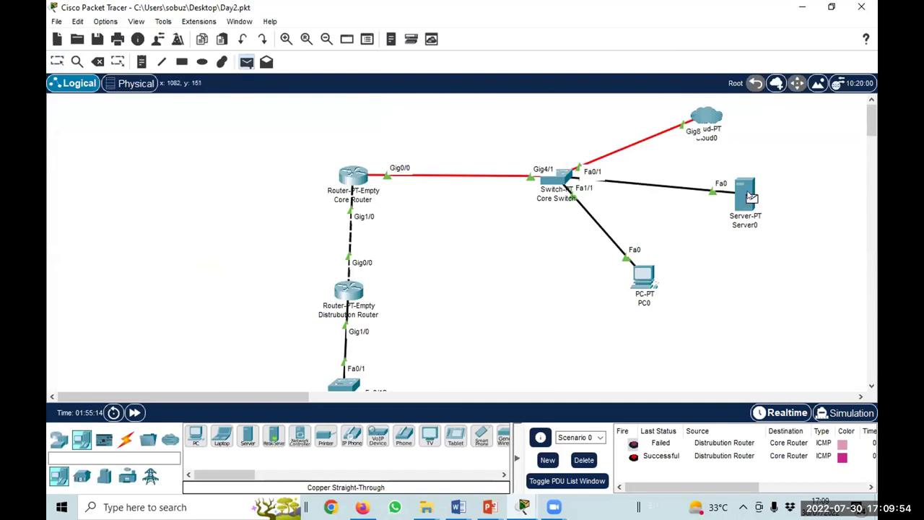
{"action": "left_click", "coordinate": [362, 176]}
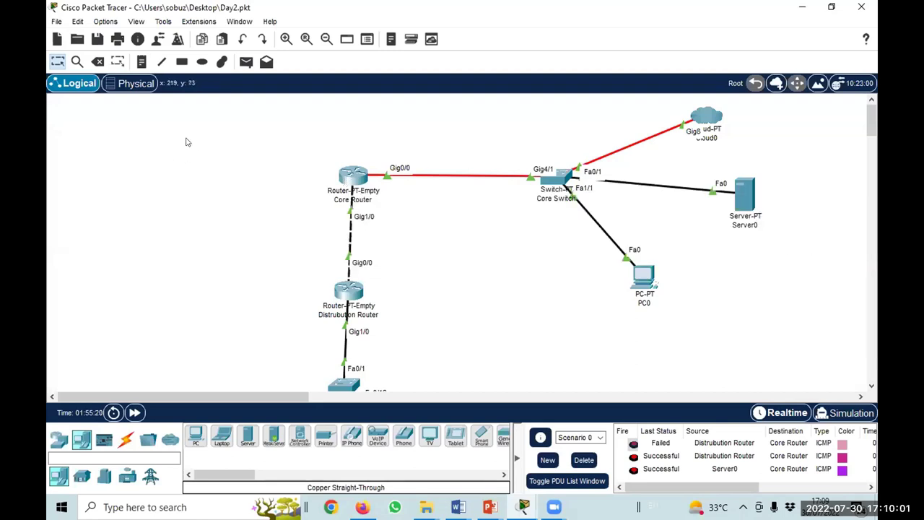
{"action": "left_click", "coordinate": [246, 61]}
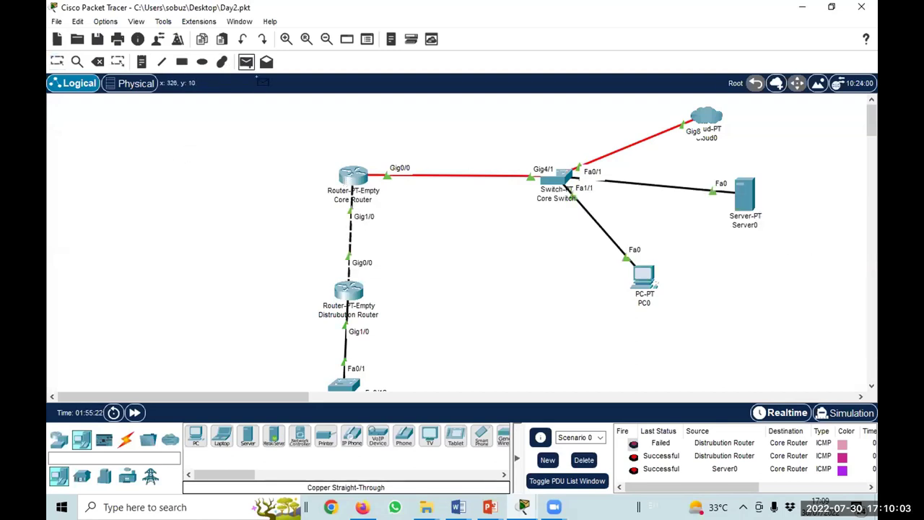
{"action": "left_click", "coordinate": [351, 175]}
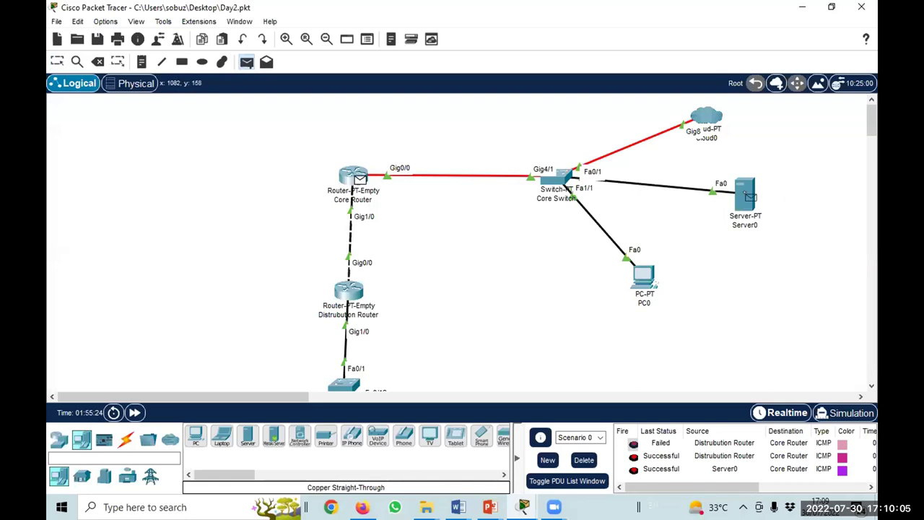
{"action": "left_click", "coordinate": [745, 194]}
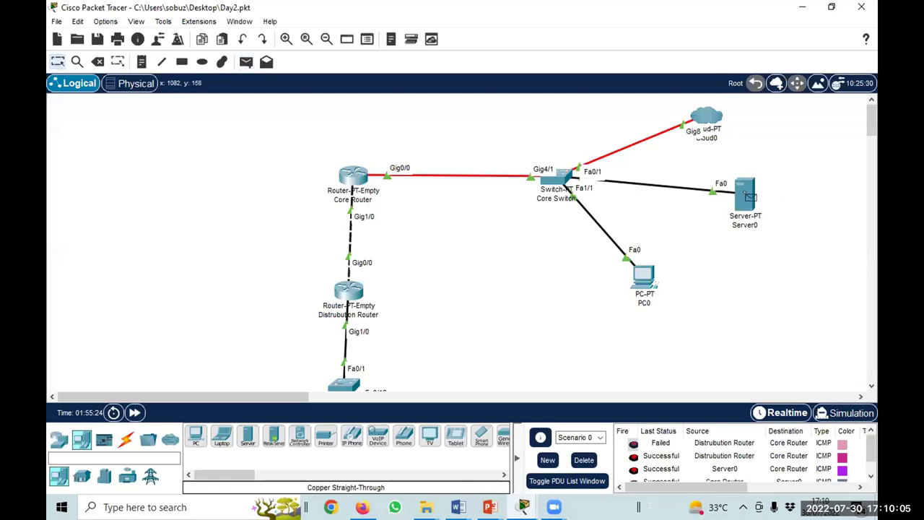
Clear the PDU scenario and send simple PDUs from the Distribution Router to the Core Router and to Server0.
{"action": "left_click", "coordinate": [584, 460]}
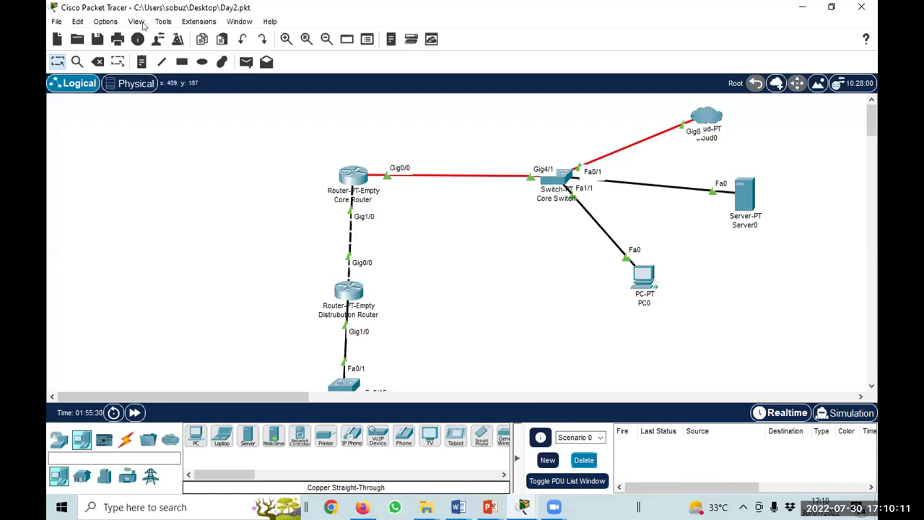
{"action": "left_click", "coordinate": [246, 61]}
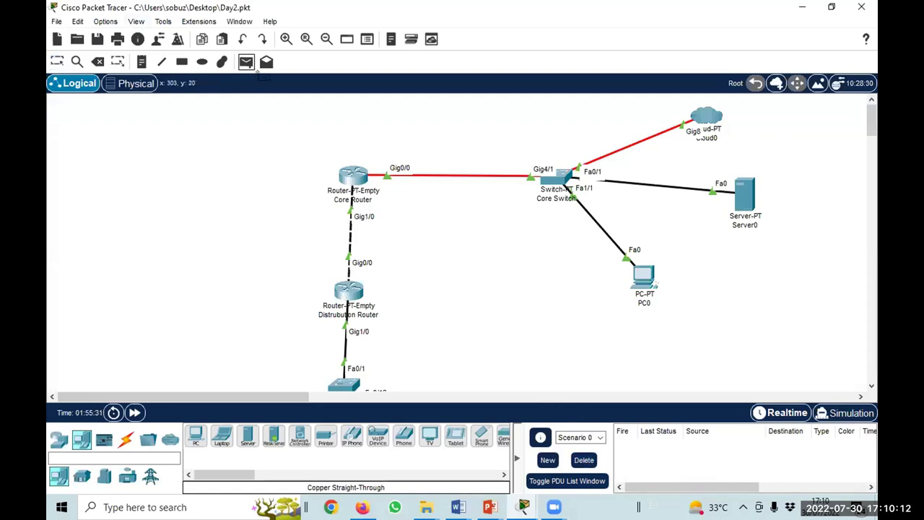
{"action": "left_click", "coordinate": [349, 288]}
{"action": "left_click", "coordinate": [354, 179]}
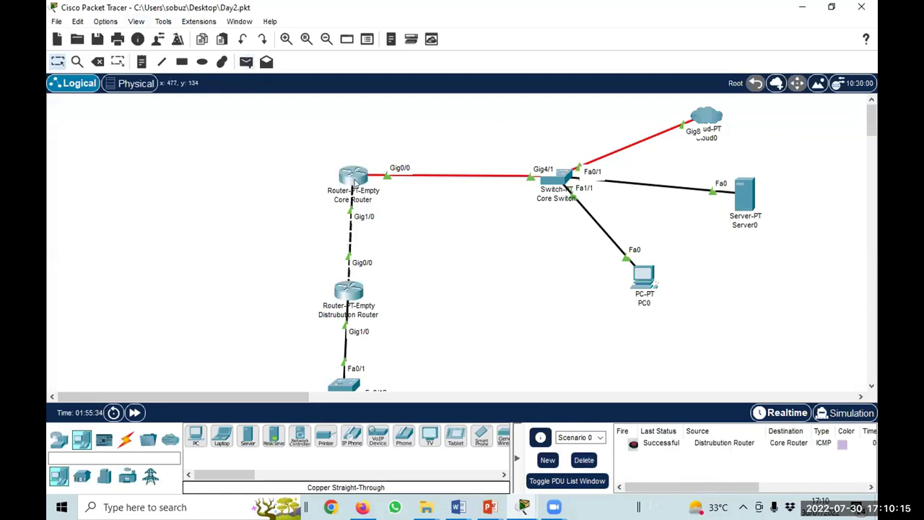
{"action": "left_click", "coordinate": [246, 62]}
{"action": "left_click", "coordinate": [350, 293]}
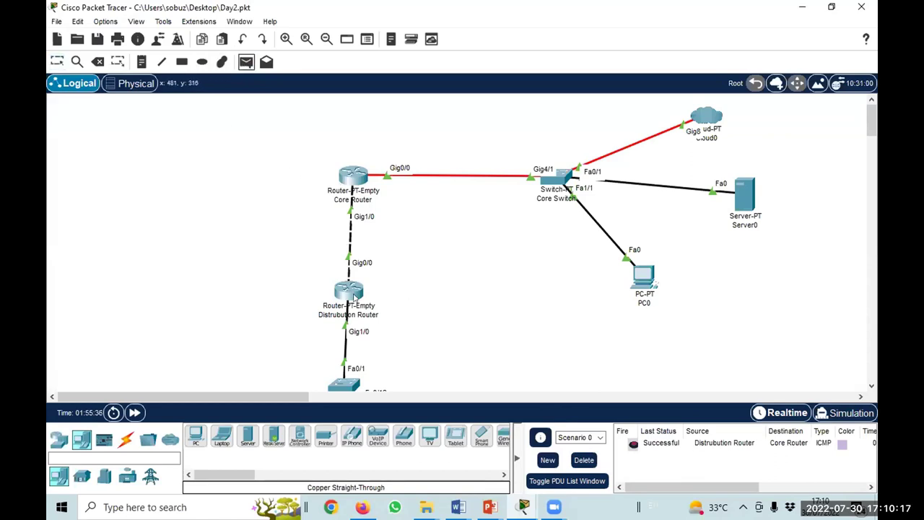
{"action": "left_click", "coordinate": [746, 205]}
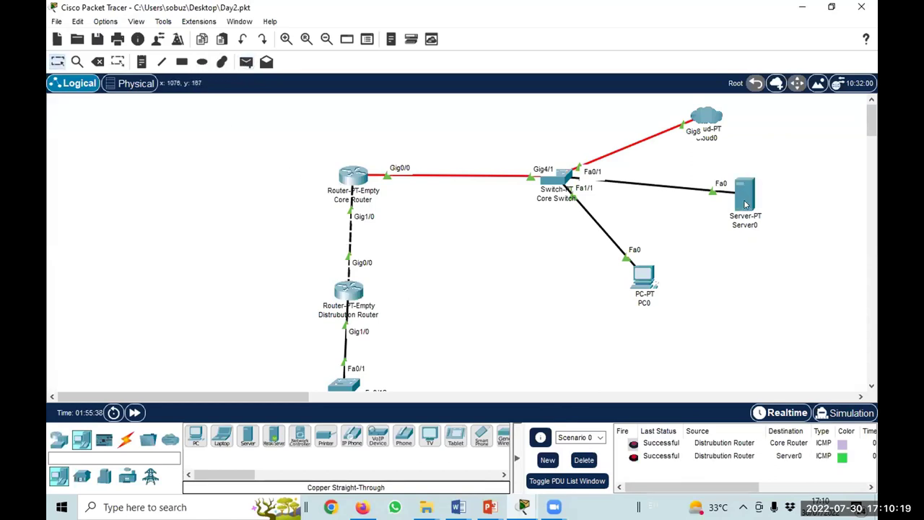
Test end-to-end connectivity with a simple PDU from PC1 to Server0.
{"action": "scroll", "coordinate": [415, 321], "scroll_direction": "down", "scroll_amount": 3}
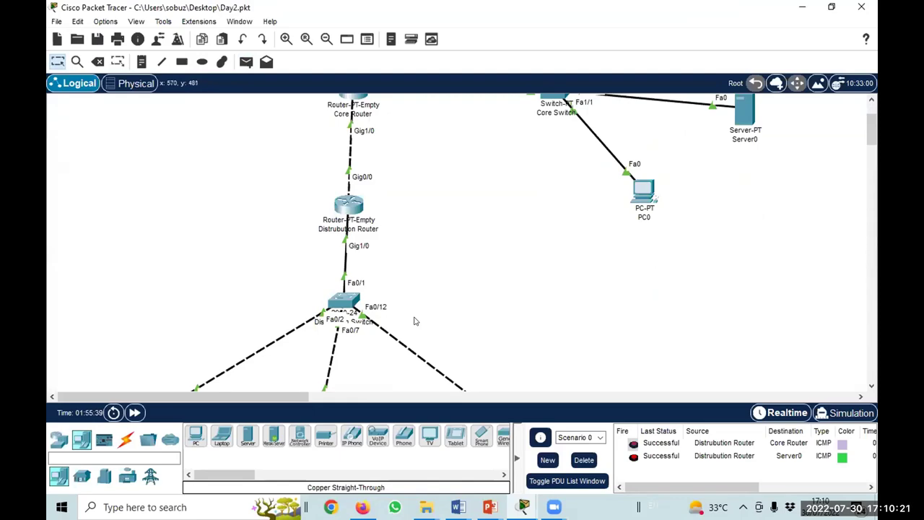
{"action": "scroll", "coordinate": [415, 322], "scroll_direction": "up", "scroll_amount": 3}
{"action": "scroll", "coordinate": [415, 321], "scroll_direction": "down", "scroll_amount": 9}
{"action": "scroll", "coordinate": [415, 321], "scroll_direction": "up", "scroll_amount": 1}
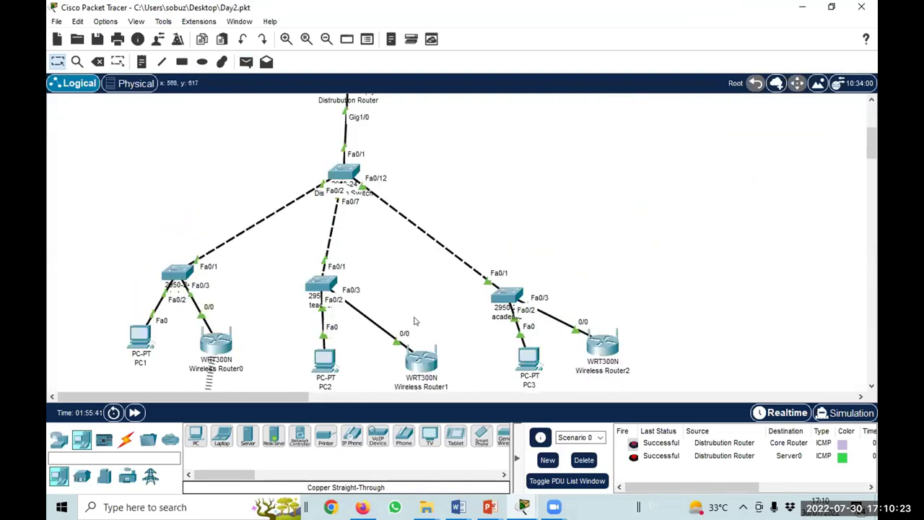
{"action": "scroll", "coordinate": [415, 322], "scroll_direction": "up", "scroll_amount": 6}
{"action": "left_click", "coordinate": [246, 62]}
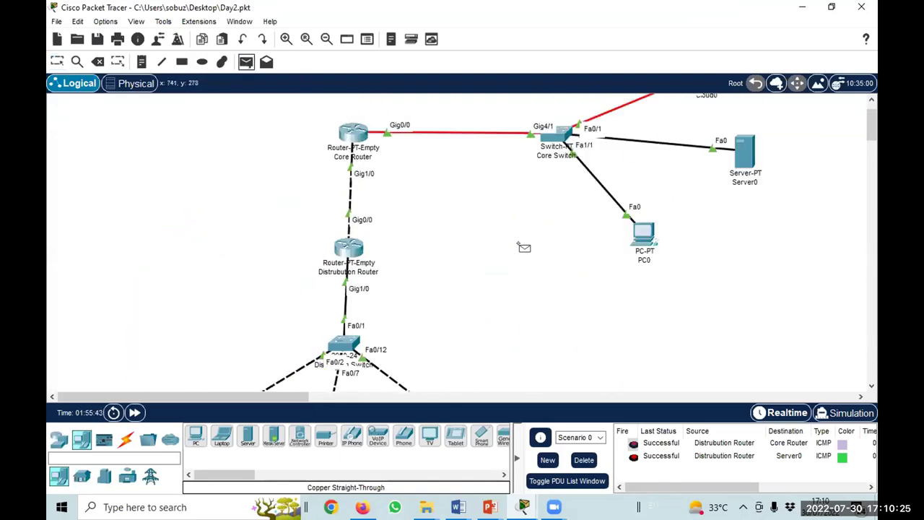
{"action": "scroll", "coordinate": [524, 248], "scroll_direction": "down", "scroll_amount": 7}
{"action": "left_click", "coordinate": [145, 296]}
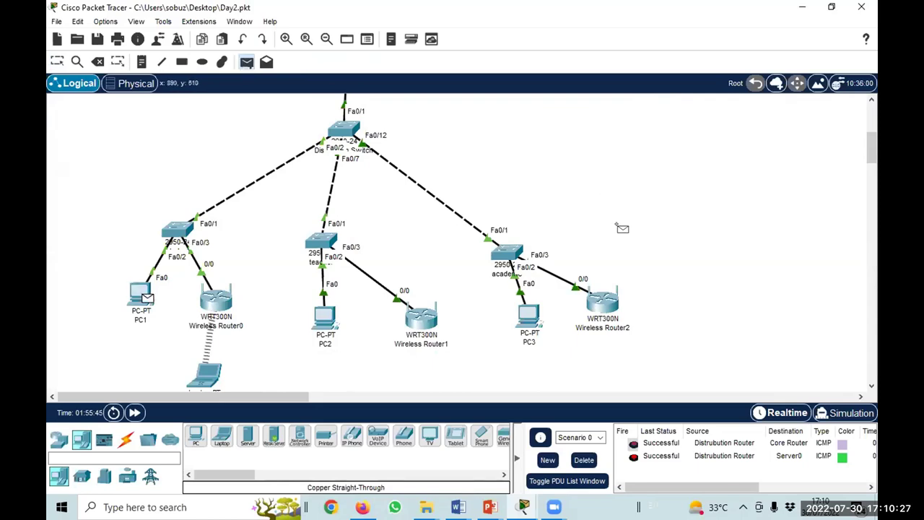
{"action": "scroll", "coordinate": [635, 228], "scroll_direction": "up", "scroll_amount": 8}
{"action": "left_click", "coordinate": [747, 204]}
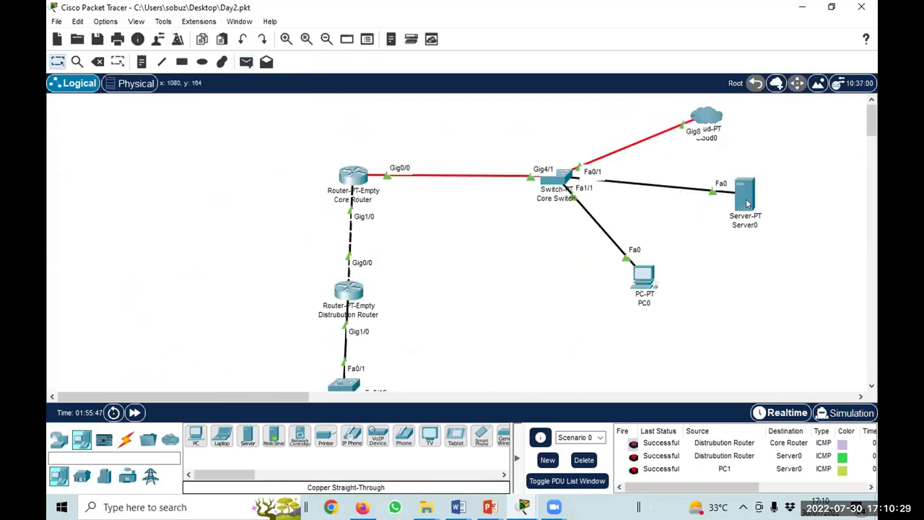
Try to load the web page at 103.133.254.1 in PC1's web browser.
{"action": "scroll", "coordinate": [445, 284], "scroll_direction": "down", "scroll_amount": 8}
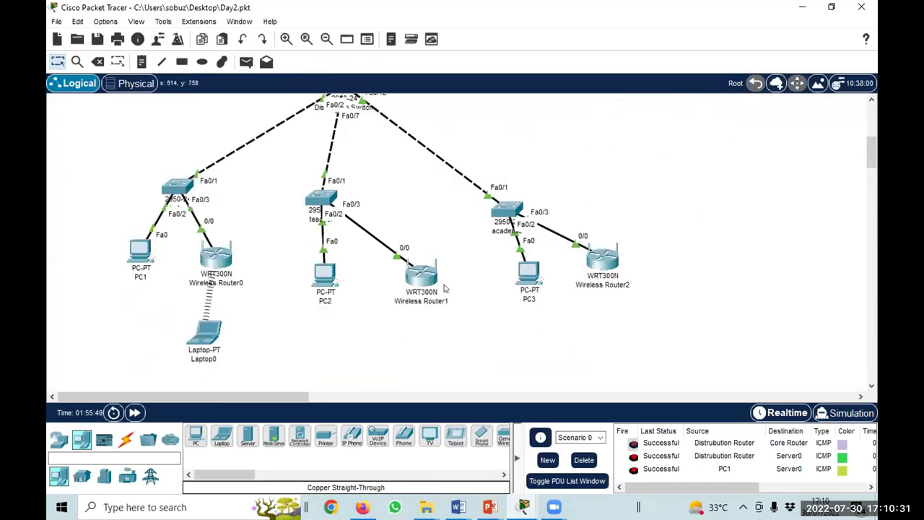
{"action": "scroll", "coordinate": [382, 320], "scroll_direction": "up", "scroll_amount": 1}
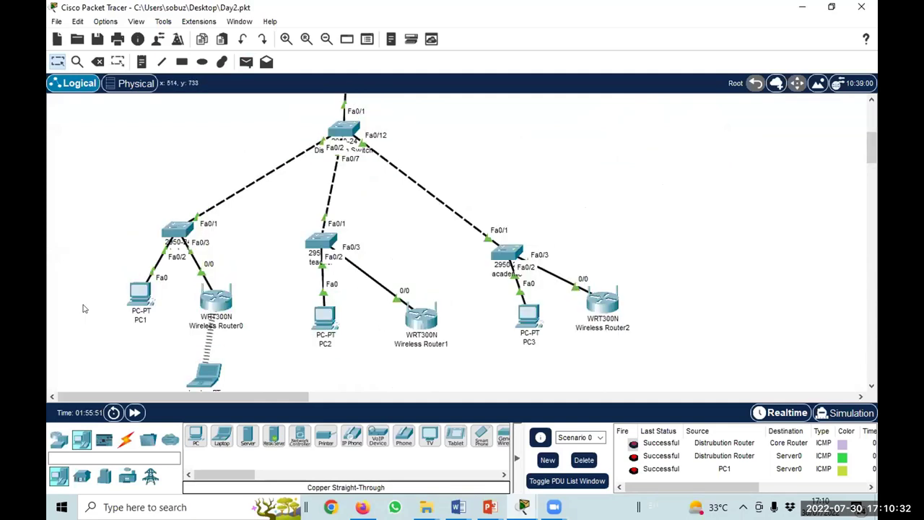
{"action": "left_click", "coordinate": [136, 295]}
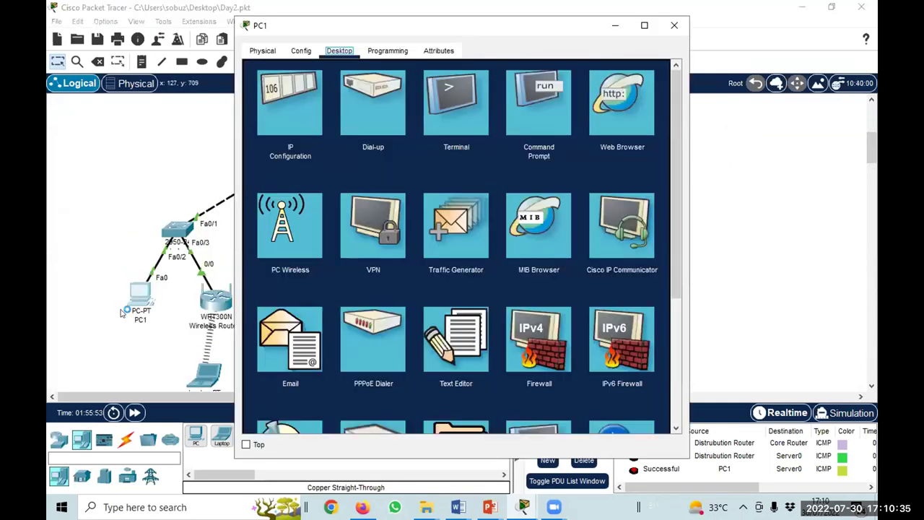
{"action": "left_click", "coordinate": [612, 122]}
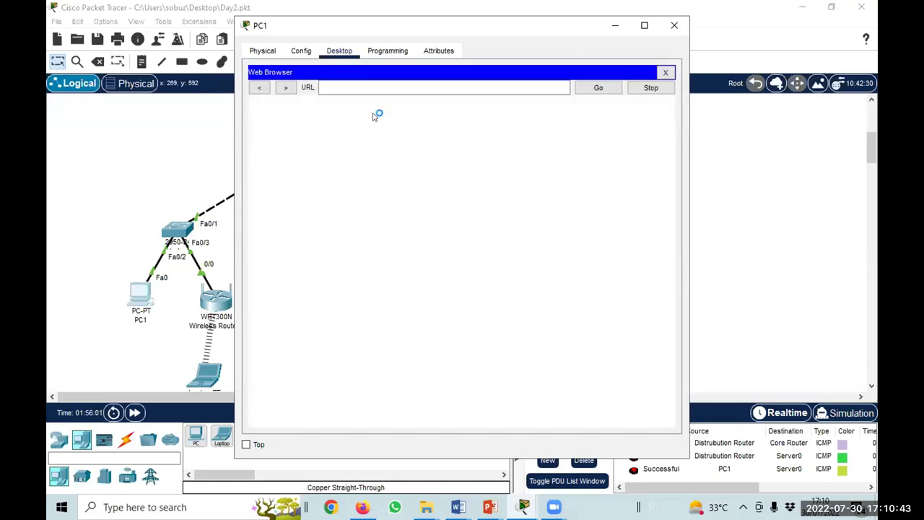
{"action": "left_click", "coordinate": [361, 89]}
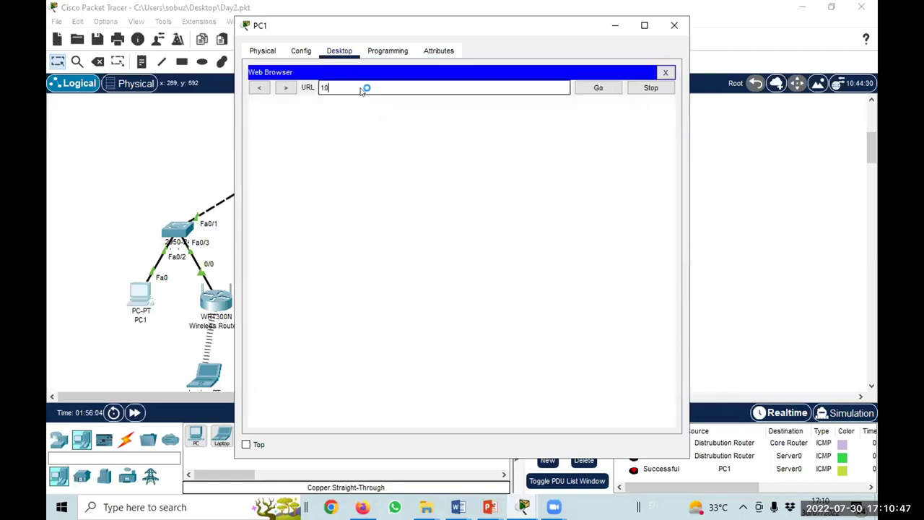
{"action": "type", "text": "103.133.254.1"}
{"action": "left_click", "coordinate": [599, 87]}
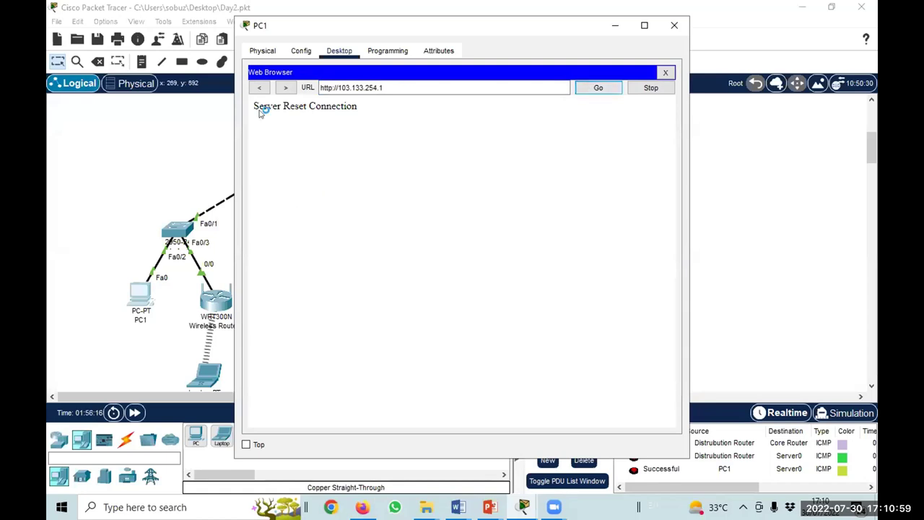
Load the web page at 103.133.254.2 in PC1's web browser, and close the browser and PC1's window.
{"action": "left_click", "coordinate": [389, 86]}
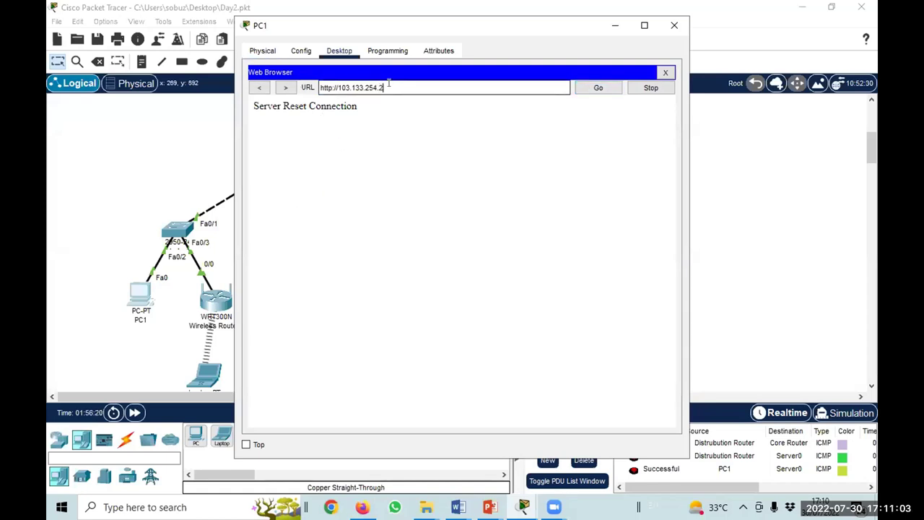
{"action": "key", "text": "Return"}
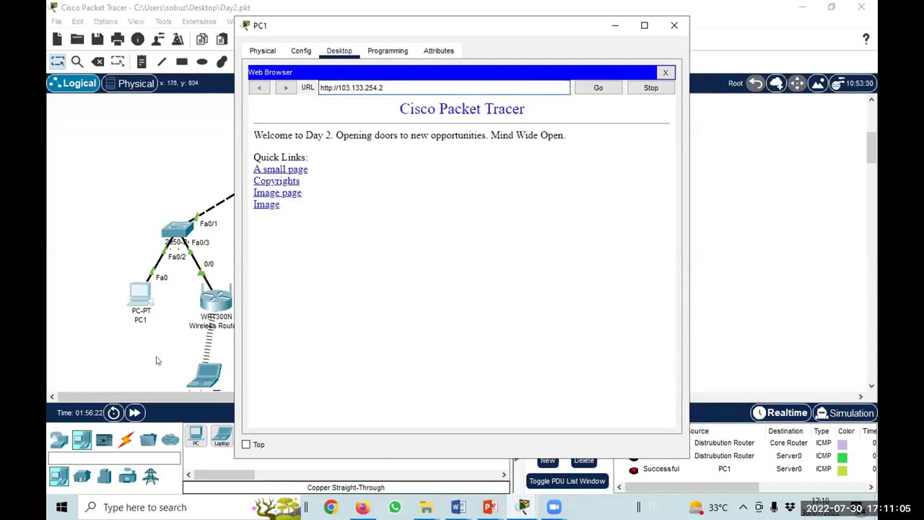
{"action": "left_click", "coordinate": [665, 75]}
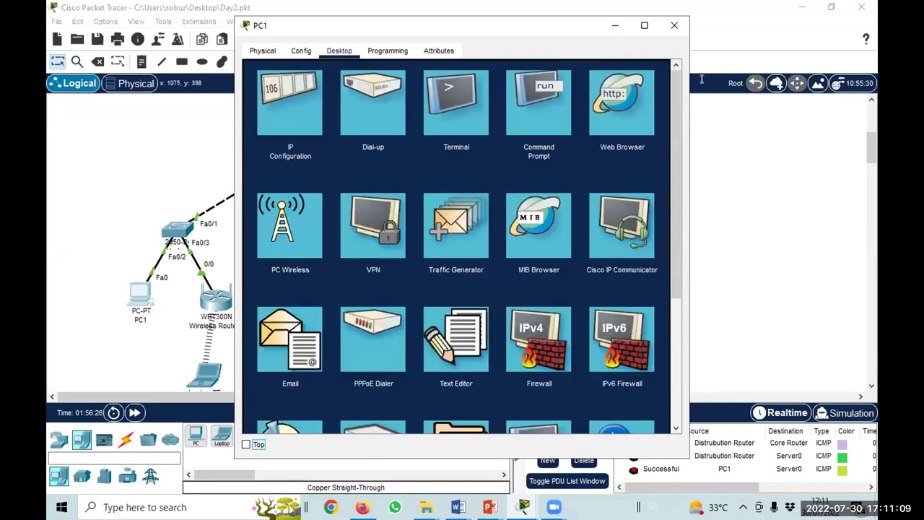
{"action": "left_click", "coordinate": [748, 157]}
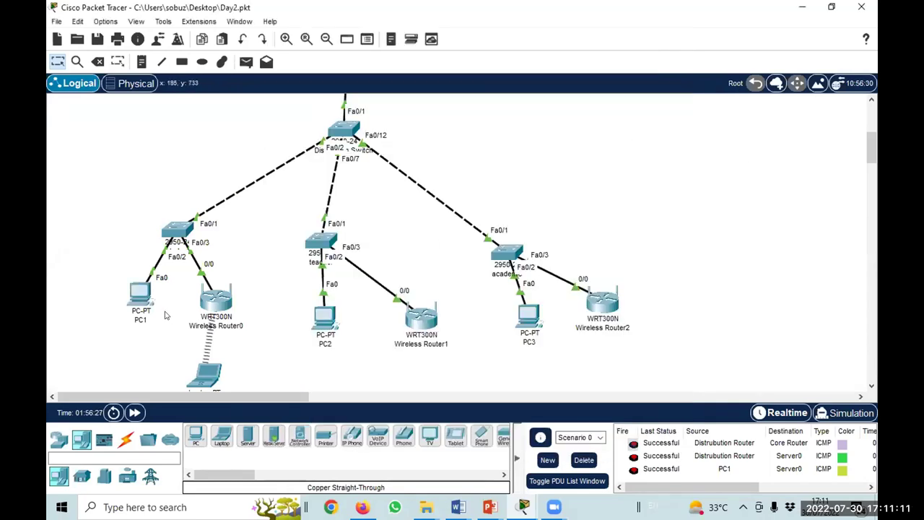
{"action": "scroll", "coordinate": [687, 262], "scroll_direction": "up", "scroll_amount": 6}
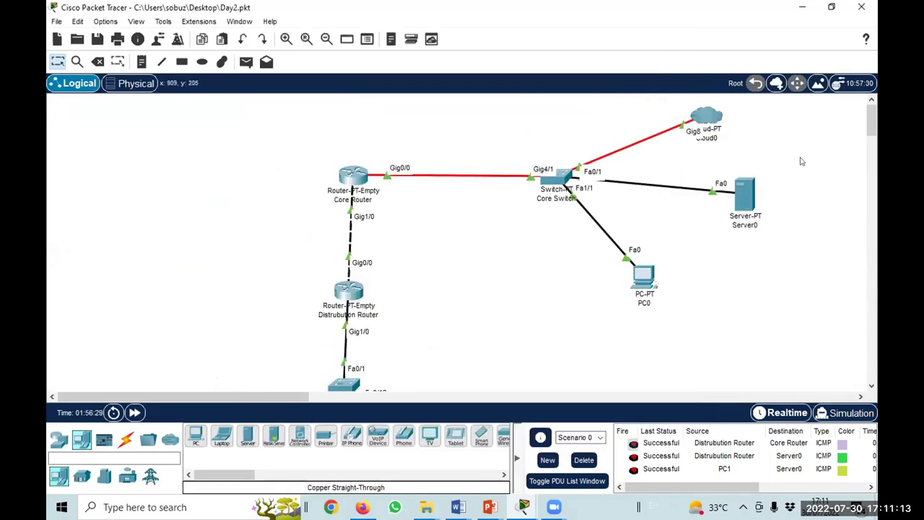